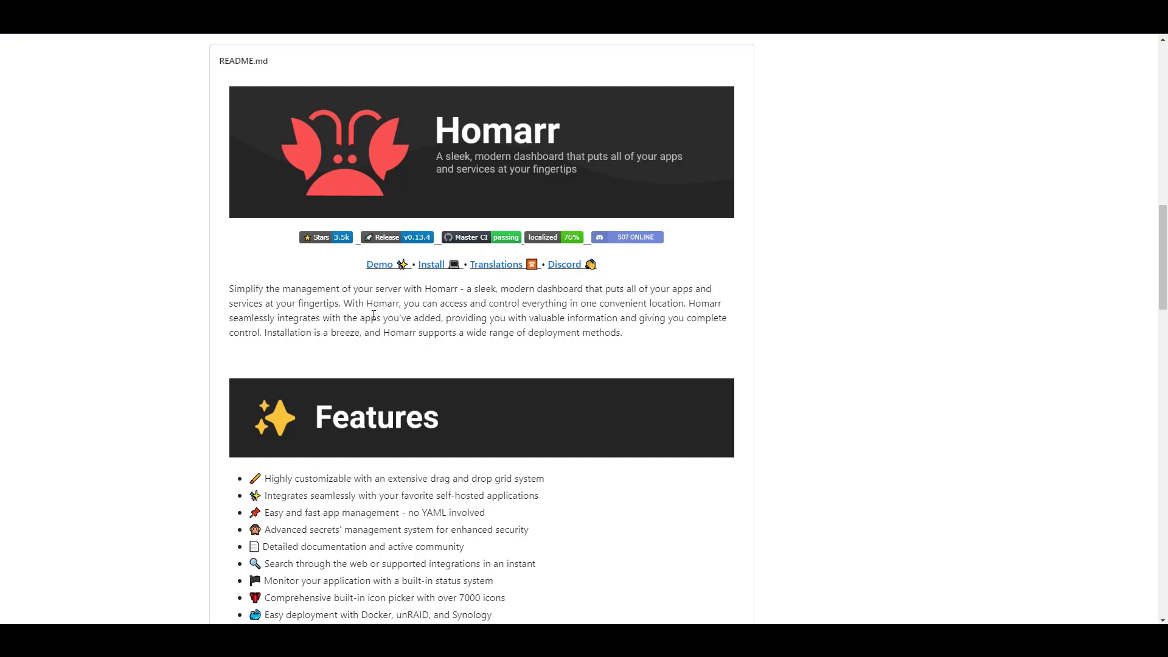
- Compare the truecharts/homarr and ajnart/homarr results in the registry search
{"action": "scroll", "coordinate": [791, 295], "scroll_direction": "up", "scroll_amount": 15}
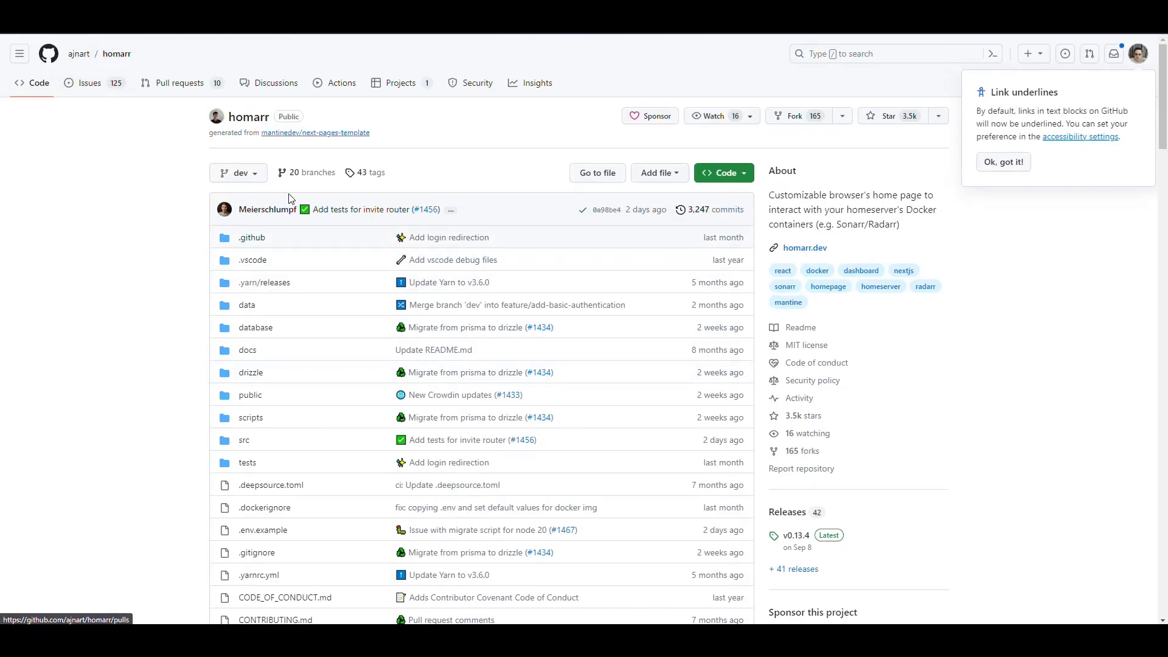
{"action": "scroll", "coordinate": [889, 309], "scroll_direction": "down", "scroll_amount": 5}
{"action": "scroll", "coordinate": [888, 309], "scroll_direction": "down", "scroll_amount": 5}
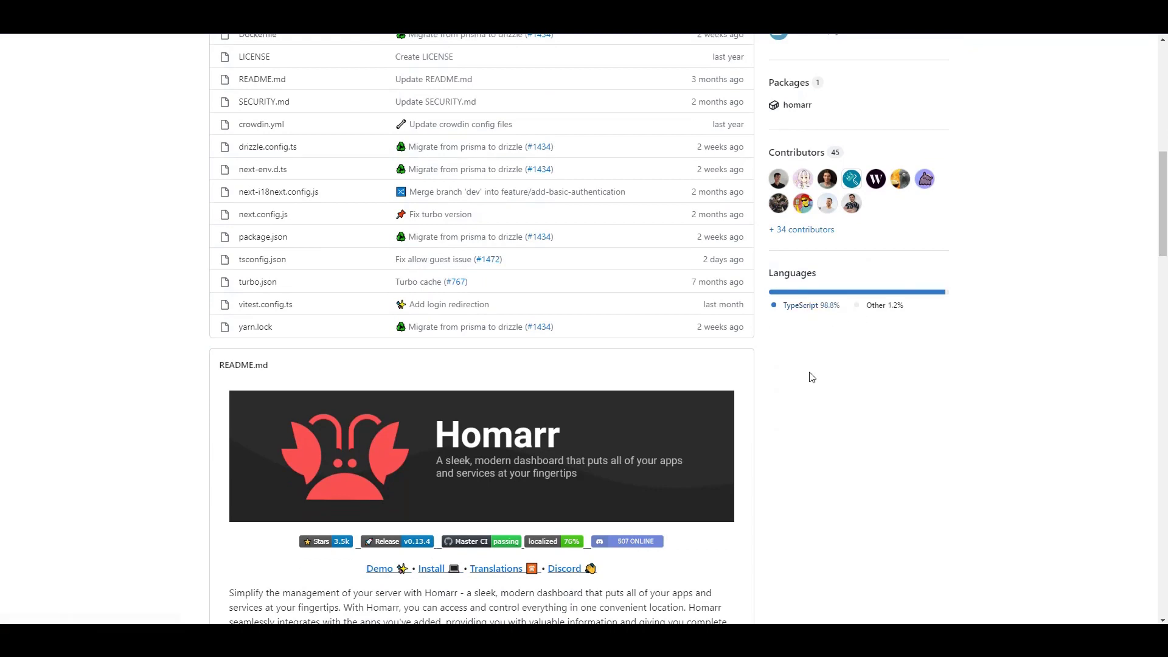
{"action": "scroll", "coordinate": [113, 255], "scroll_direction": "down", "scroll_amount": 8}
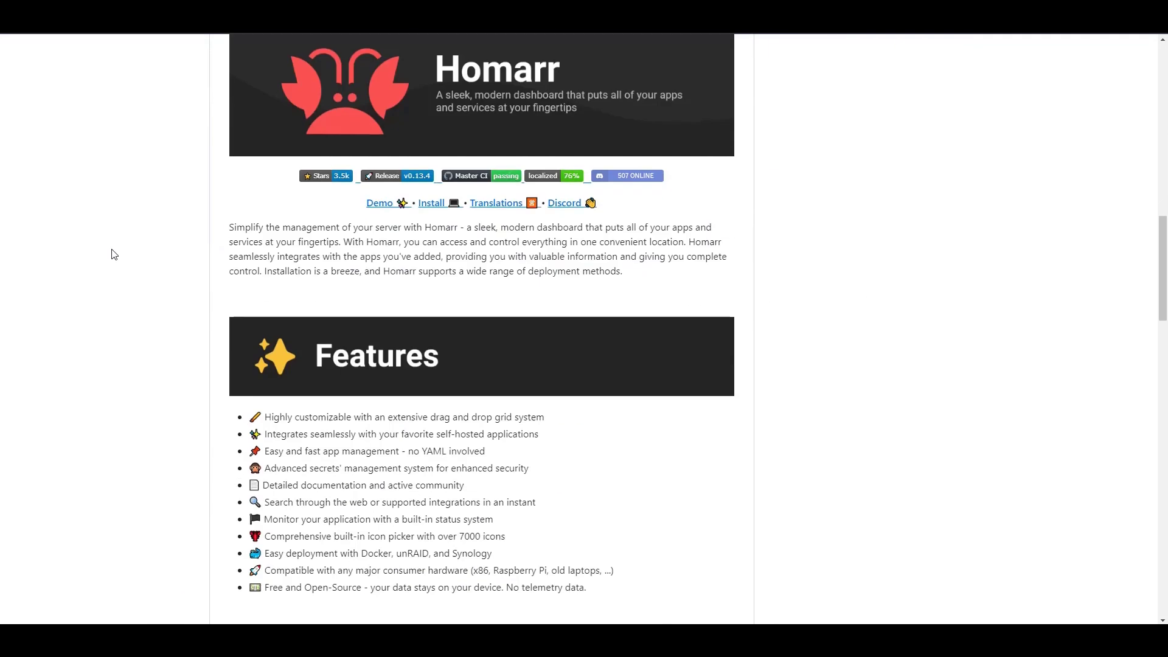
{"action": "scroll", "coordinate": [124, 253], "scroll_direction": "down", "scroll_amount": 5}
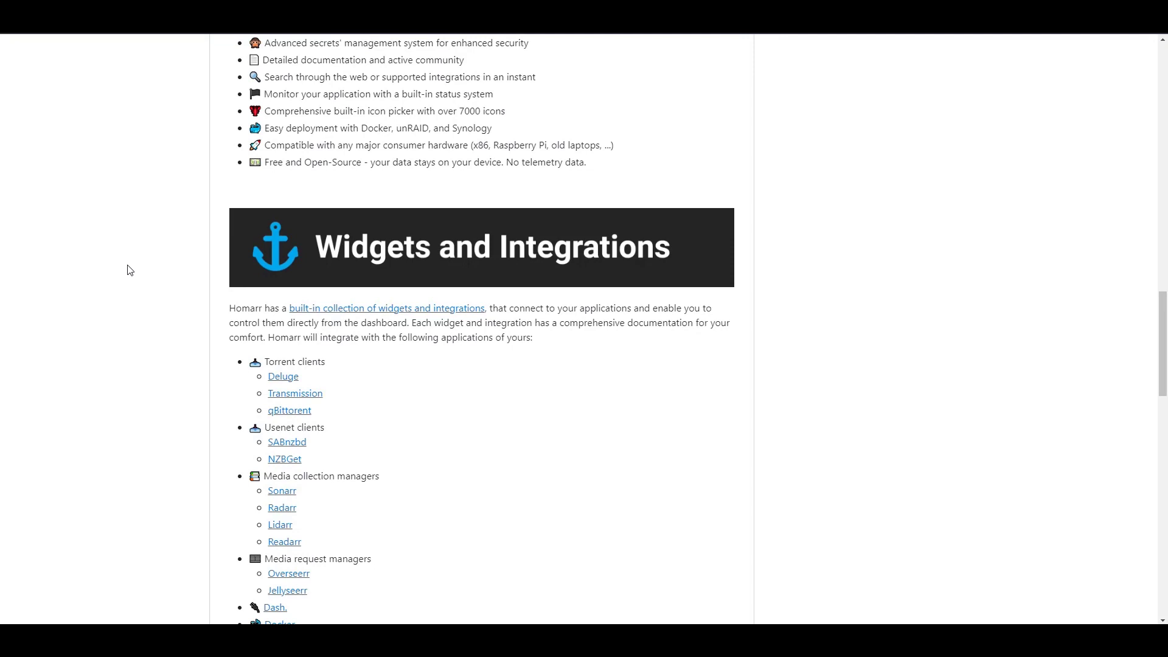
{"action": "scroll", "coordinate": [126, 258], "scroll_direction": "up", "scroll_amount": 6}
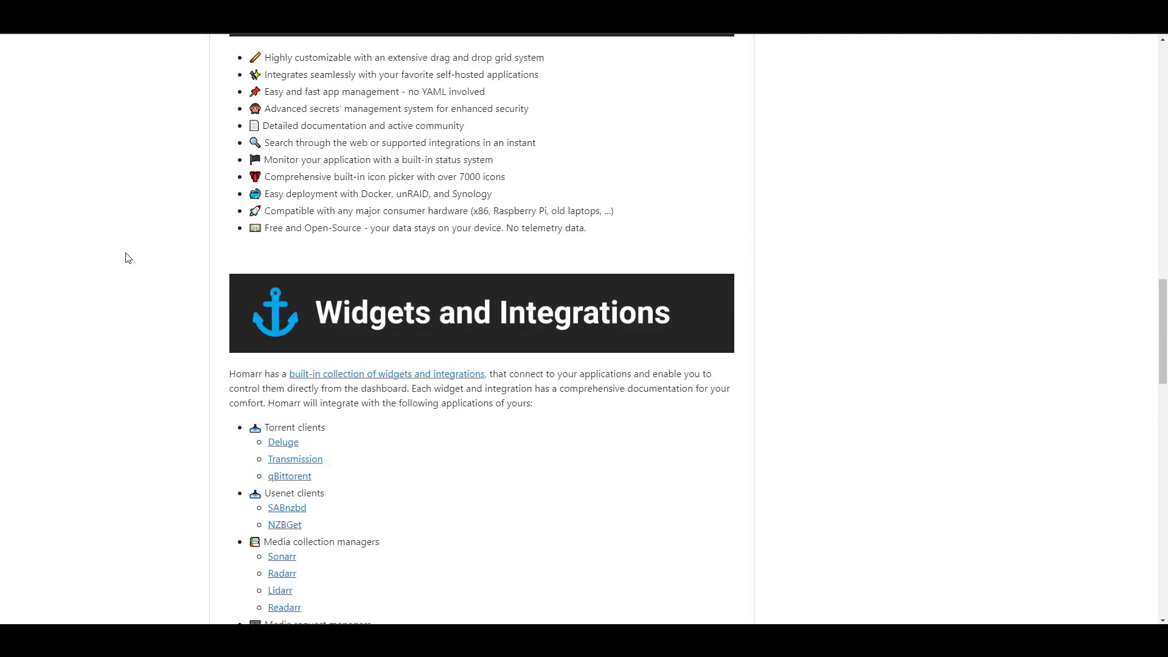
{"action": "scroll", "coordinate": [128, 258], "scroll_direction": "up", "scroll_amount": 2}
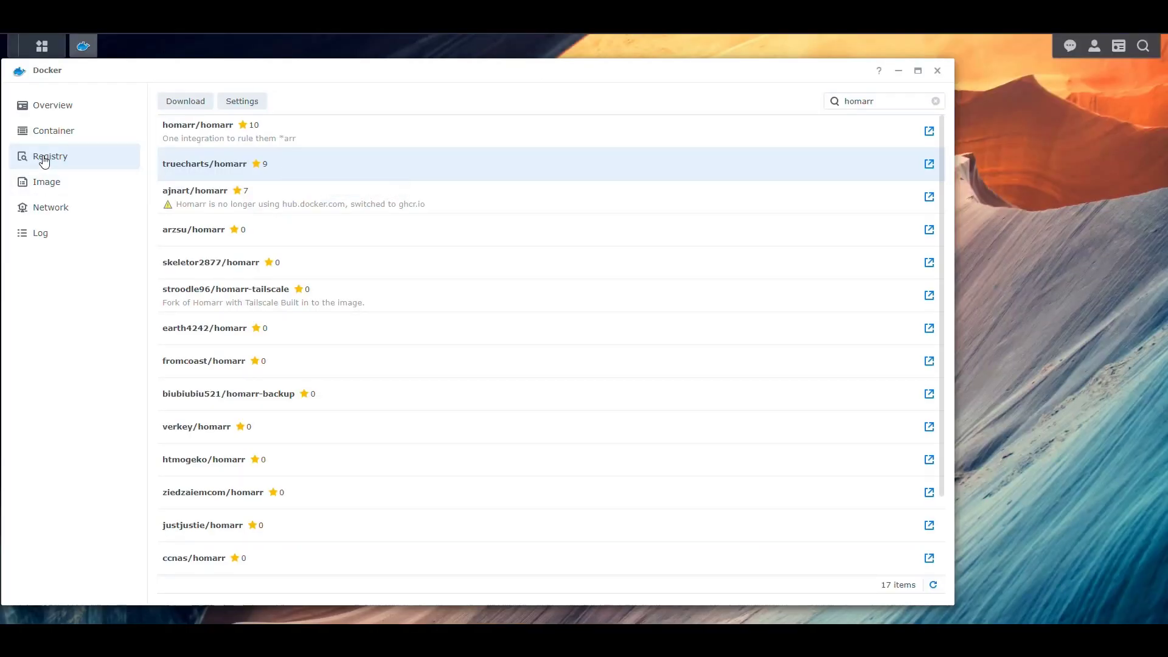
{"action": "left_click", "coordinate": [898, 102]}
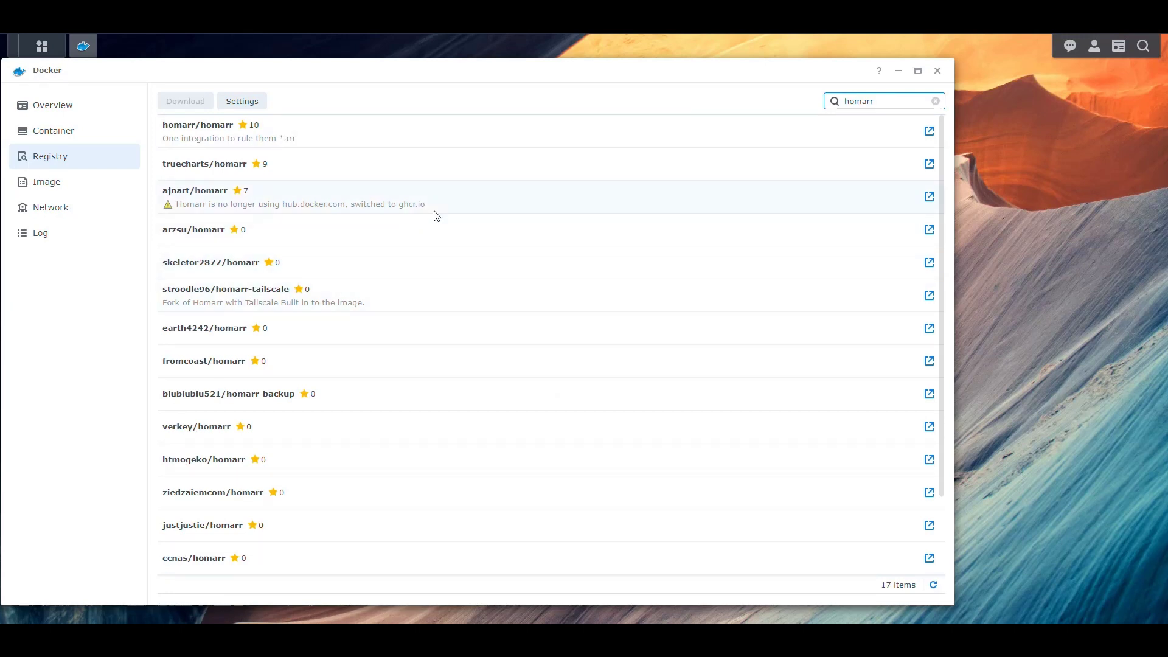
{"action": "left_click", "coordinate": [350, 201]}
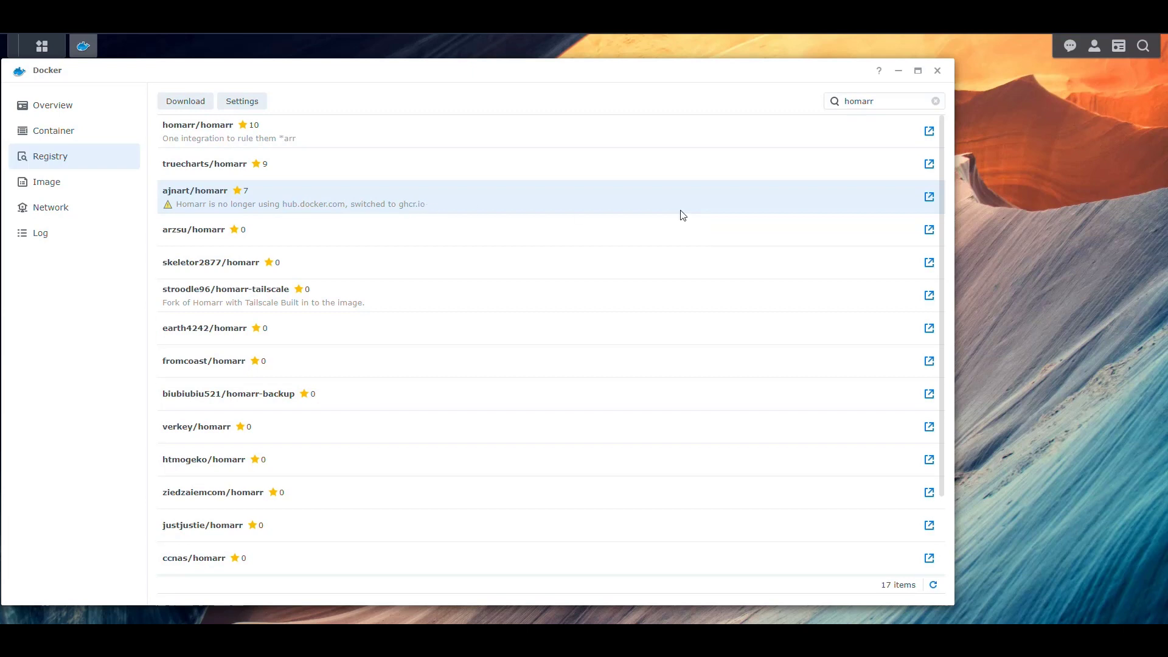
{"action": "scroll", "coordinate": [537, 339], "scroll_direction": "down", "scroll_amount": 1}
{"action": "scroll", "coordinate": [538, 339], "scroll_direction": "up", "scroll_amount": 1}
- Check truecharts/homarr's tags on Docker Hub, then download its latest image
{"action": "left_click", "coordinate": [930, 166]}
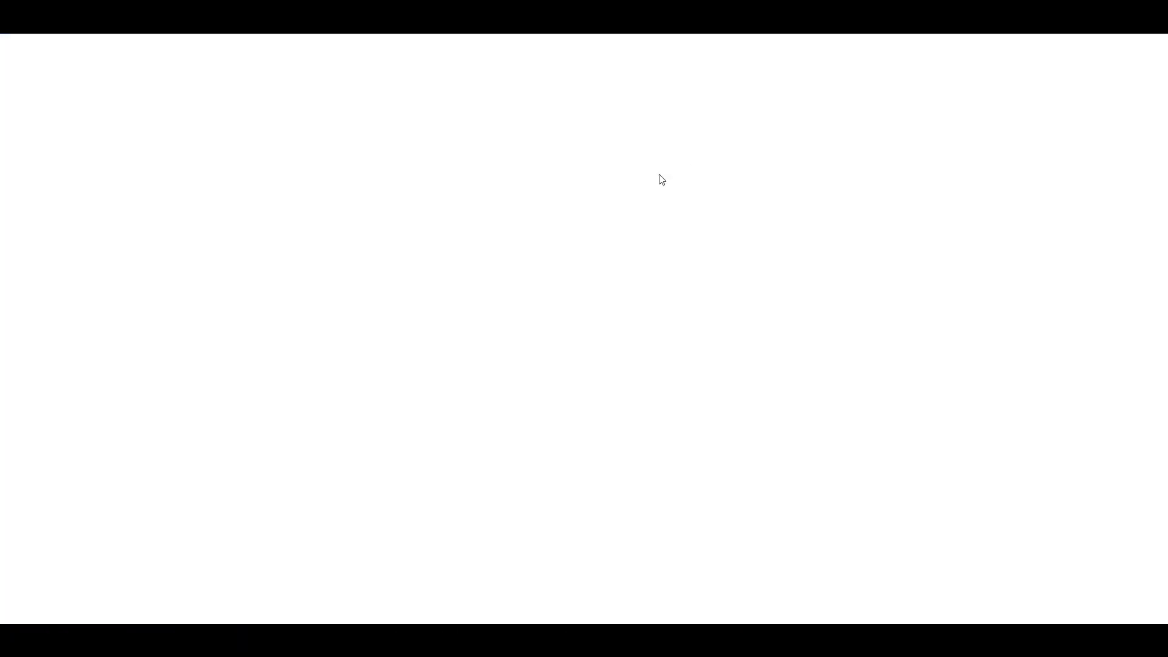
{"action": "left_click", "coordinate": [274, 239]}
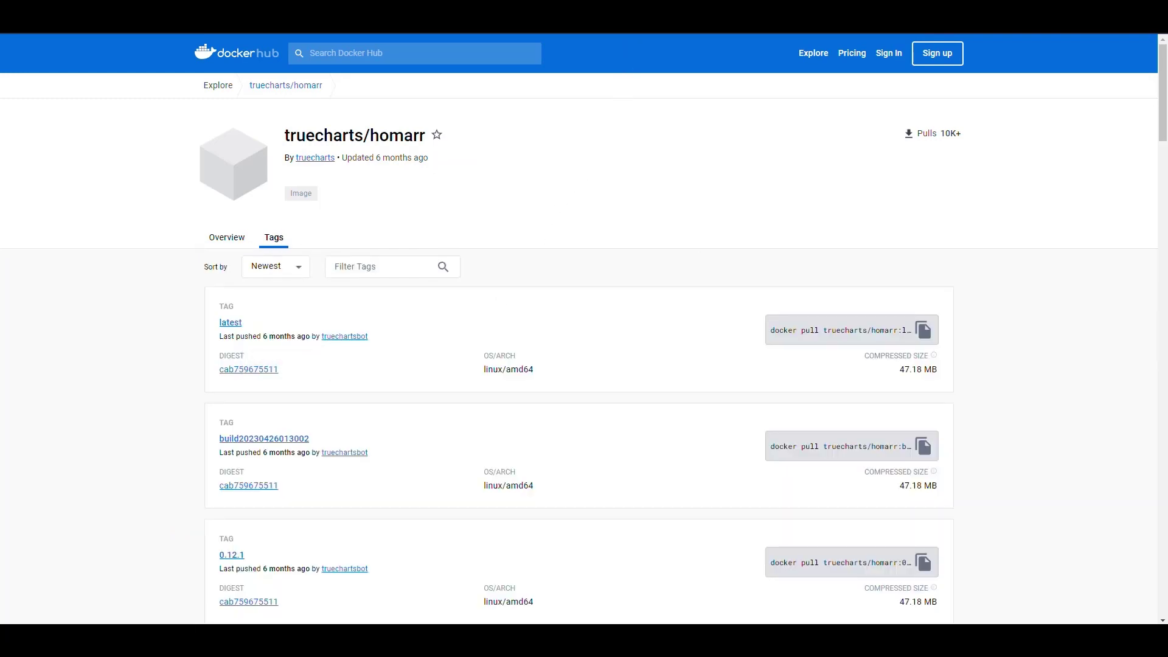
{"action": "key", "text": "ctrl+w"}
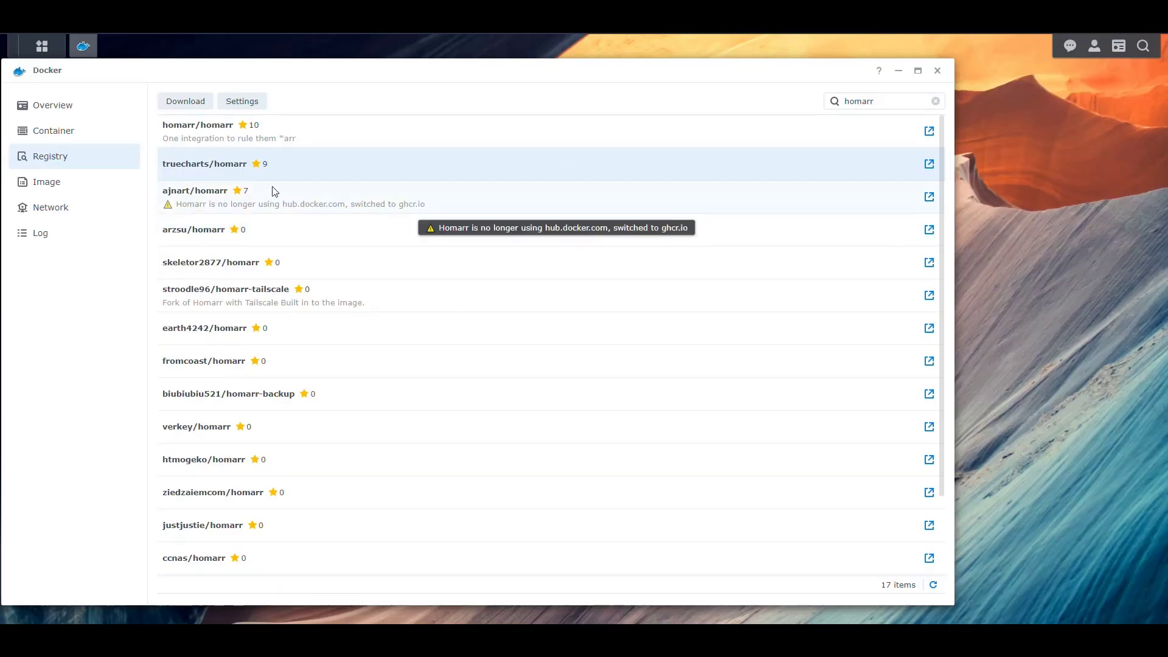
{"action": "double_click", "coordinate": [218, 173]}
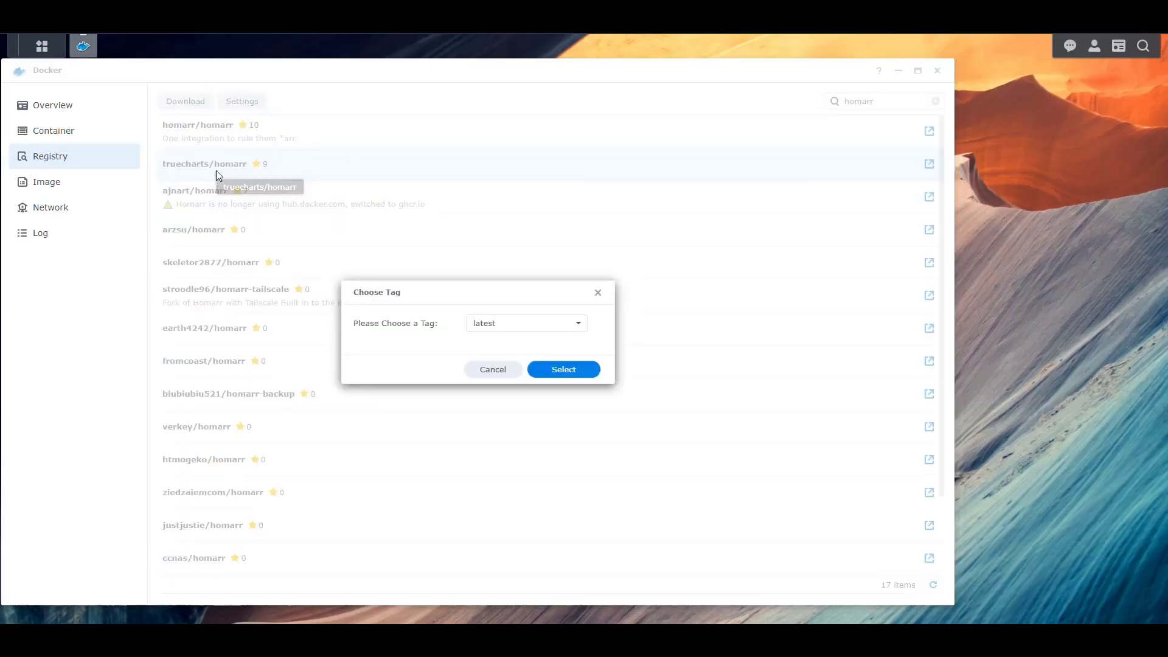
{"action": "left_click", "coordinate": [560, 374]}
{"action": "left_click", "coordinate": [45, 185]}
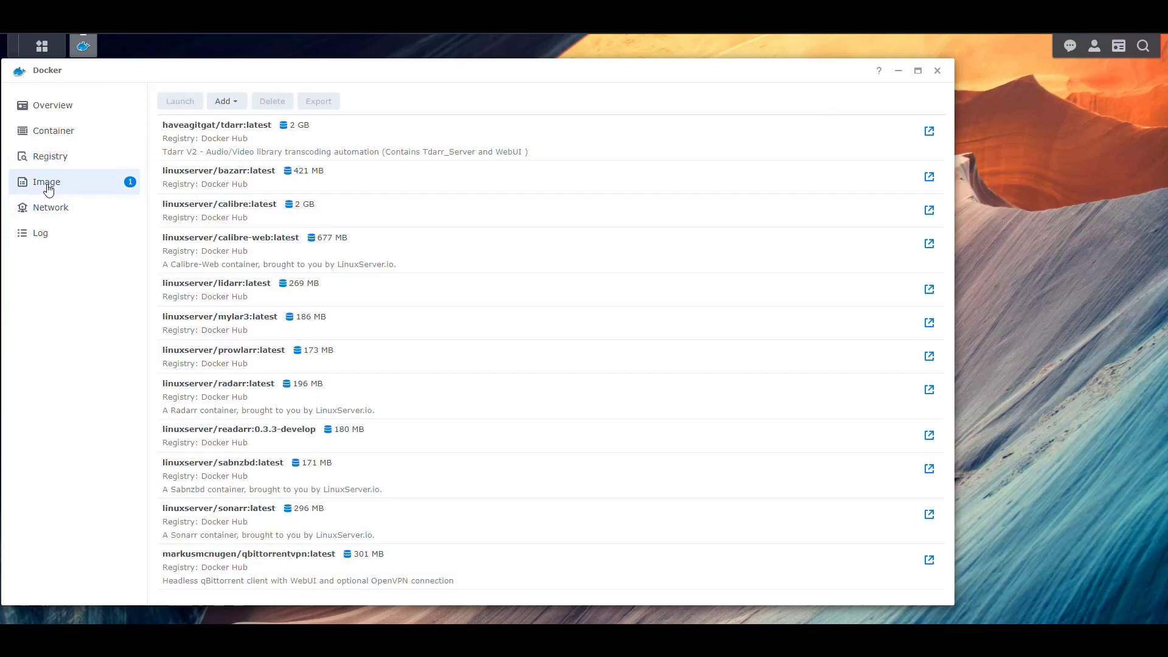
{"action": "left_click", "coordinate": [234, 138]}
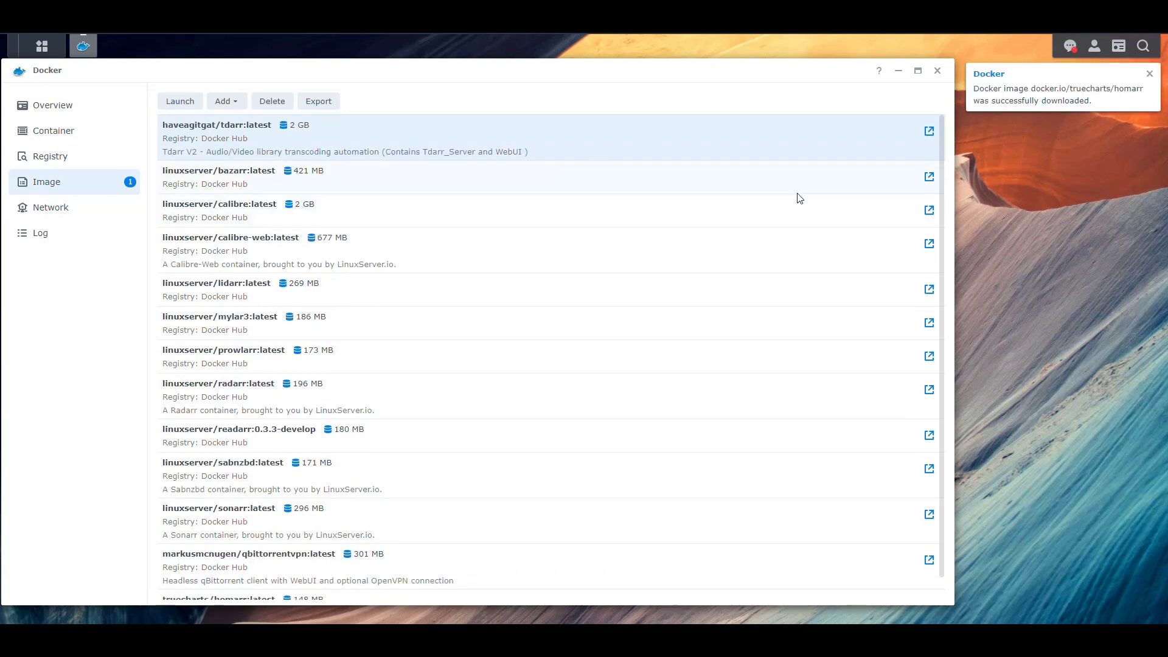
- Dismiss the download notice and clear all desktop notifications
{"action": "left_click", "coordinate": [1149, 74]}
{"action": "left_click", "coordinate": [1071, 47]}
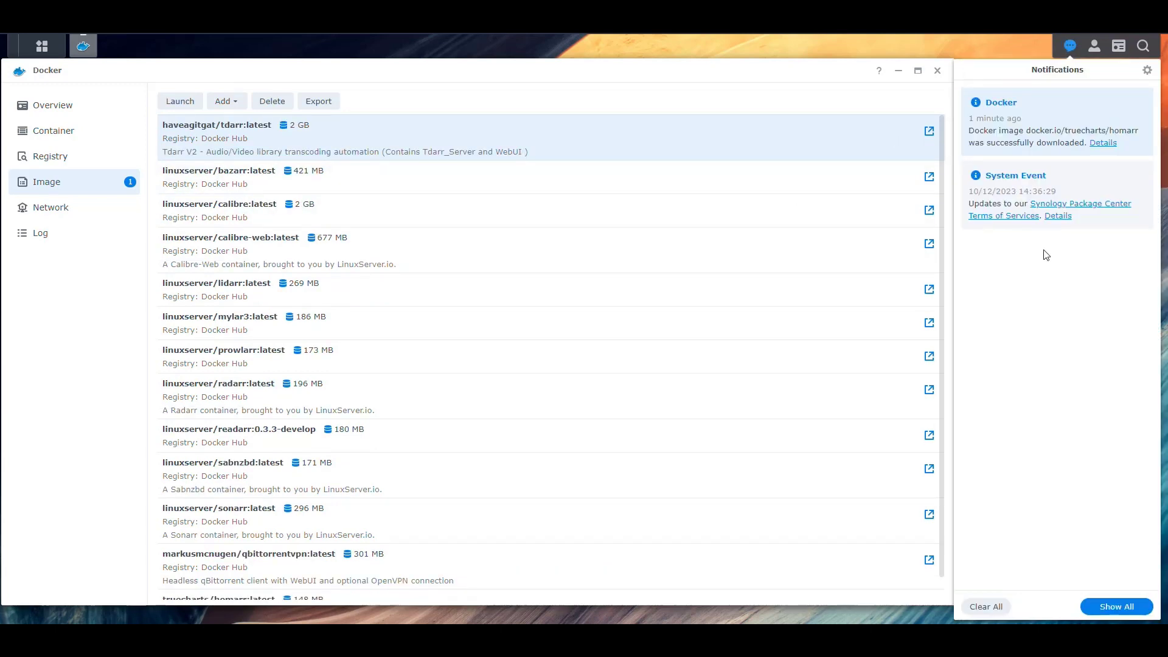
{"action": "left_click", "coordinate": [989, 607]}
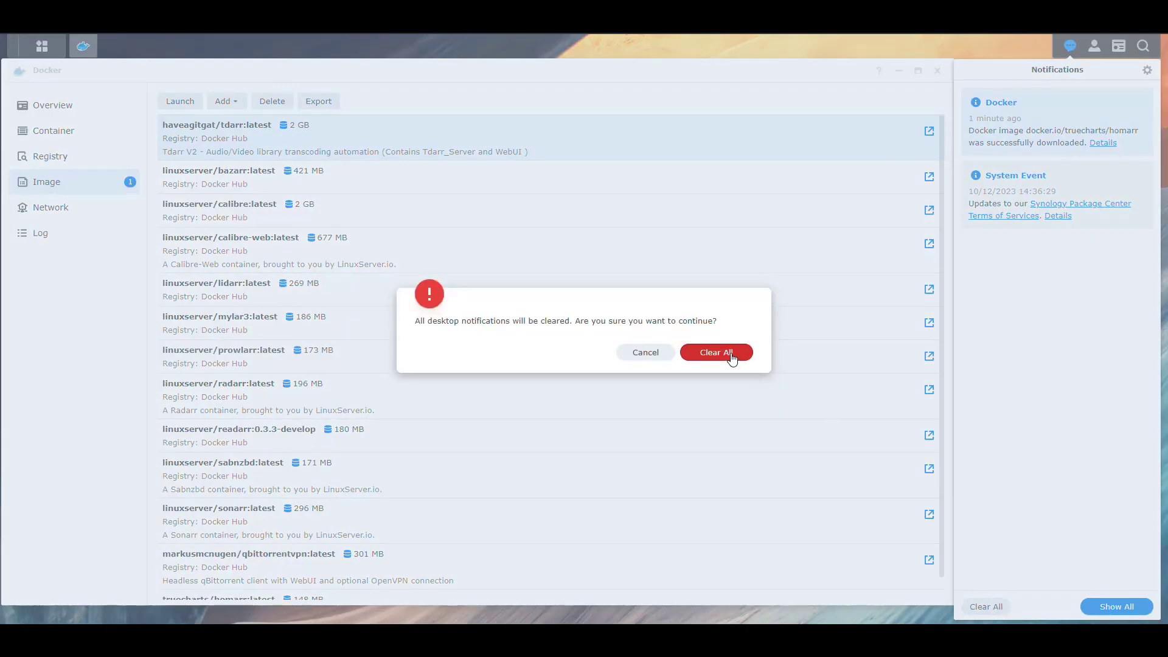
{"action": "left_click", "coordinate": [732, 359]}
- Locate truecharts/homarr:latest in the image list, then view the containers
{"action": "scroll", "coordinate": [578, 404], "scroll_direction": "down", "scroll_amount": 1}
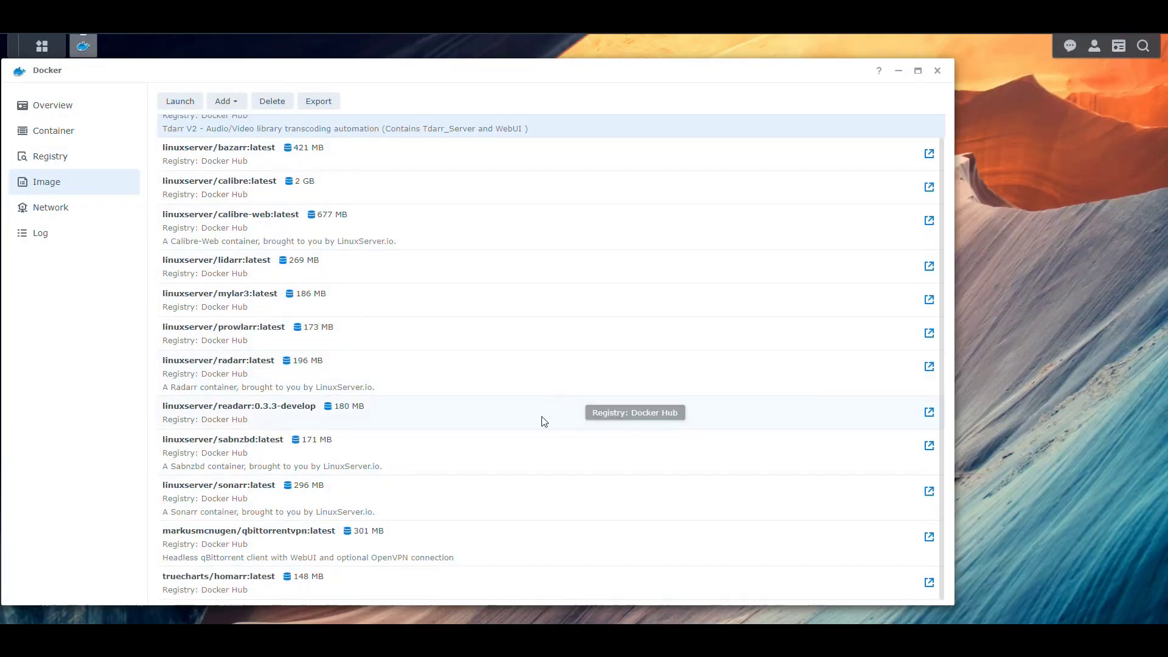
{"action": "left_click", "coordinate": [252, 580]}
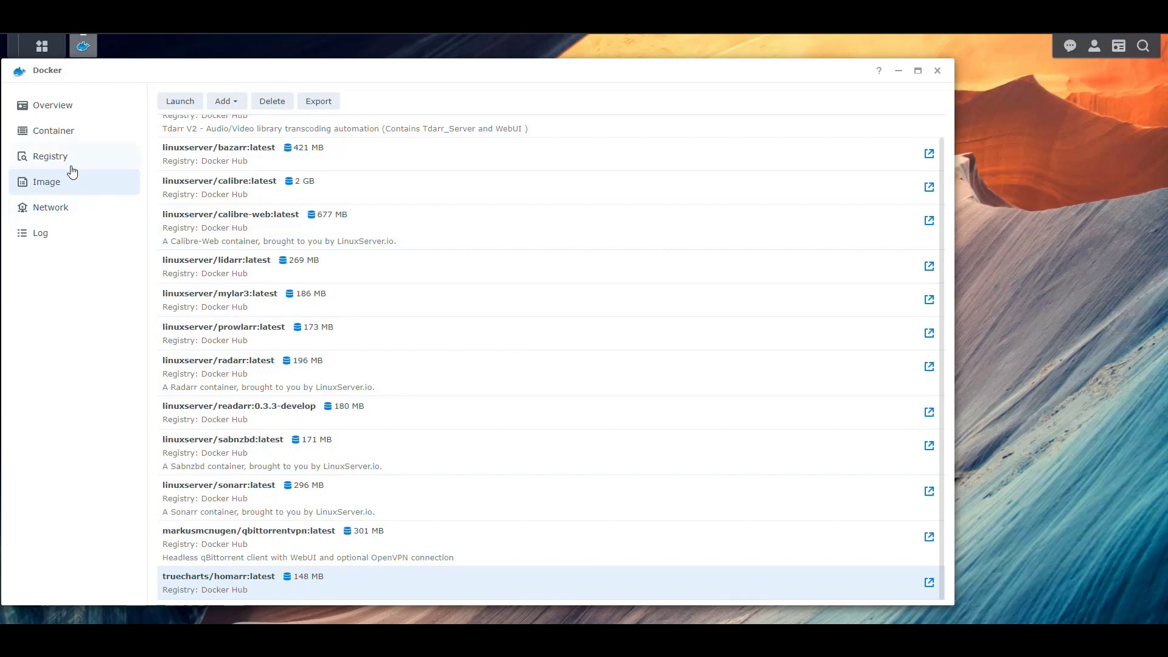
{"action": "left_click", "coordinate": [58, 133]}
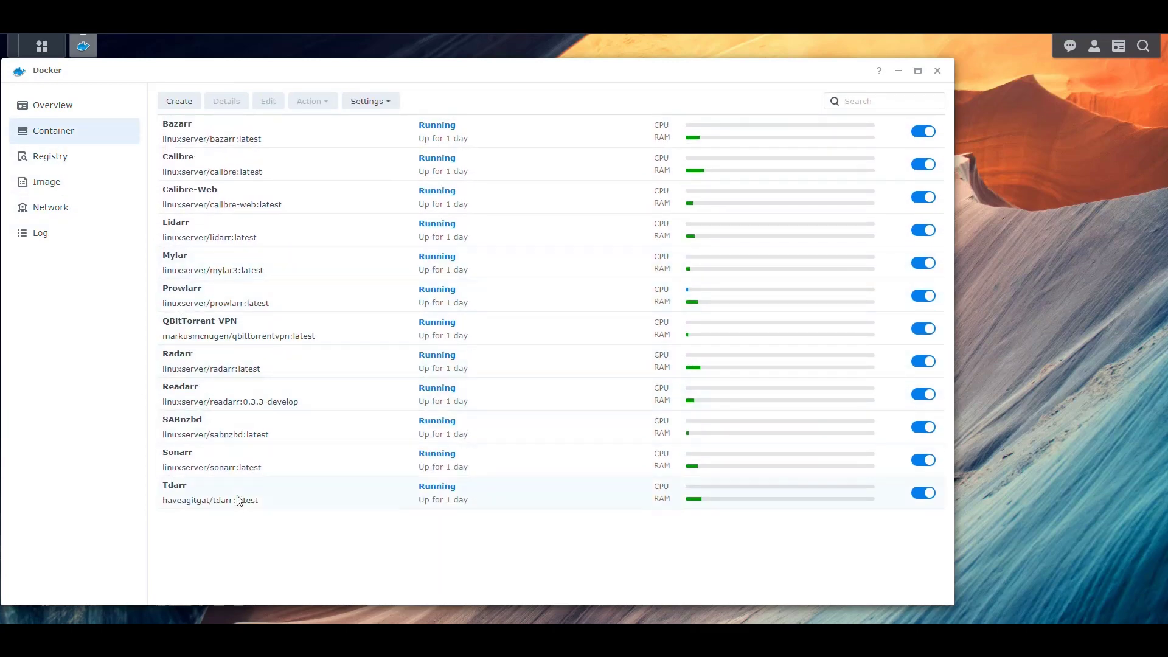
- Review the Tdarr container's port settings, then go back to the downloaded images list
{"action": "left_click", "coordinate": [212, 501]}
{"action": "double_click", "coordinate": [208, 501]}
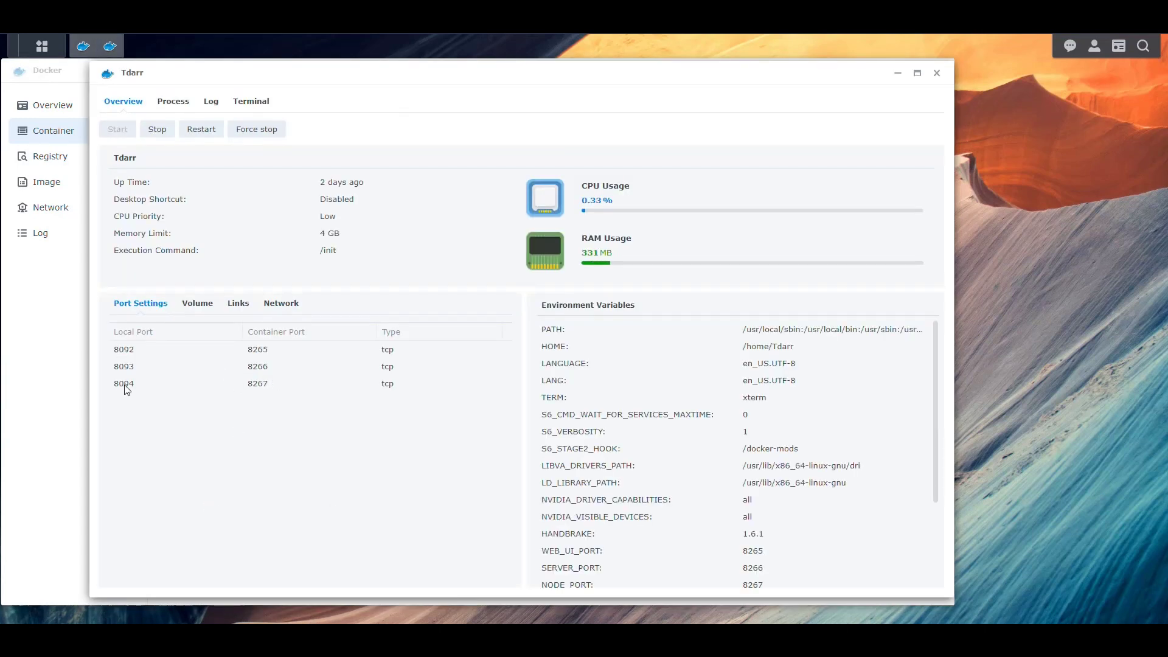
{"action": "left_click", "coordinate": [938, 74]}
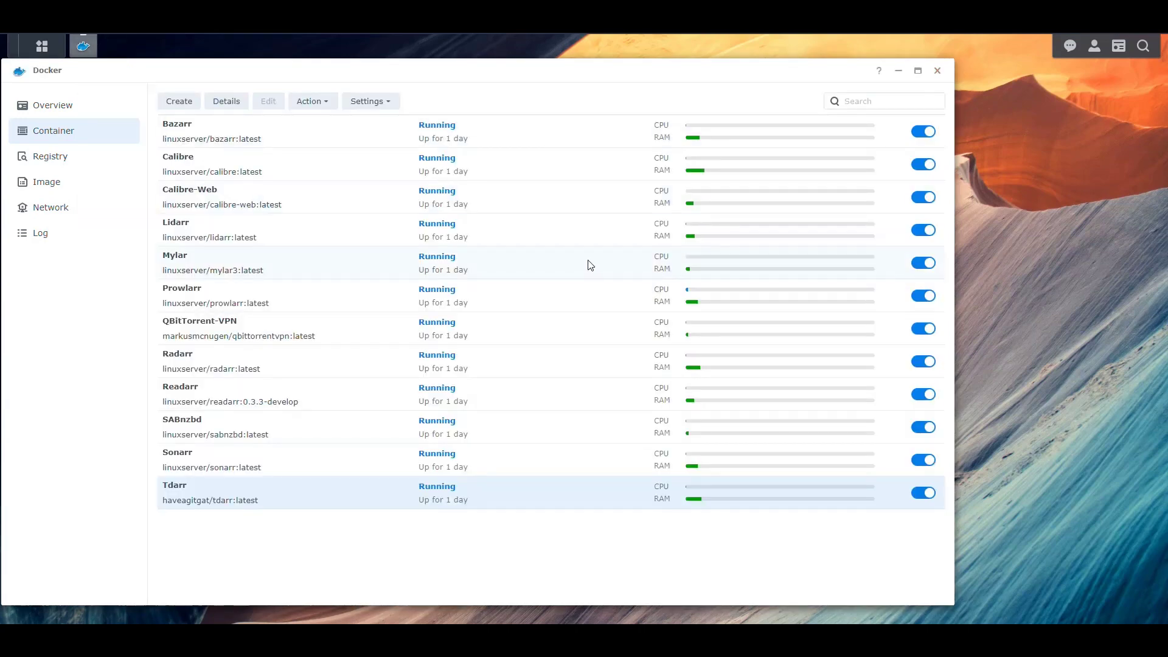
{"action": "left_click", "coordinate": [48, 184]}
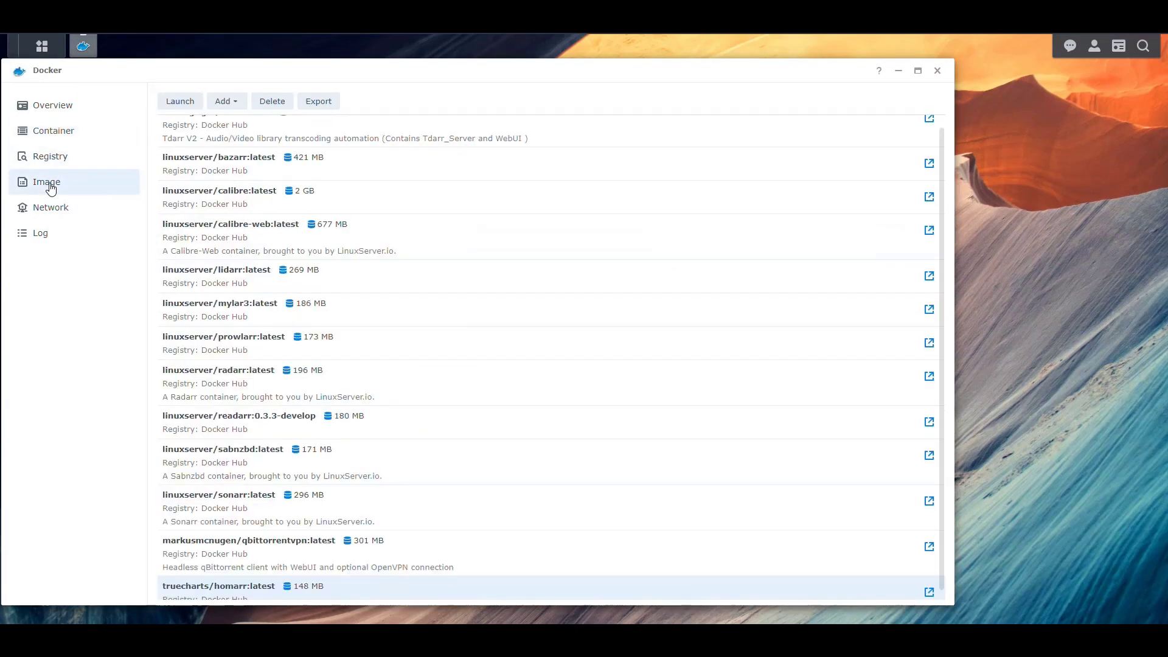
{"action": "scroll", "coordinate": [334, 444], "scroll_direction": "down", "scroll_amount": 1}
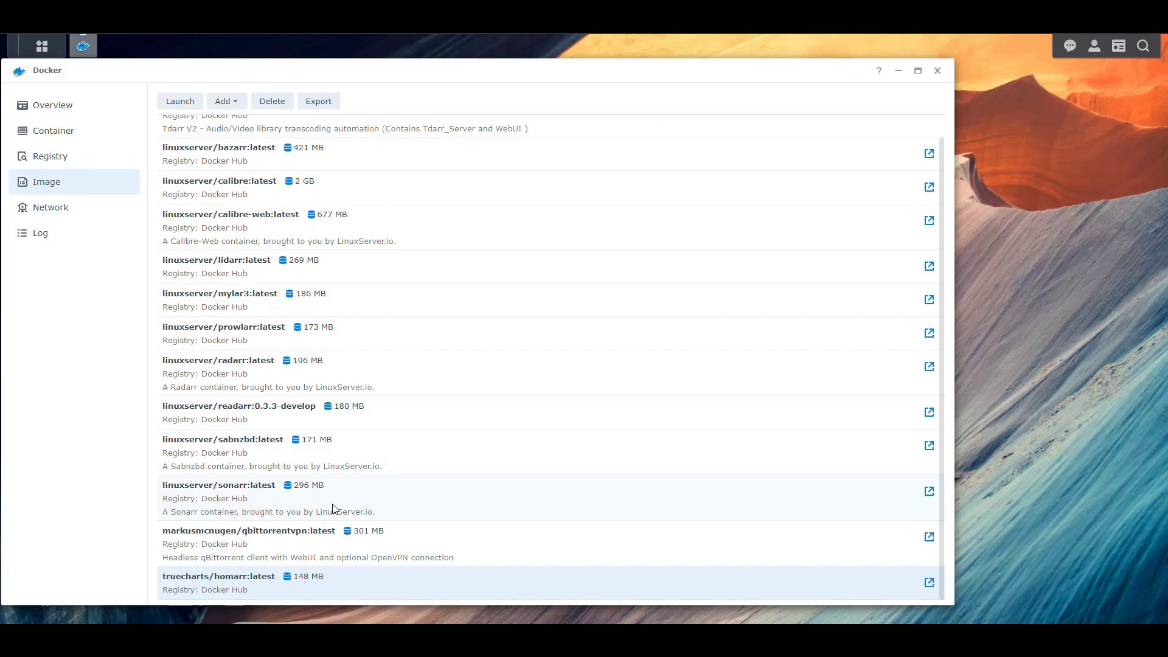
- Start a truecharts/homarr container named Homarr on bridge network, with resource limitation and auto-restart enabled
{"action": "double_click", "coordinate": [226, 582]}
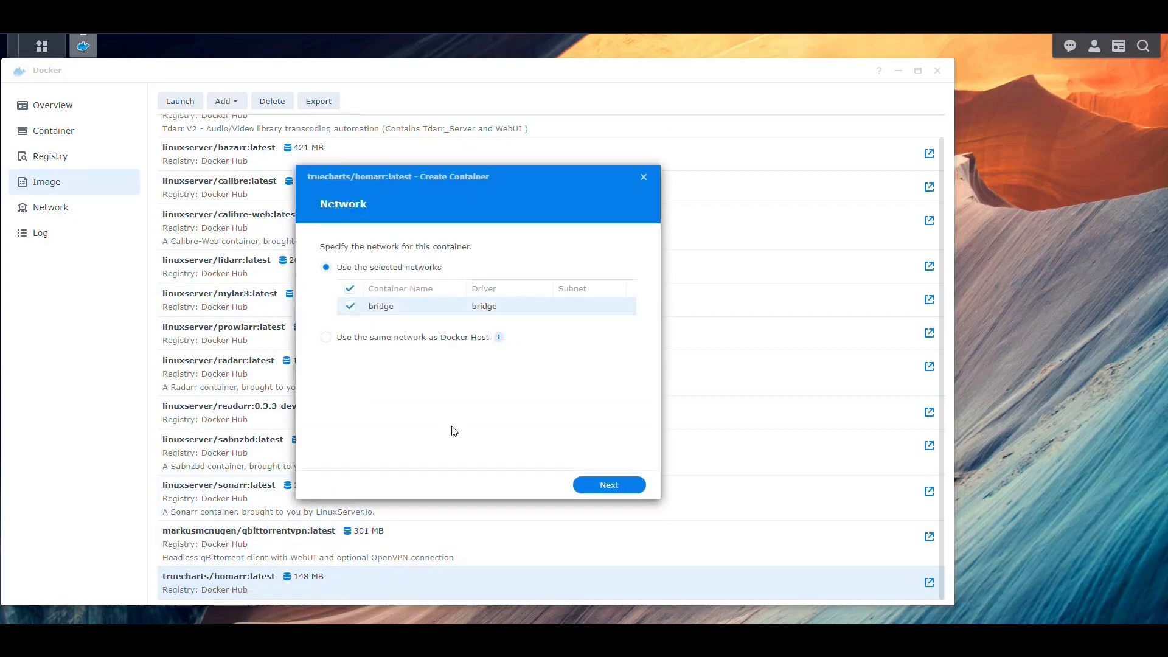
{"action": "left_click", "coordinate": [608, 485]}
{"action": "left_click", "coordinate": [530, 249]}
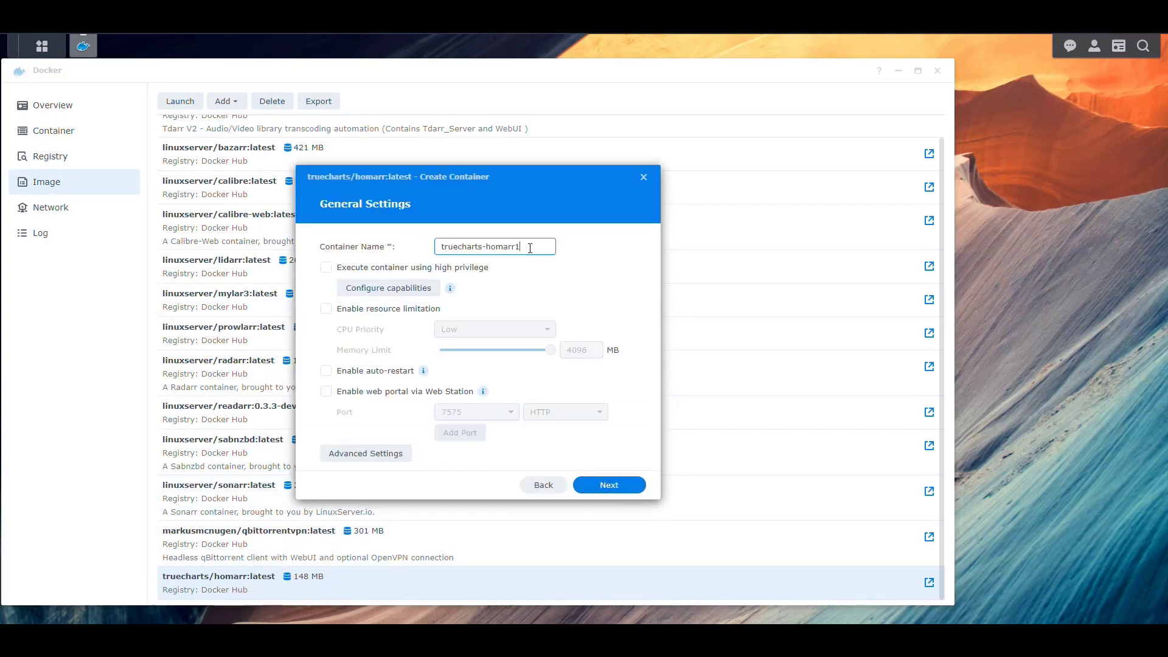
{"action": "key", "text": "ctrl+a"}
{"action": "type", "text": "Homarr"}
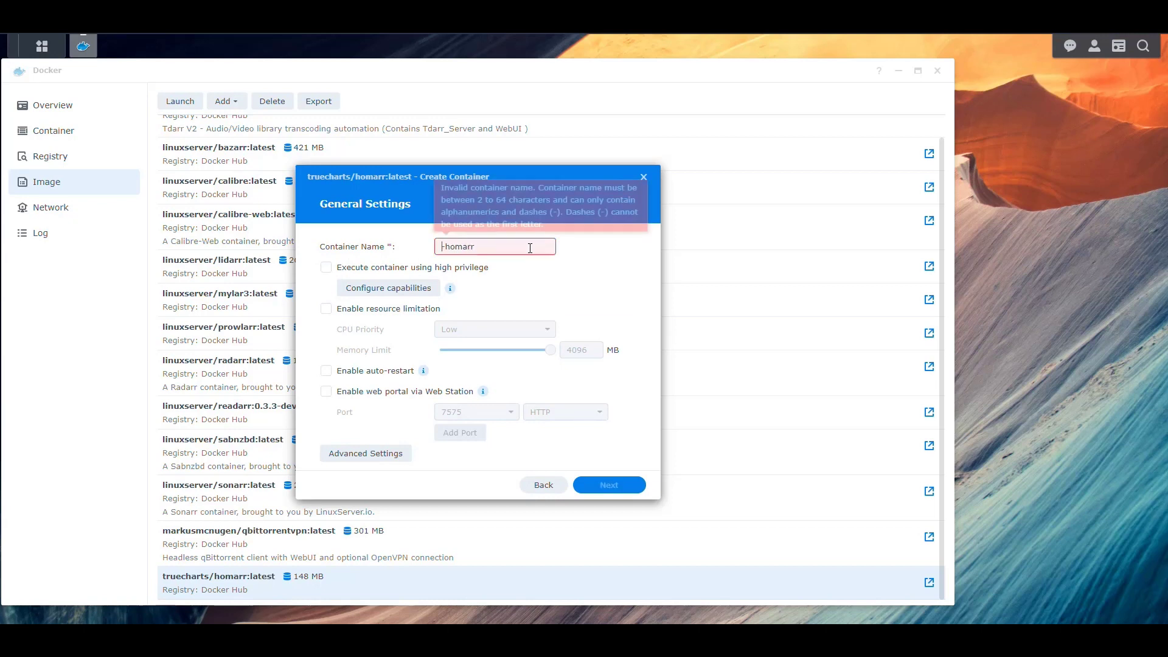
{"action": "left_click", "coordinate": [365, 309]}
{"action": "left_click", "coordinate": [390, 373]}
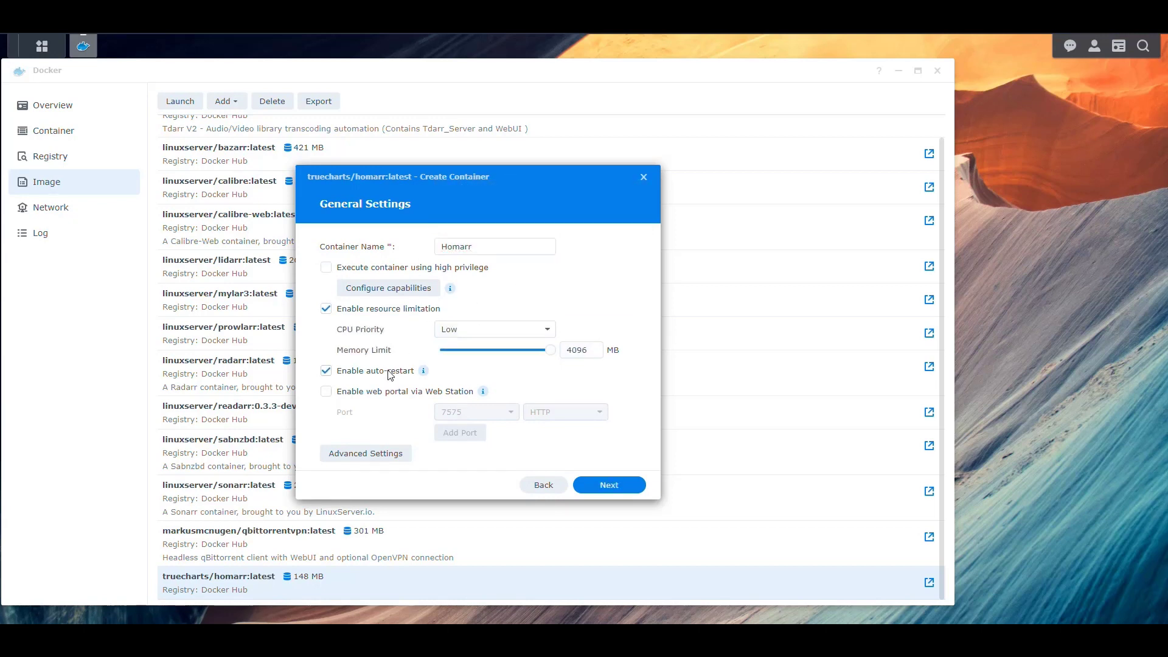
{"action": "left_click", "coordinate": [369, 458]}
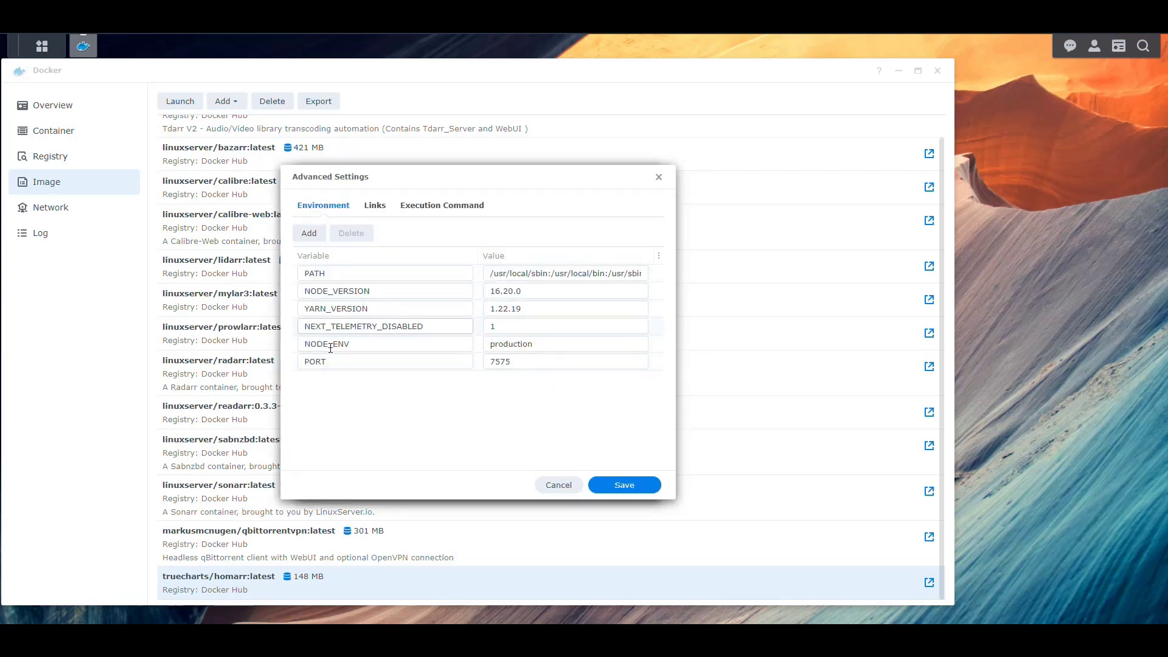
- Add three environment variable rows and set TZ to America/New_York
{"action": "left_click", "coordinate": [308, 236]}
{"action": "left_click", "coordinate": [308, 238]}
{"action": "left_click", "coordinate": [307, 236]}
{"action": "left_click", "coordinate": [362, 380]}
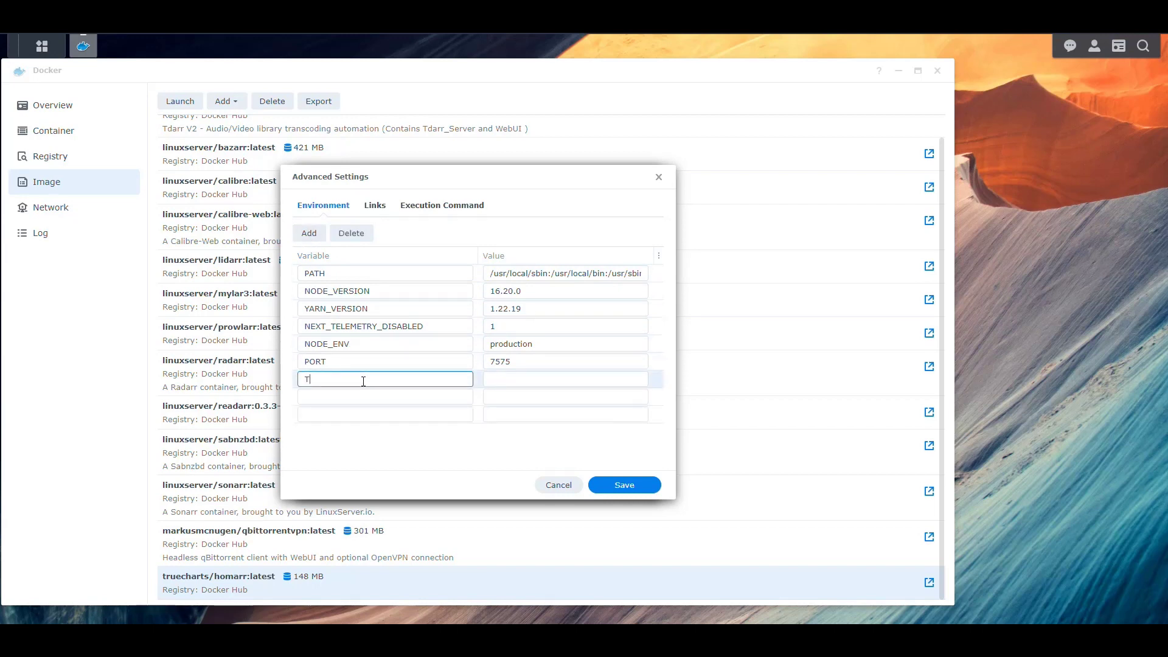
{"action": "key", "text": "Tab"}
{"action": "type", "text": "A"}
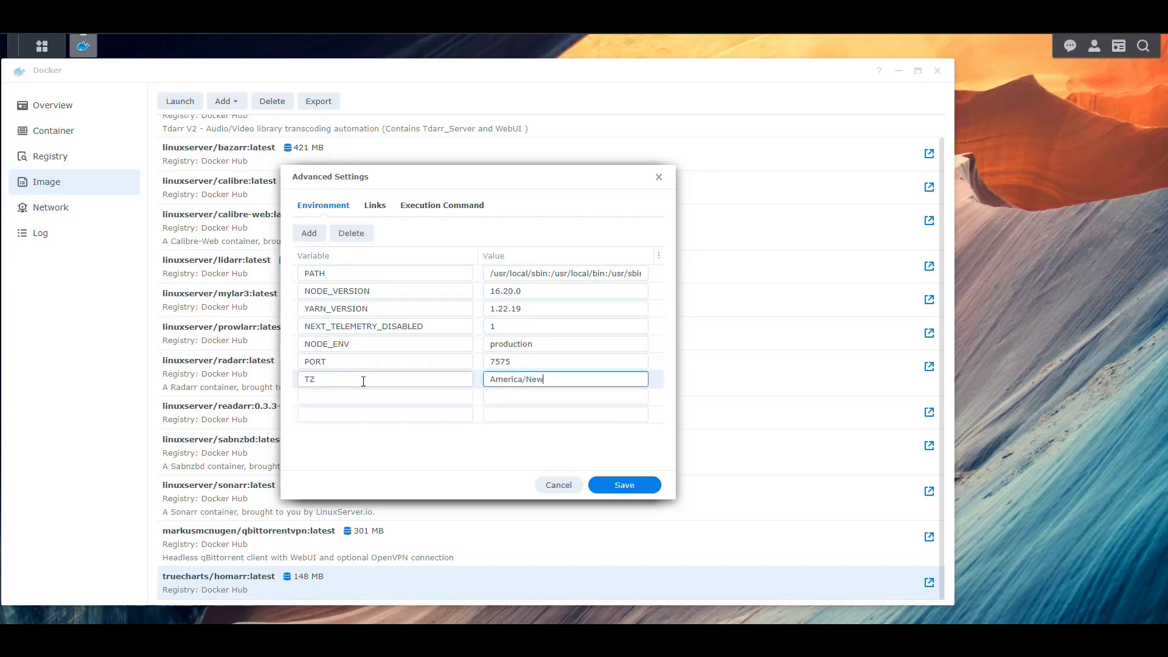
{"action": "type", "text": "merica/New_York"}
{"action": "key", "text": "Tab"}
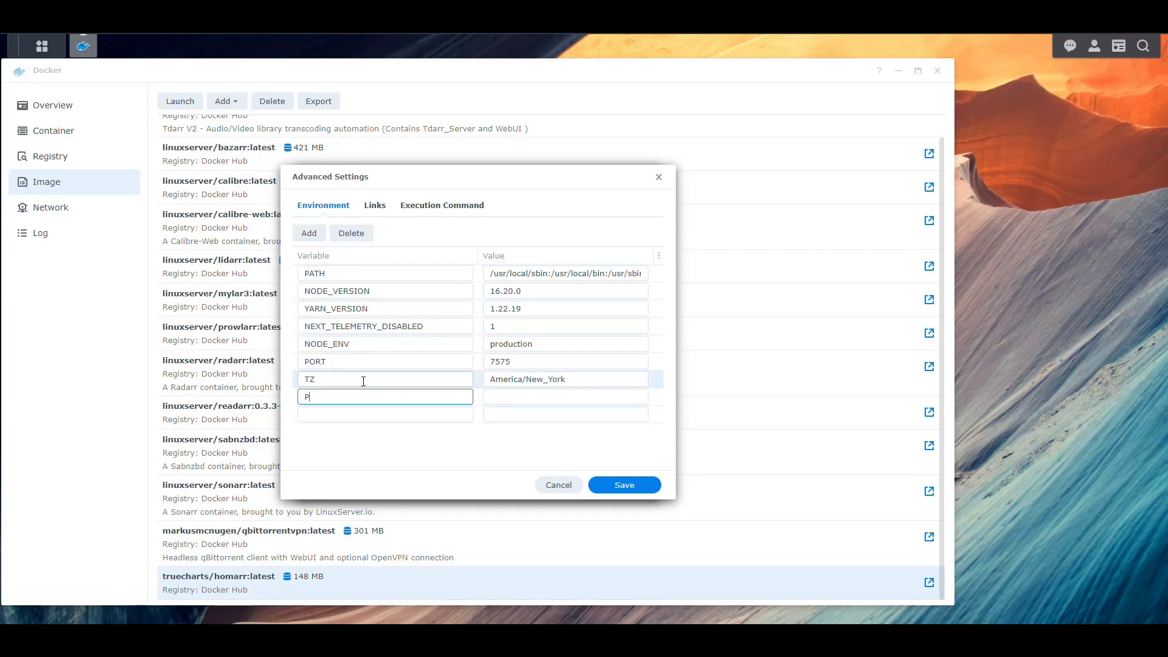
- Set PUID to 1026 and PGID to 100, then save the environment variables
{"action": "key", "text": "Tab"}
{"action": "type", "text": "1026"}
{"action": "key", "text": "Tab"}
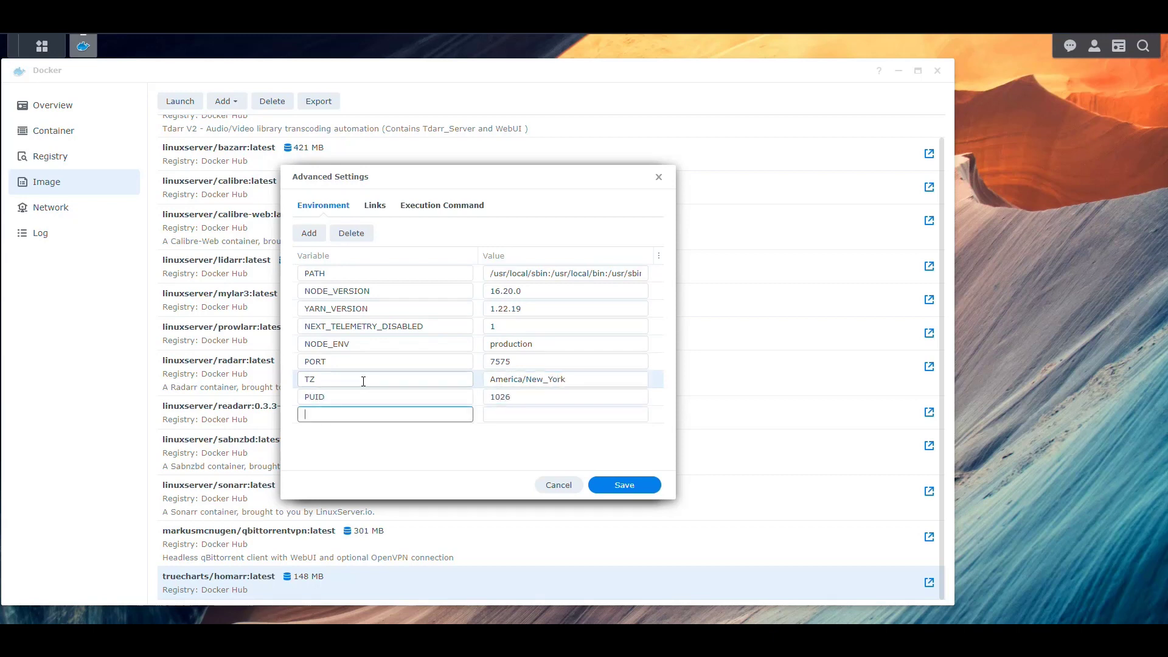
{"action": "key", "text": "Tab"}
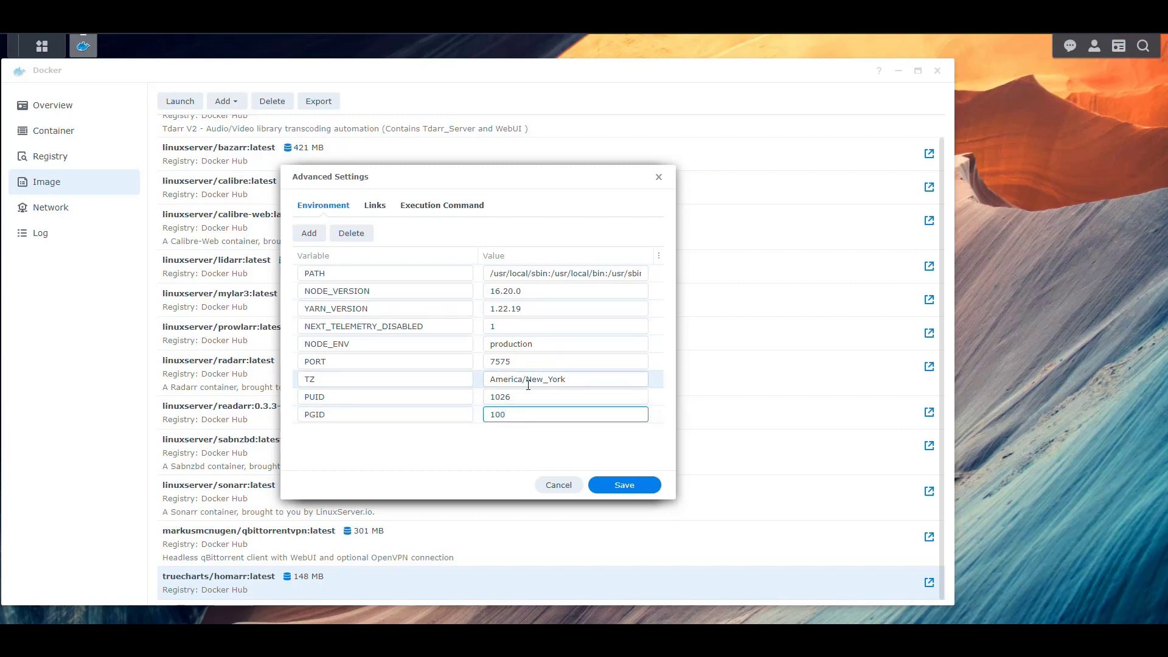
{"action": "double_click", "coordinate": [508, 361]}
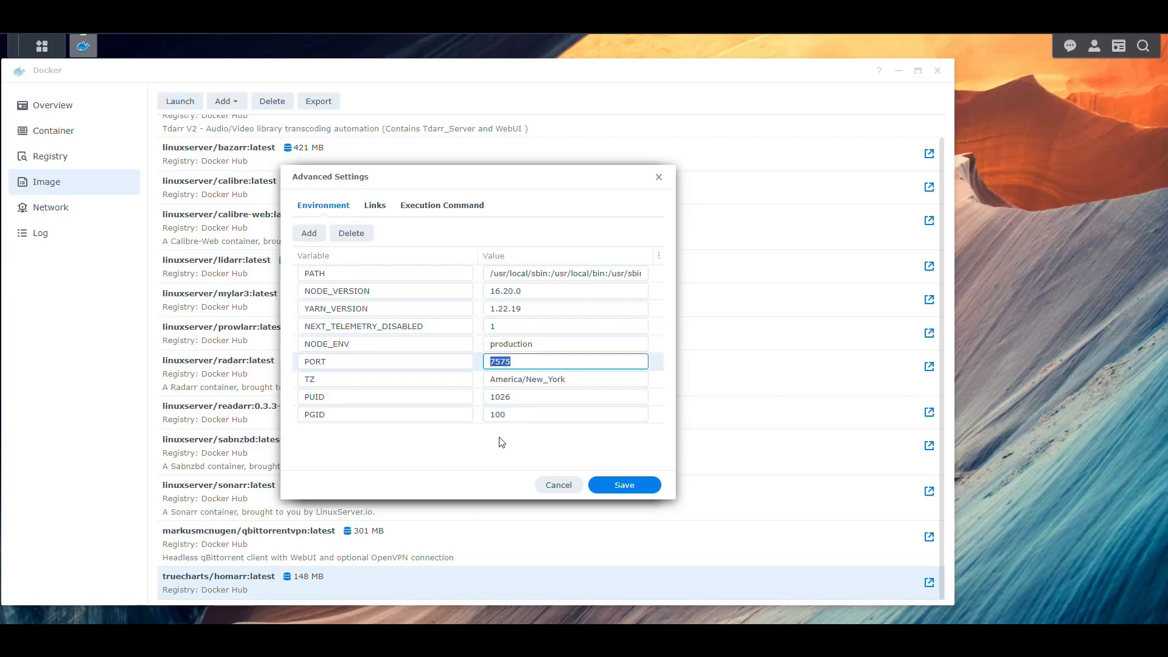
{"action": "left_click", "coordinate": [625, 485]}
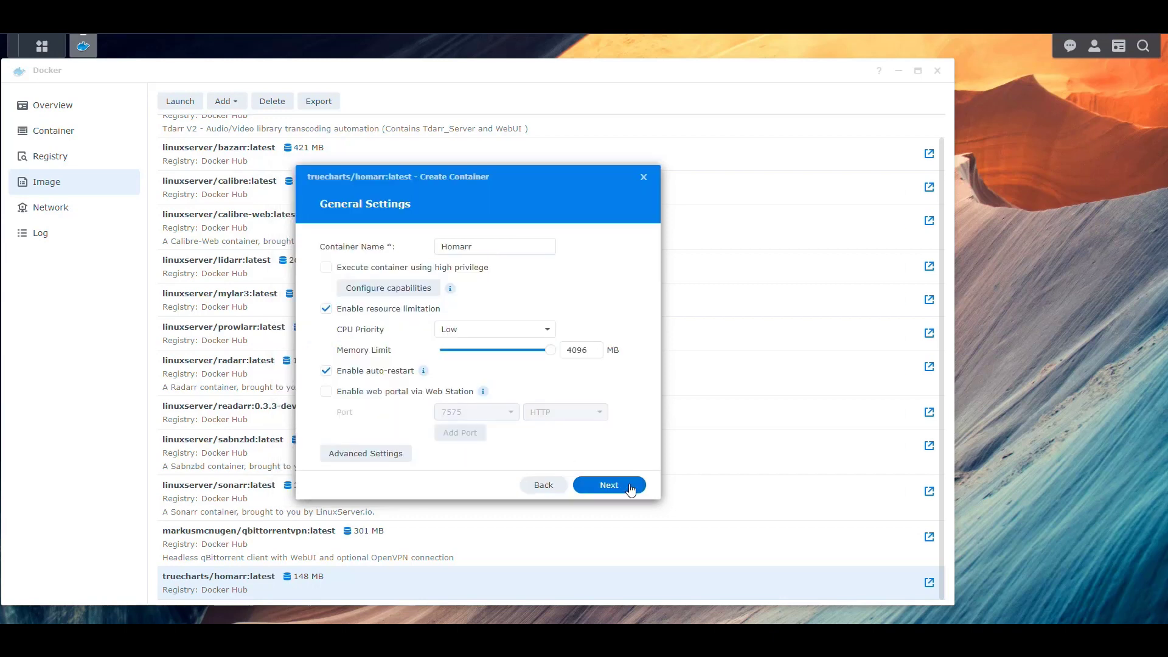
- Map local port 8095 to the container's port 7575
{"action": "left_click", "coordinate": [609, 485]}
{"action": "left_click", "coordinate": [389, 319]}
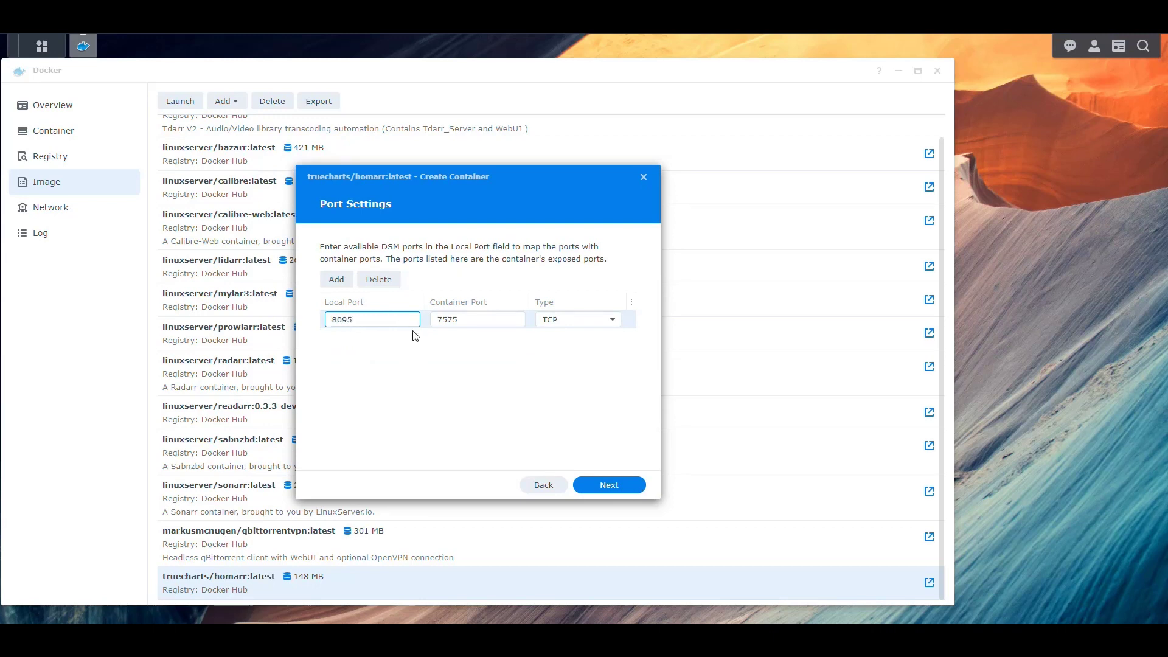
{"action": "left_click", "coordinate": [411, 390]}
{"action": "left_click", "coordinate": [611, 486]}
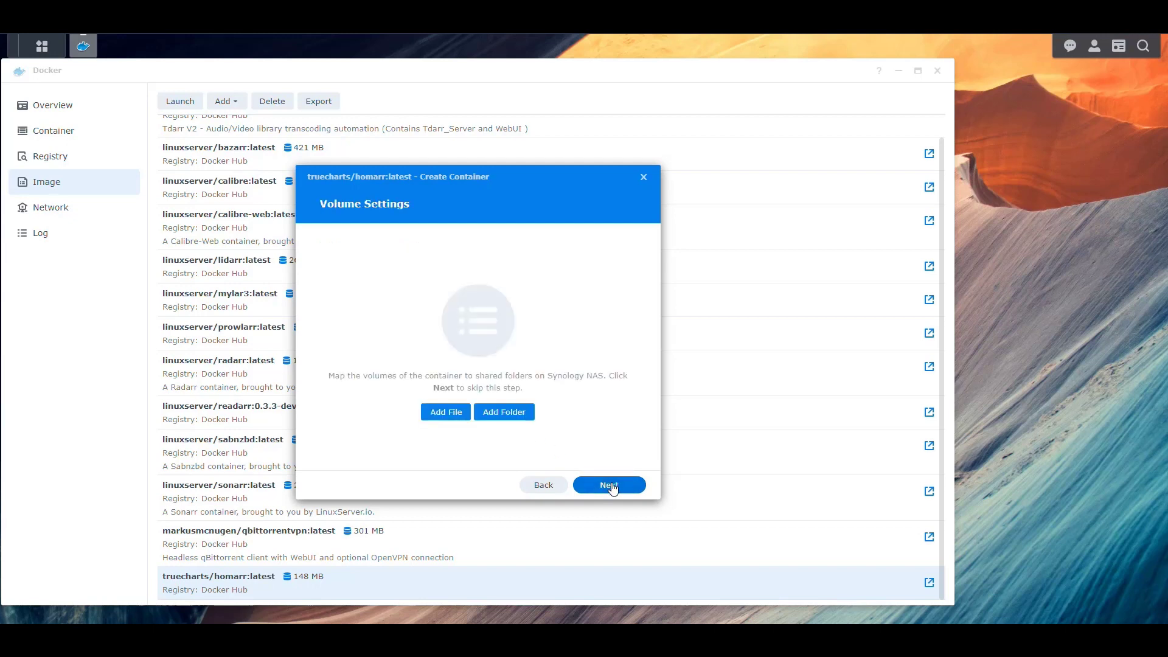
- Skip volume mapping and finish creating Homarr without running it afterwards
{"action": "left_click", "coordinate": [508, 413]}
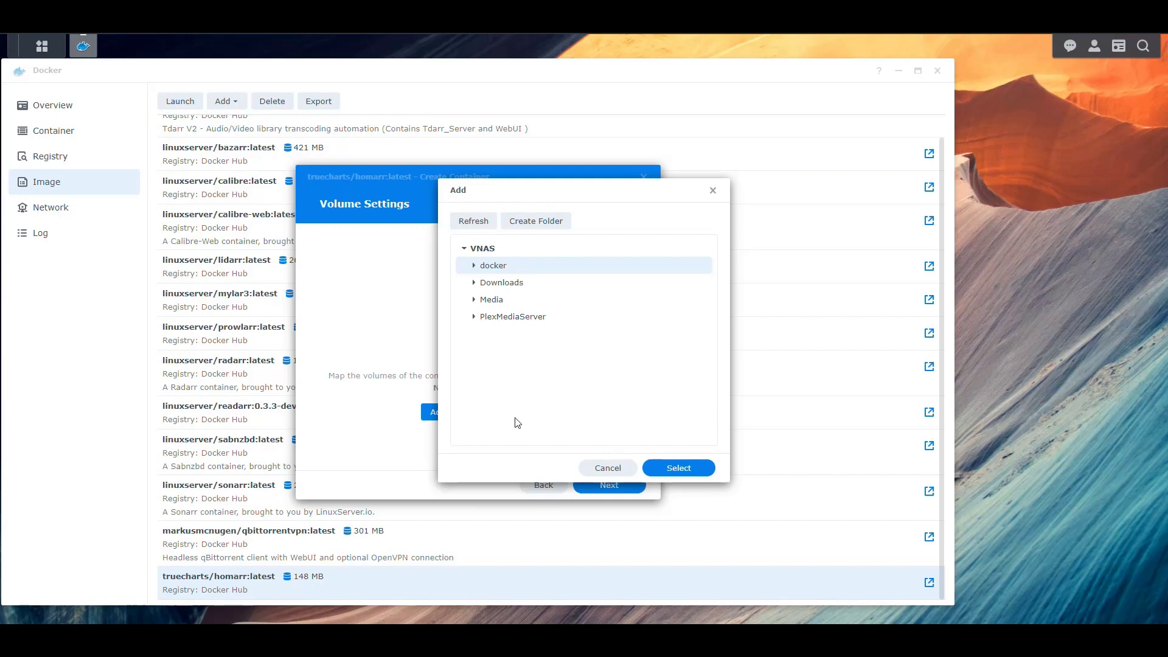
{"action": "left_click", "coordinate": [712, 190]}
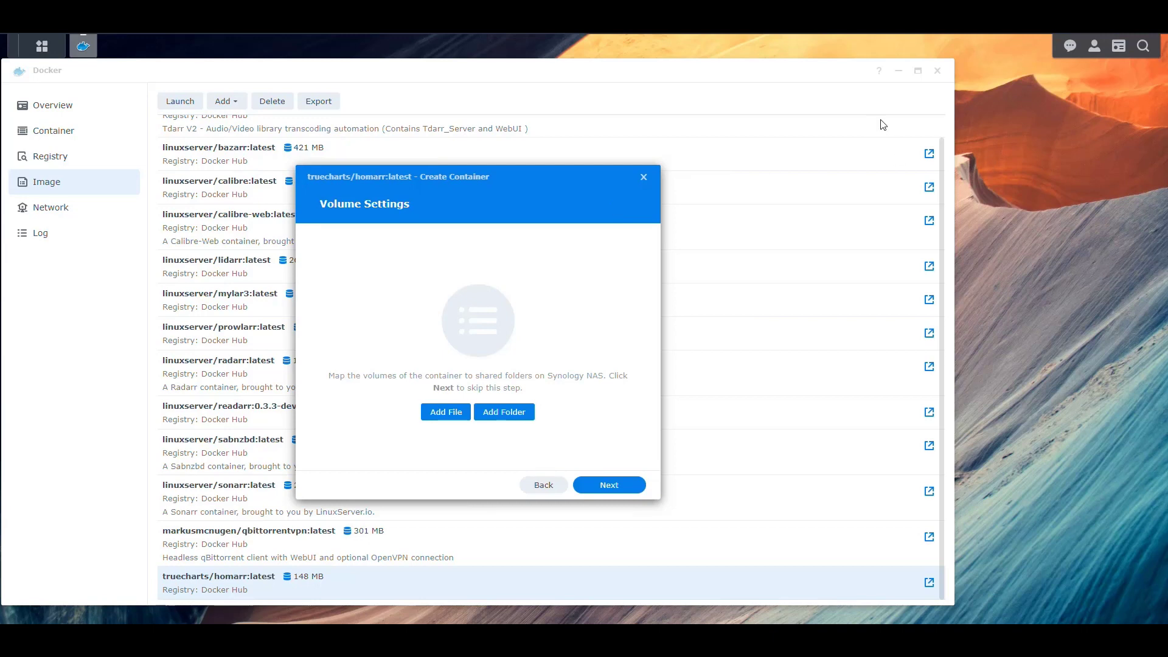
{"action": "left_click", "coordinate": [609, 485]}
{"action": "left_click", "coordinate": [375, 451]}
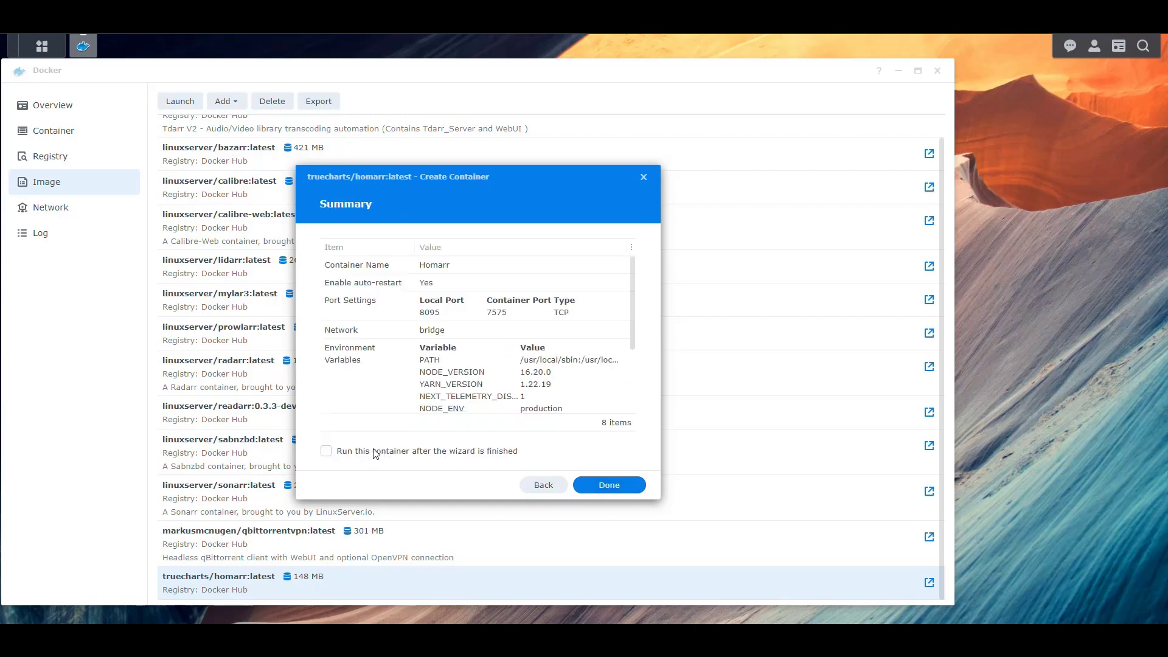
{"action": "left_click", "coordinate": [627, 486]}
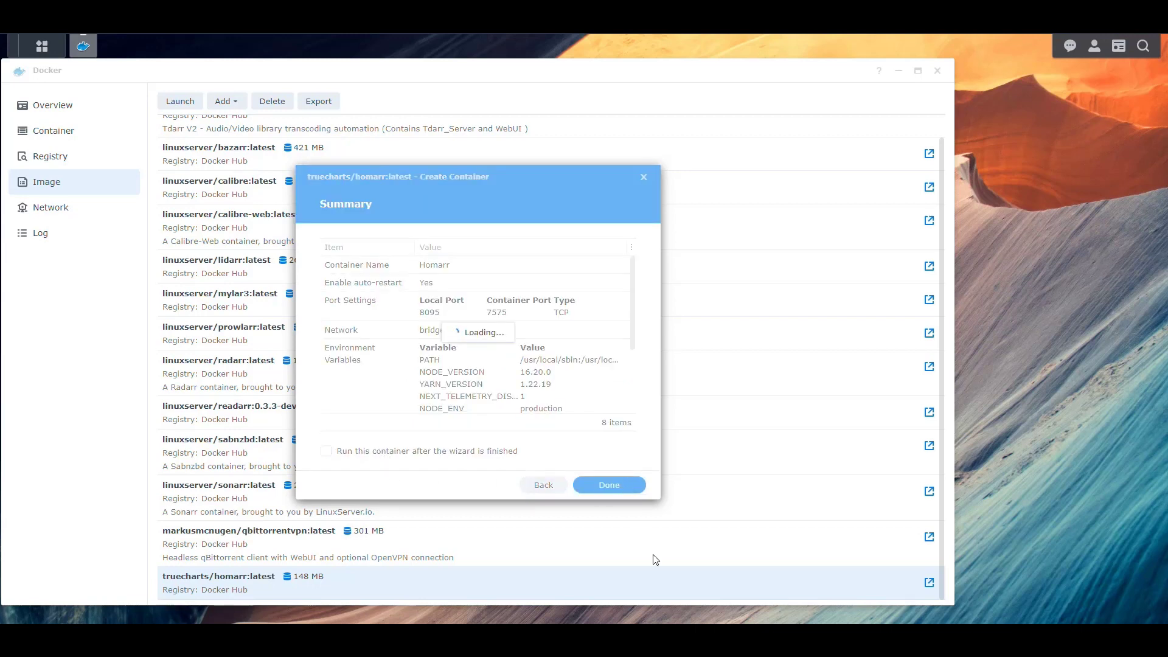
- Confirm Homarr appears in the container list, then return to the homarr registry results
{"action": "left_click", "coordinate": [67, 144]}
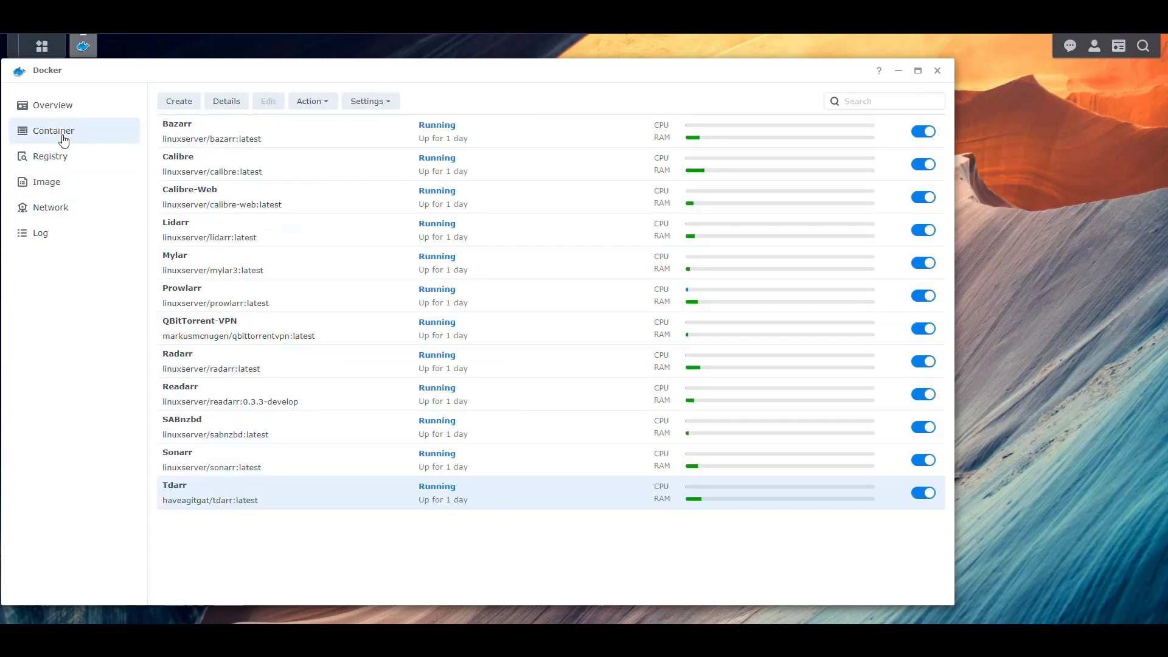
{"action": "left_click", "coordinate": [207, 238]}
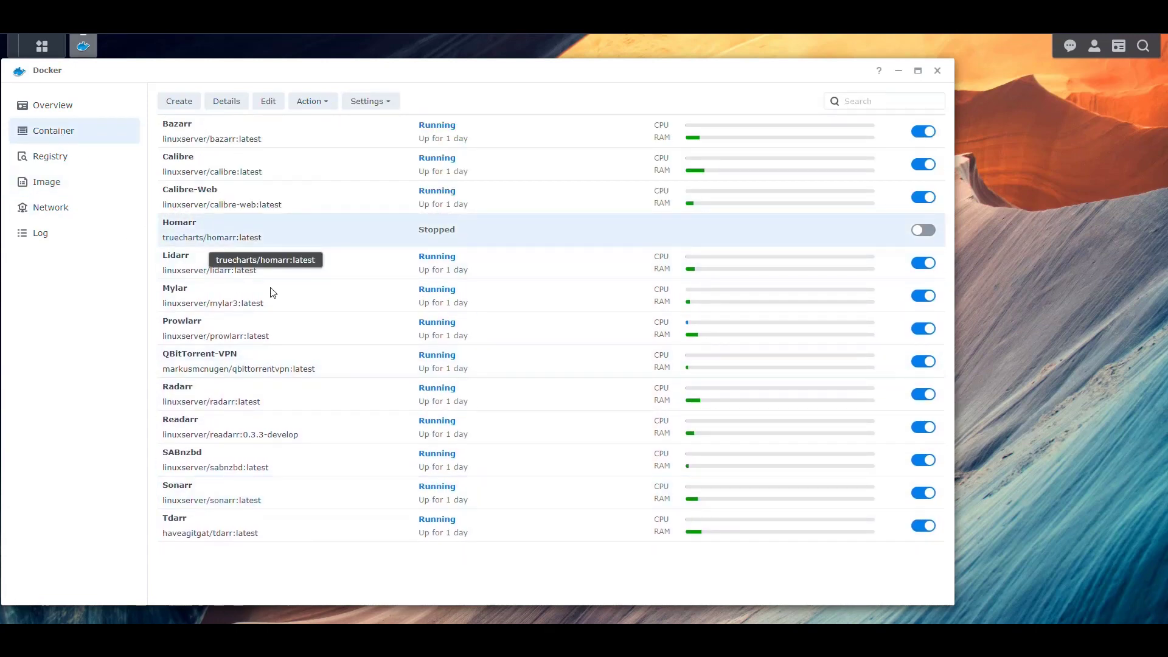
{"action": "left_click", "coordinate": [51, 156]}
- Review the truecharts/homarr Docker Hub page and its tags, then open the truecharts publisher page
{"action": "left_click", "coordinate": [929, 165]}
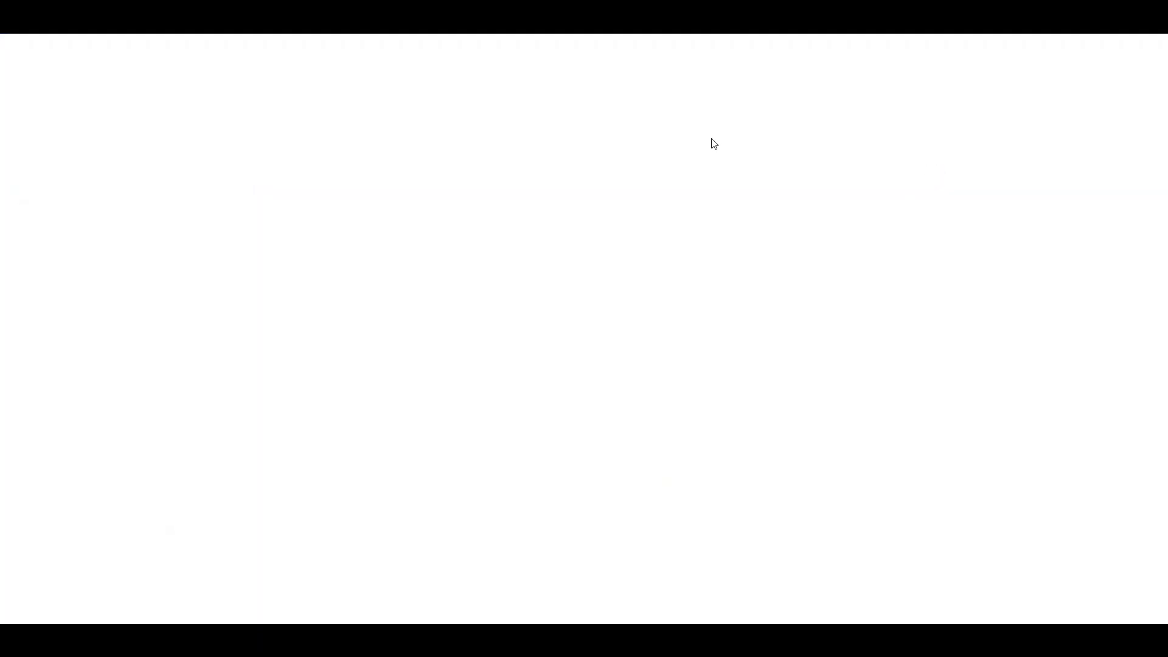
{"action": "scroll", "coordinate": [436, 294], "scroll_direction": "down", "scroll_amount": 5}
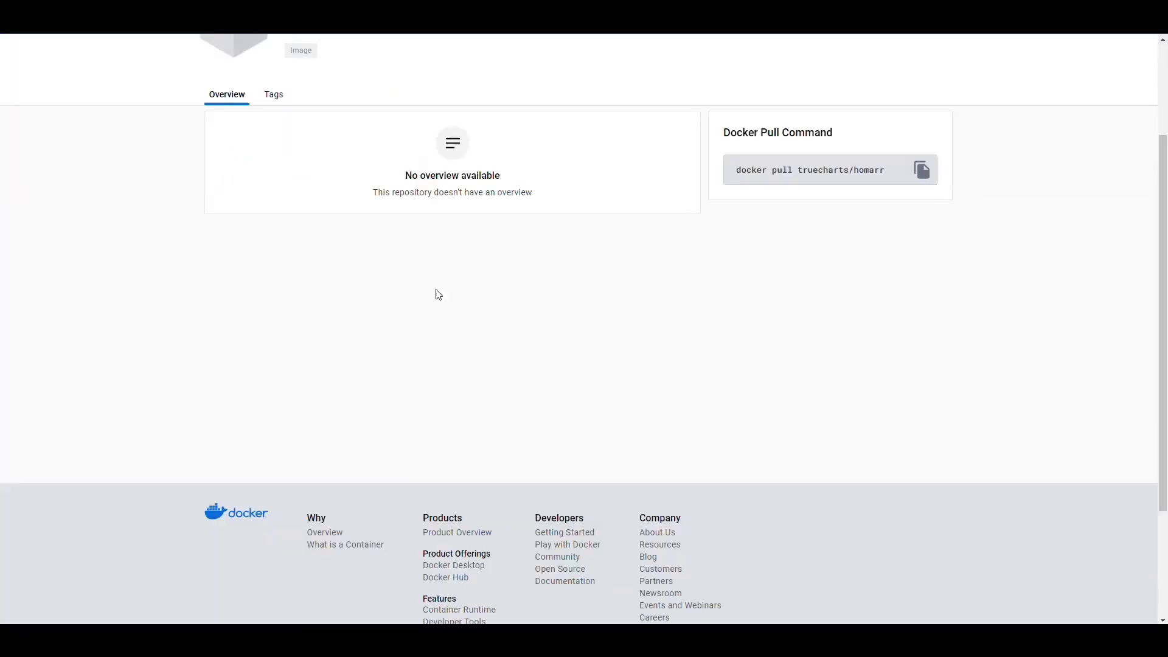
{"action": "scroll", "coordinate": [446, 329], "scroll_direction": "up", "scroll_amount": 5}
{"action": "left_click", "coordinate": [273, 241]}
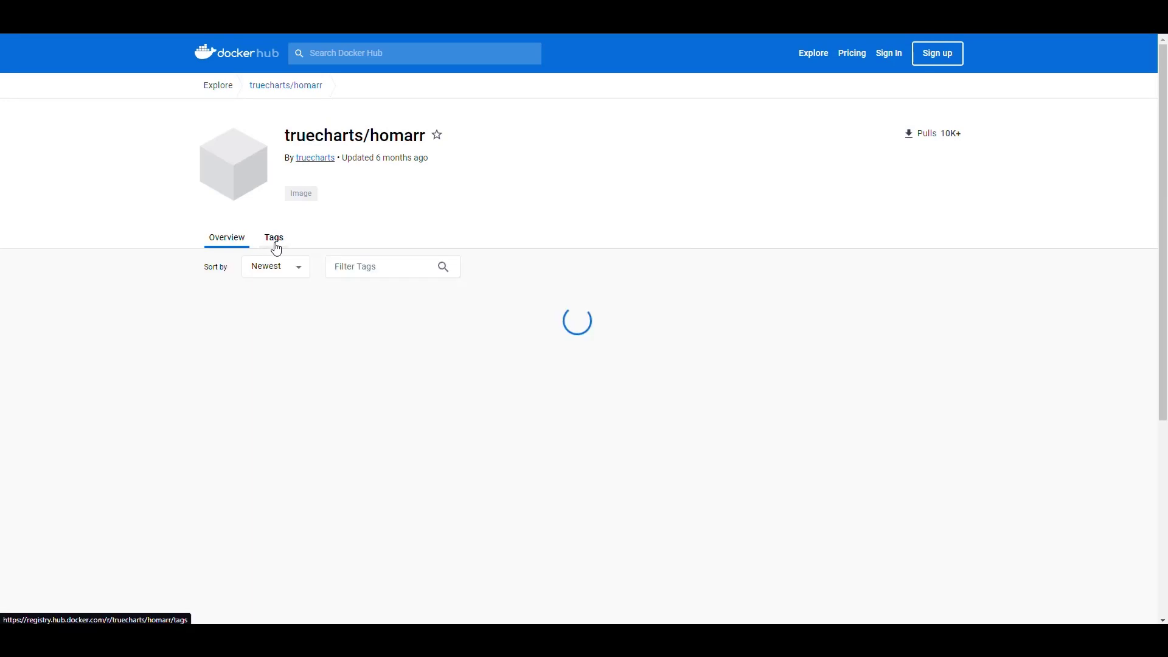
{"action": "left_click", "coordinate": [226, 244]}
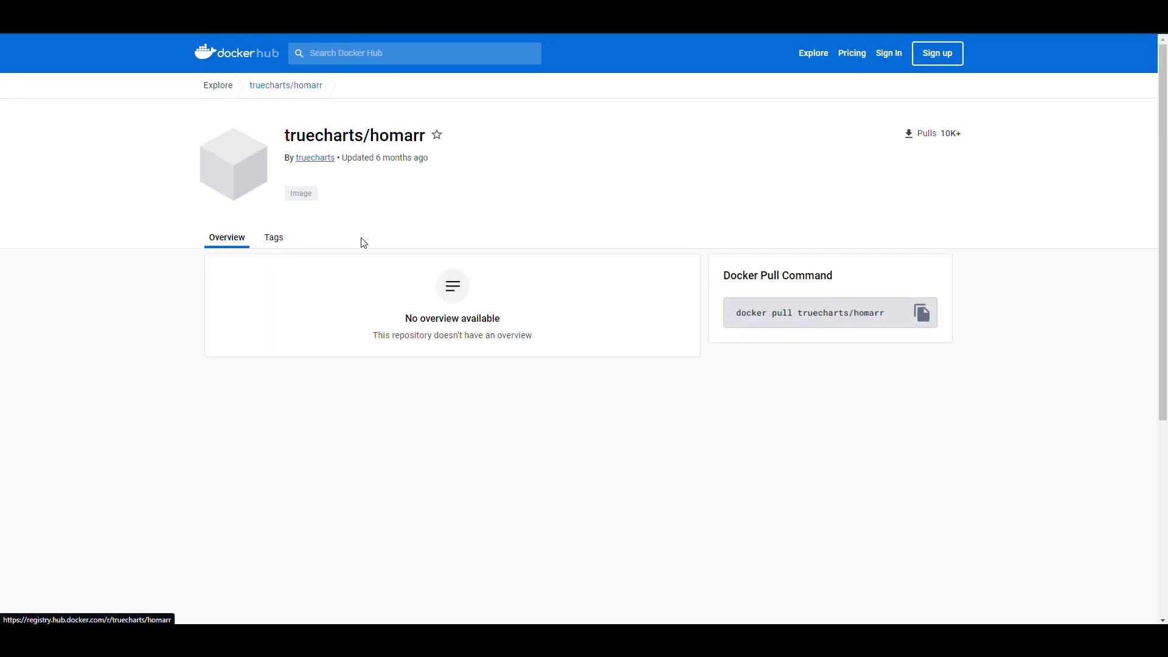
{"action": "left_click", "coordinate": [321, 160]}
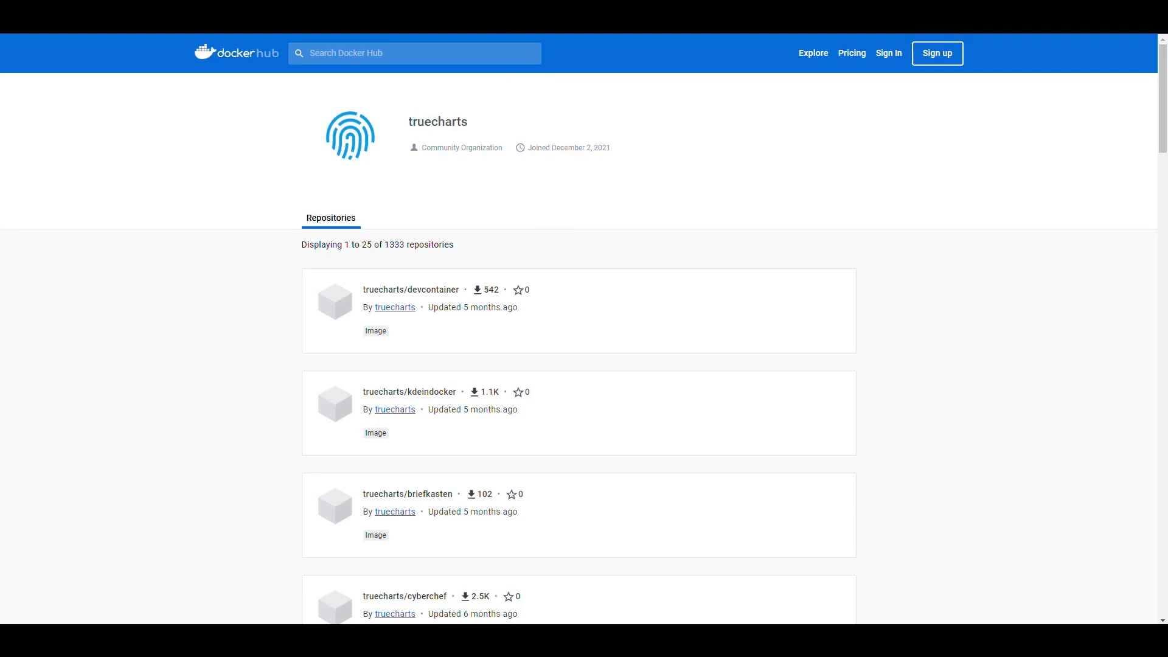
- Search the TrueCharts GitHub organization's repositories for 'homarr', then return to DSM
{"action": "key", "text": "alt+Left"}
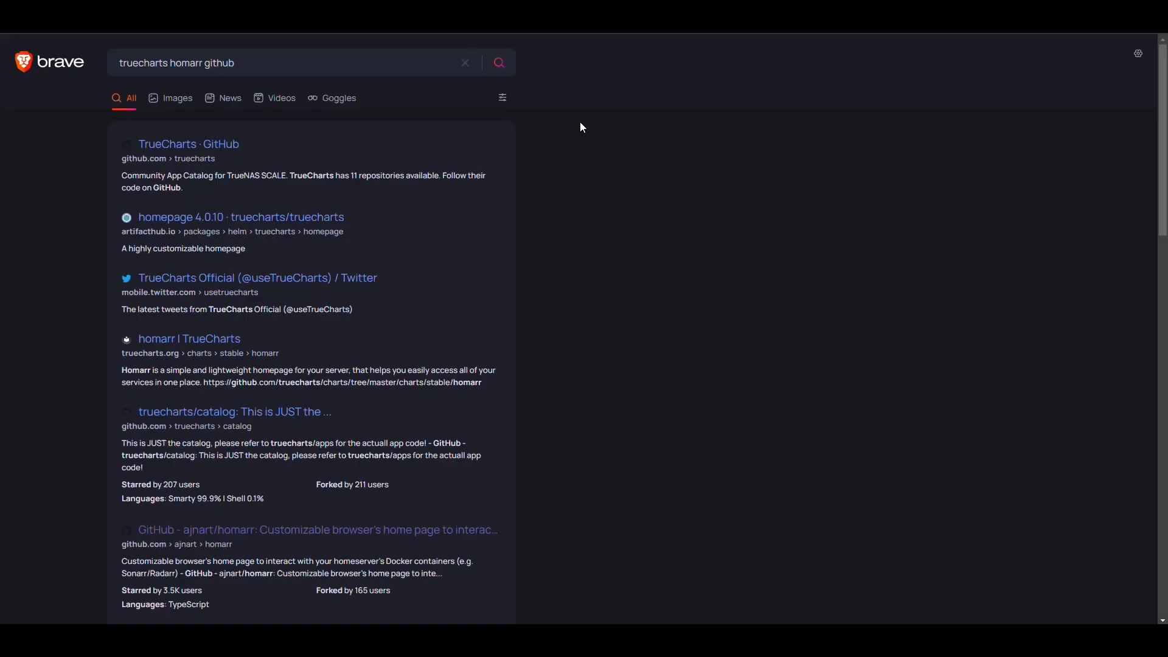
{"action": "left_click", "coordinate": [222, 152]}
{"action": "left_click", "coordinate": [313, 185]}
{"action": "type", "text": "homarr"}
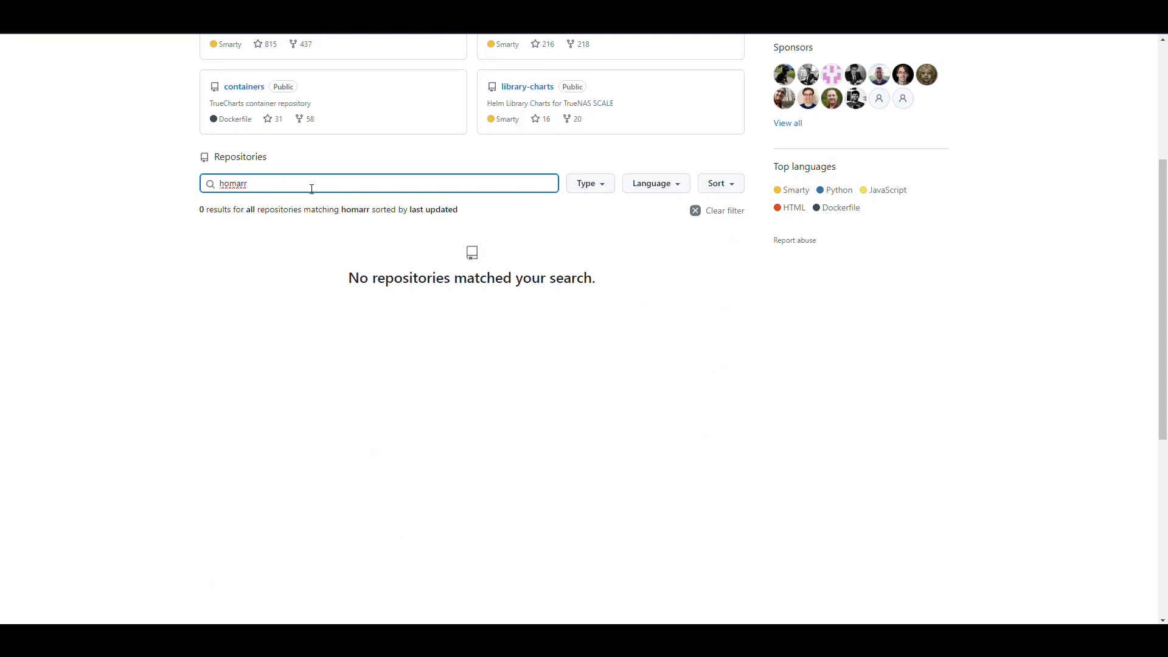
{"action": "scroll", "coordinate": [329, 260], "scroll_direction": "up", "scroll_amount": 4}
{"action": "left_click", "coordinate": [921, 104]}
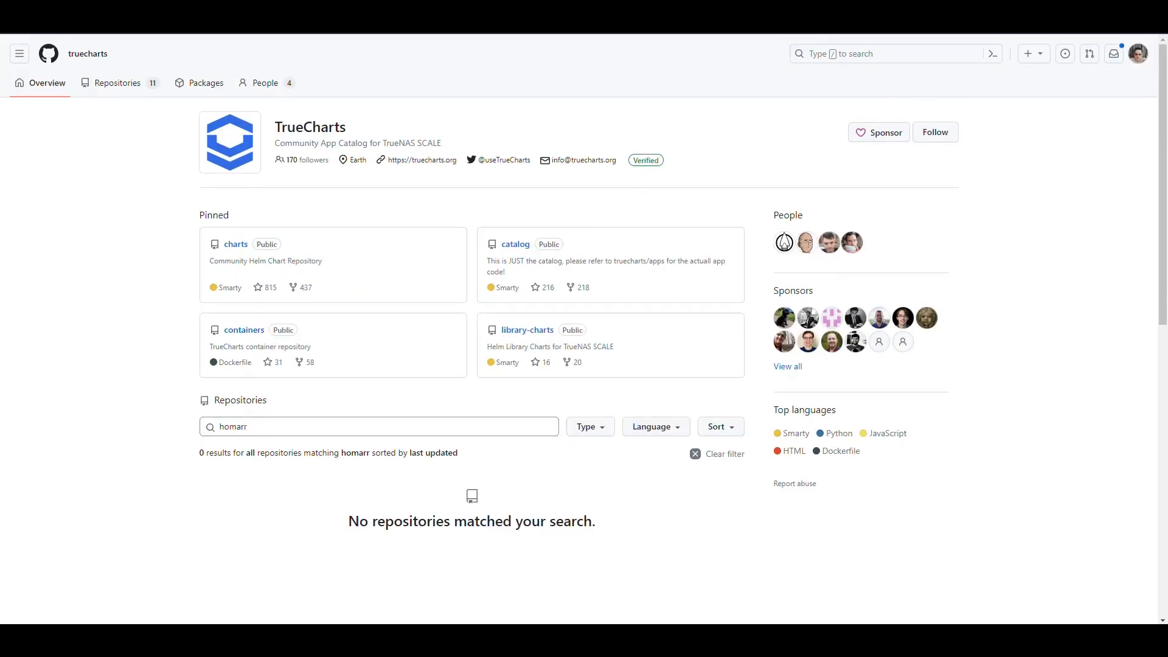
{"action": "left_click", "coordinate": [584, 24]}
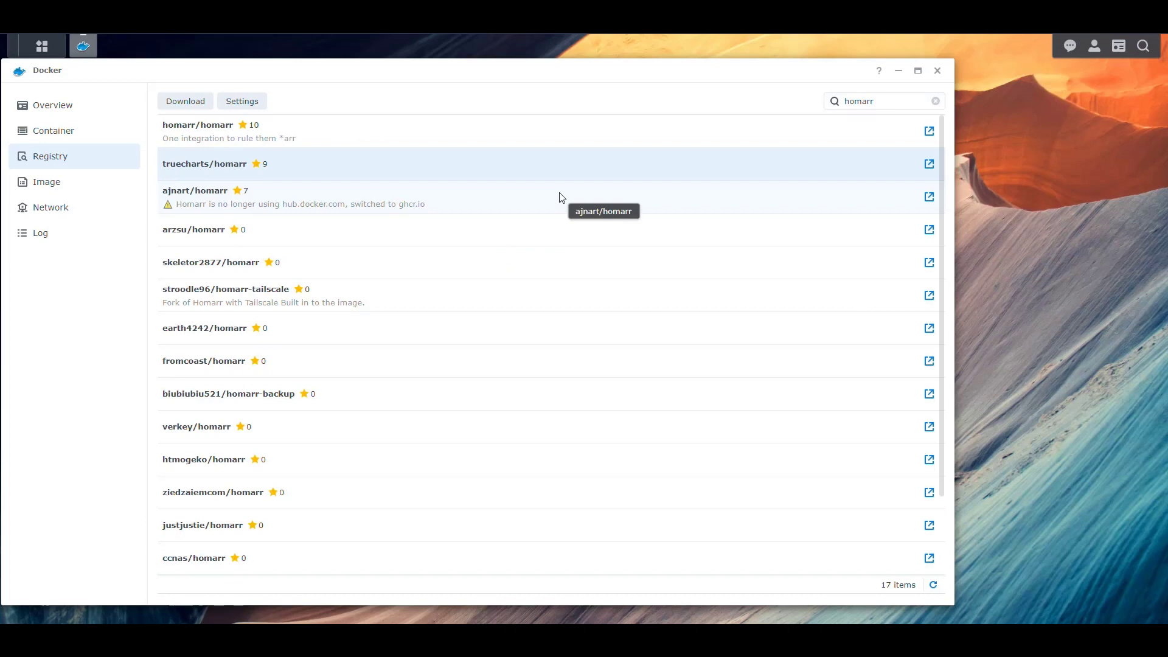
- Start Homarr, confirm its log shows it listening on port 7575, and open its terminal
{"action": "left_click", "coordinate": [36, 133]}
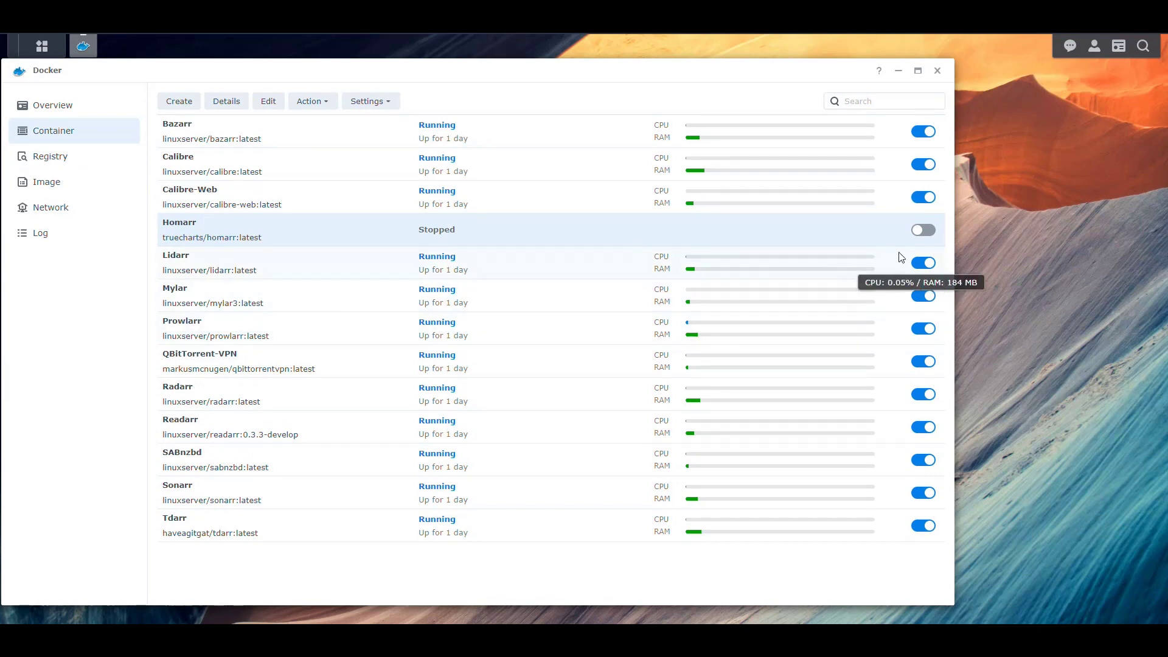
{"action": "left_click", "coordinate": [923, 230]}
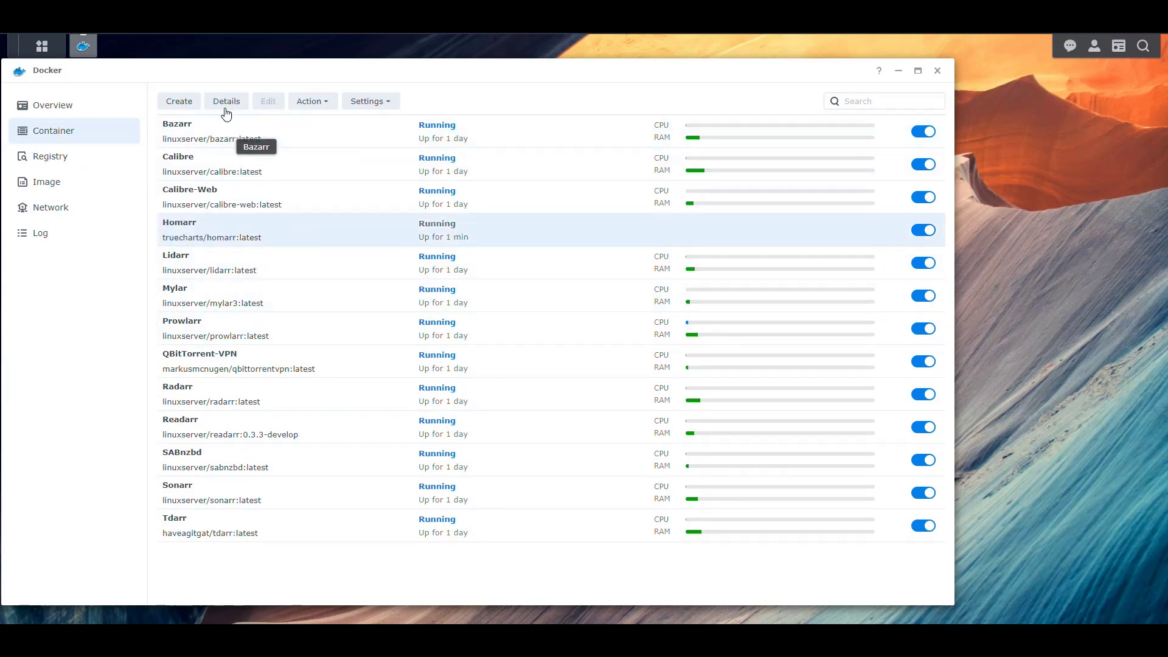
{"action": "left_click", "coordinate": [225, 102]}
{"action": "left_click", "coordinate": [210, 103]}
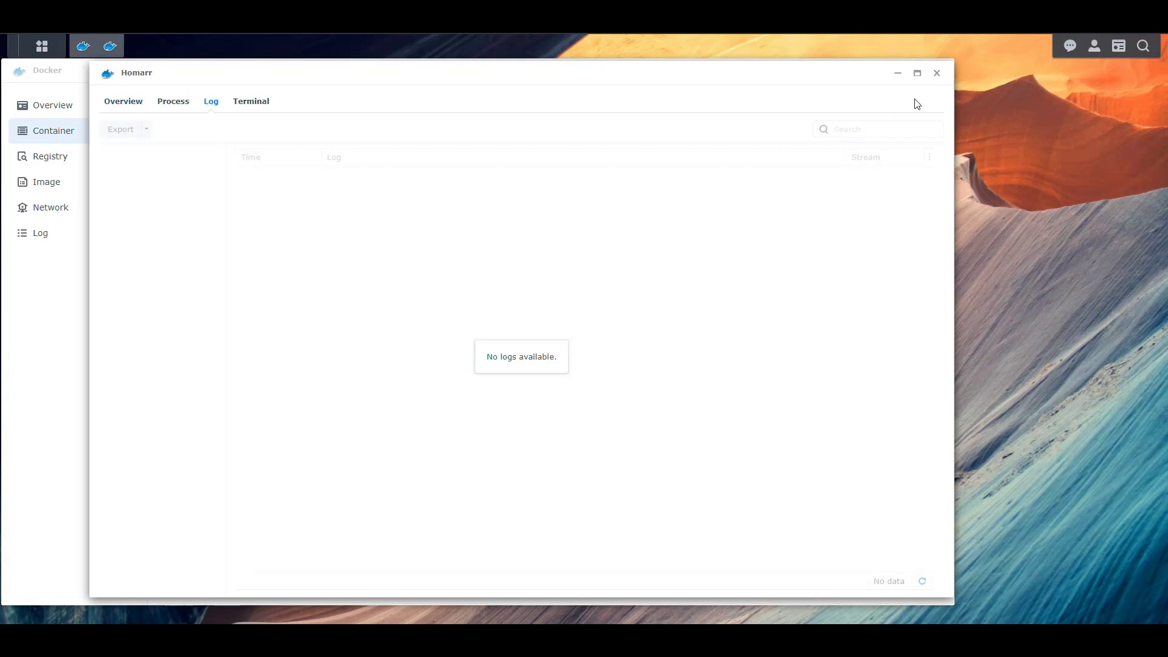
{"action": "left_click", "coordinate": [938, 73]}
{"action": "left_click", "coordinate": [220, 100]}
{"action": "left_click", "coordinate": [210, 101]}
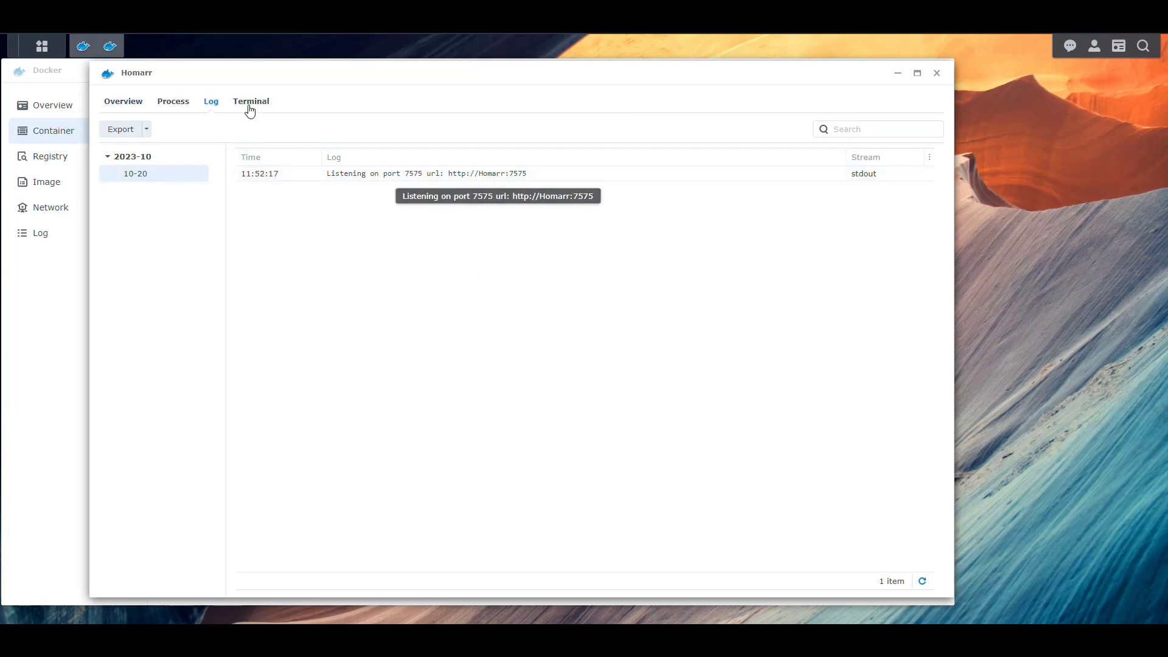
{"action": "left_click", "coordinate": [251, 102]}
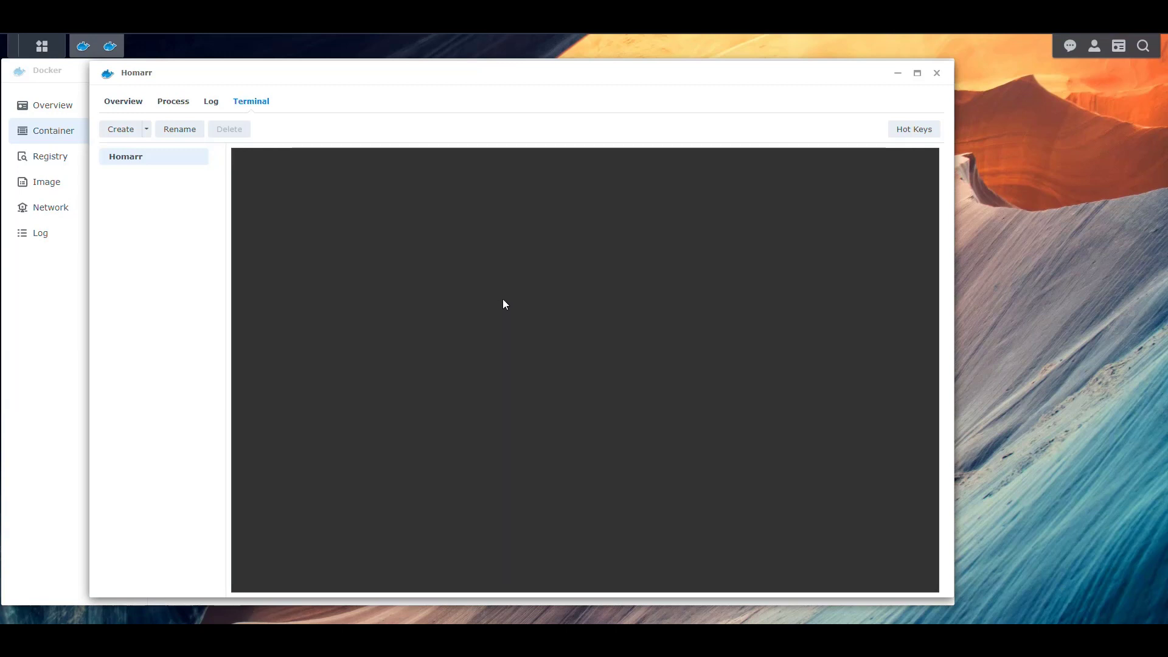
- Replace the failed bash session with an sh shell launched via a custom command
{"action": "left_click", "coordinate": [147, 132]}
{"action": "left_click", "coordinate": [119, 134]}
{"action": "left_click", "coordinate": [121, 174]}
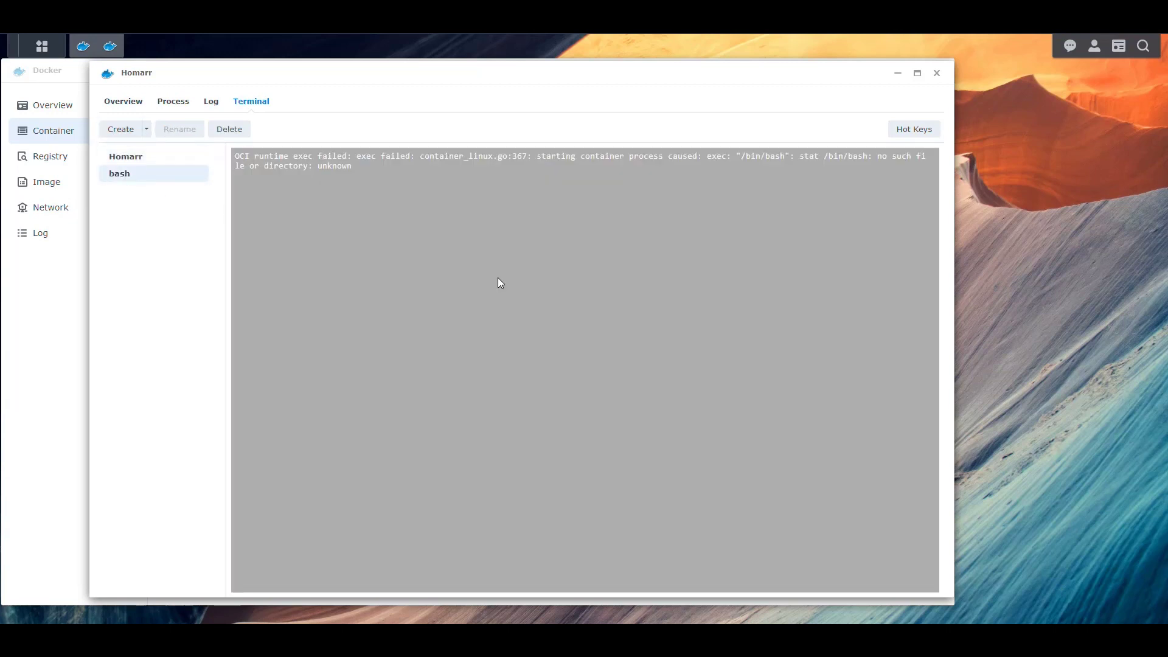
{"action": "left_click", "coordinate": [233, 129]}
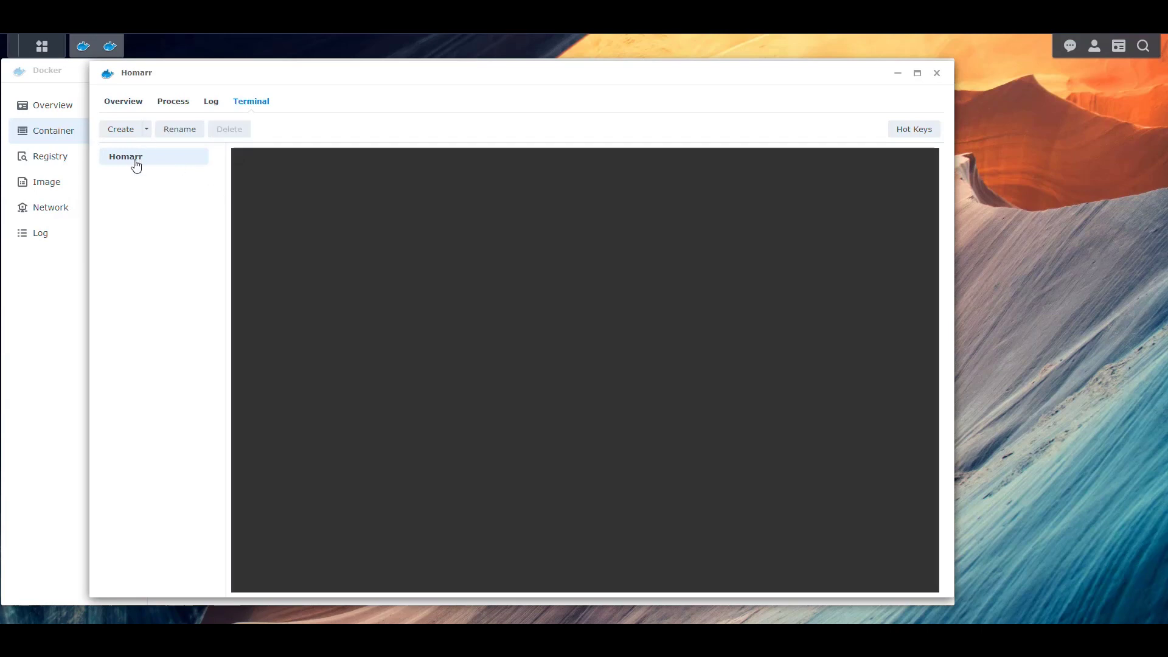
{"action": "left_click", "coordinate": [147, 131]}
{"action": "left_click", "coordinate": [146, 156]}
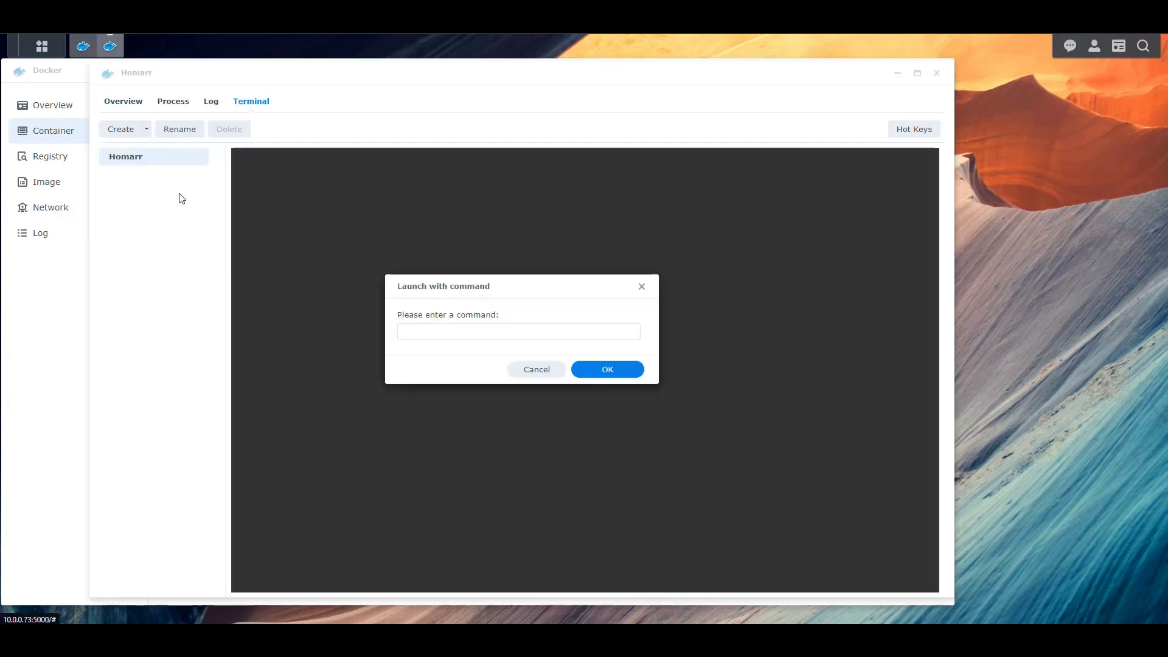
{"action": "left_click", "coordinate": [503, 331]}
{"action": "type", "text": "/bin/sh"}
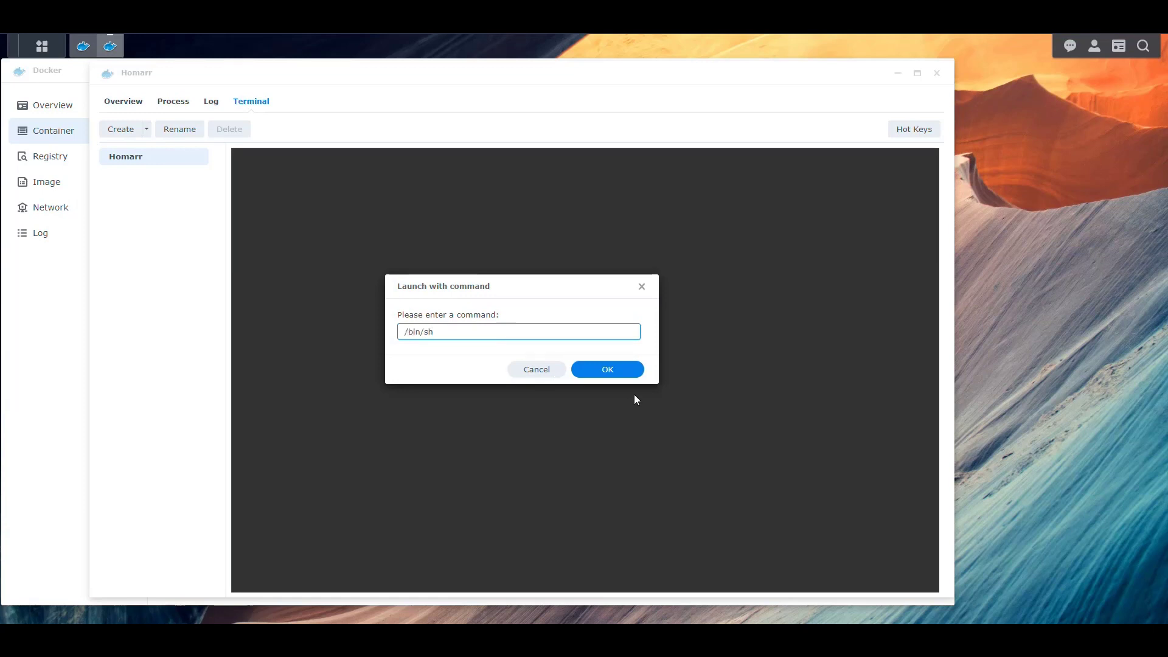
{"action": "left_click", "coordinate": [608, 371]}
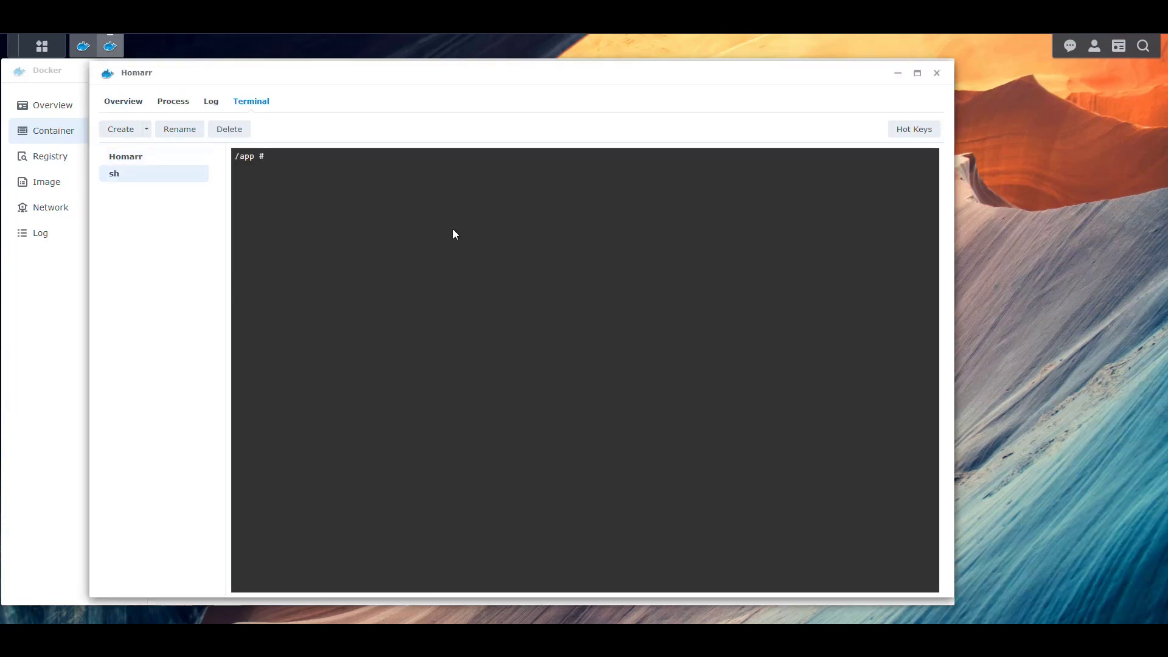
- List the working directory with ls -al and print next.config.js
{"action": "type", "text": "ls -al"}
{"action": "key", "text": "Return"}
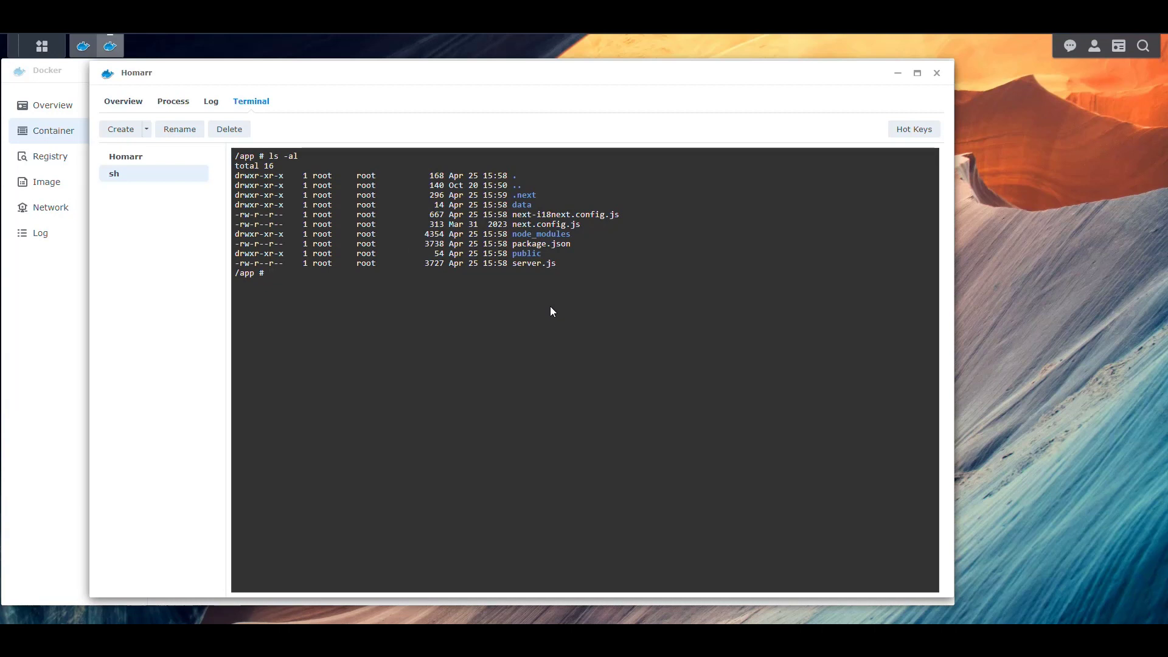
{"action": "type", "text": "cat next.config.js"}
{"action": "key", "text": "Return"}
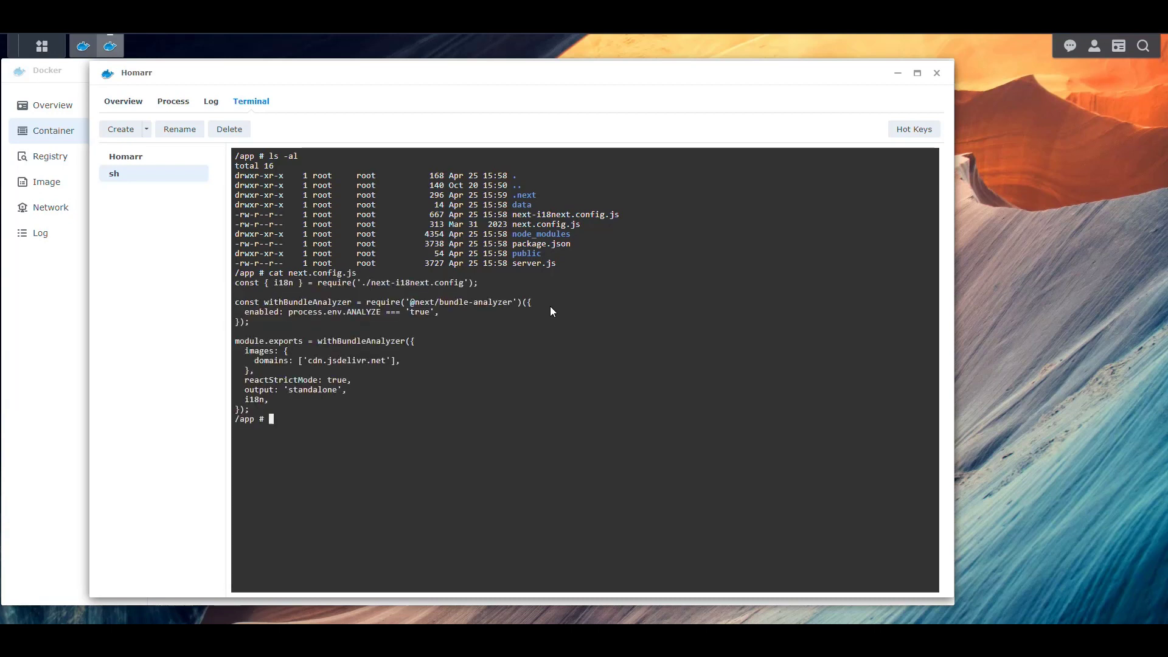
- List the root directory, clear the screen, then list the contents of /app
{"action": "type", "text": "cd /"}
{"action": "key", "text": "Return"}
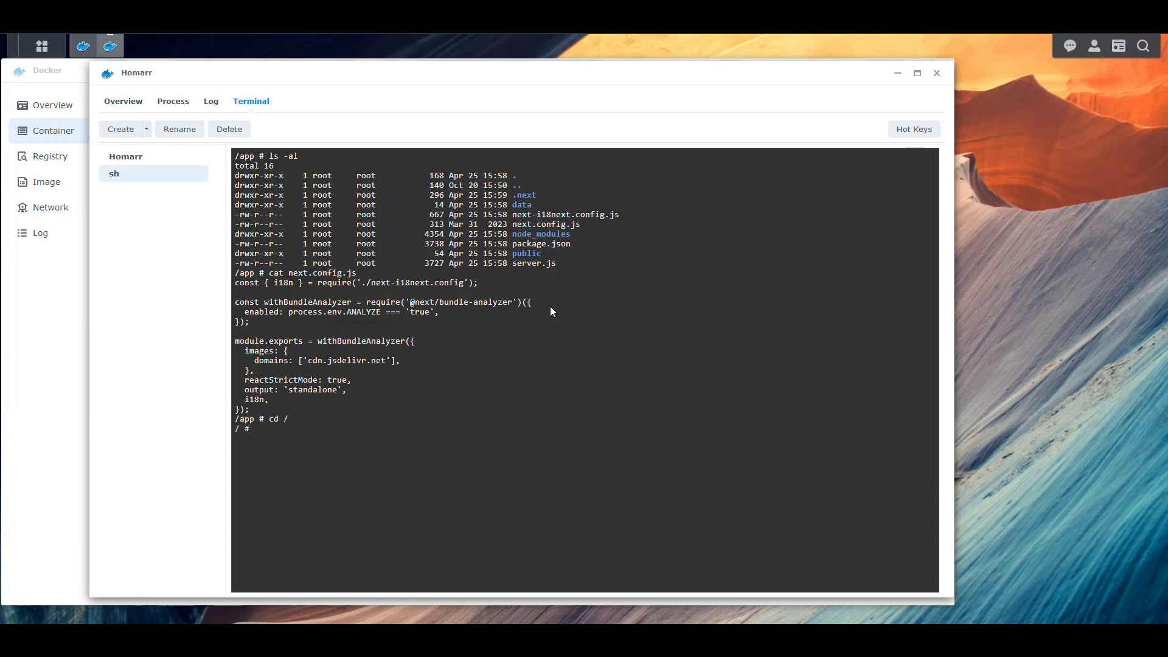
{"action": "type", "text": "ls"}
{"action": "key", "text": "Return"}
{"action": "type", "text": "clear"}
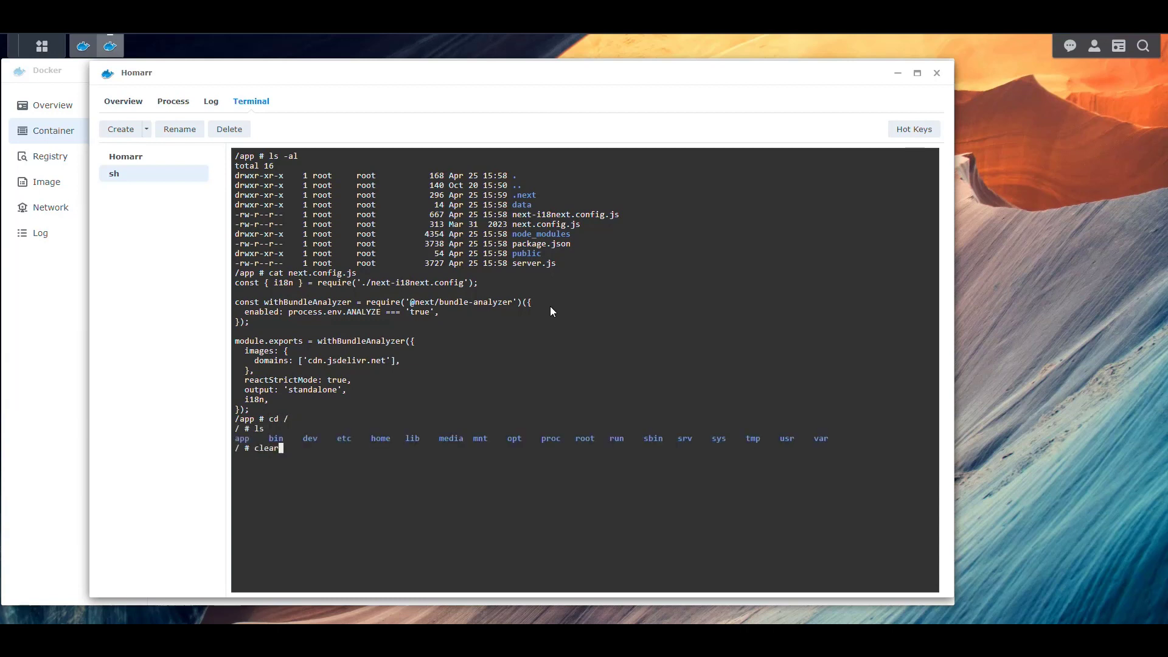
{"action": "key", "text": "Return"}
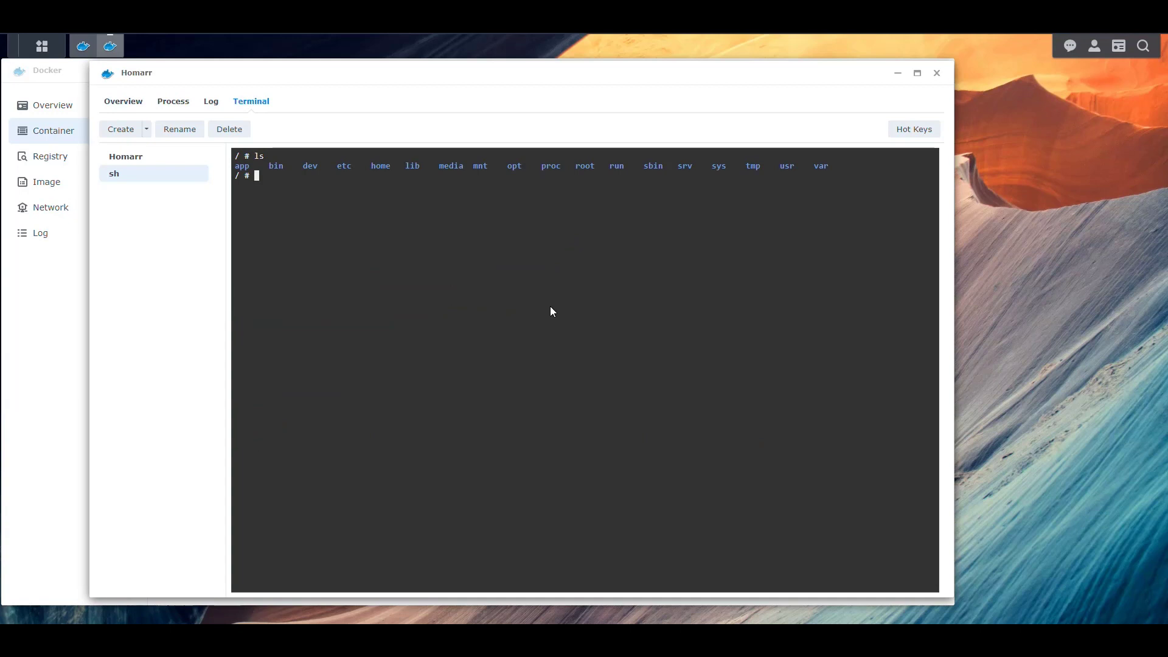
{"action": "type", "text": "cd app"}
{"action": "key", "text": "Return"}
{"action": "type", "text": "ls"}
{"action": "key", "text": "Return"}
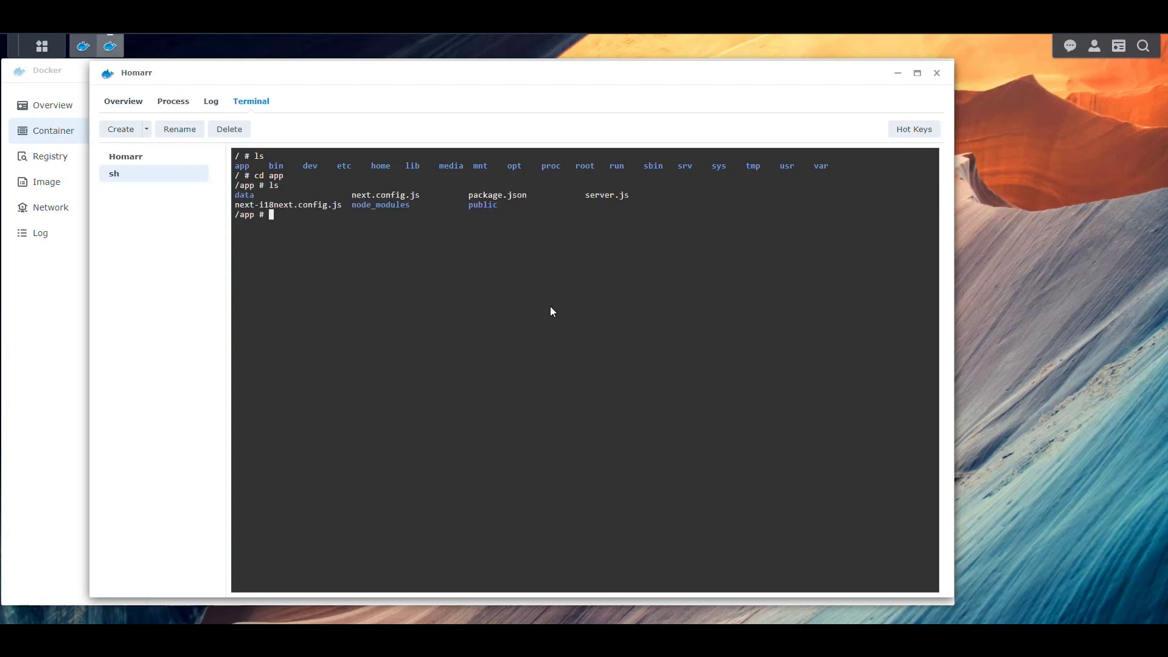
- Print server.js and list the app folder again
{"action": "type", "text": "cat server.js"}
{"action": "key", "text": "Return"}
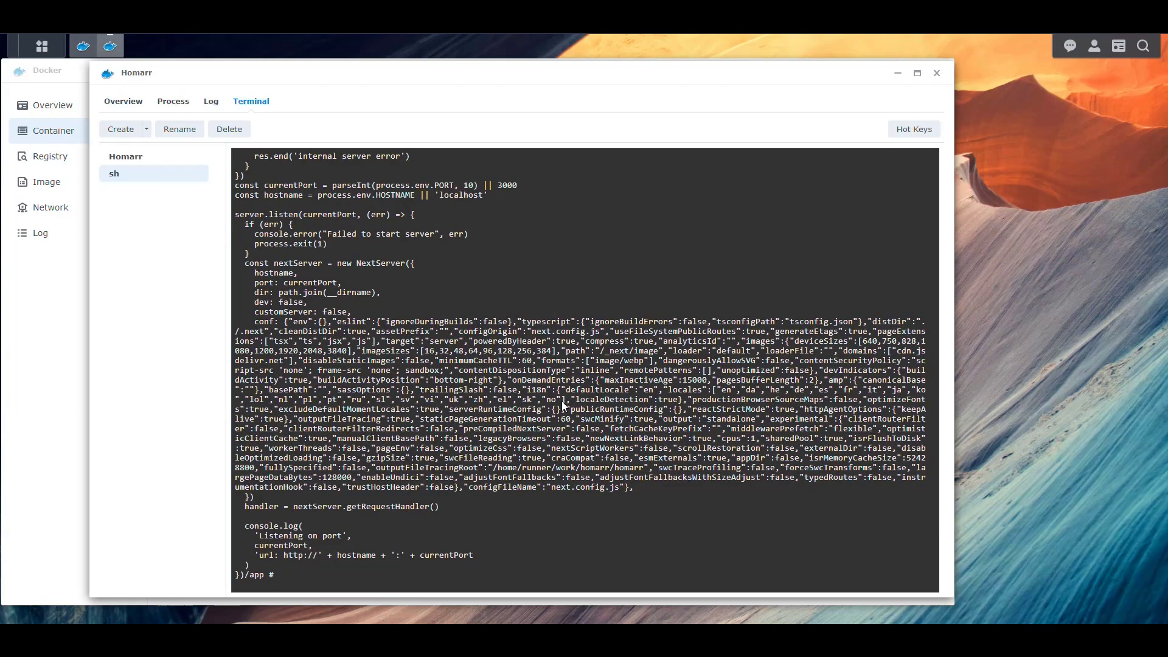
{"action": "type", "text": "ls"}
{"action": "key", "text": "Return"}
- Navigate into data/configs, listing each folder's contents along the way
{"action": "type", "text": "cd data/"}
{"action": "key", "text": "Return"}
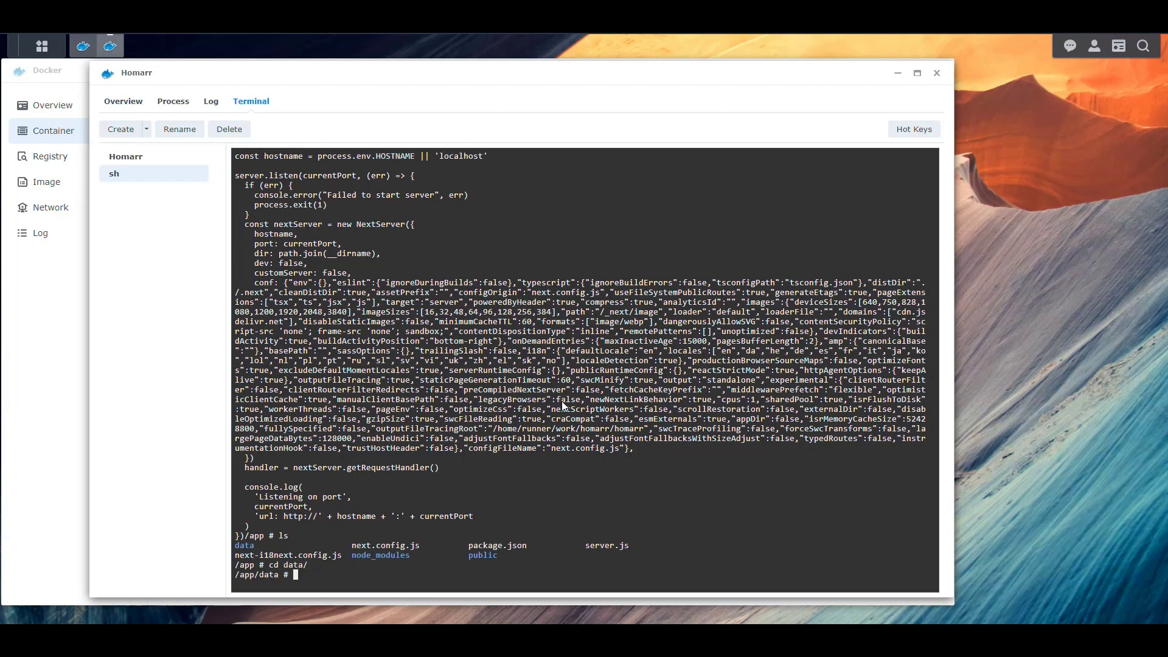
{"action": "type", "text": "ls"}
{"action": "key", "text": "Return"}
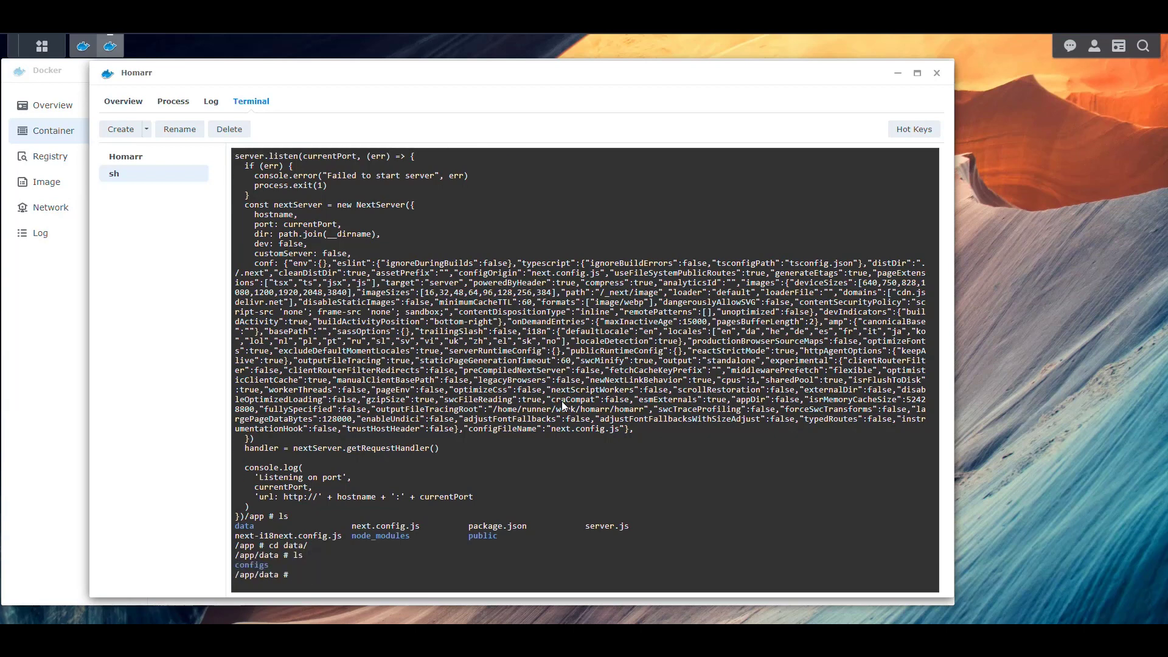
{"action": "type", "text": "cd configs/"}
{"action": "key", "text": "Return"}
{"action": "type", "text": "ls"}
{"action": "key", "text": "Return"}
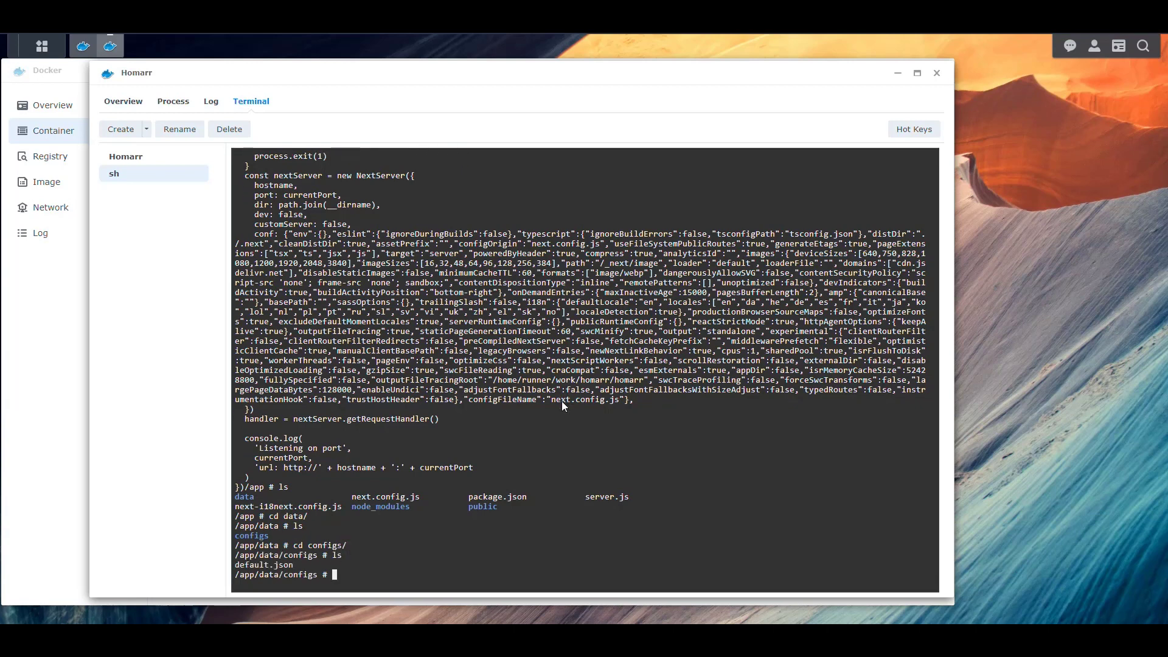
- Print default.json, scroll through the board configuration, then clear the terminal
{"action": "type", "text": "cat def"}
{"action": "key", "text": "Tab"}
{"action": "key", "text": "Return"}
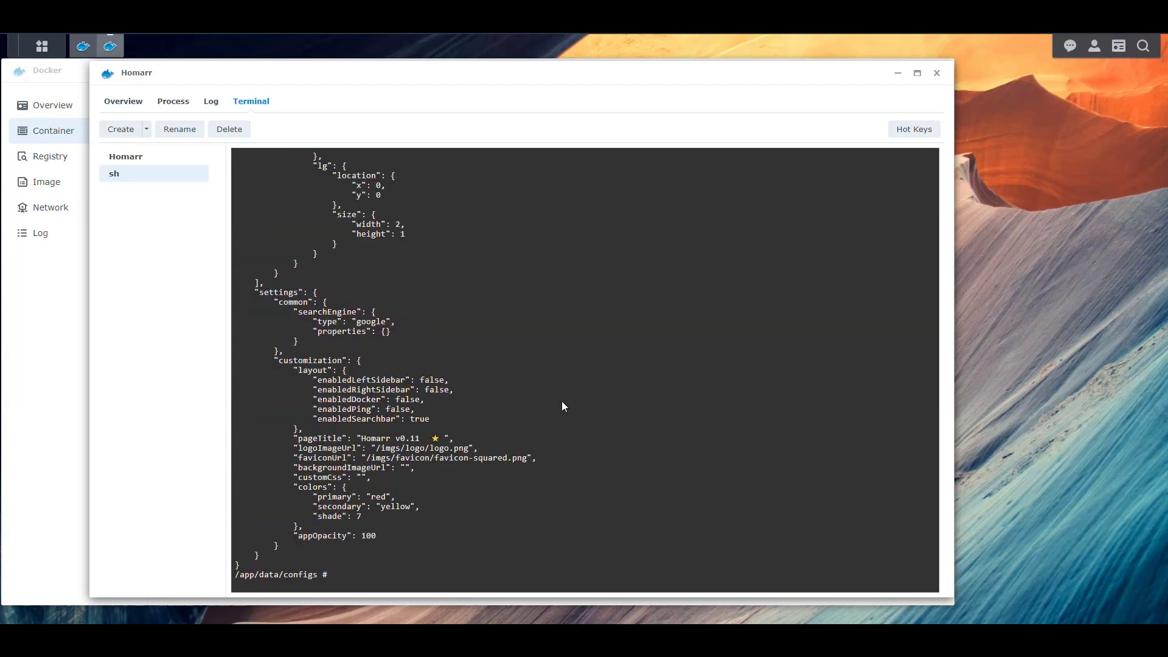
{"action": "scroll", "coordinate": [571, 366], "scroll_direction": "up", "scroll_amount": 13}
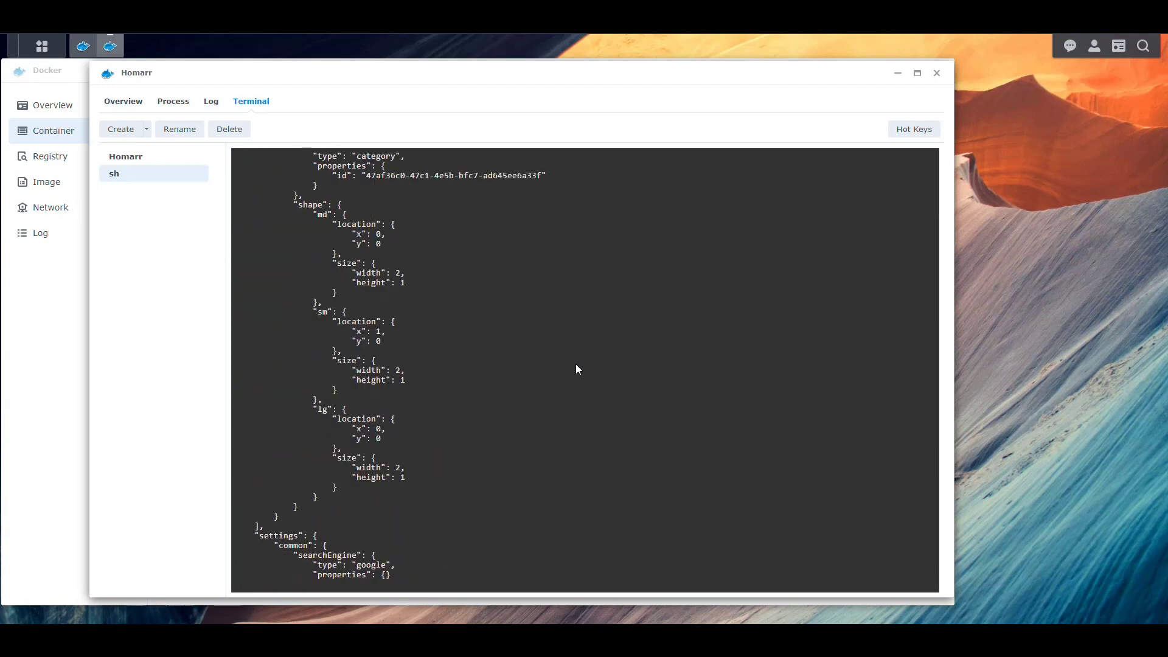
{"action": "scroll", "coordinate": [587, 362], "scroll_direction": "up", "scroll_amount": 3}
{"action": "scroll", "coordinate": [592, 357], "scroll_direction": "up", "scroll_amount": 10}
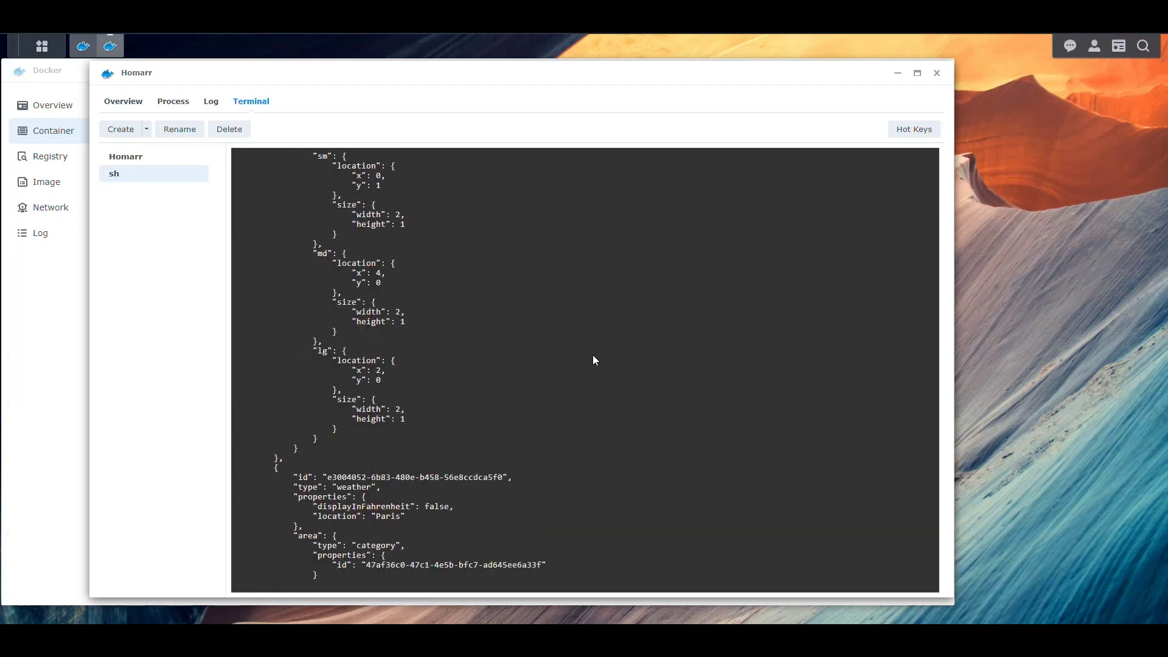
{"action": "scroll", "coordinate": [596, 358], "scroll_direction": "up", "scroll_amount": 12}
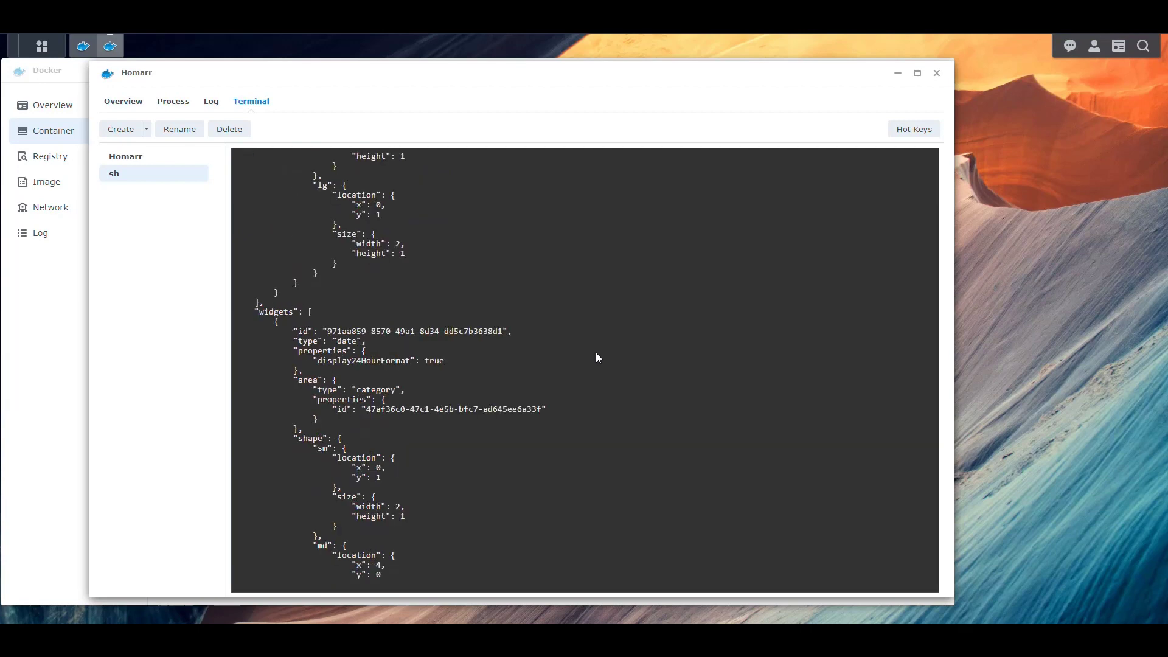
{"action": "scroll", "coordinate": [596, 358], "scroll_direction": "up", "scroll_amount": 9}
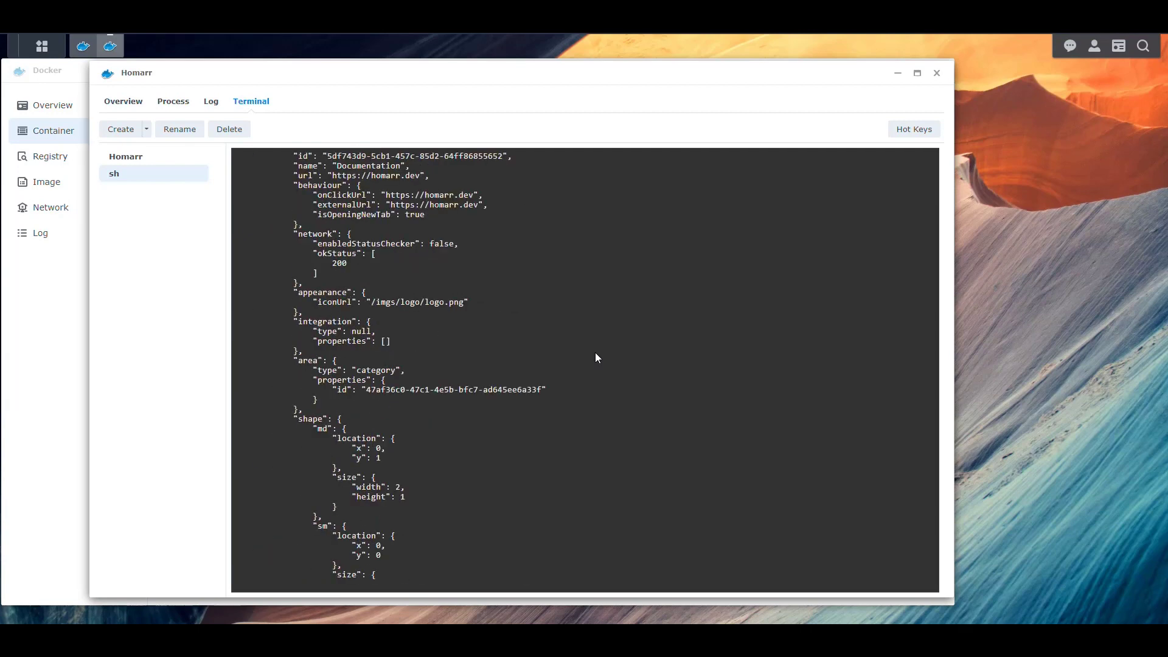
{"action": "scroll", "coordinate": [595, 357], "scroll_direction": "up", "scroll_amount": 10}
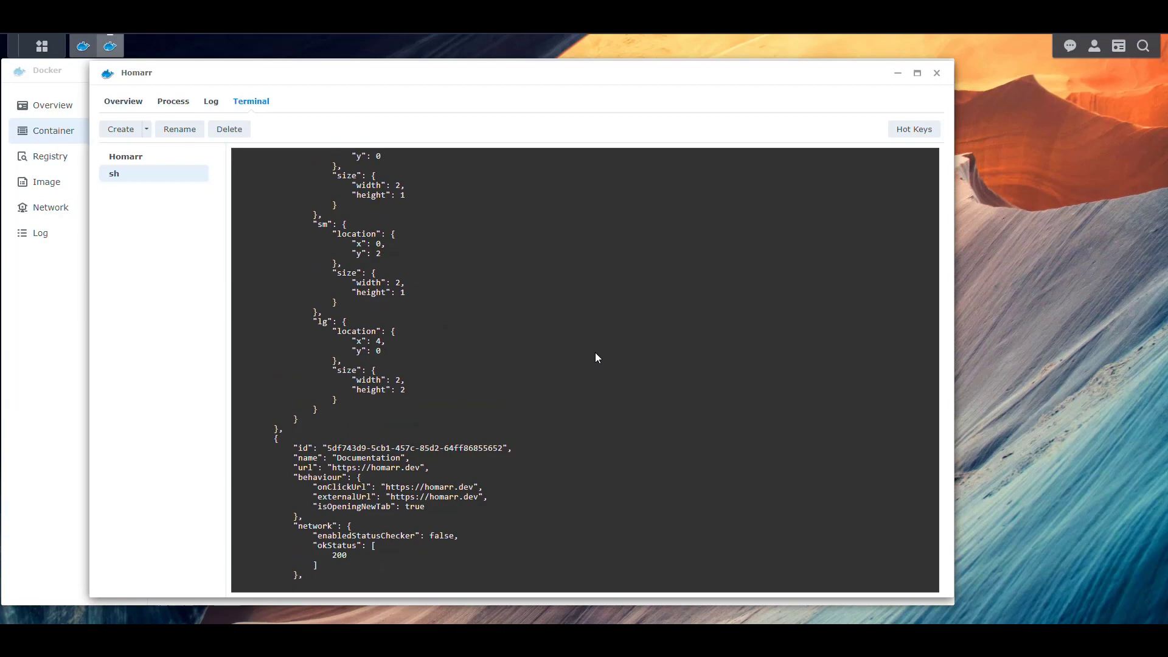
{"action": "scroll", "coordinate": [600, 351], "scroll_direction": "down", "scroll_amount": 20}
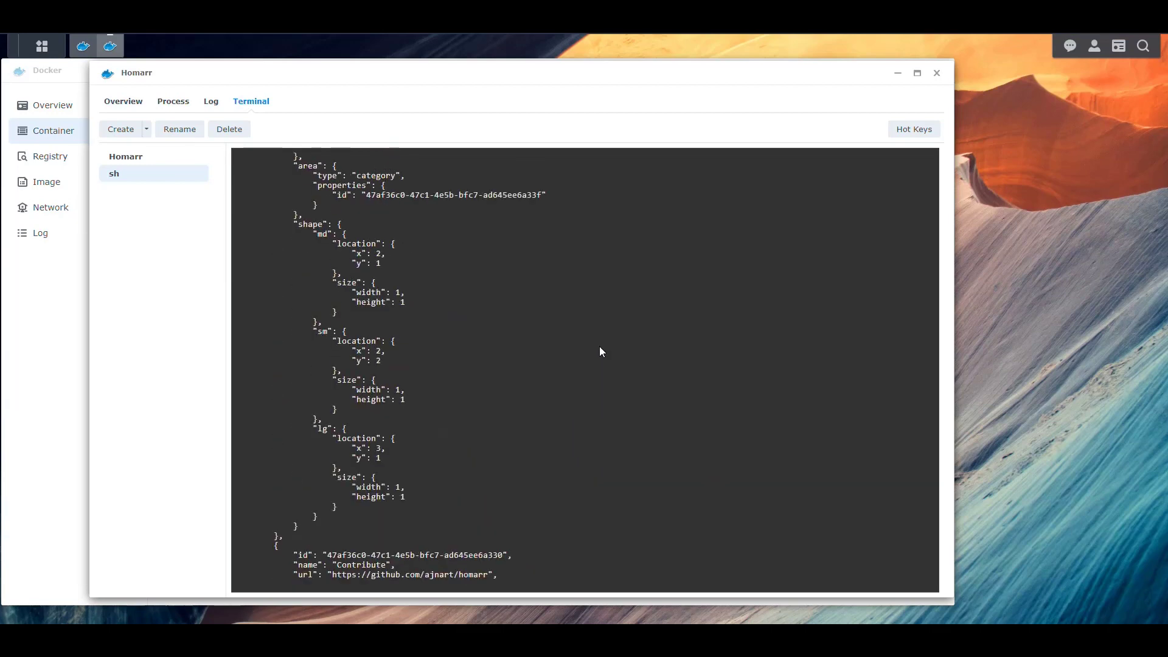
{"action": "type", "text": "clear"}
{"action": "key", "text": "Return"}
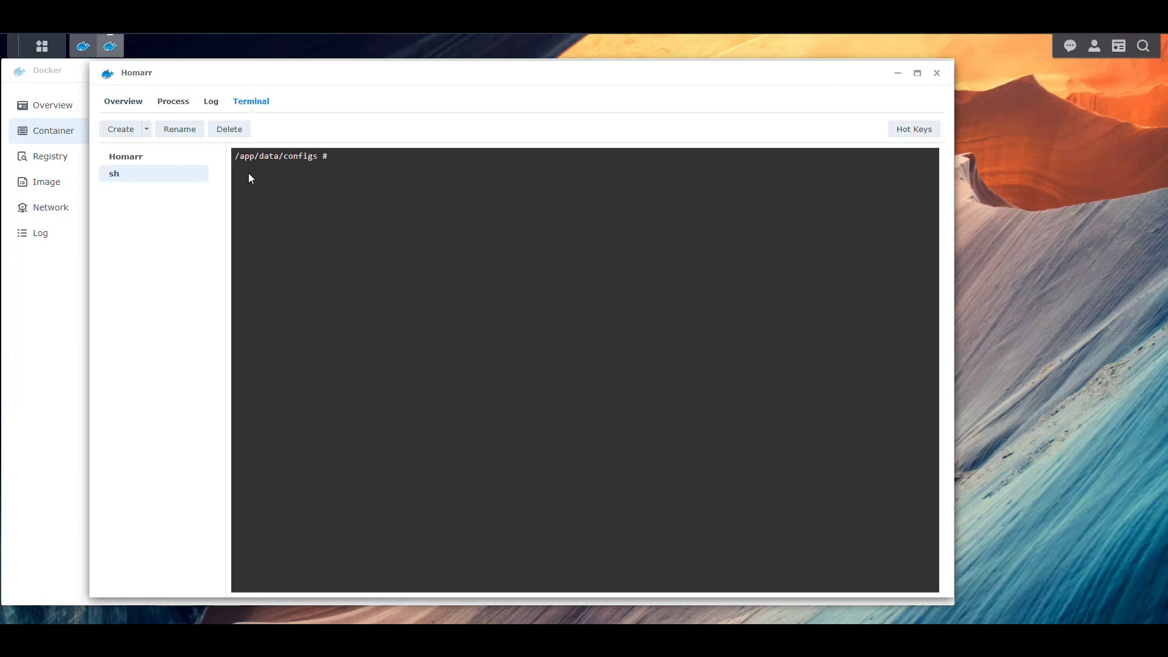
- Select the configs folder path in the prompt, then close all terminal windows
{"action": "left_click_drag", "start_coordinate": [235, 156], "coordinate": [311, 159]}
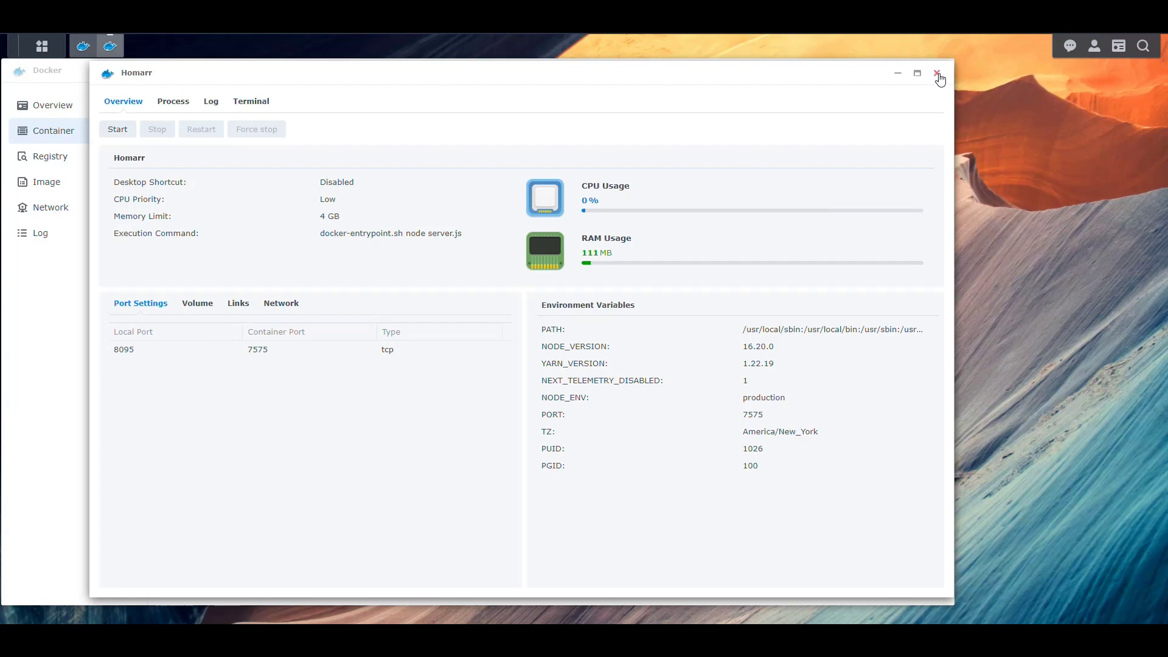
{"action": "left_click", "coordinate": [937, 74]}
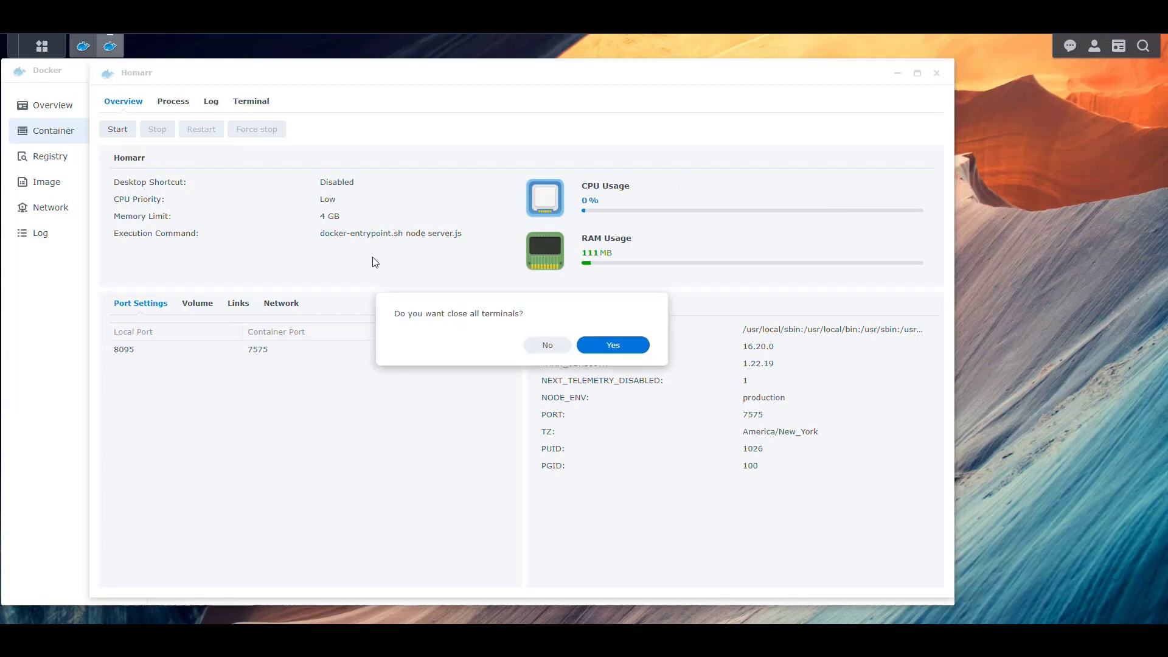
{"action": "left_click", "coordinate": [611, 345]}
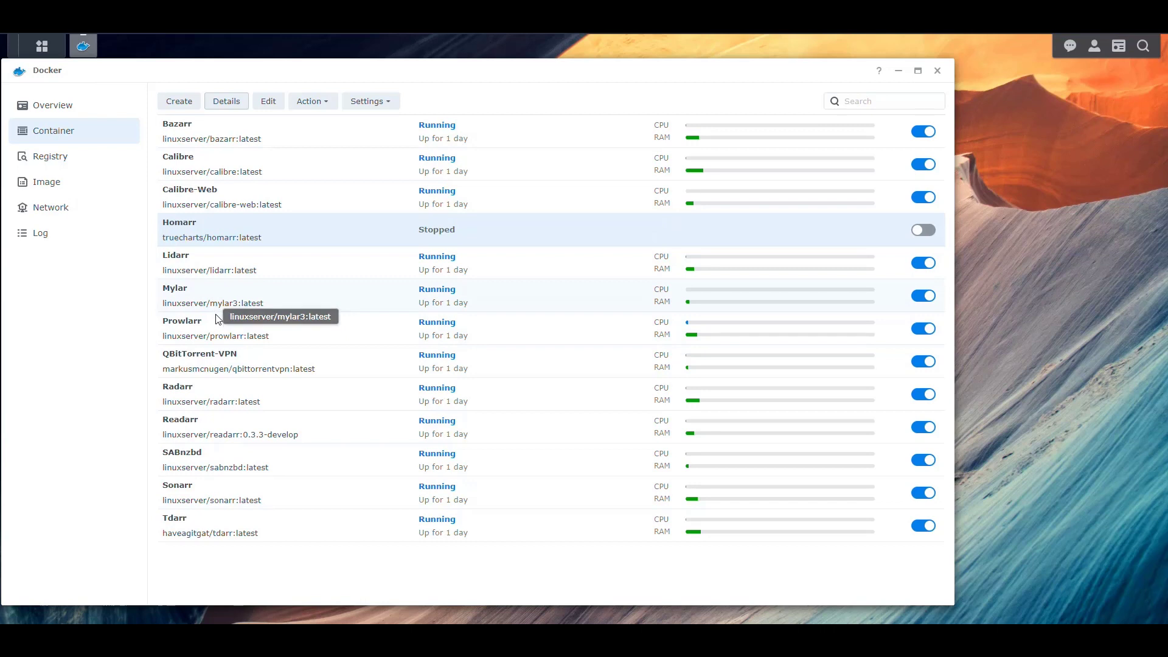
- Edit the Homarr container's volumes and browse to docker/Configs for a new folder mapping
{"action": "left_click", "coordinate": [269, 101]}
{"action": "left_click", "coordinate": [403, 207]}
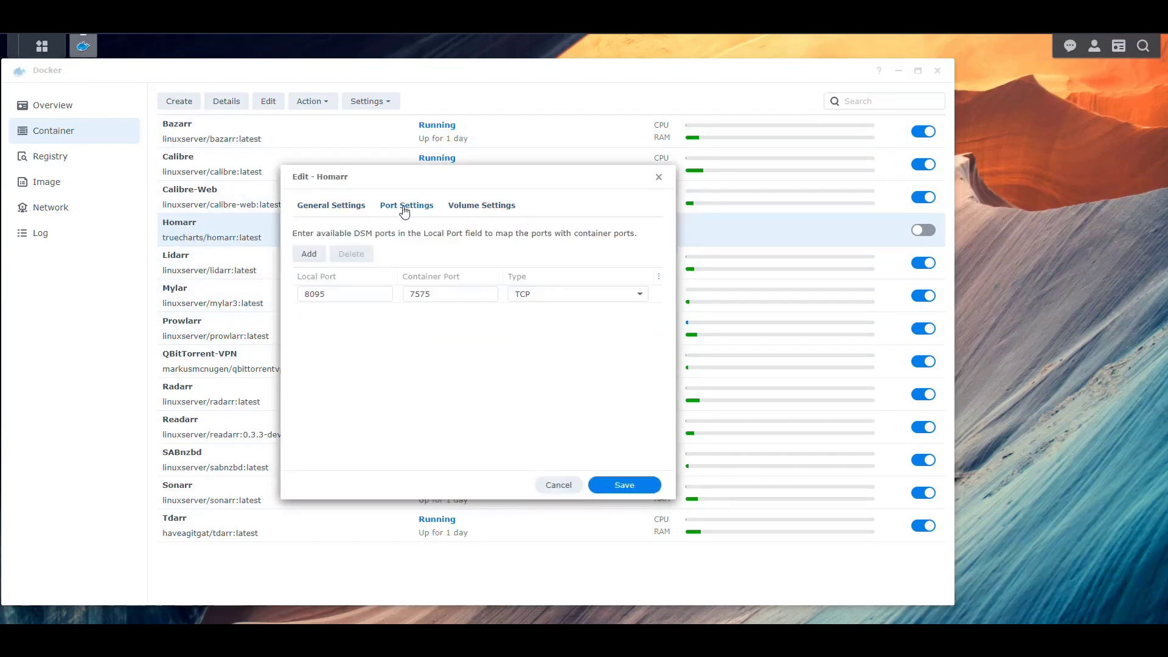
{"action": "left_click", "coordinate": [480, 209]}
{"action": "left_click", "coordinate": [487, 401]}
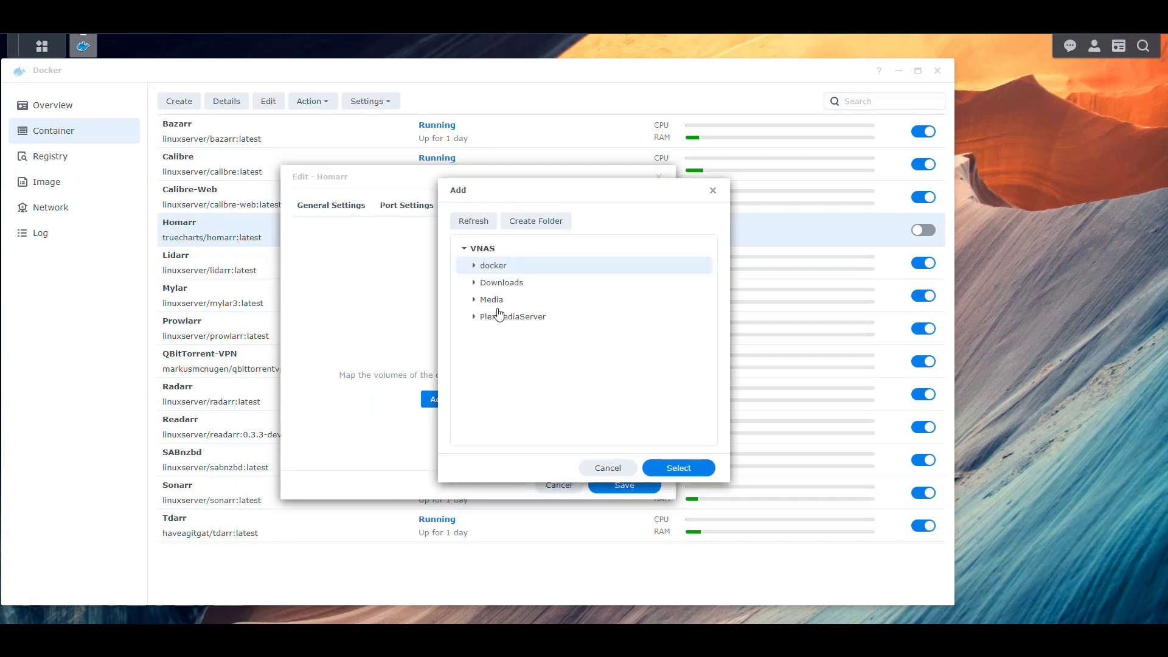
{"action": "left_click", "coordinate": [474, 266]}
{"action": "left_click", "coordinate": [481, 283]}
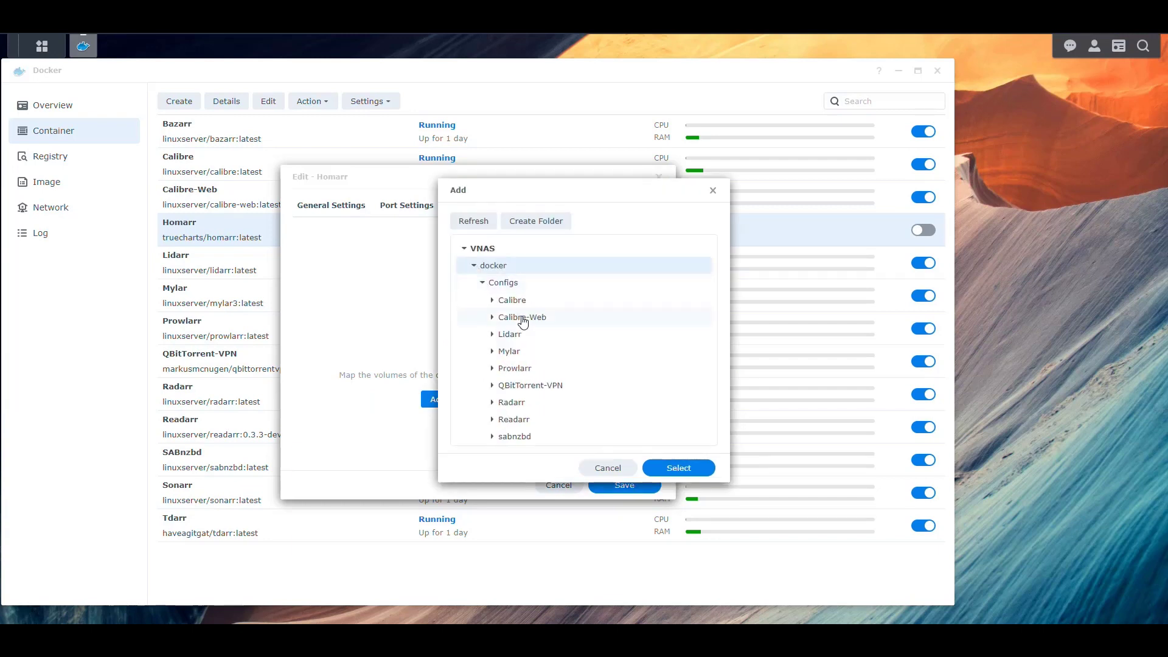
{"action": "left_click", "coordinate": [503, 283]}
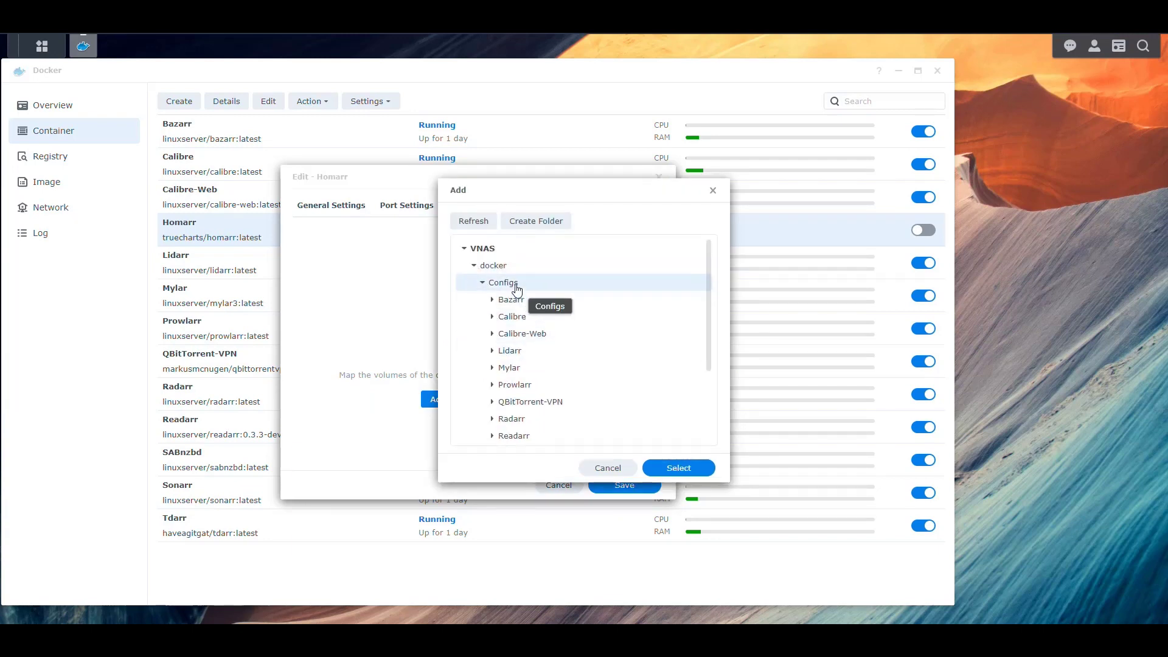
- Create a Homarr subfolder under Configs, mount it at /app/data/configs, and save
{"action": "left_click", "coordinate": [536, 221]}
{"action": "type", "text": "Homarr"}
{"action": "key", "text": "Return"}
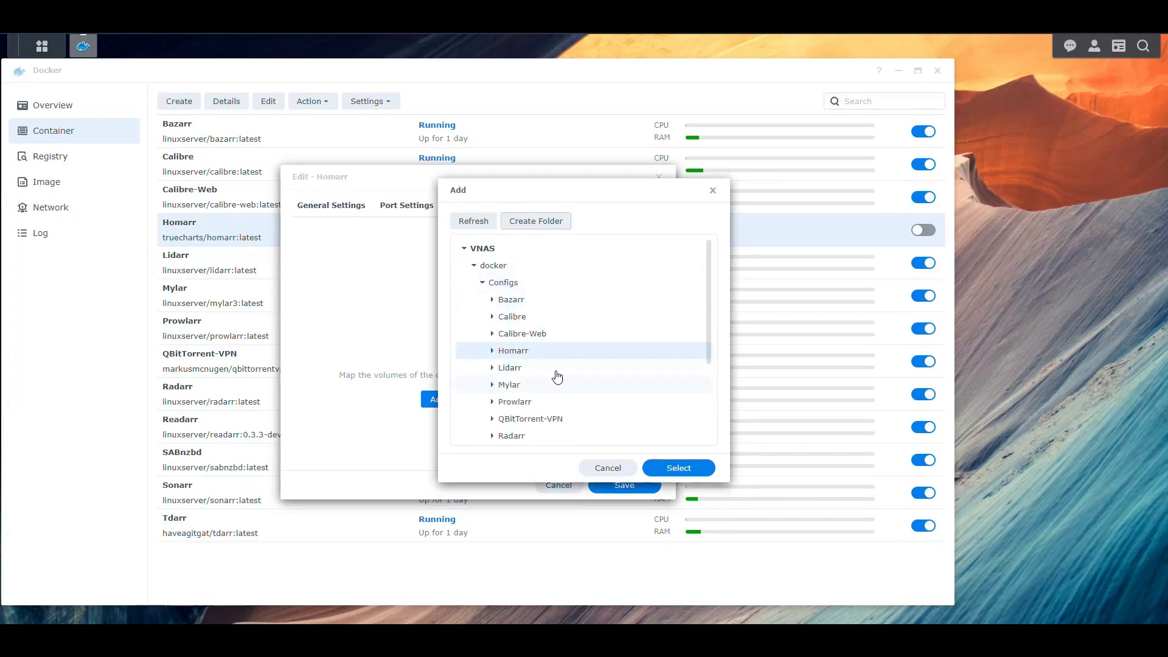
{"action": "left_click", "coordinate": [679, 468]}
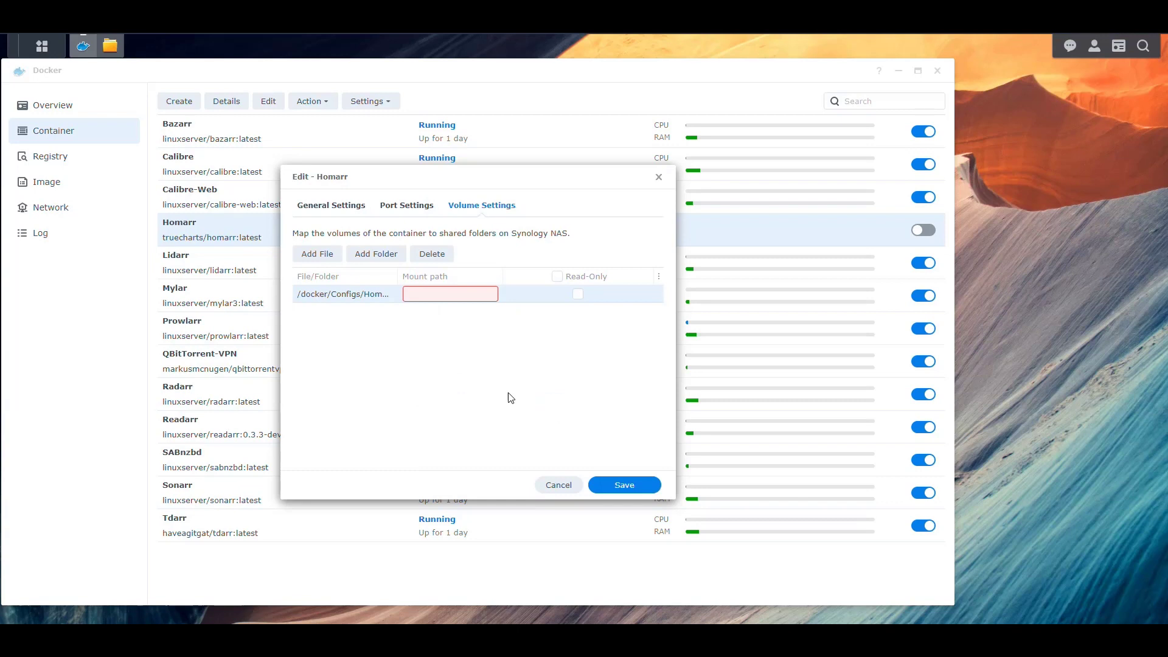
{"action": "type", "text": "/app/data/configs"}
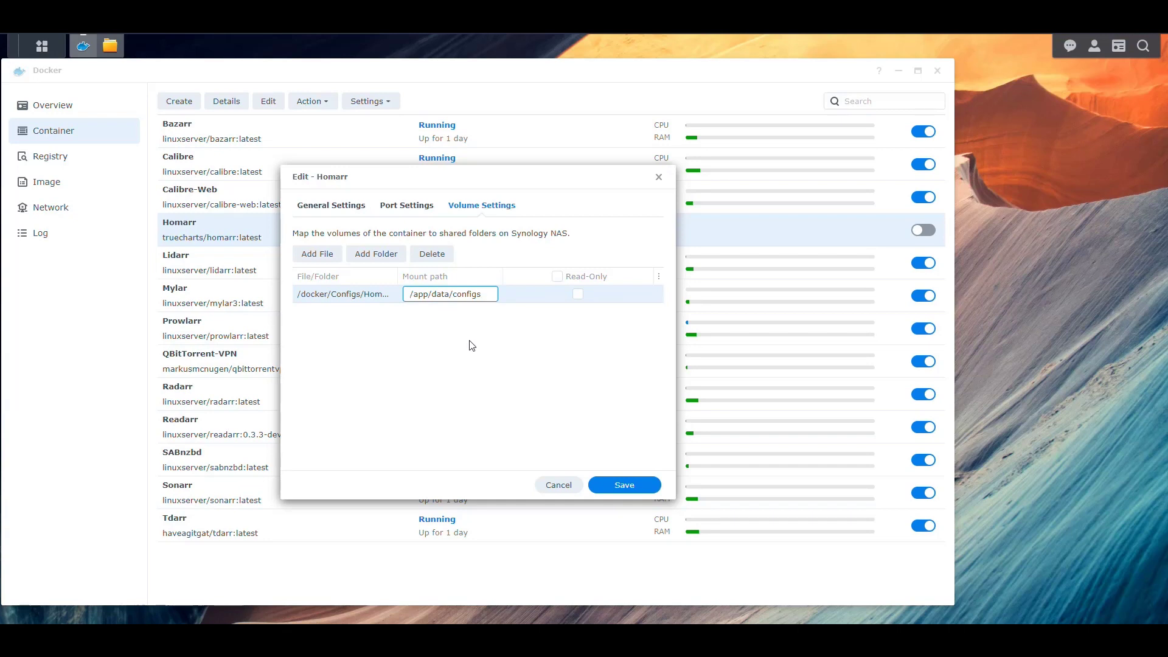
{"action": "left_click", "coordinate": [478, 362]}
{"action": "left_click", "coordinate": [627, 486]}
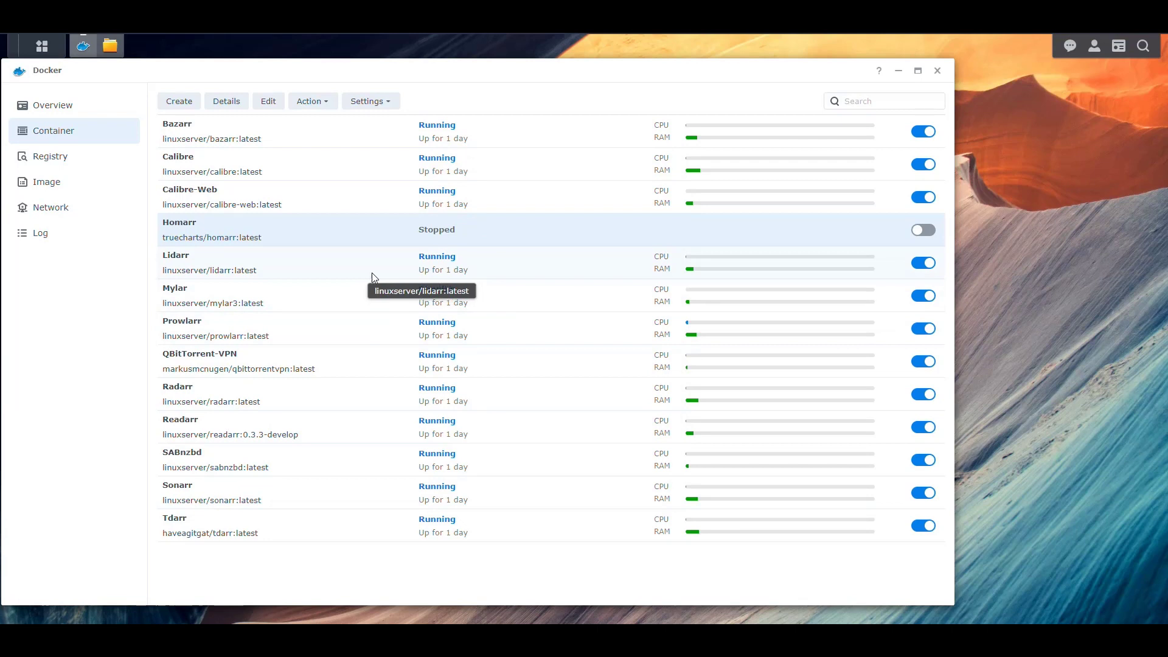
- Start the Homarr container and refresh docker/Configs/Homarr in File Station, which stays empty
{"action": "left_click", "coordinate": [930, 232]}
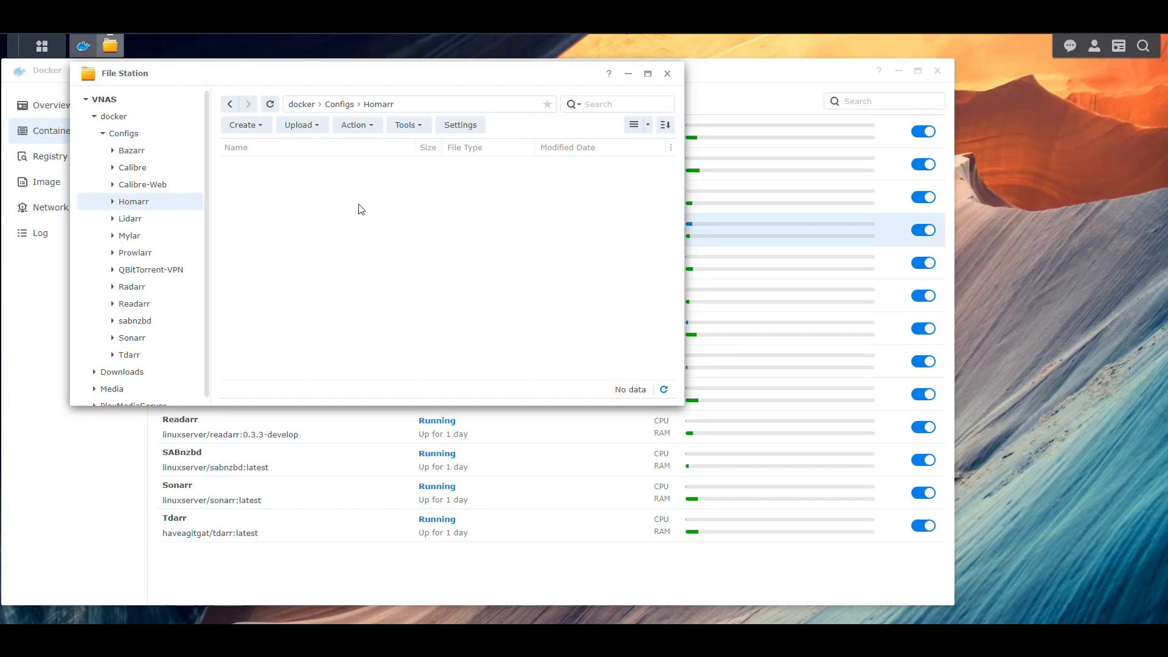
{"action": "left_click", "coordinate": [270, 104]}
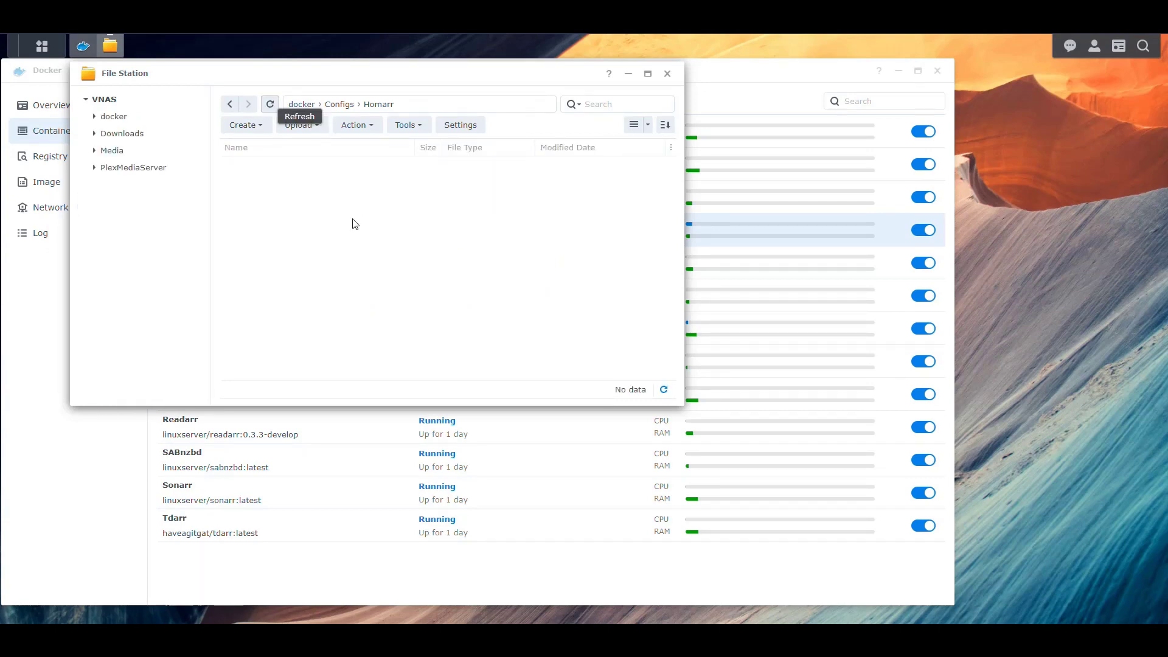
{"action": "left_click", "coordinate": [270, 104]}
{"action": "left_click", "coordinate": [270, 104]}
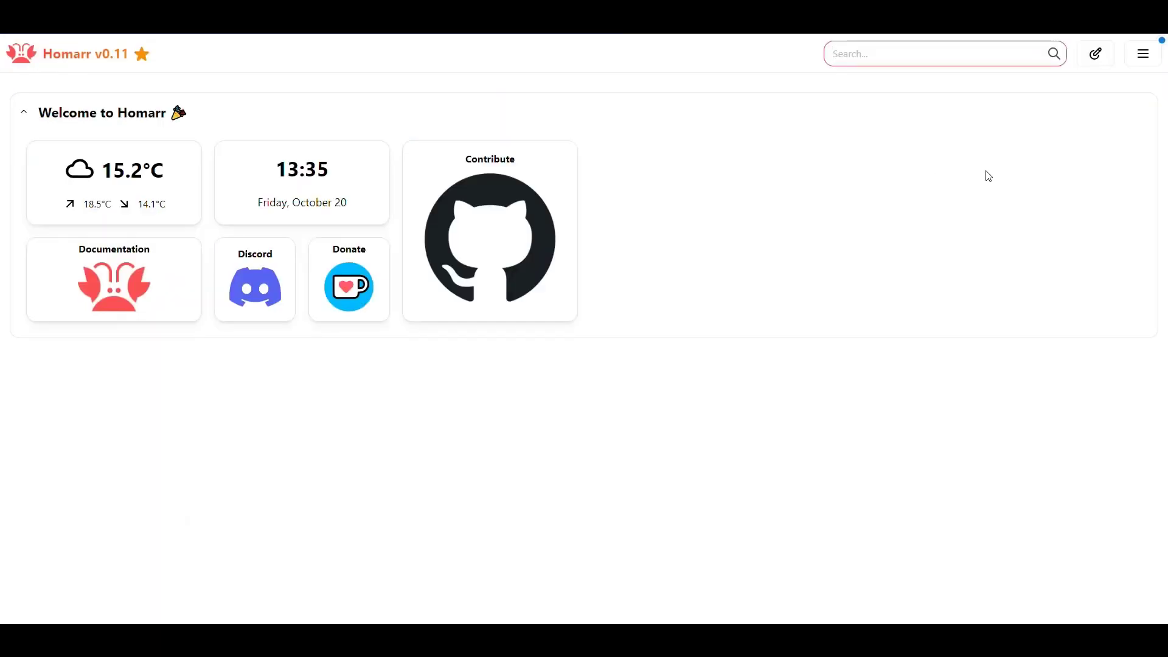
- In edit mode, add a default 'New category' section, then exit to save the layout
{"action": "left_click", "coordinate": [1096, 54]}
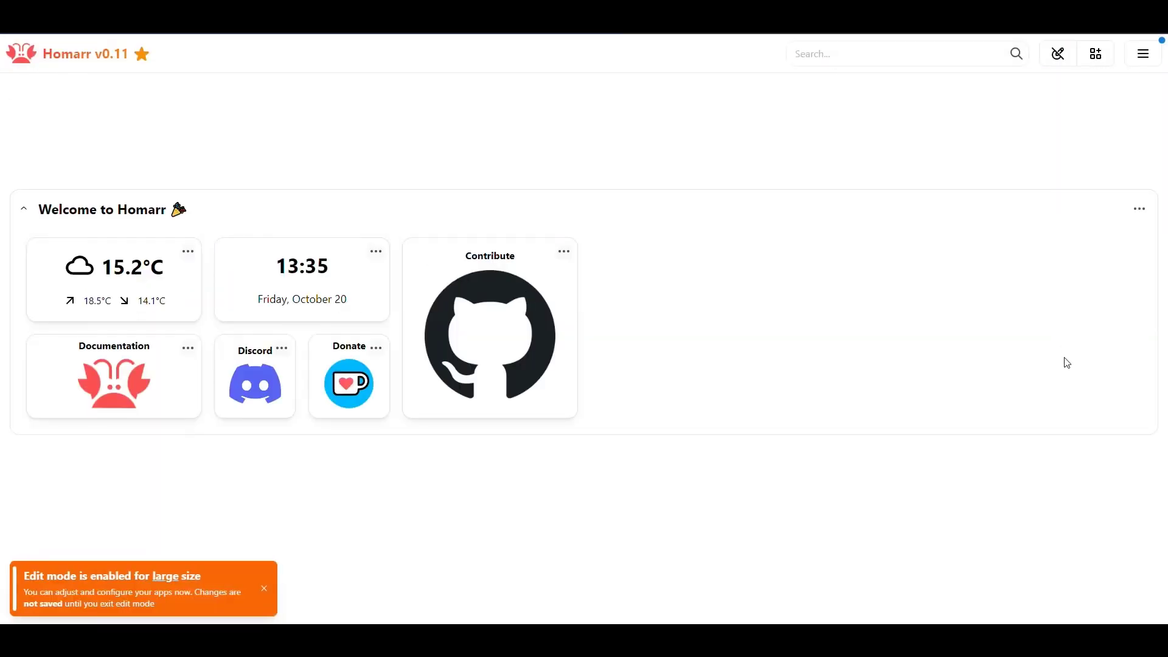
{"action": "left_click", "coordinate": [1104, 60]}
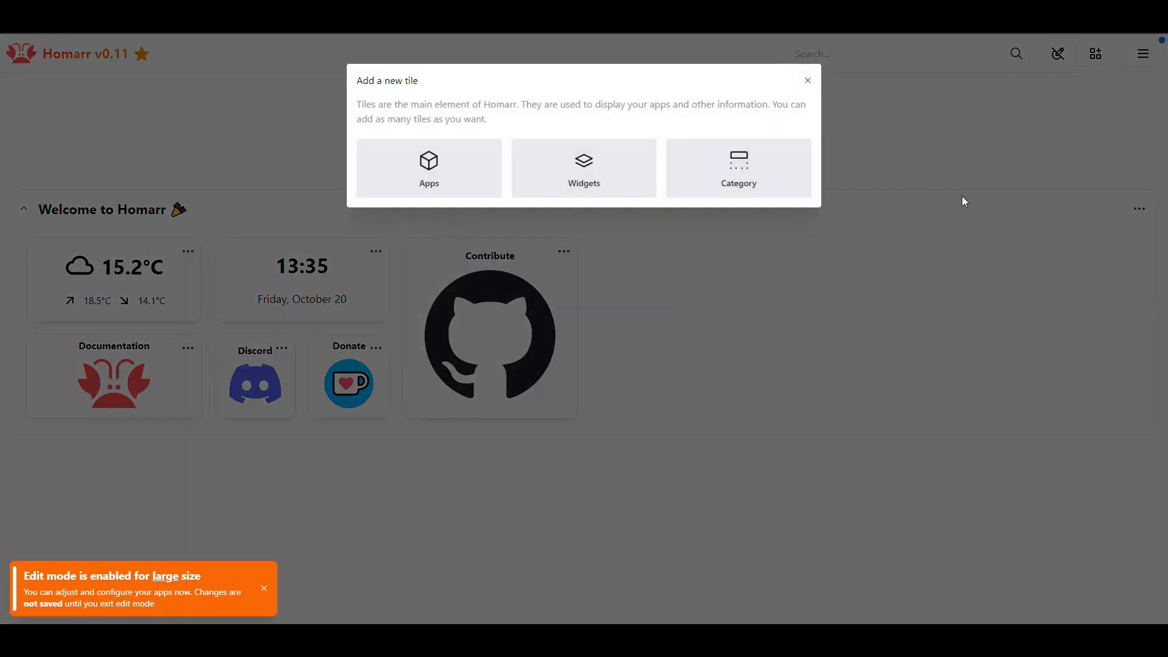
{"action": "left_click", "coordinate": [726, 172]}
{"action": "left_click", "coordinate": [649, 136]}
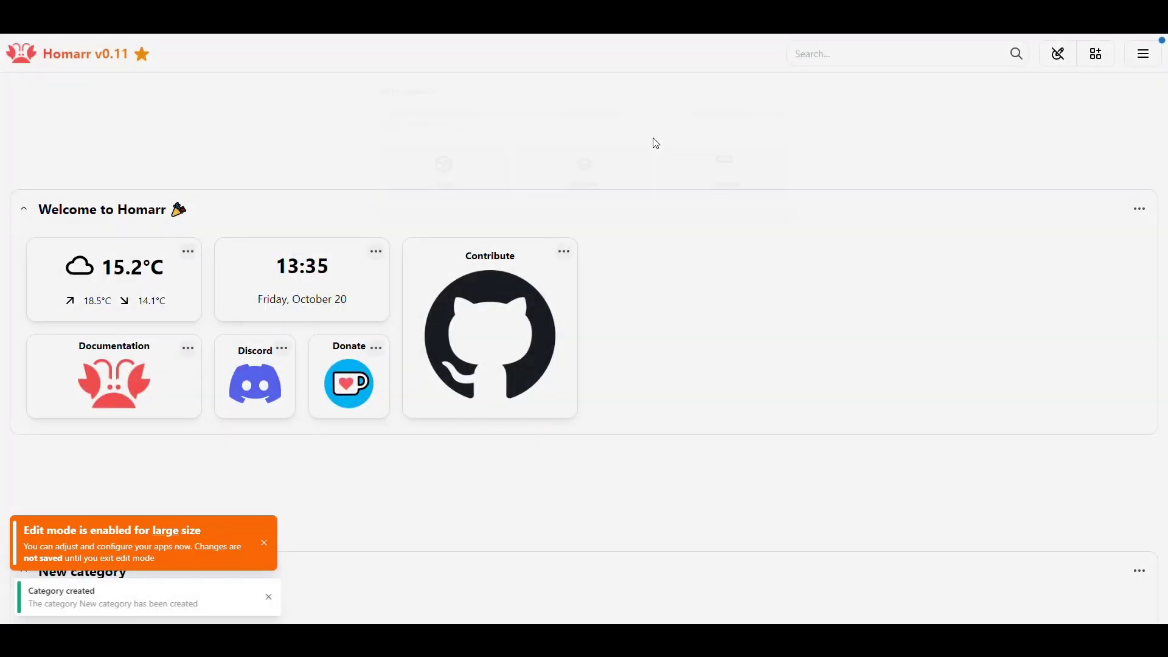
{"action": "left_click", "coordinate": [1050, 55]}
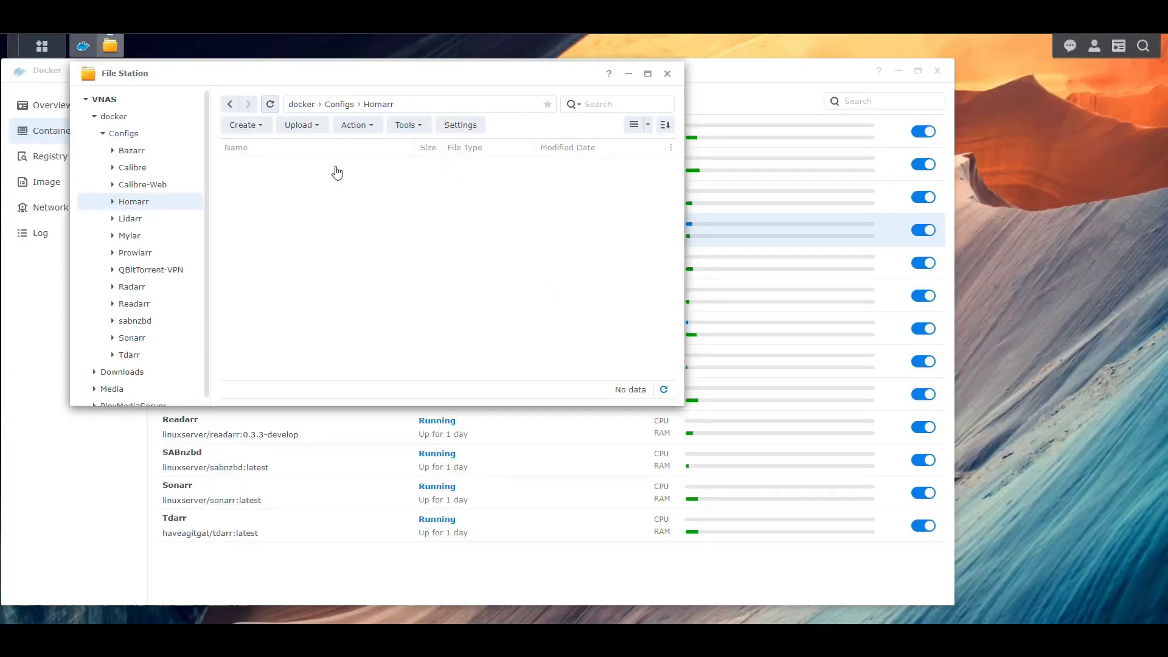
- Select the new default.json in docker/Configs/Homarr, then put the Homarr dashboard into edit mode
{"action": "left_click", "coordinate": [269, 169]}
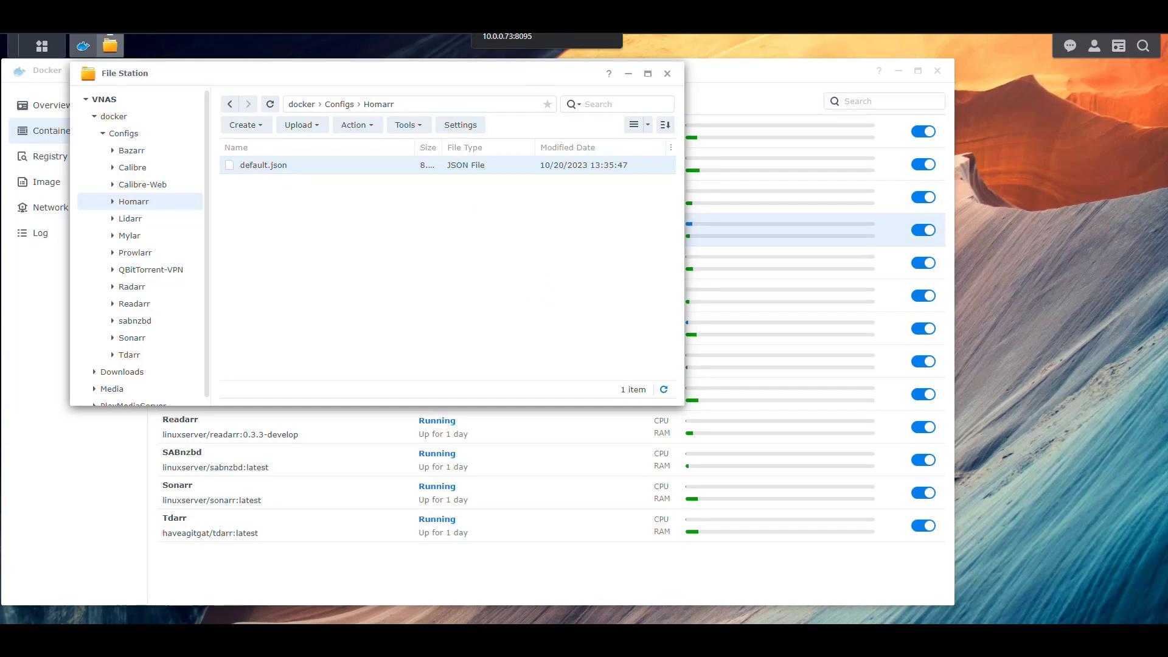
{"action": "left_click", "coordinate": [517, 24]}
{"action": "left_click", "coordinate": [1103, 60]}
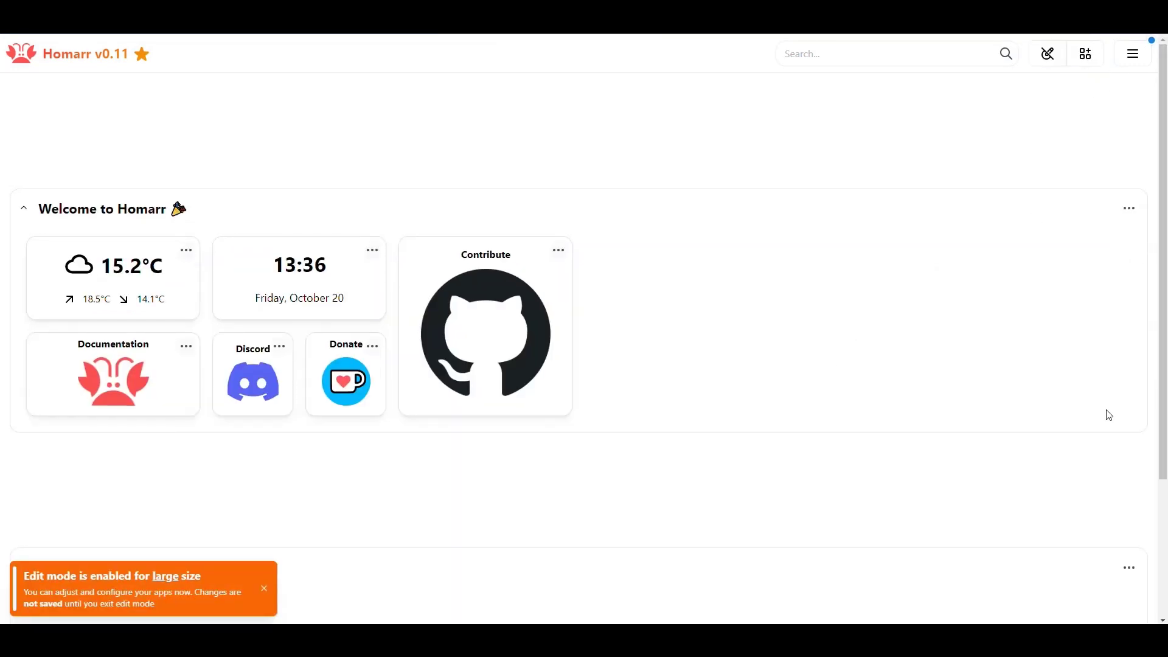
- Remove the empty New category and exit edit mode to save the board
{"action": "left_click", "coordinate": [1130, 567]}
{"action": "left_click", "coordinate": [1089, 413]}
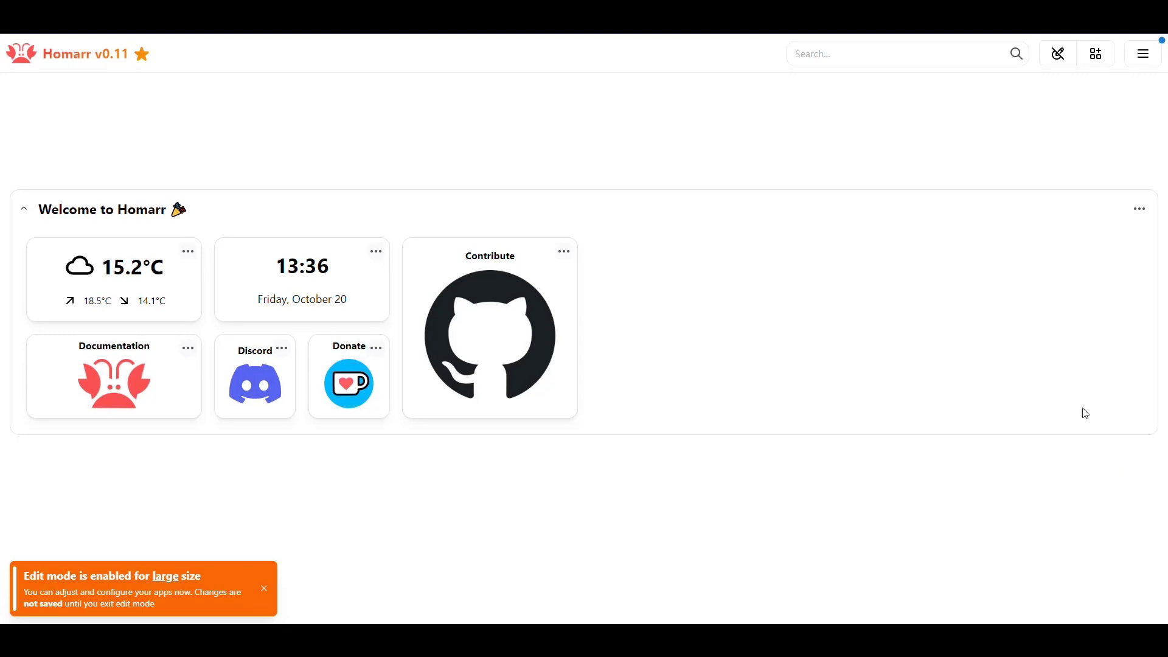
{"action": "left_click", "coordinate": [1058, 55]}
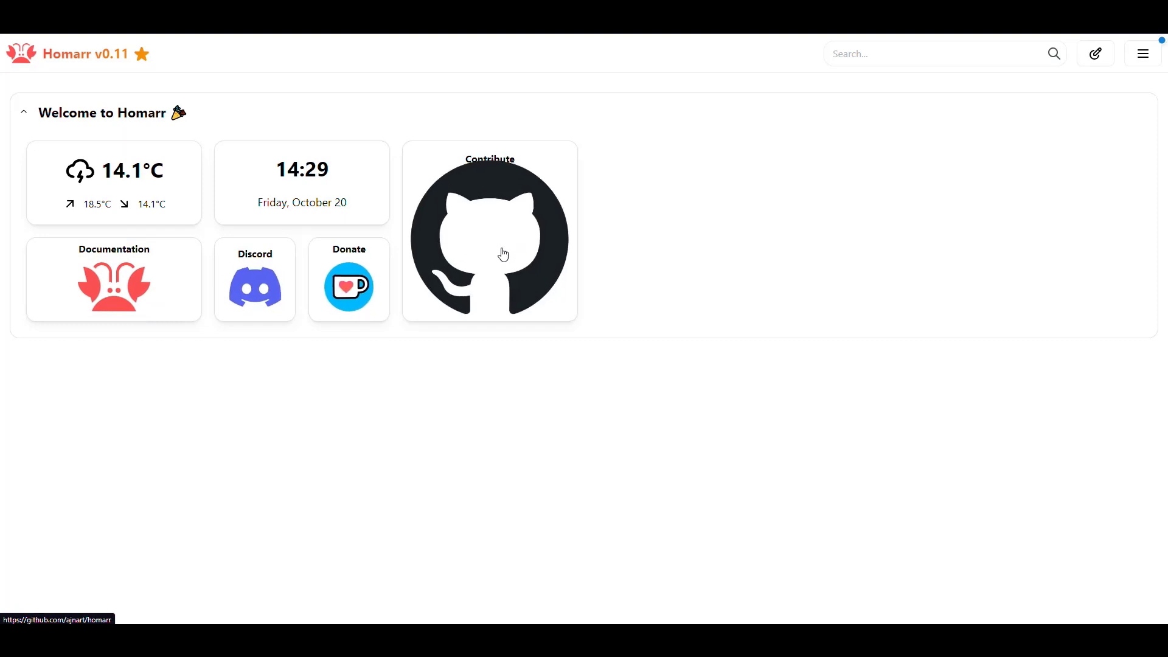
{"action": "left_click", "coordinate": [115, 289]}
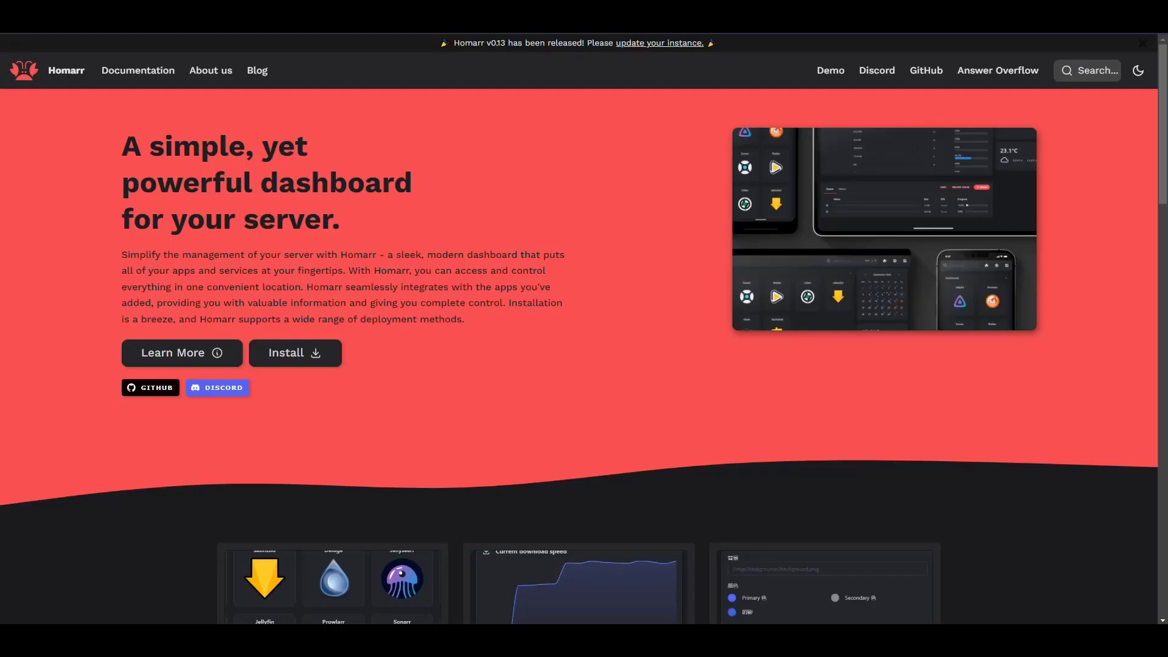
{"action": "scroll", "coordinate": [574, 276], "scroll_direction": "down", "scroll_amount": 8}
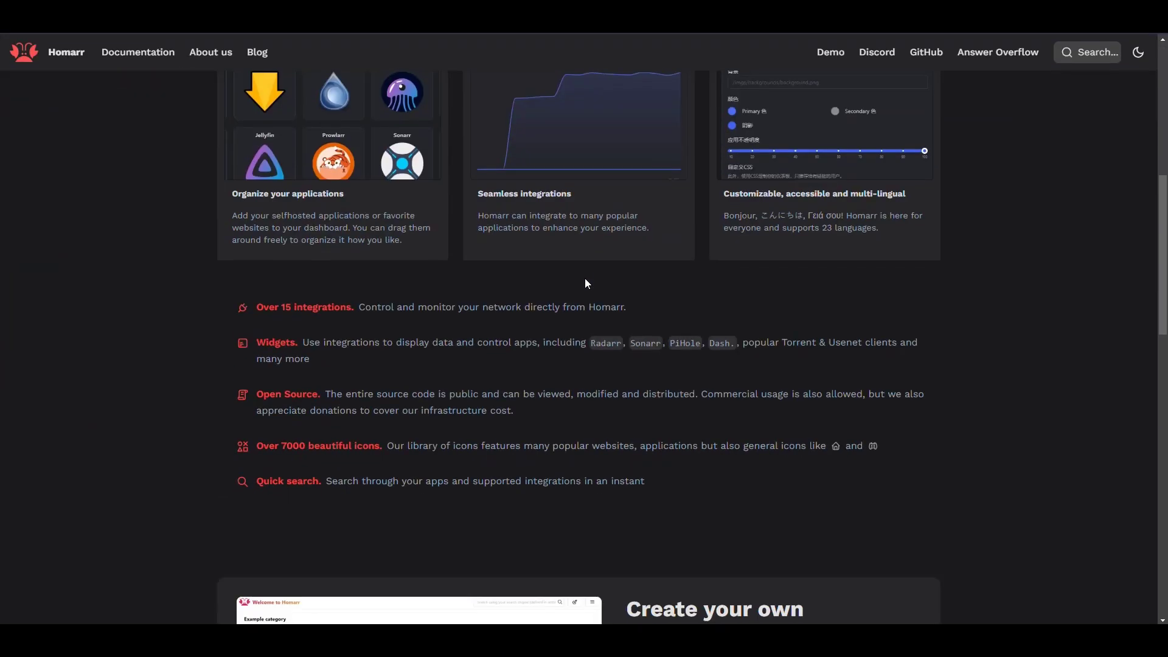
{"action": "scroll", "coordinate": [598, 322], "scroll_direction": "down", "scroll_amount": 7}
{"action": "scroll", "coordinate": [598, 323], "scroll_direction": "up", "scroll_amount": 17}
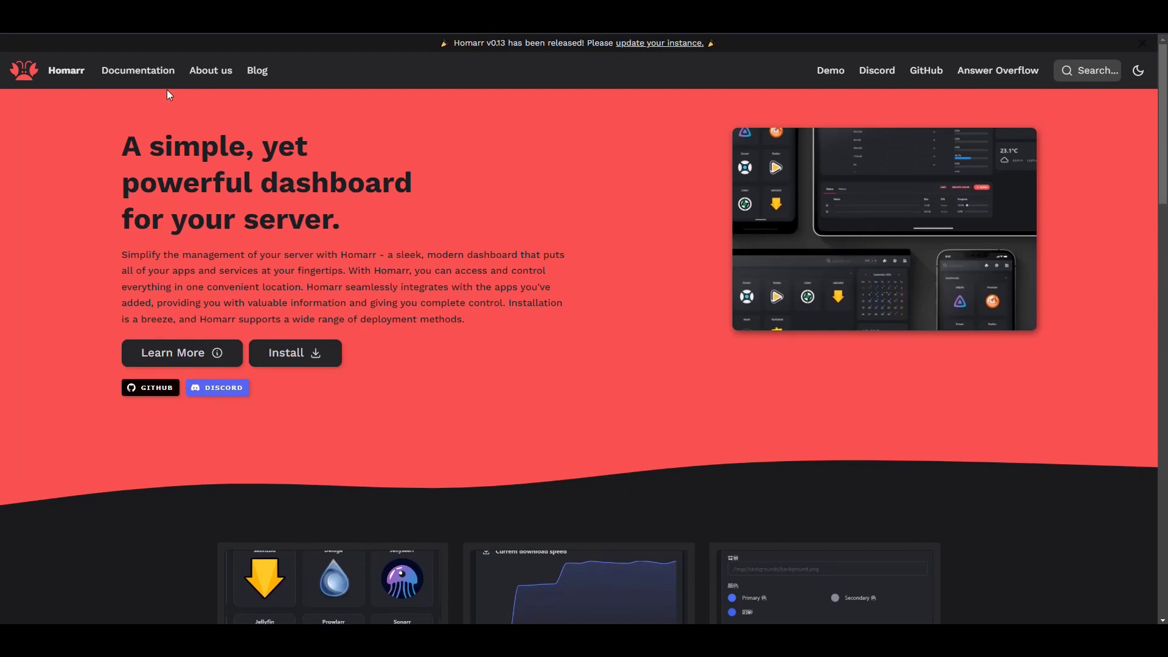
{"action": "left_click", "coordinate": [139, 71]}
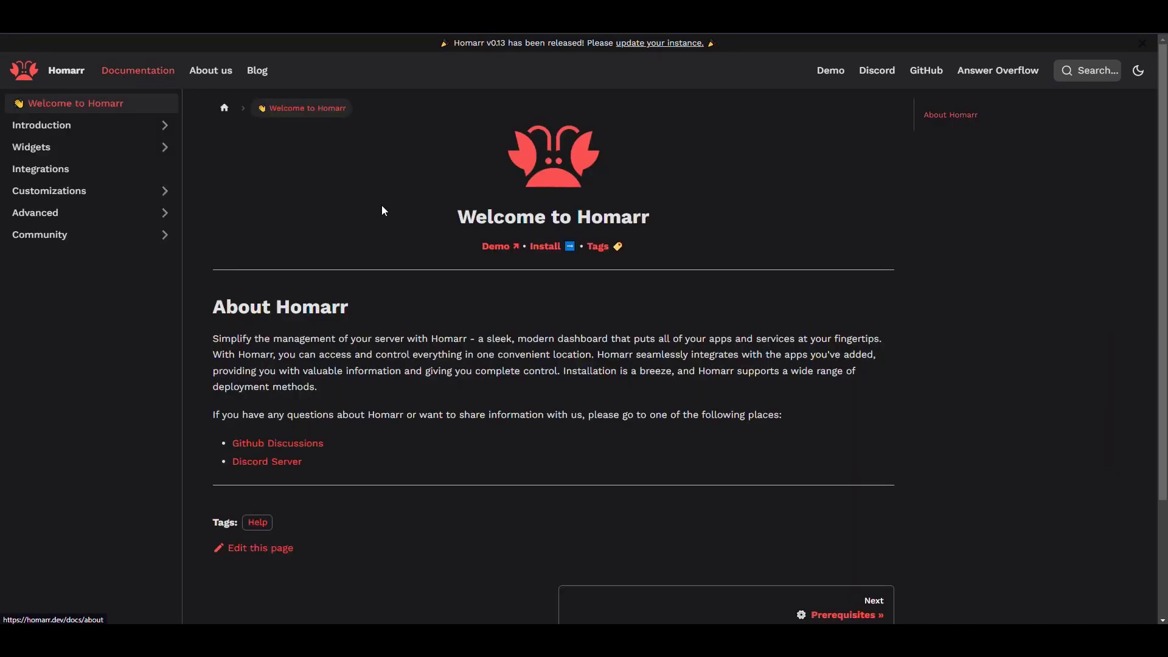
{"action": "left_click", "coordinate": [54, 126]}
{"action": "left_click", "coordinate": [71, 236]}
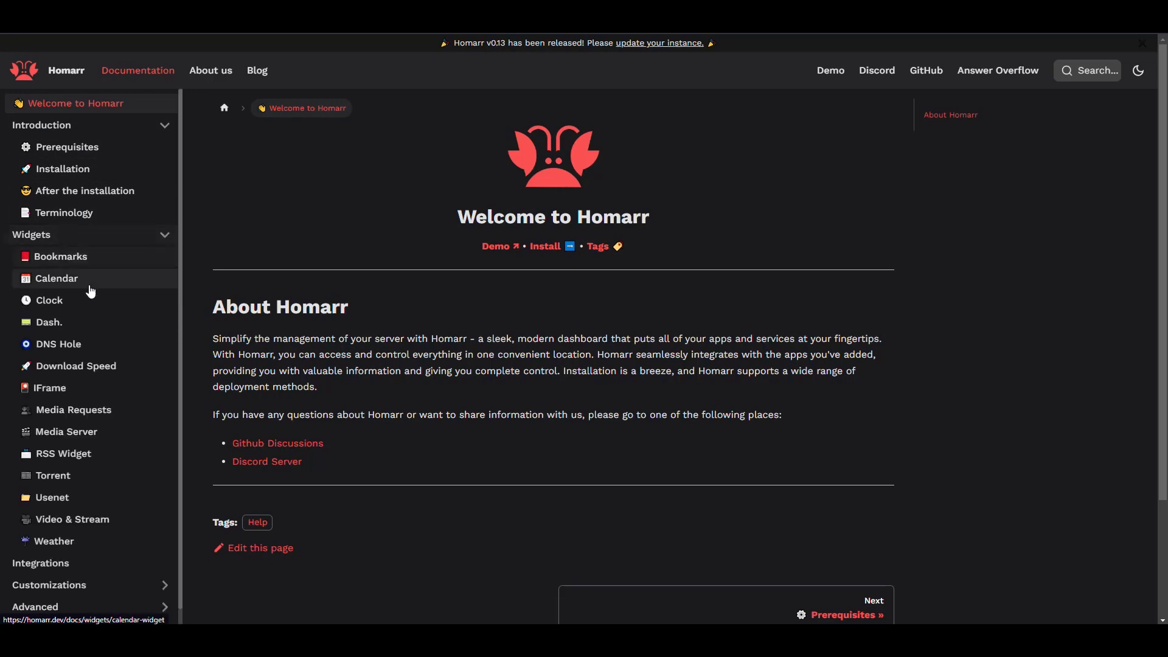
{"action": "left_click", "coordinate": [86, 237]}
{"action": "left_click", "coordinate": [69, 266]}
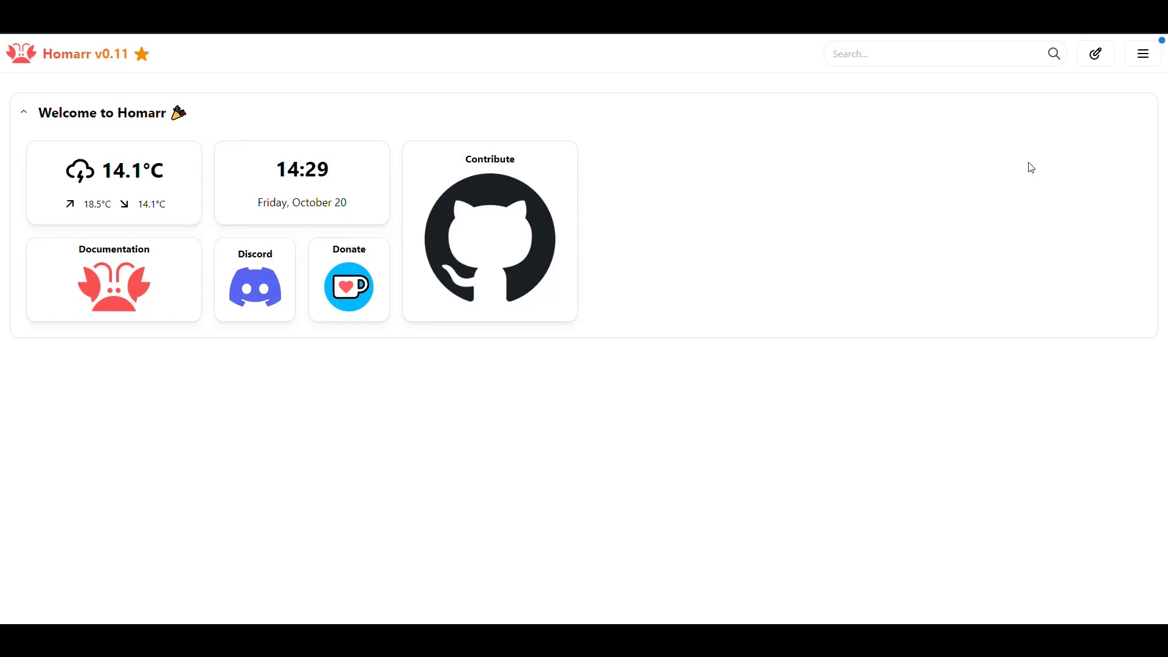
- In edit mode, remove the Contribute, Donate, Discord and Documentation tiles
{"action": "left_click", "coordinate": [1096, 54]}
{"action": "right_click", "coordinate": [694, 239]}
{"action": "left_click", "coordinate": [791, 243]}
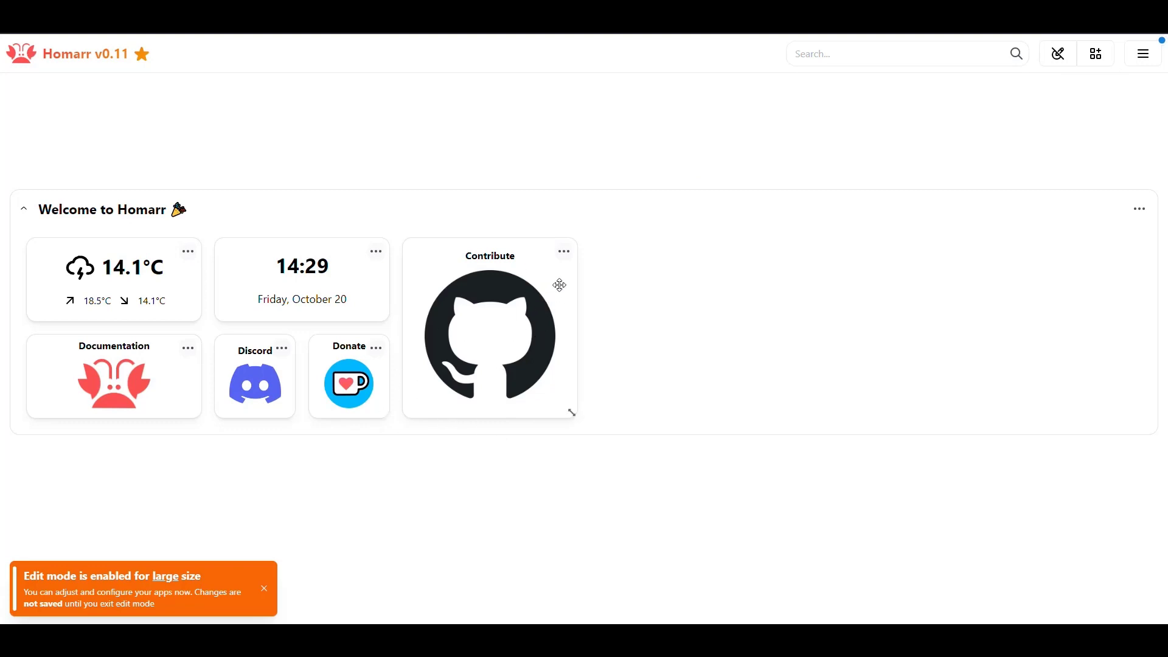
{"action": "left_click", "coordinate": [564, 253]}
{"action": "left_click", "coordinate": [621, 291]}
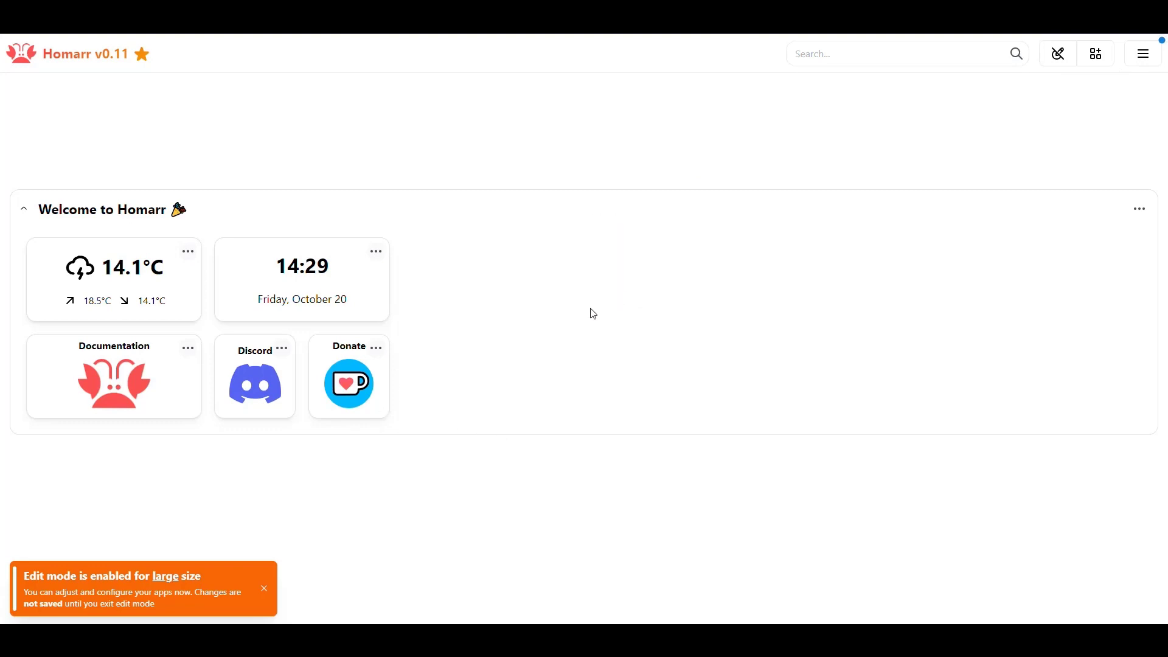
{"action": "left_click", "coordinate": [376, 348]}
{"action": "left_click", "coordinate": [443, 388]}
{"action": "left_click", "coordinate": [281, 350]}
{"action": "left_click", "coordinate": [338, 387]}
{"action": "left_click", "coordinate": [188, 348]}
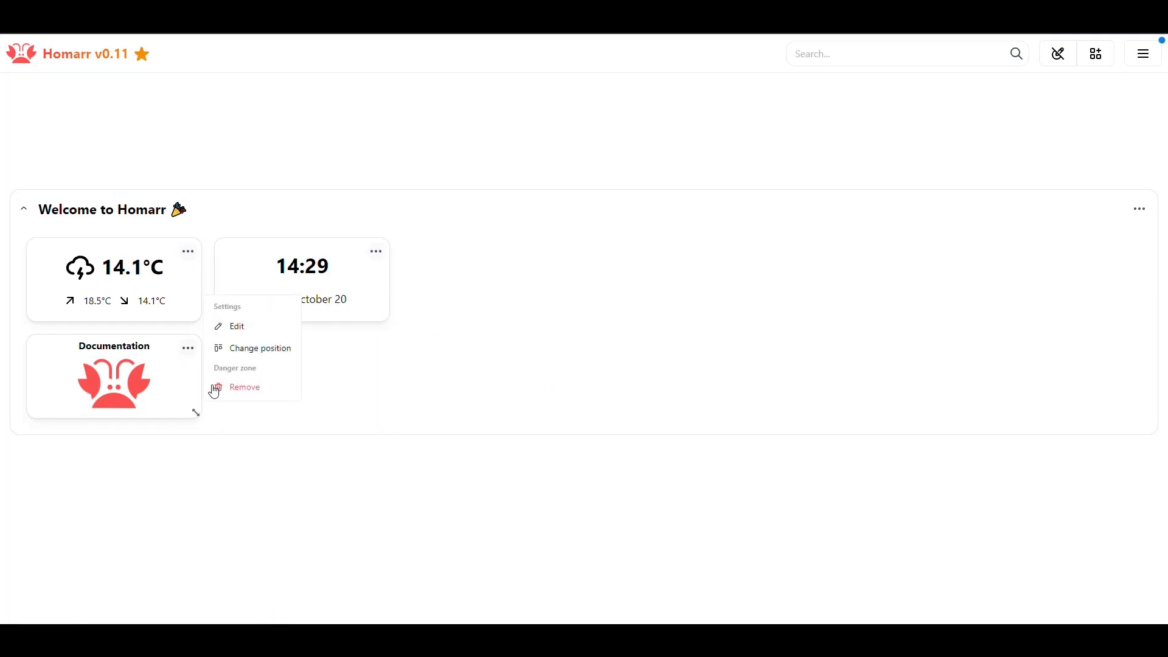
{"action": "left_click", "coordinate": [256, 389]}
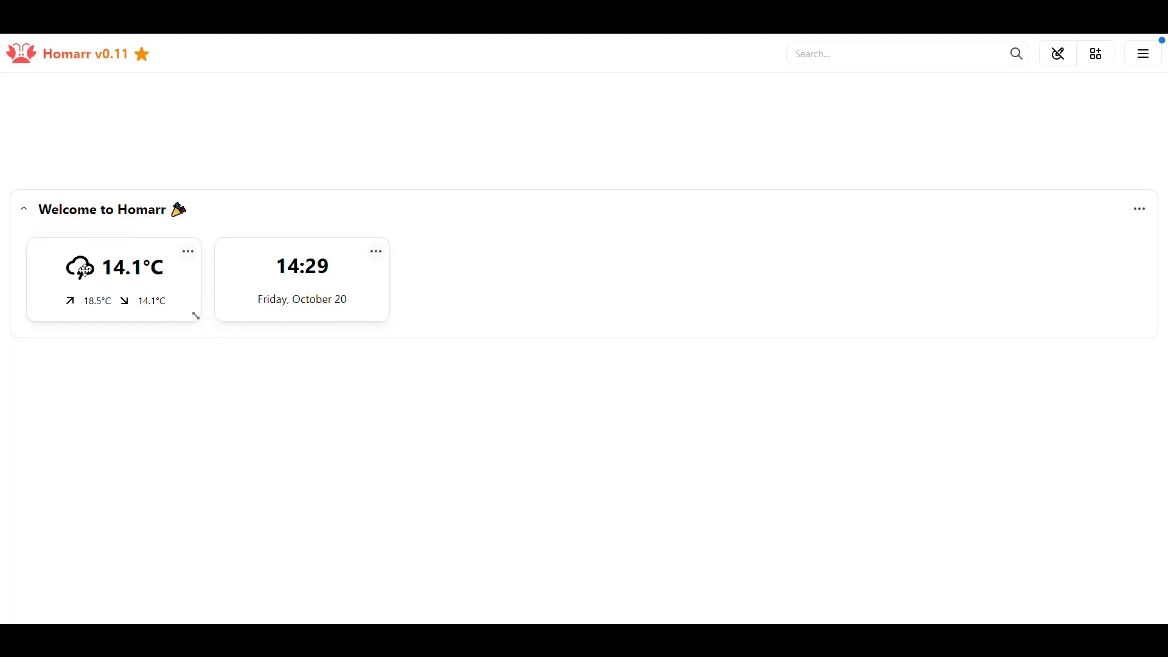
{"action": "mouse_move", "coordinate": [79, 270]}
- Edit the Welcome to Homarr category and retitle it 'Local Information'
{"action": "left_click", "coordinate": [1140, 208]}
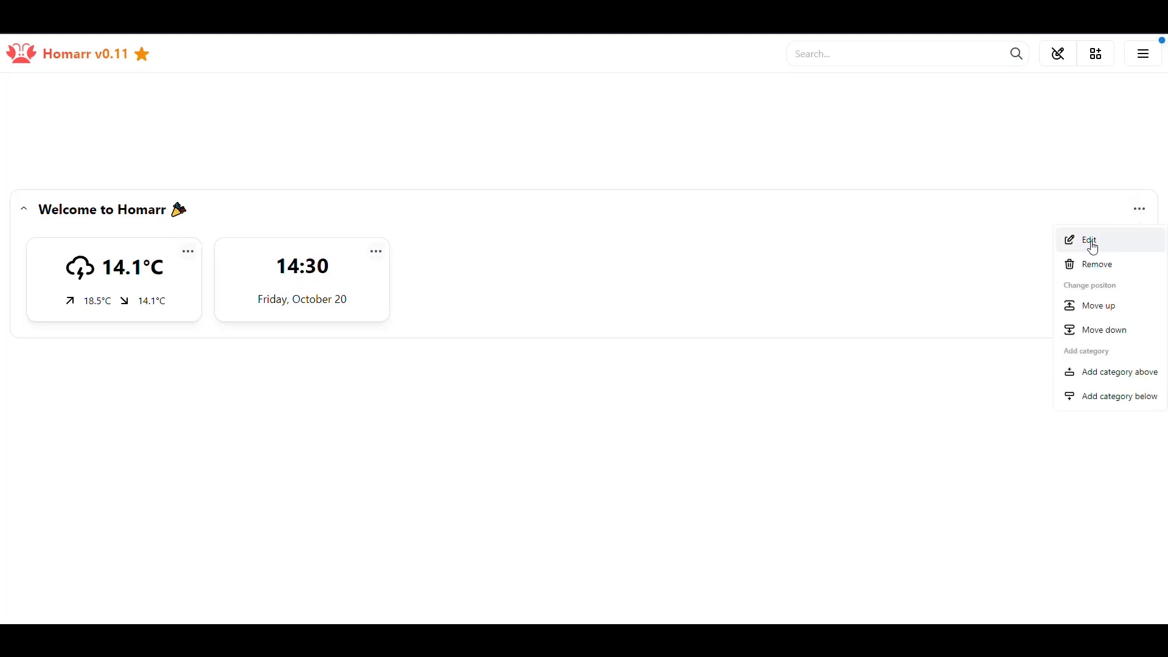
{"action": "left_click", "coordinate": [1069, 240]}
{"action": "left_click_drag", "start_coordinate": [579, 86], "coordinate": [357, 78]}
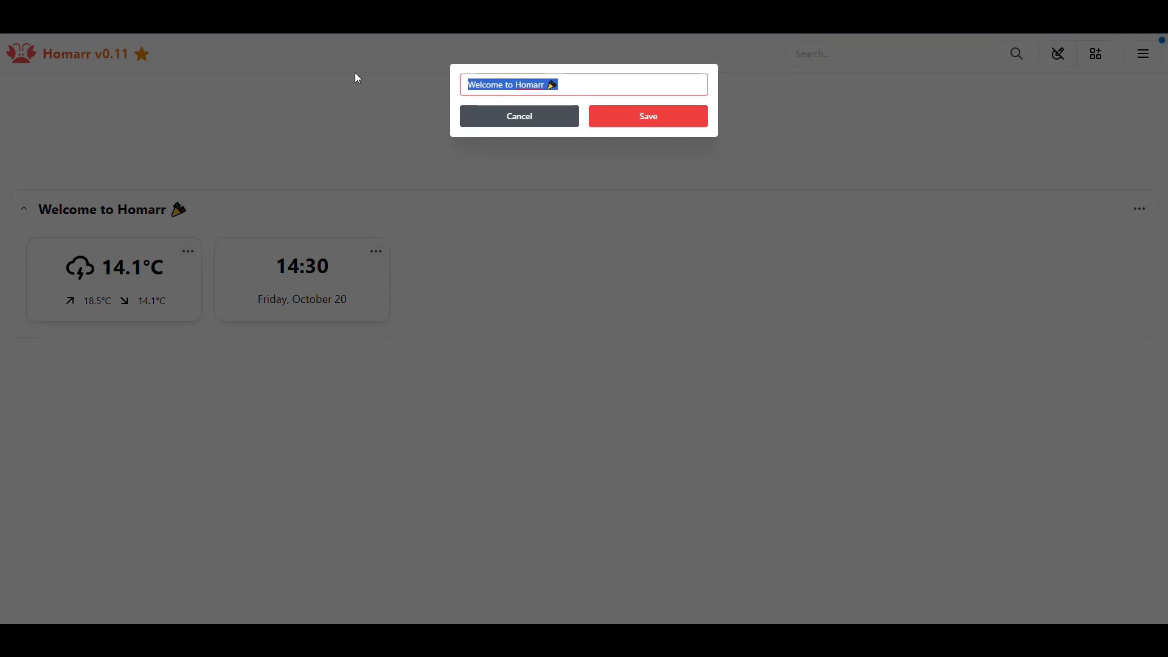
{"action": "type", "text": "Local Information"}
{"action": "left_click", "coordinate": [665, 117]}
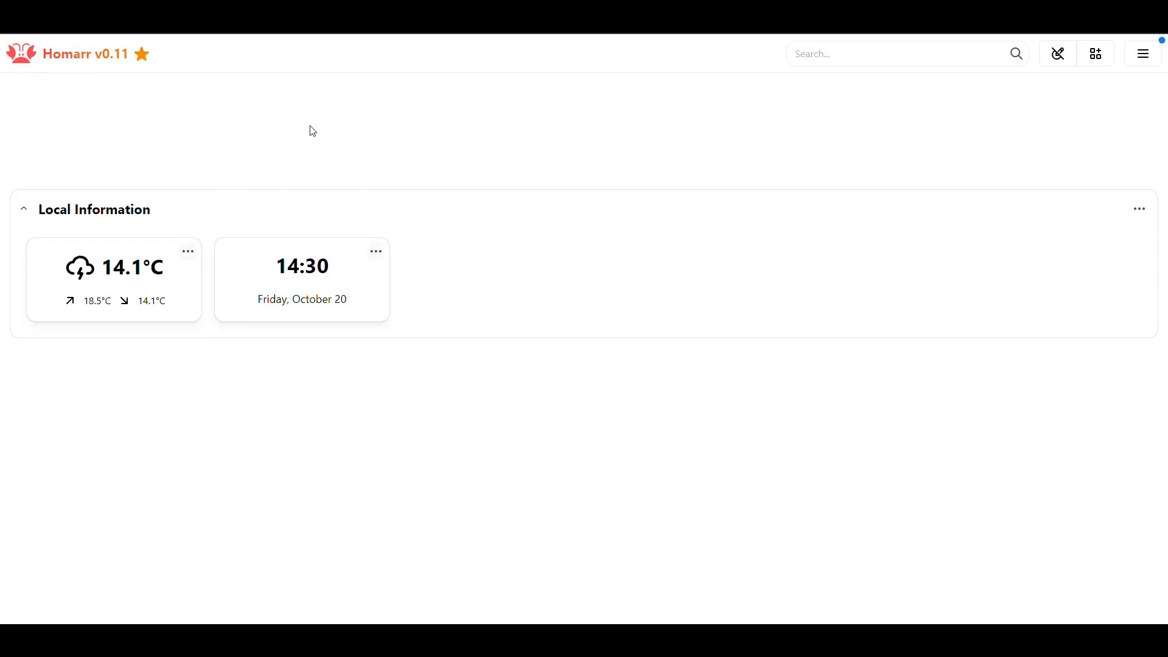
- Set the weather widget's location, trying Washington DC and settling on New York
{"action": "left_click", "coordinate": [189, 251]}
{"action": "left_click", "coordinate": [233, 230]}
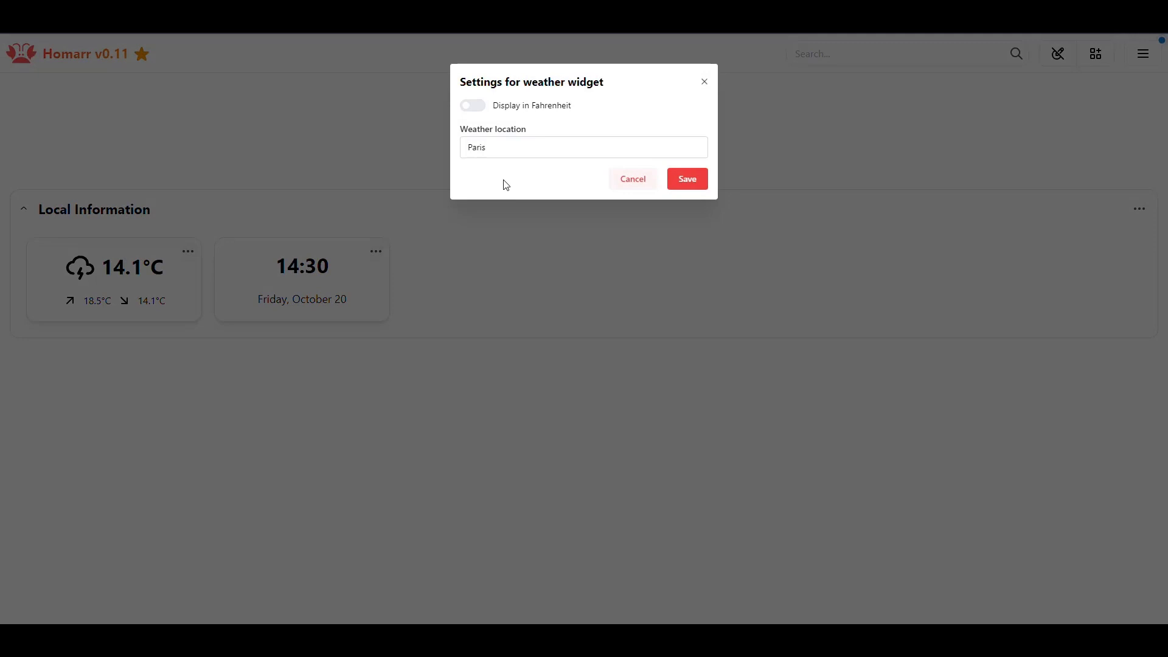
{"action": "key", "text": "ctrl+a"}
{"action": "type", "text": "Wash"}
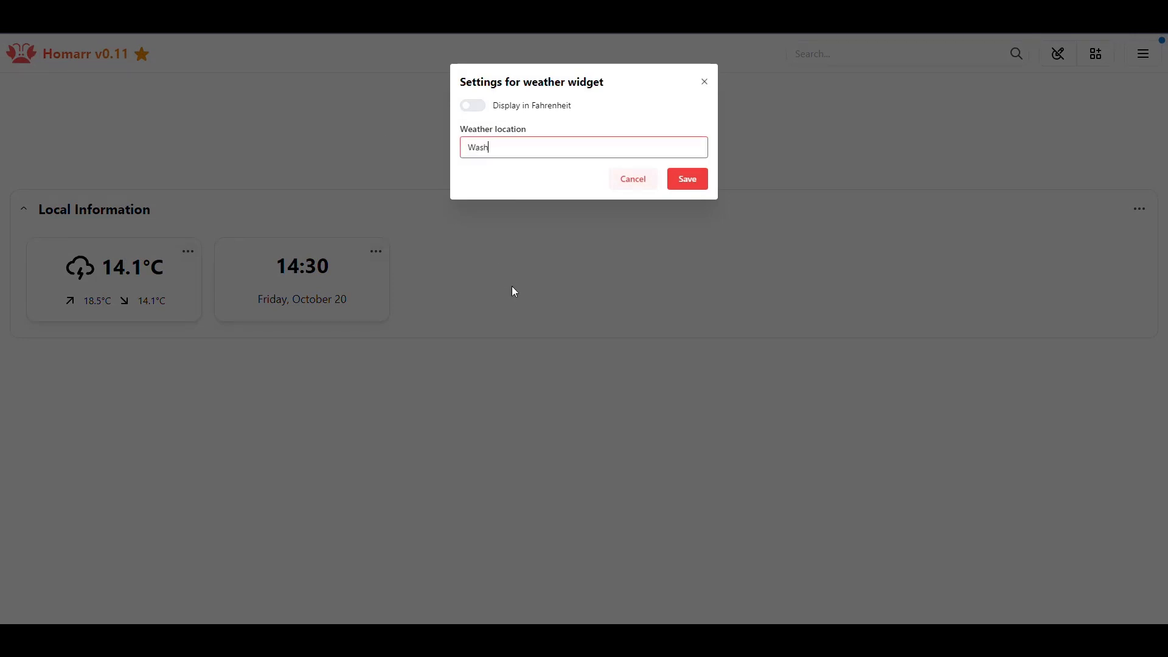
{"action": "type", "text": "ington DC"}
{"action": "left_click", "coordinate": [694, 186]}
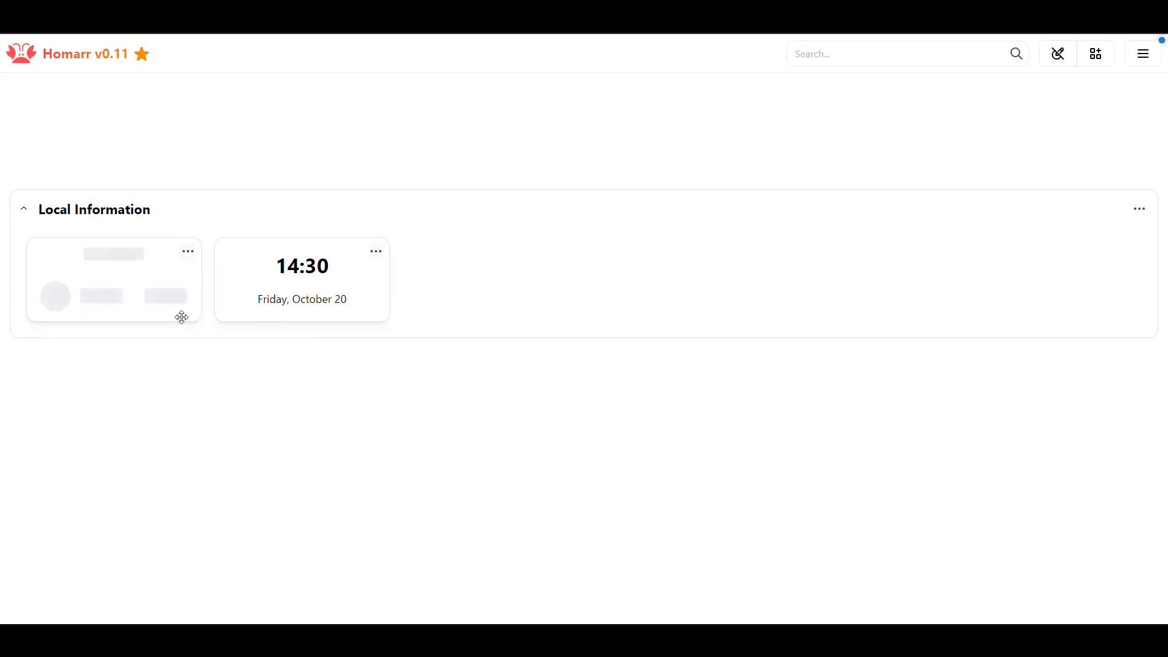
{"action": "left_click", "coordinate": [189, 252]}
{"action": "left_click", "coordinate": [286, 231]}
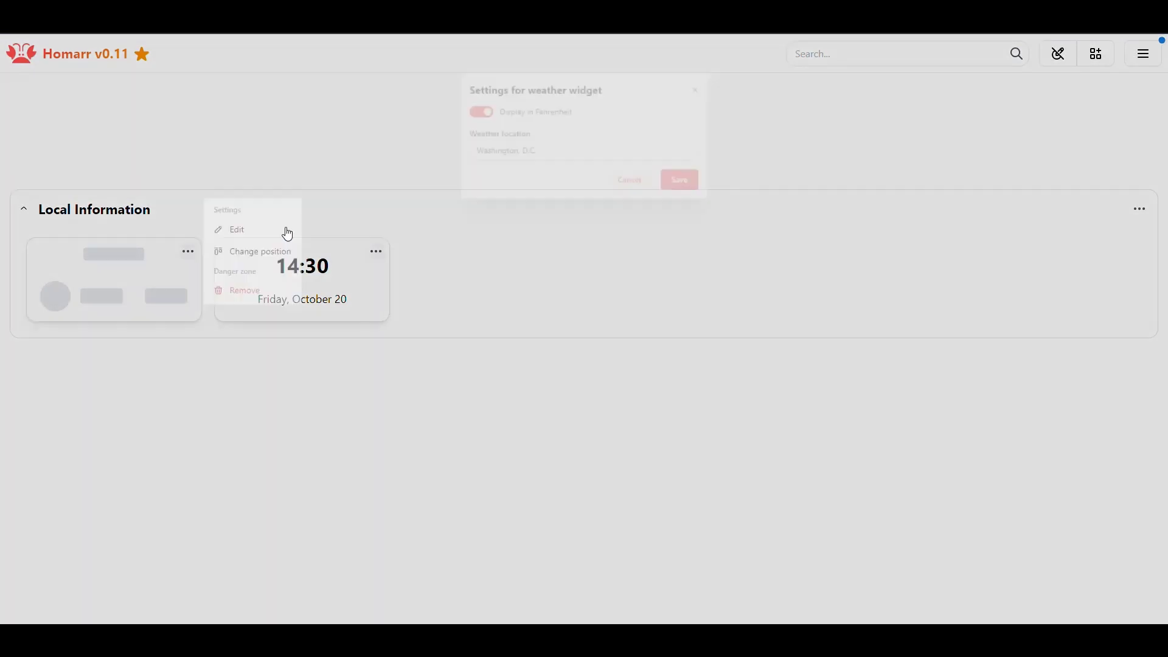
{"action": "key", "text": "Tab"}
{"action": "type", "text": "New York"}
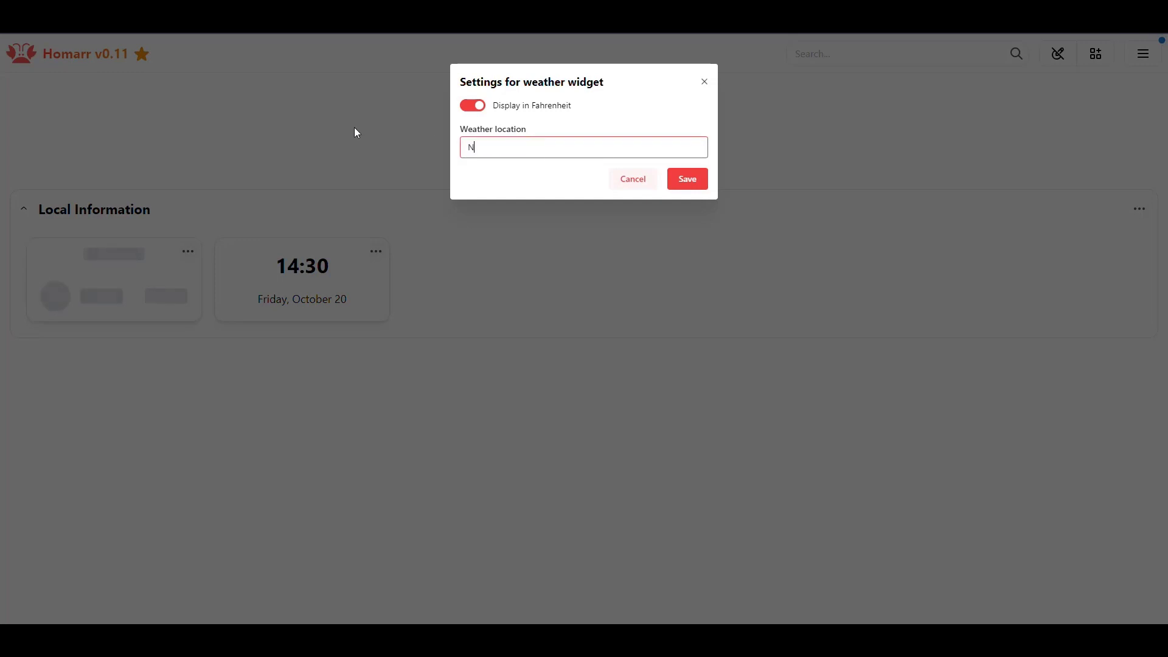
{"action": "left_click", "coordinate": [678, 191]}
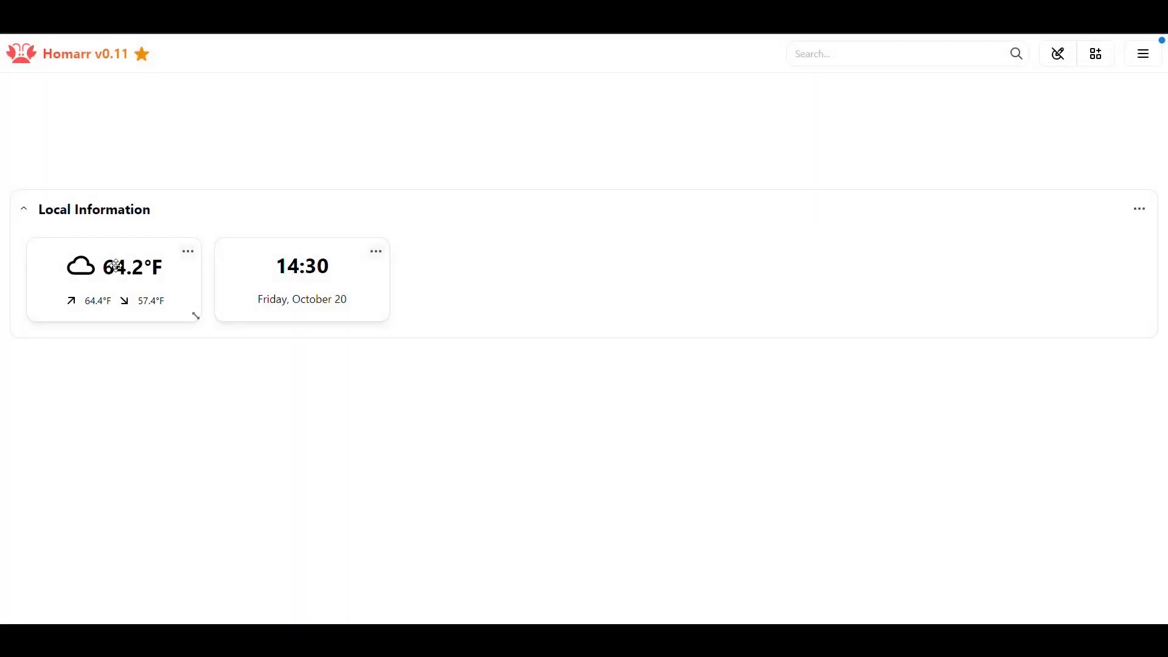
{"action": "left_click", "coordinate": [189, 253]}
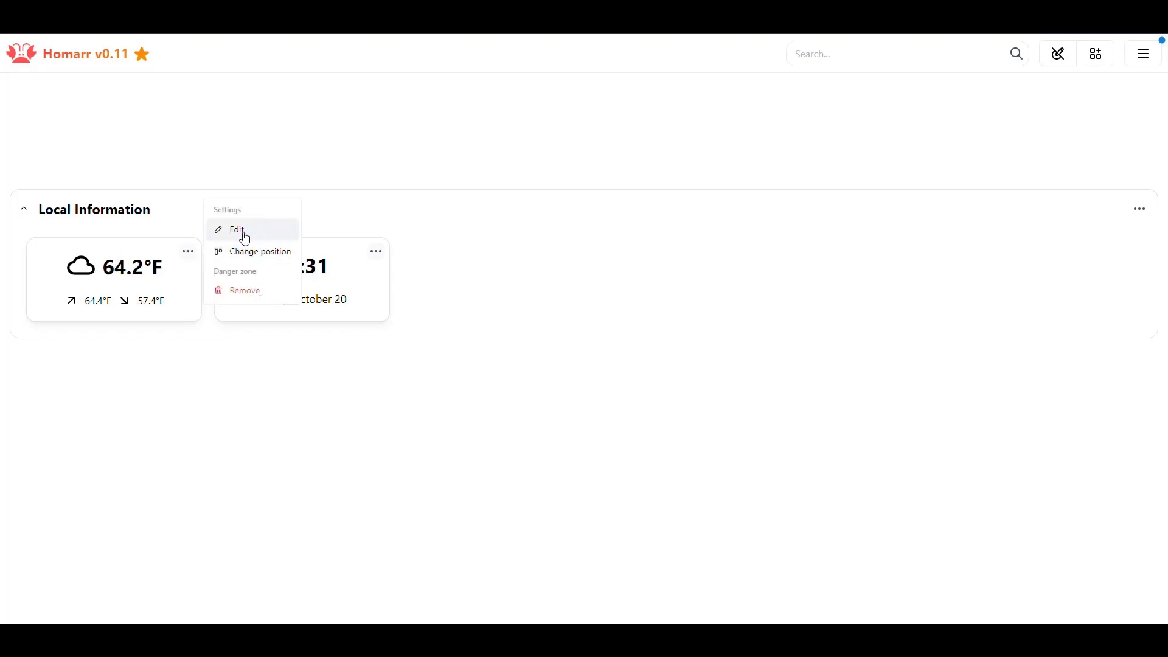
{"action": "left_click", "coordinate": [283, 403]}
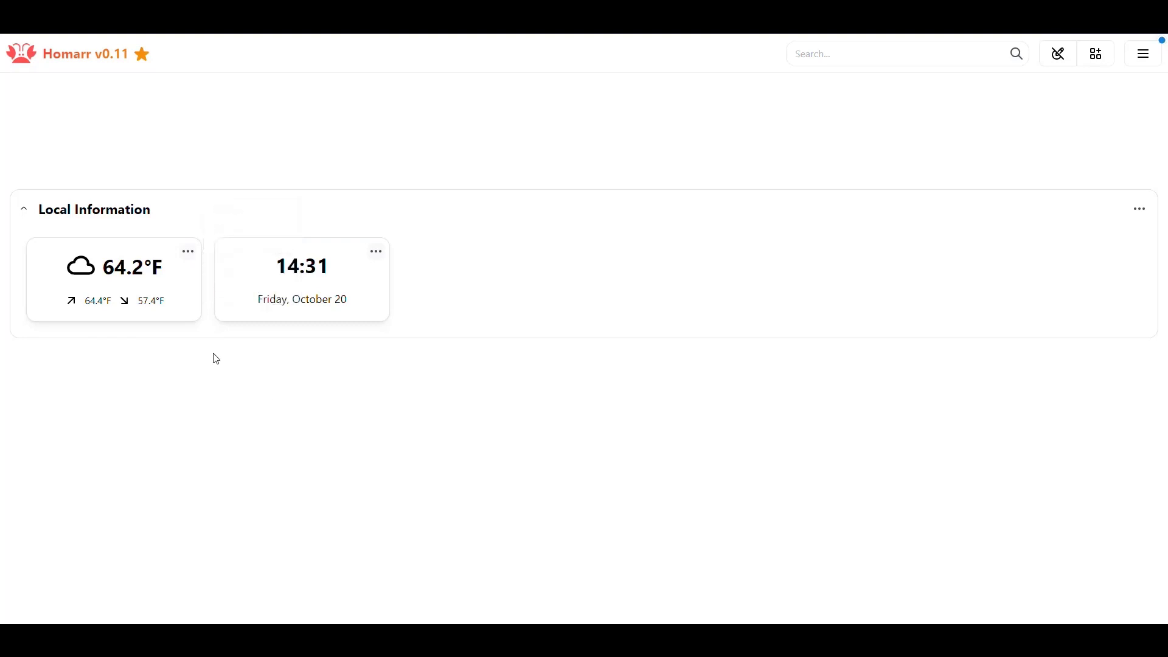
- Switch the clock widget off 24-hour time, then exit edit mode to save the dashboard
{"action": "left_click", "coordinate": [376, 252]}
{"action": "left_click", "coordinate": [425, 230]}
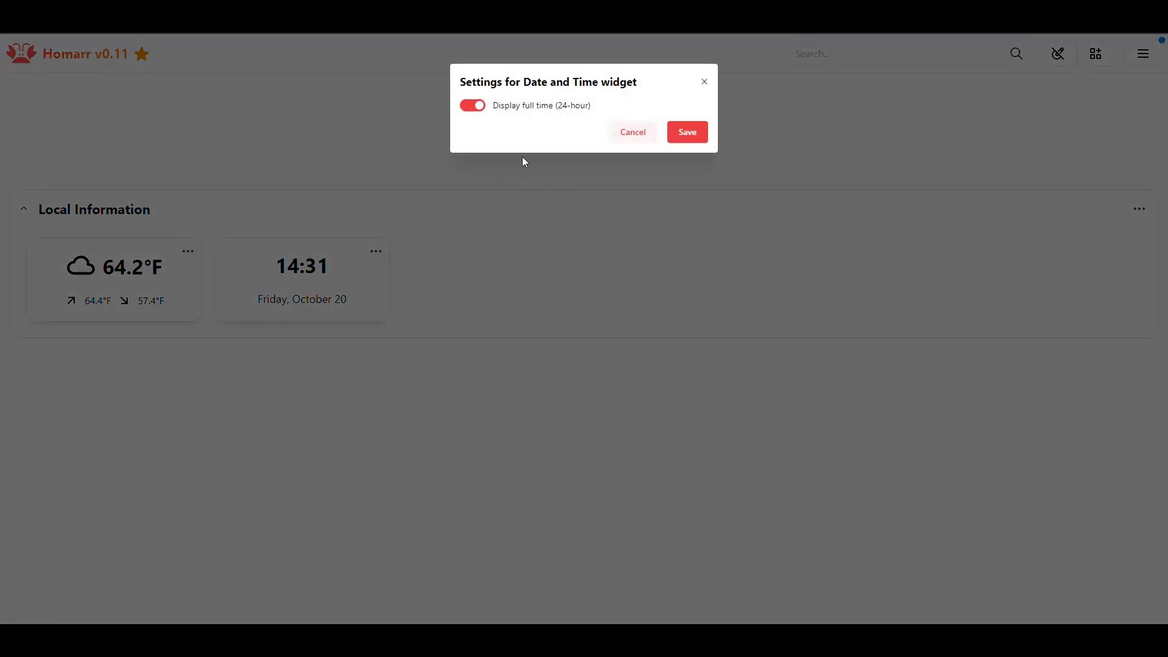
{"action": "left_click", "coordinate": [478, 112]}
{"action": "left_click", "coordinate": [478, 110]}
{"action": "left_click", "coordinate": [479, 108]}
{"action": "left_click", "coordinate": [692, 133]}
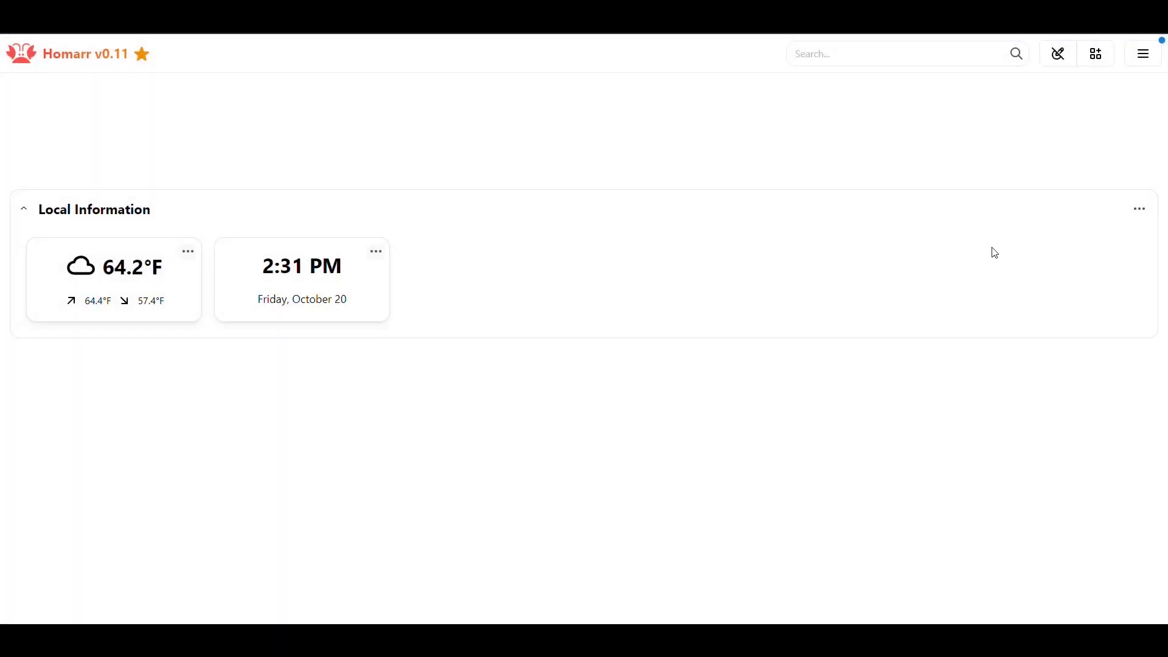
{"action": "left_click", "coordinate": [1059, 56]}
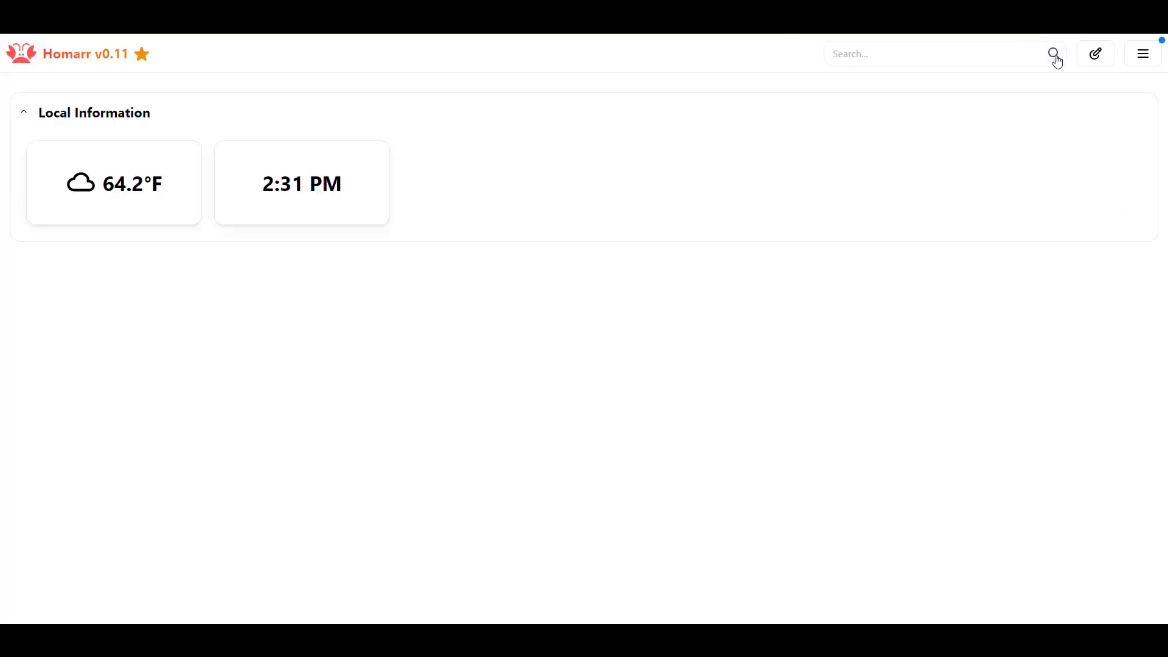
{"action": "left_click", "coordinate": [25, 113]}
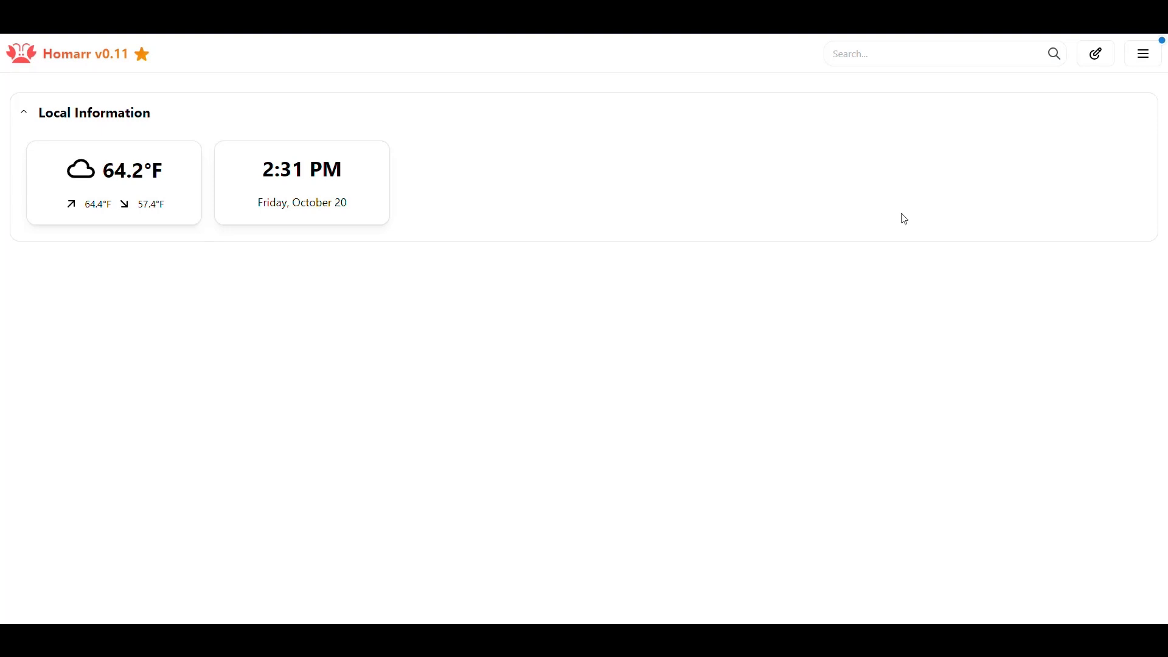
- Add a new category named 'HTPC Apps' to the dashboard
{"action": "left_click", "coordinate": [1097, 54]}
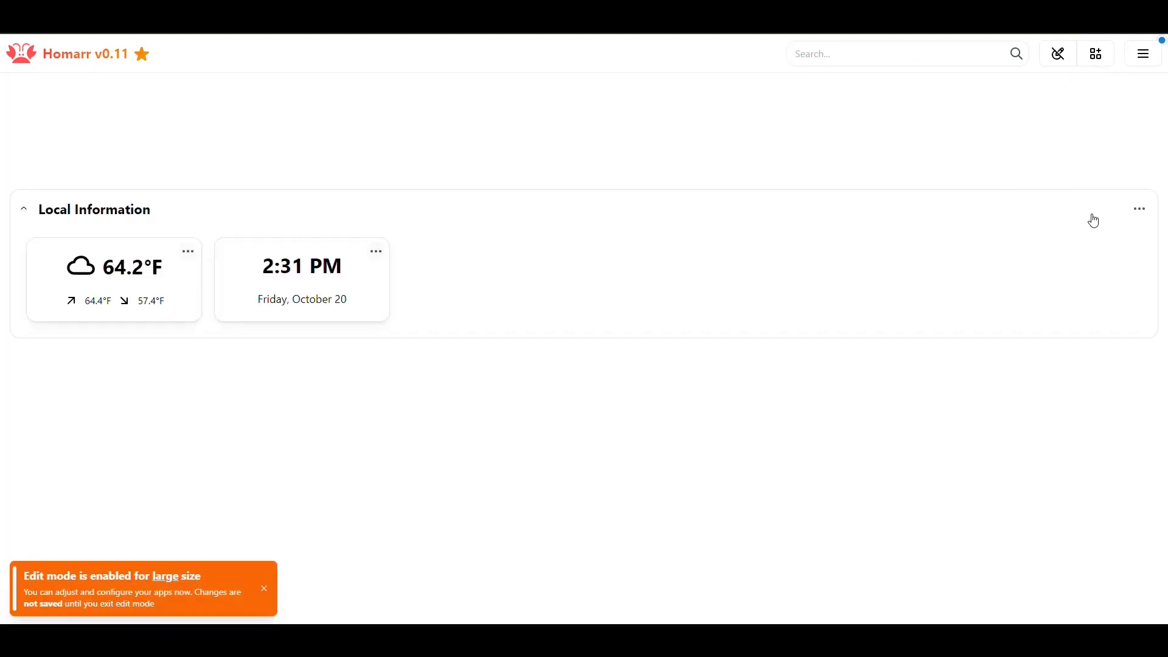
{"action": "left_click", "coordinate": [1098, 53]}
{"action": "left_click", "coordinate": [740, 174]}
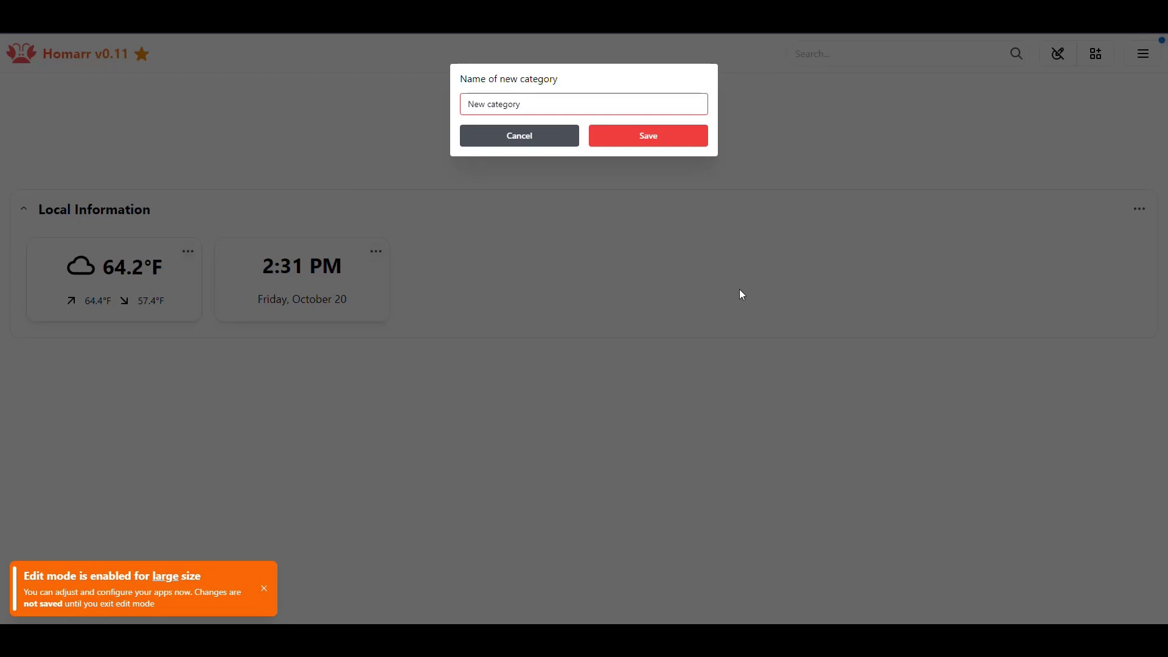
{"action": "key", "text": "ctrl+a"}
{"action": "type", "text": "HTPC Apps"}
{"action": "left_click", "coordinate": [684, 141]}
{"action": "scroll", "coordinate": [600, 359], "scroll_direction": "down", "scroll_amount": 2}
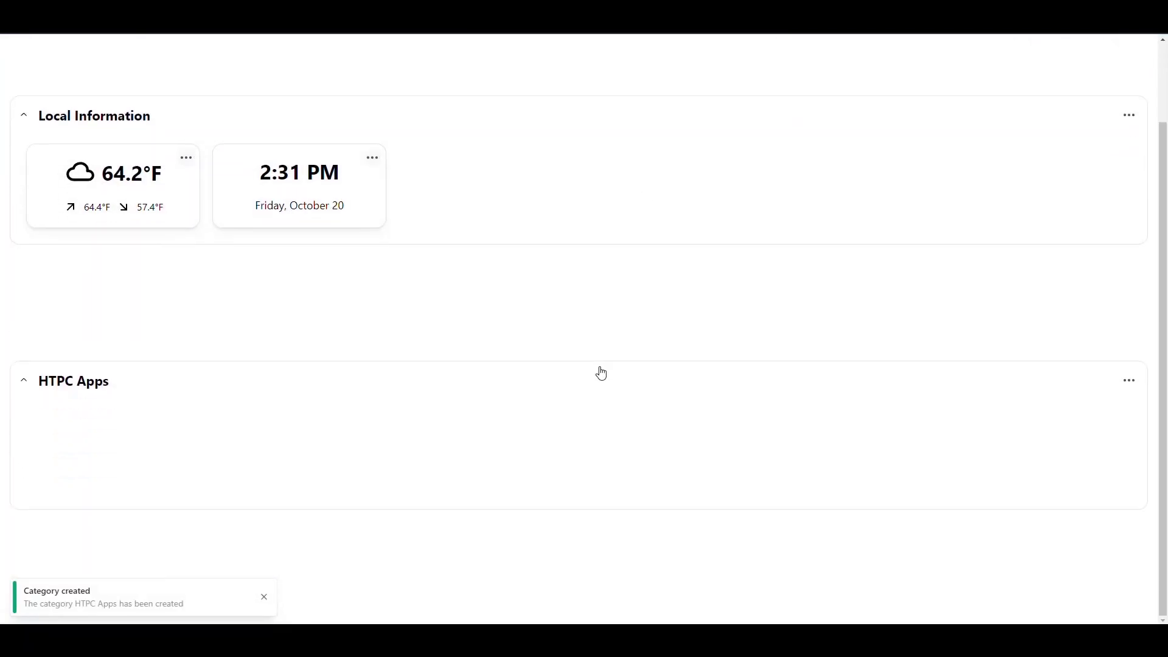
{"action": "left_click", "coordinate": [1129, 381]}
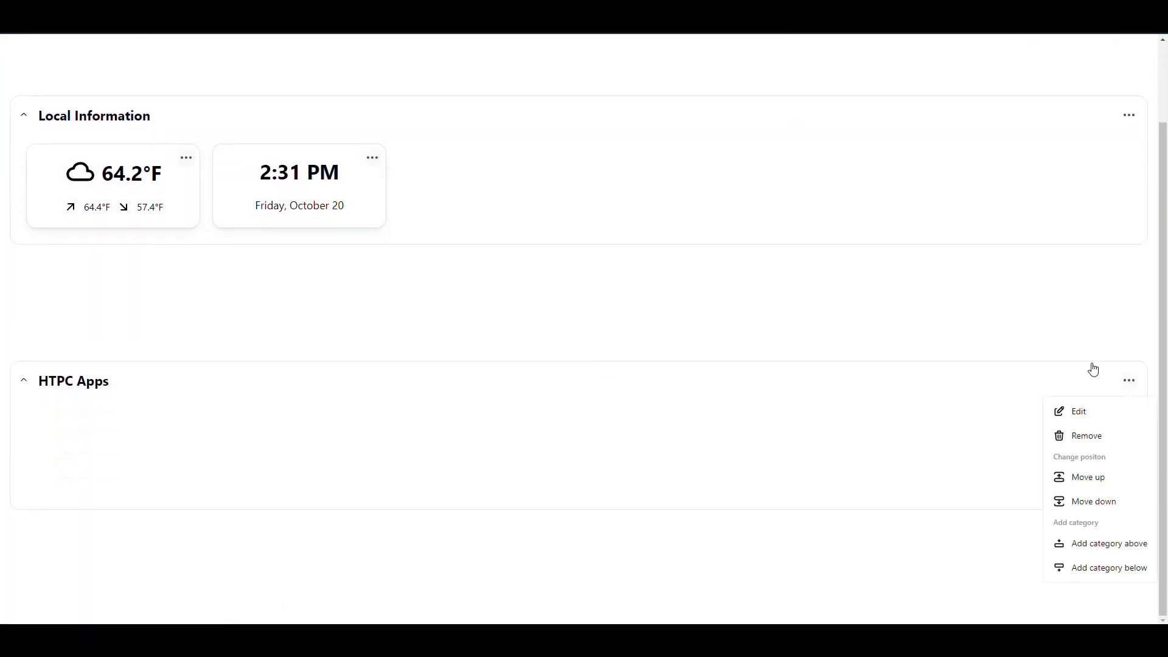
{"action": "left_click", "coordinate": [1005, 286]}
{"action": "scroll", "coordinate": [1072, 219], "scroll_direction": "up", "scroll_amount": 2}
{"action": "left_click", "coordinate": [1087, 54]}
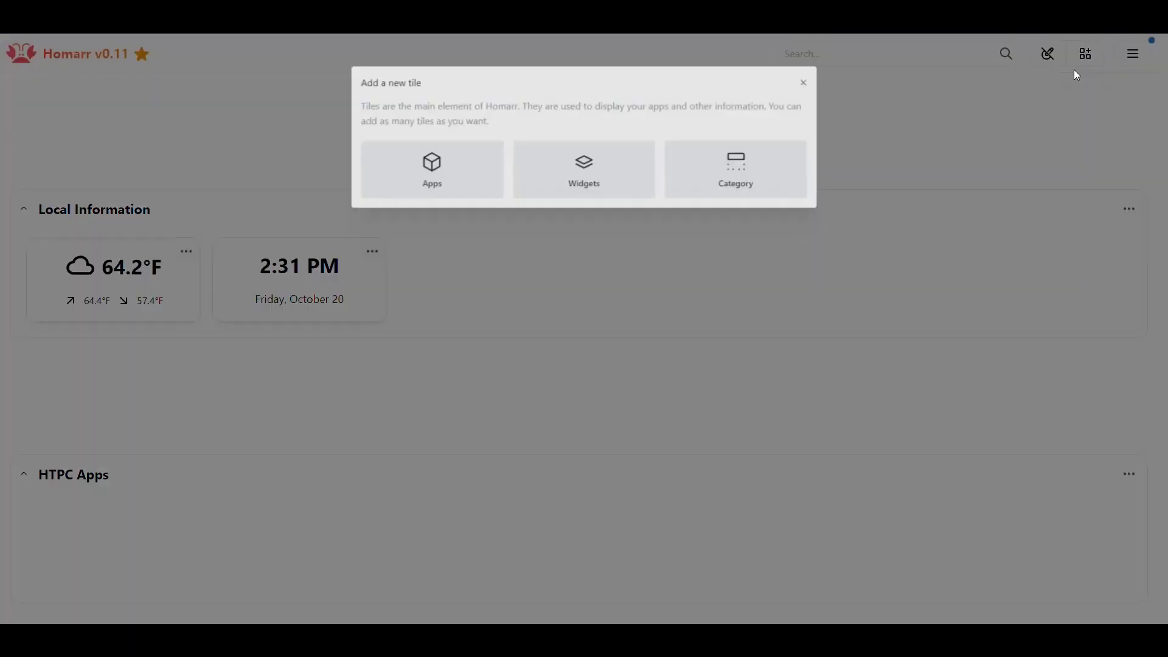
{"action": "left_click", "coordinate": [429, 163]}
{"action": "triple_click", "coordinate": [493, 292]}
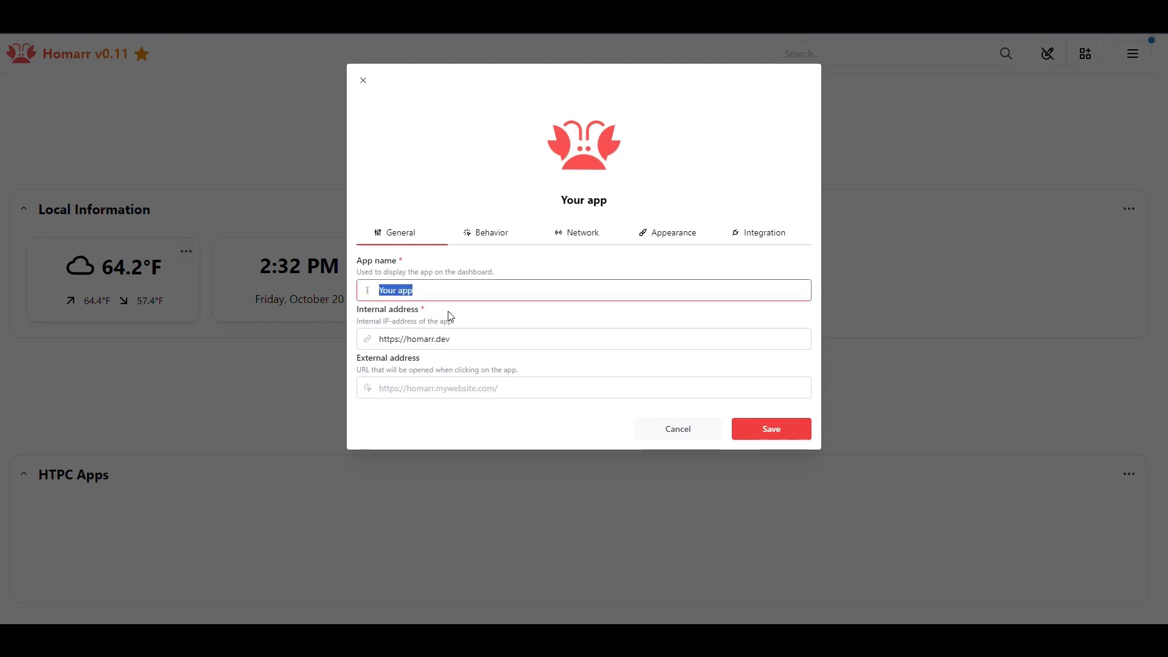
{"action": "type", "text": "SabNZB"}
{"action": "key", "text": "BackSpace"}
{"action": "key", "text": "BackSpace"}
{"action": "key", "text": "BackSpace"}
{"action": "key", "text": "BackSpace"}
{"action": "key", "text": "BackSpace"}
{"action": "type", "text": "ABN"}
{"action": "key", "text": "BackSpace"}
{"action": "type", "text": "nz"}
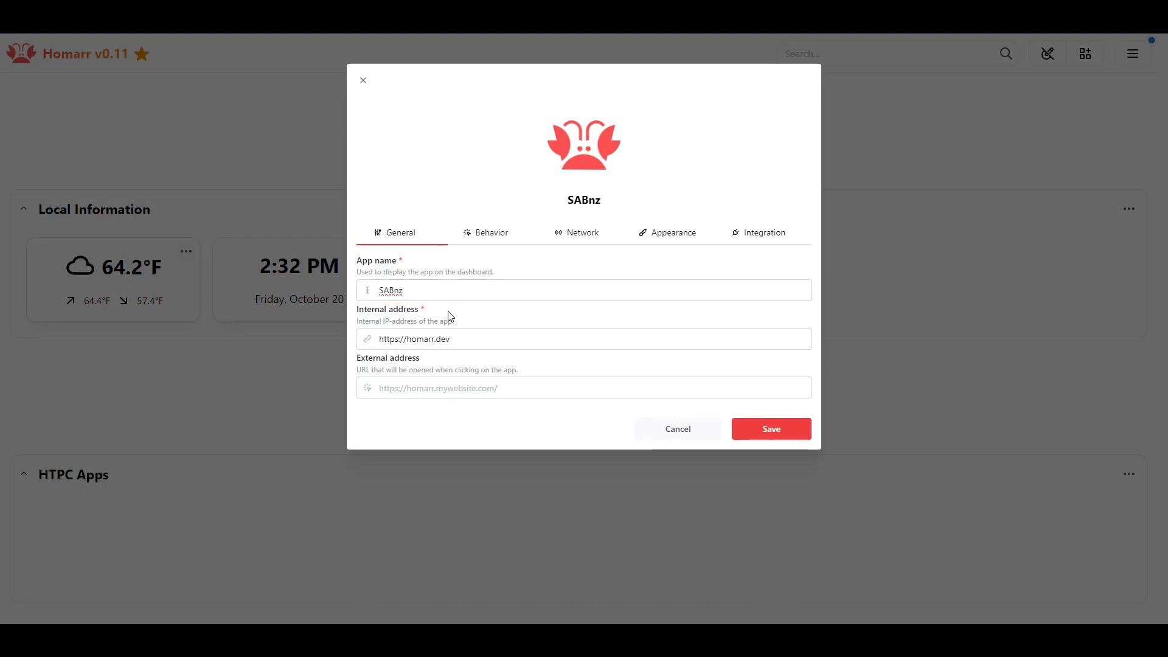
{"action": "type", "text": "bD"}
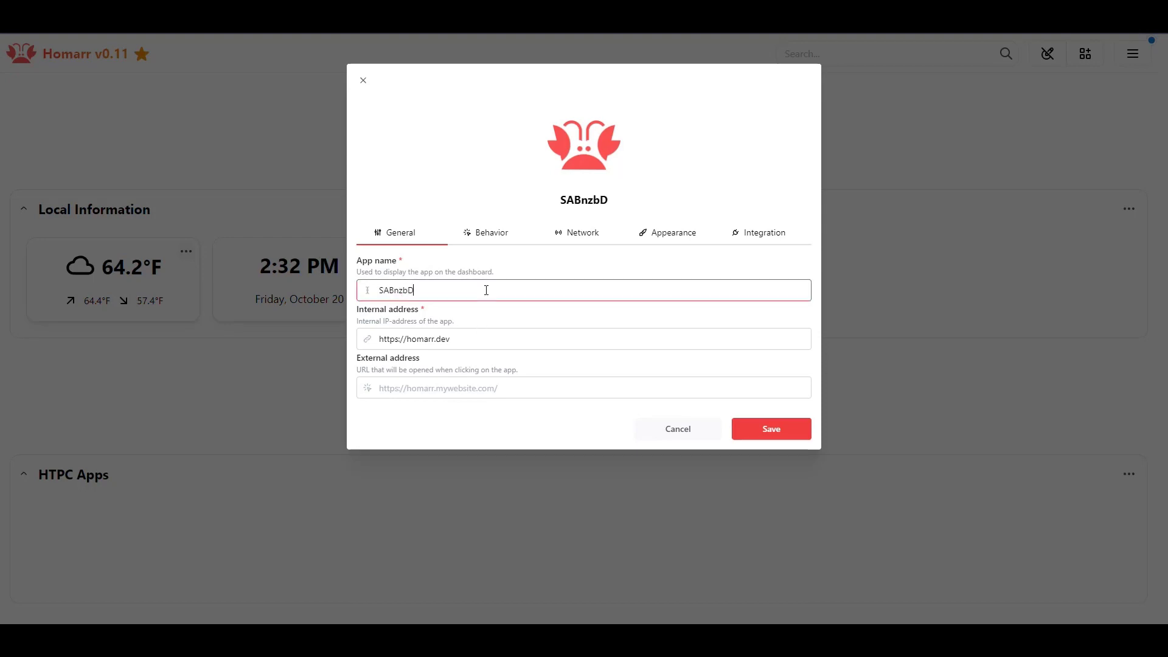
{"action": "left_click", "coordinate": [464, 339]}
{"action": "left_click_drag", "start_coordinate": [464, 338], "coordinate": [417, 355]}
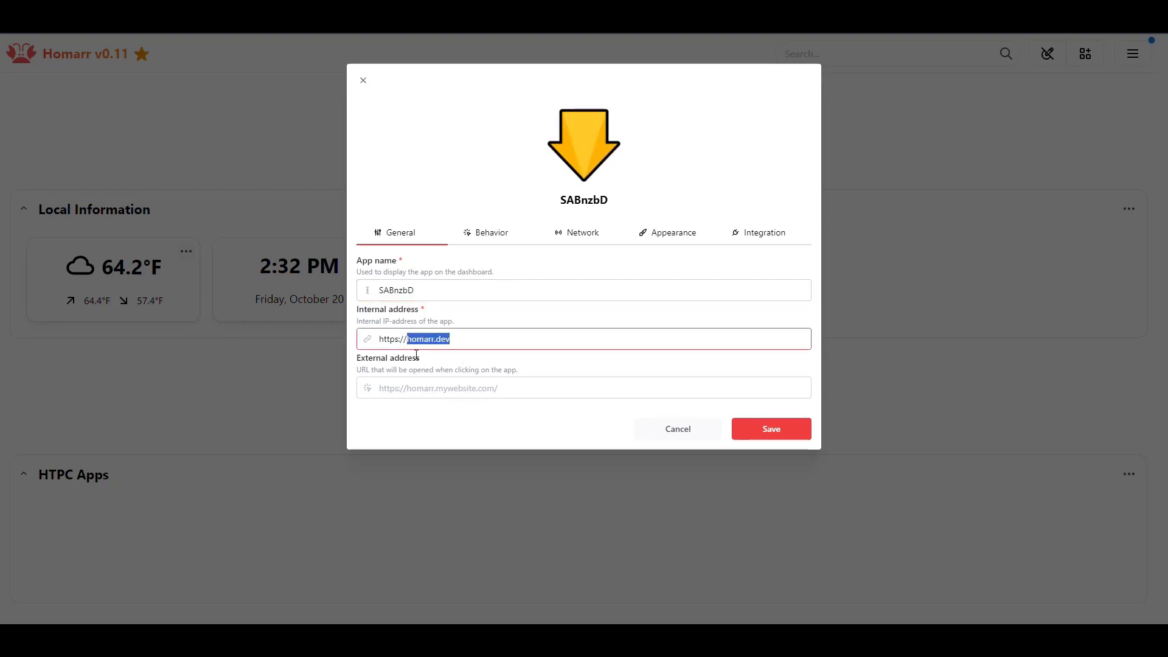
{"action": "type", "text": "10.0.0"}
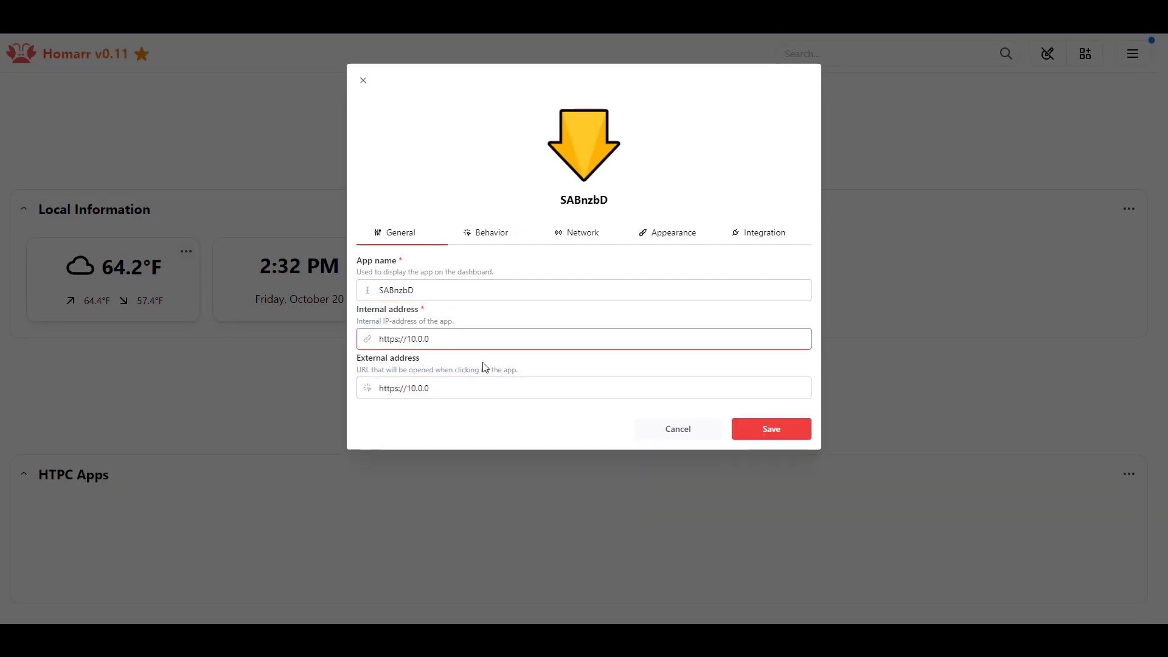
{"action": "type", "text": ".73:8080"}
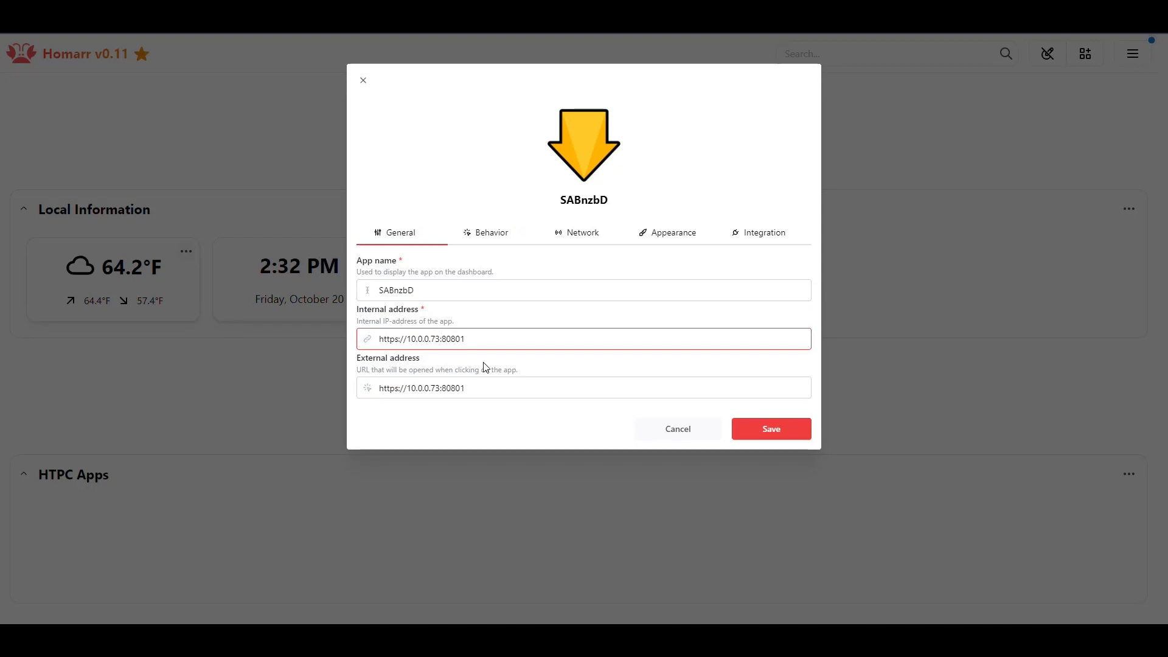
{"action": "type", "text": "1"}
- Review the SABnzbD app's Behavior, Network and Appearance settings, selecting the icon URL
{"action": "left_click", "coordinate": [486, 237]}
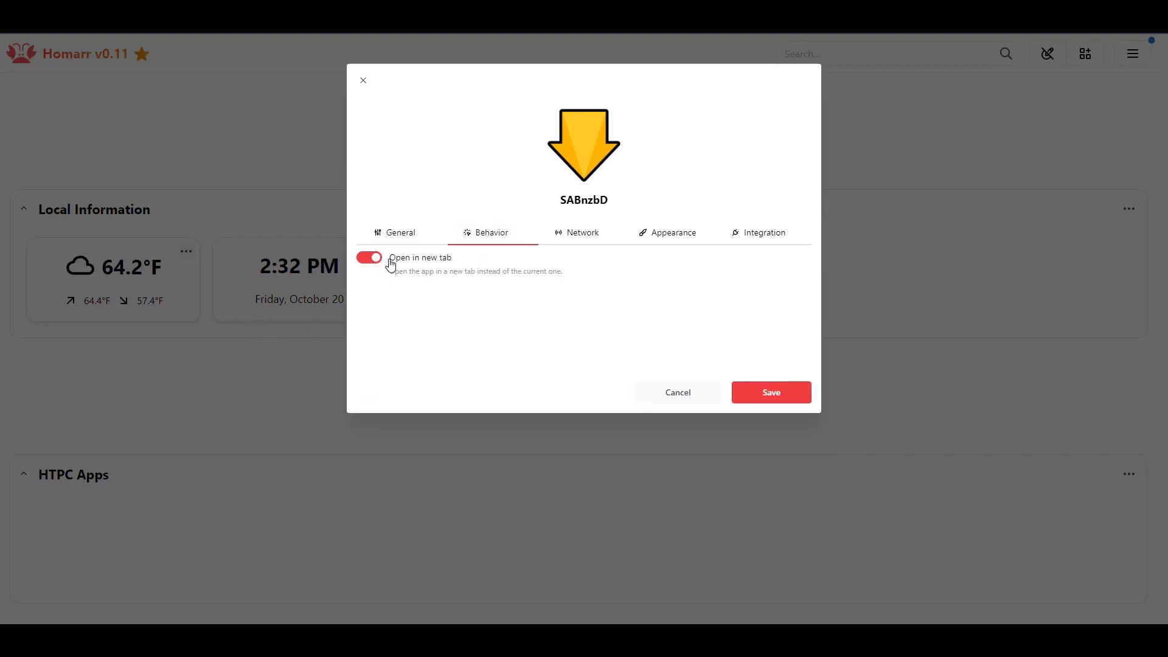
{"action": "left_click", "coordinate": [582, 237]}
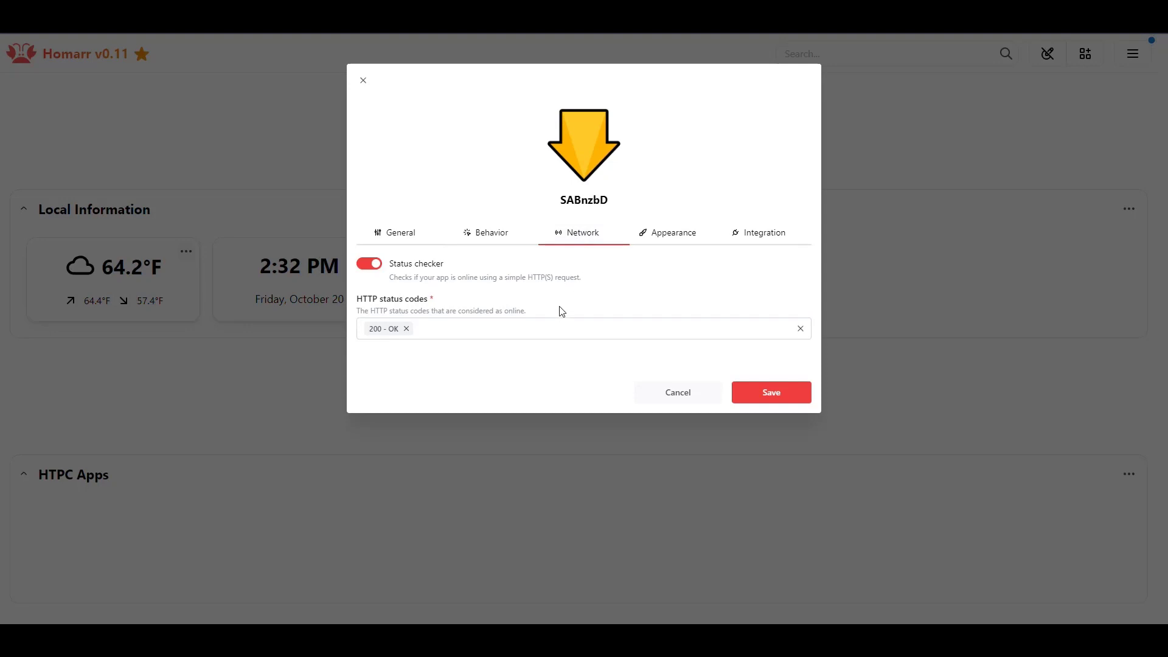
{"action": "right_click", "coordinate": [427, 296]}
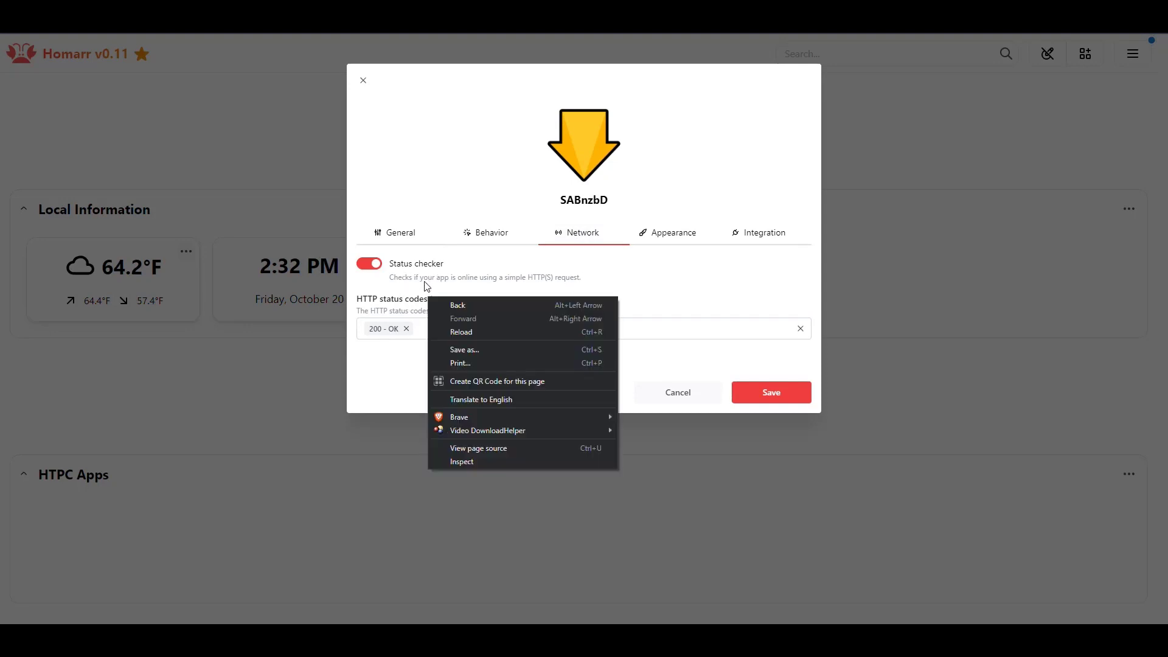
{"action": "left_click", "coordinate": [395, 374]}
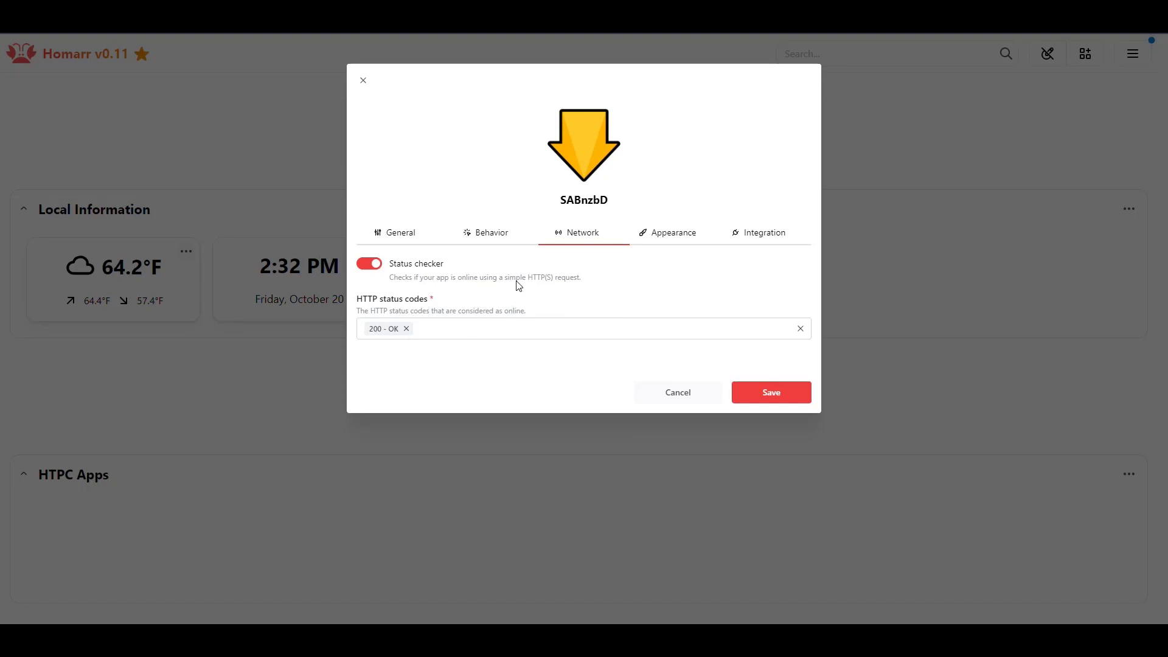
{"action": "left_click", "coordinate": [666, 233]}
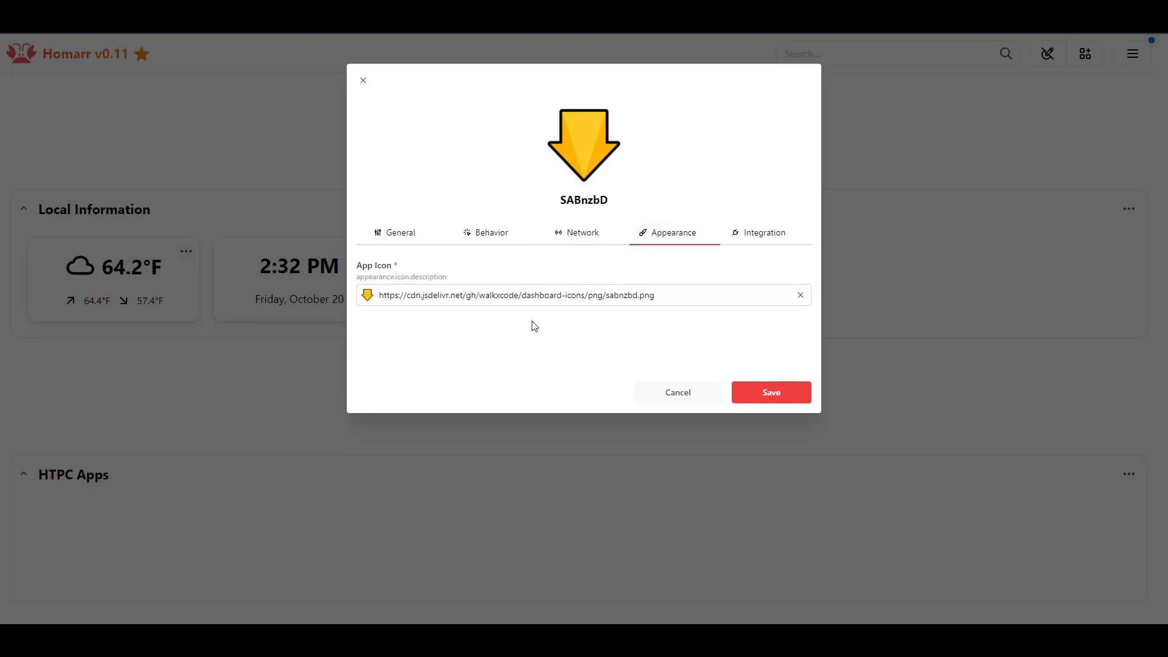
{"action": "left_click_drag", "start_coordinate": [656, 294], "coordinate": [374, 295]}
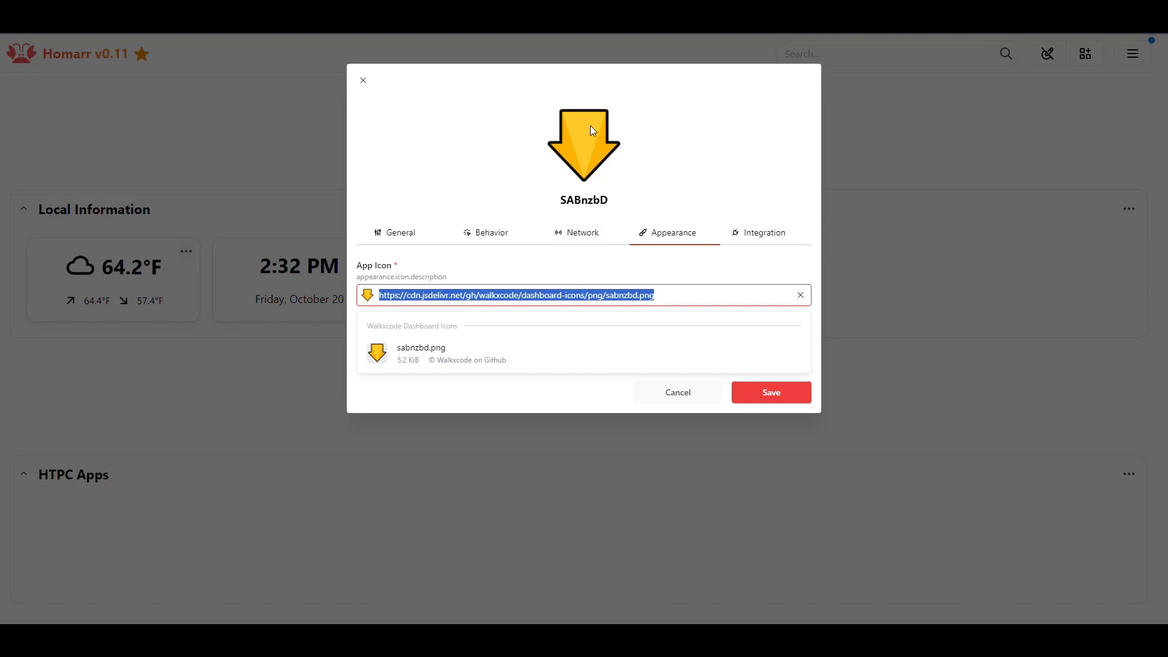
- Set the SABnzbD app's integration to SABnzbd
{"action": "left_click", "coordinate": [764, 232]}
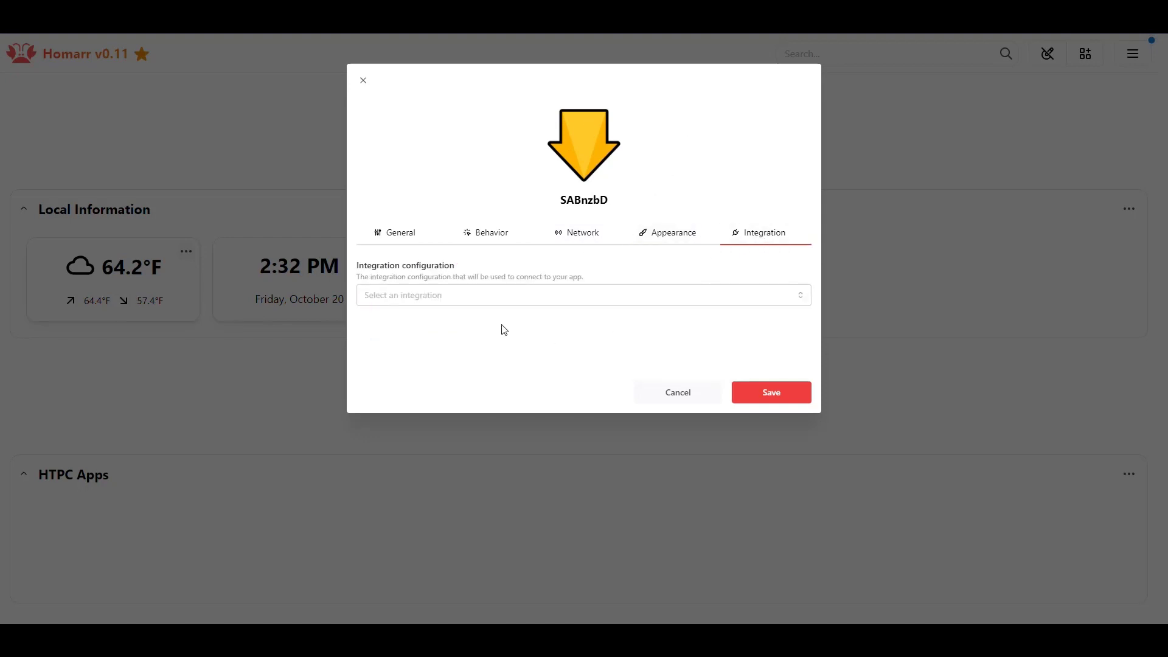
{"action": "left_click", "coordinate": [532, 292]}
{"action": "left_click", "coordinate": [414, 329]}
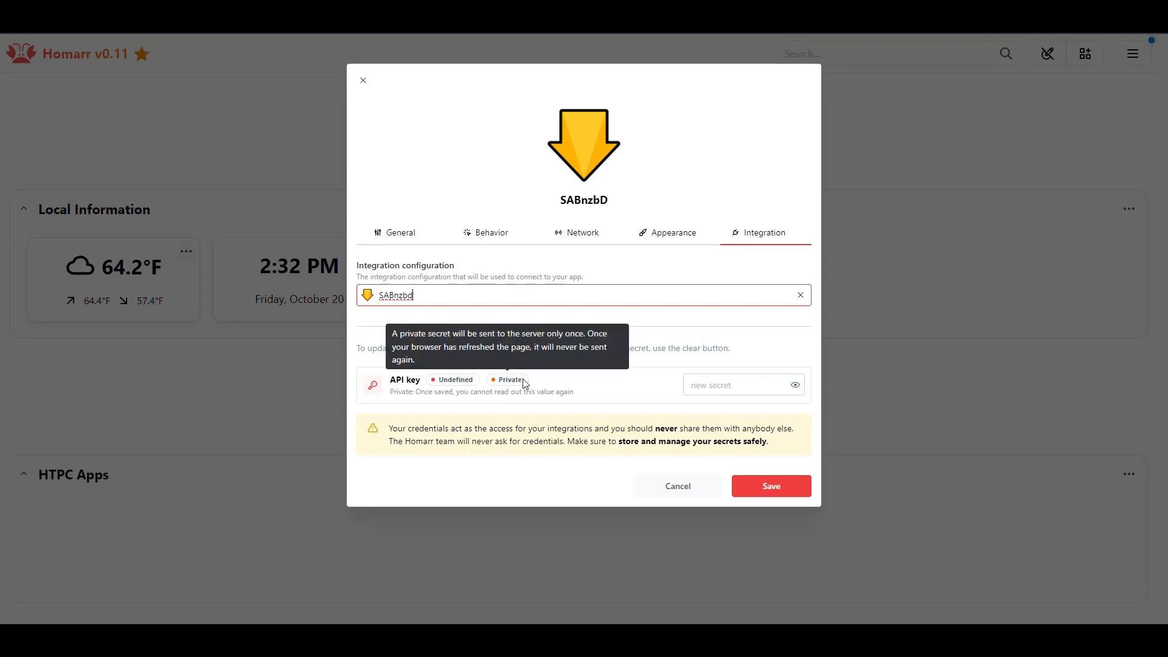
{"action": "left_click", "coordinate": [657, 326]}
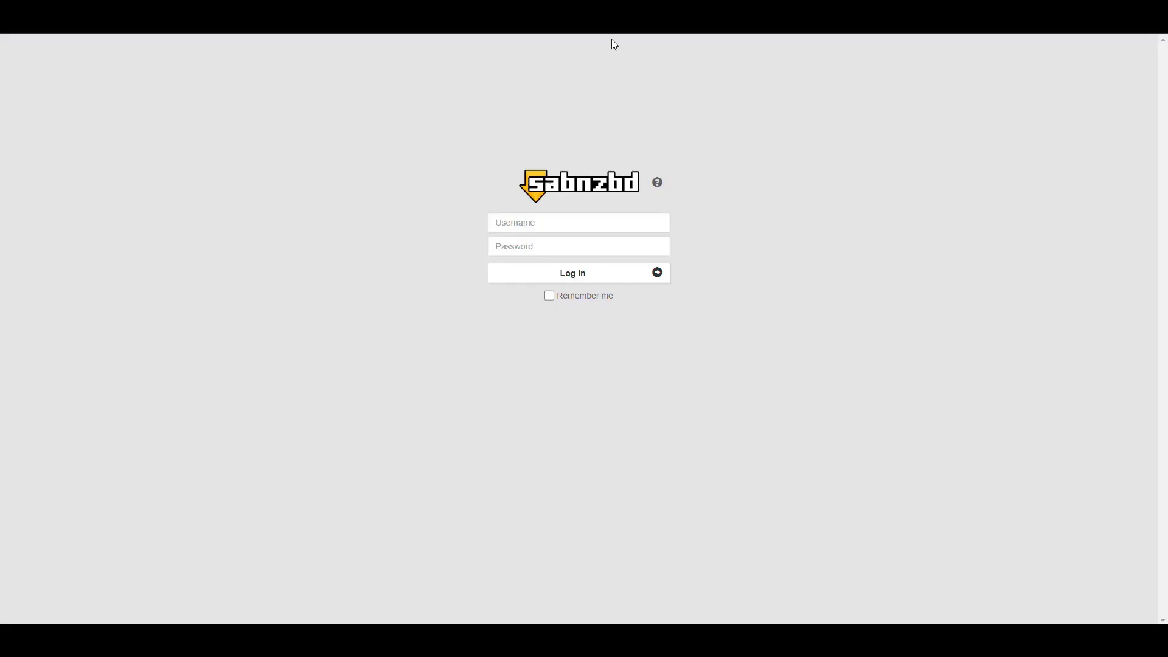
- Sign in to SABnzbd with its username and password
{"action": "type", "text": "sabnzbd"}
{"action": "left_click", "coordinate": [578, 246]}
{"action": "type", "text": "admin"}
{"action": "left_click", "coordinate": [581, 274]}
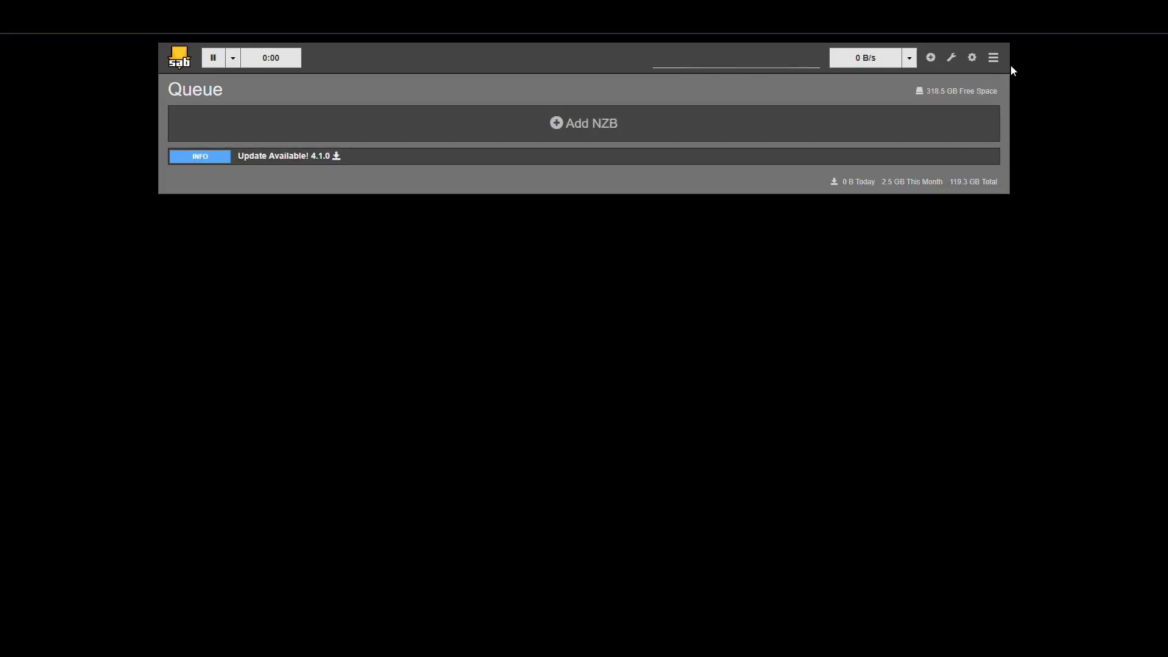
- Copy the API key from SABnzbd's General settings into Homarr's integration API key field
{"action": "left_click", "coordinate": [973, 58]}
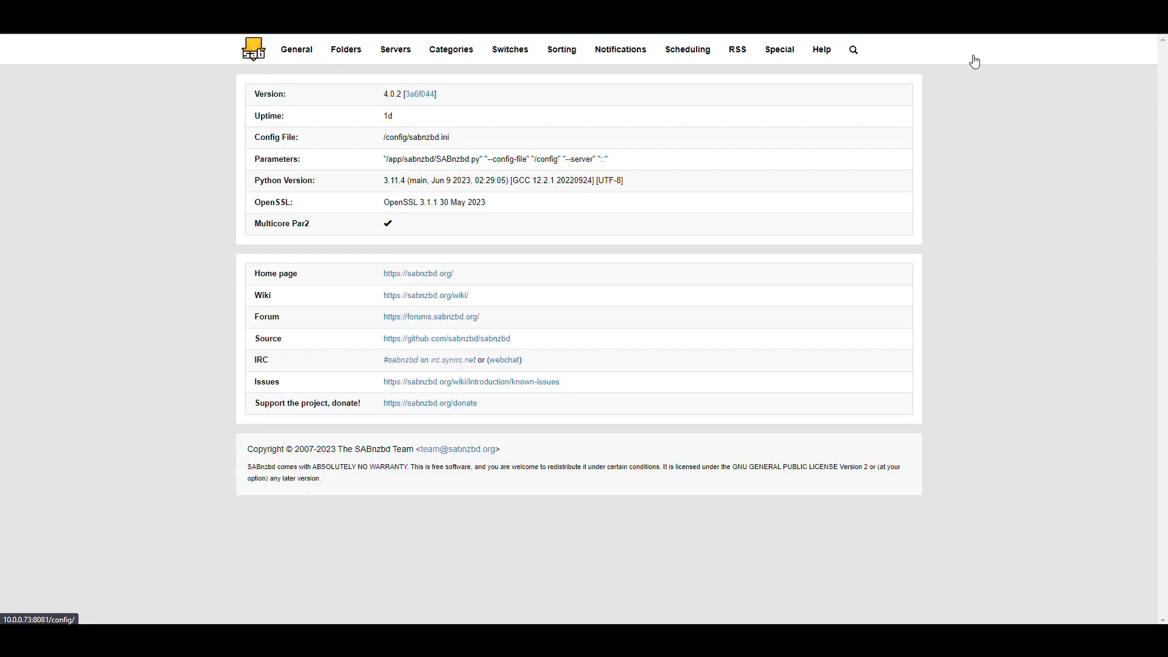
{"action": "left_click", "coordinate": [297, 51]}
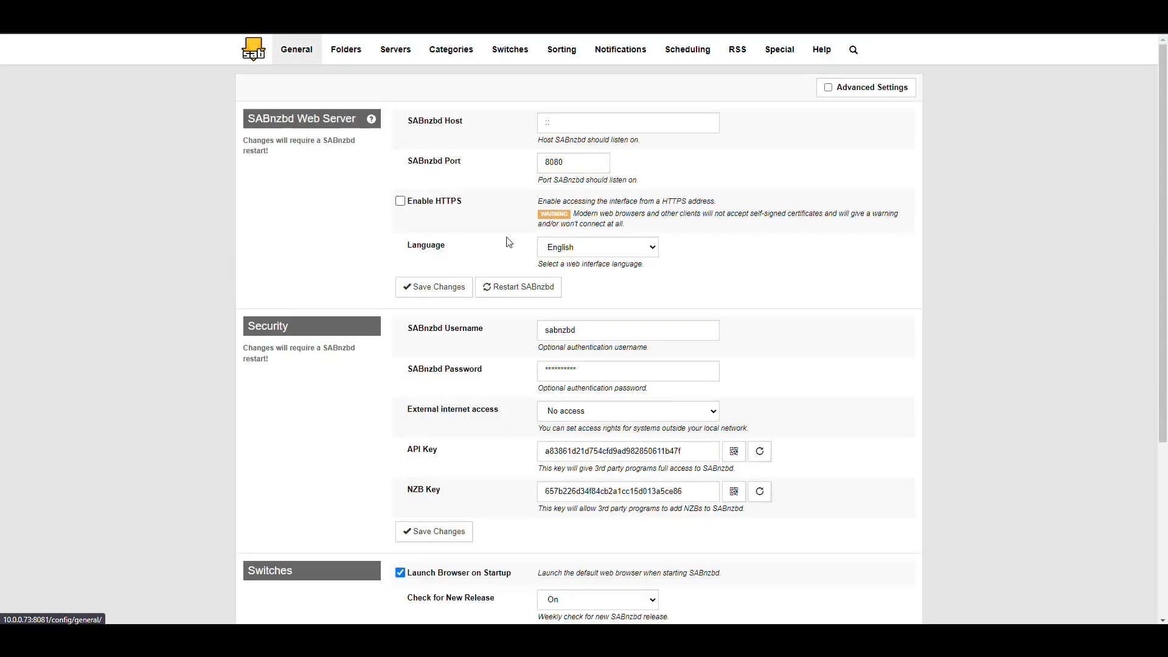
{"action": "left_click_drag", "start_coordinate": [700, 452], "coordinate": [511, 454]}
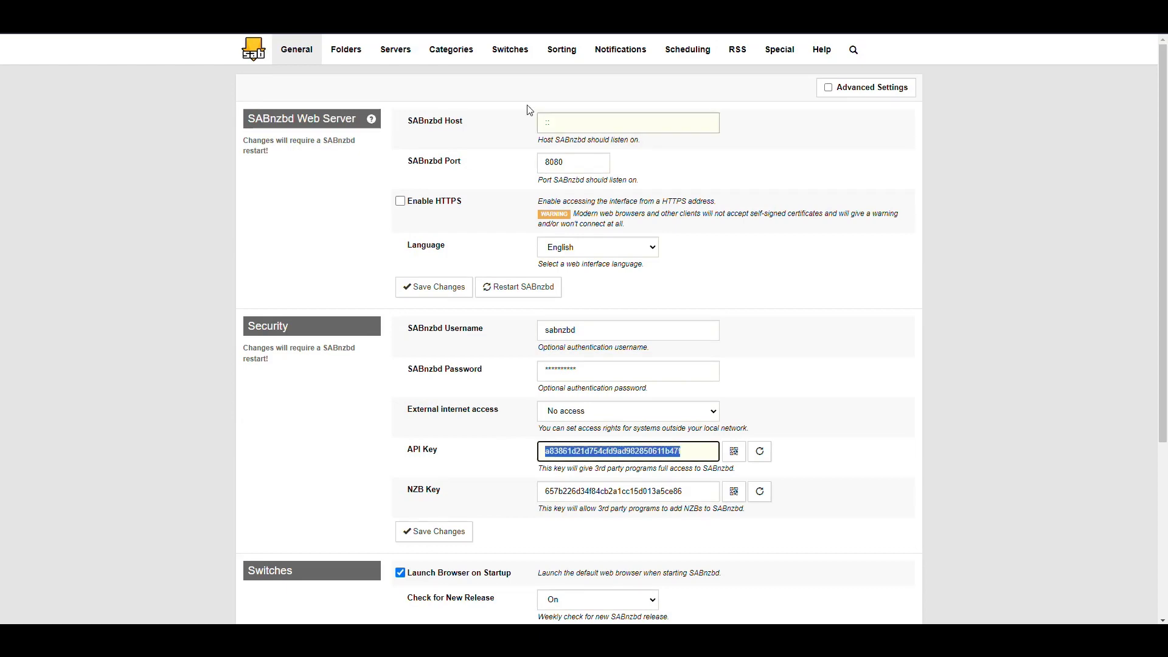
{"action": "key", "text": "alt+Tab"}
{"action": "left_click", "coordinate": [744, 384]}
{"action": "key", "text": "ctrl+v"}
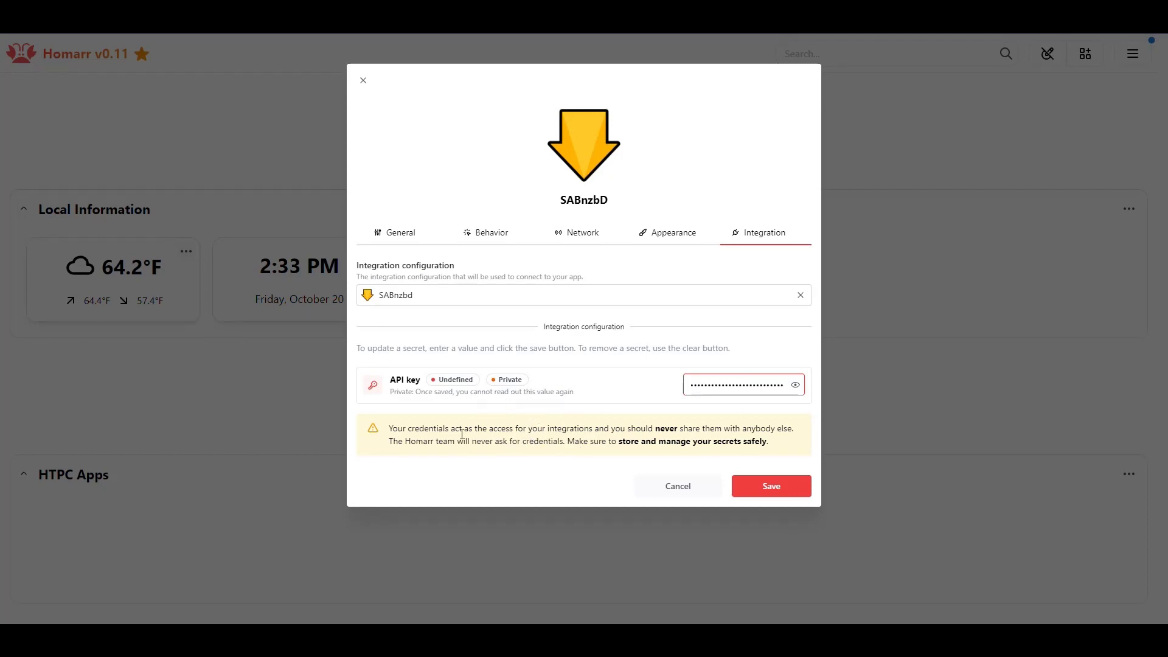
- Save the SABnzbD app and drop its tile into the HTPC Apps category
{"action": "left_click", "coordinate": [771, 486]}
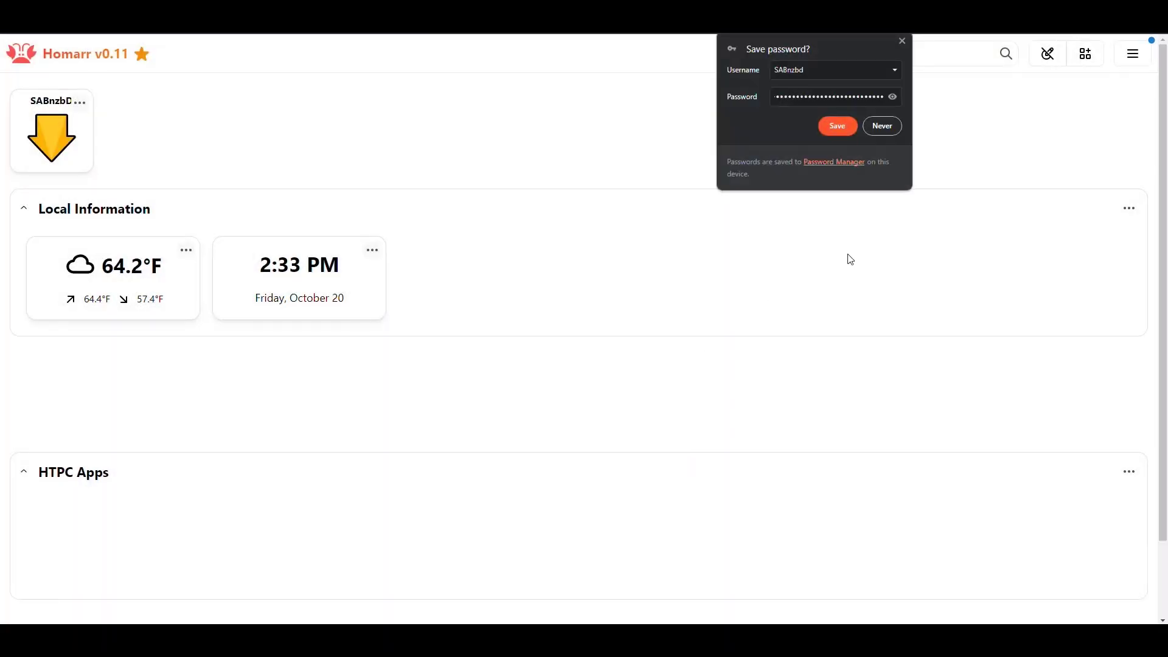
{"action": "left_click", "coordinate": [904, 44]}
{"action": "left_click_drag", "start_coordinate": [52, 134], "coordinate": [125, 531]}
- Shift the SABnzbD tile to the first slot of HTPC Apps
{"action": "scroll", "coordinate": [384, 468], "scroll_direction": "down", "scroll_amount": 2}
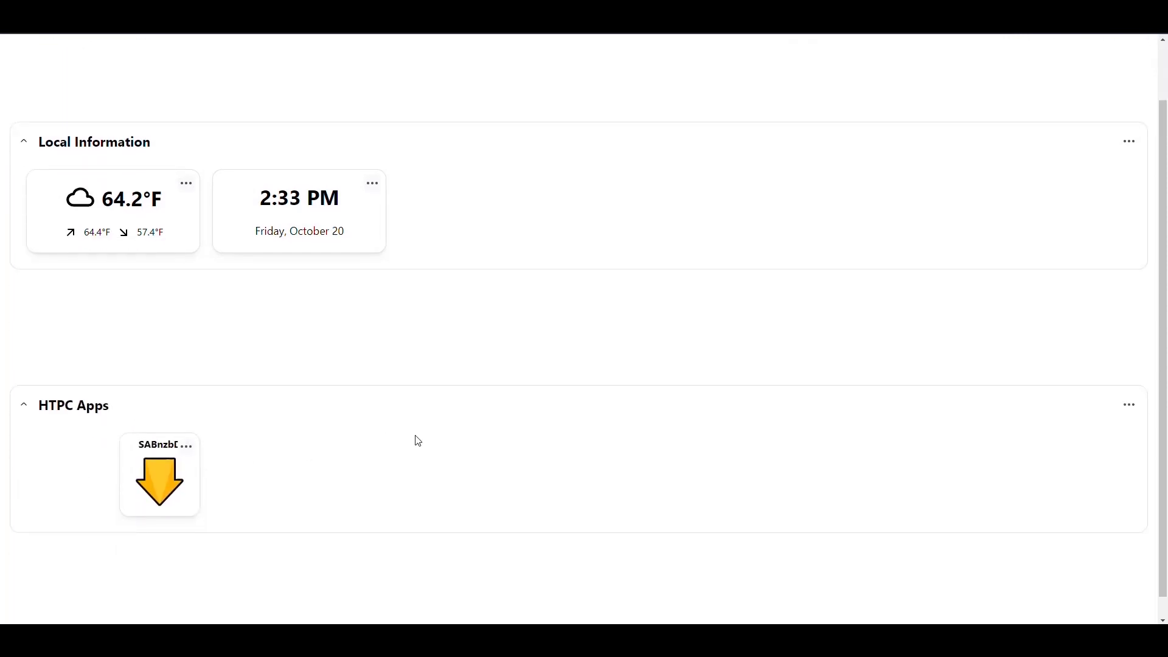
{"action": "left_click_drag", "start_coordinate": [141, 434], "coordinate": [68, 456]}
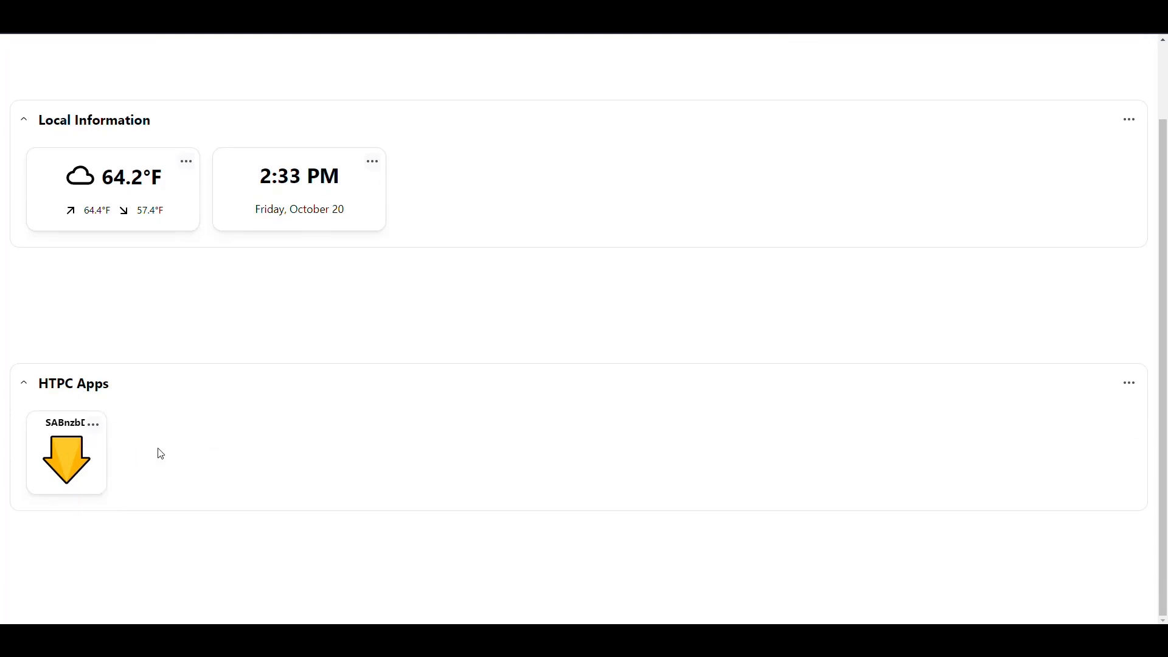
{"action": "scroll", "coordinate": [585, 332], "scroll_direction": "up", "scroll_amount": 2}
{"action": "scroll", "coordinate": [585, 332], "scroll_direction": "down", "scroll_amount": 2}
{"action": "scroll", "coordinate": [589, 336], "scroll_direction": "up", "scroll_amount": 2}
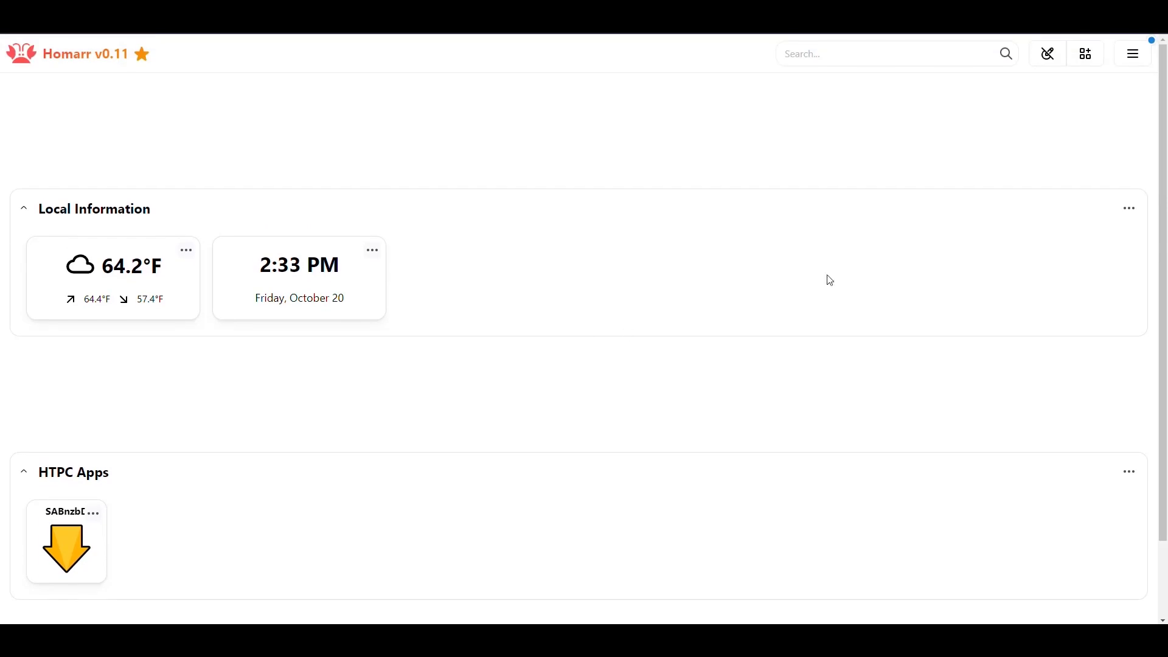
- Save the layout, expand HTPC Apps and launch SABnzbd from its tile
{"action": "left_click", "coordinate": [1051, 59]}
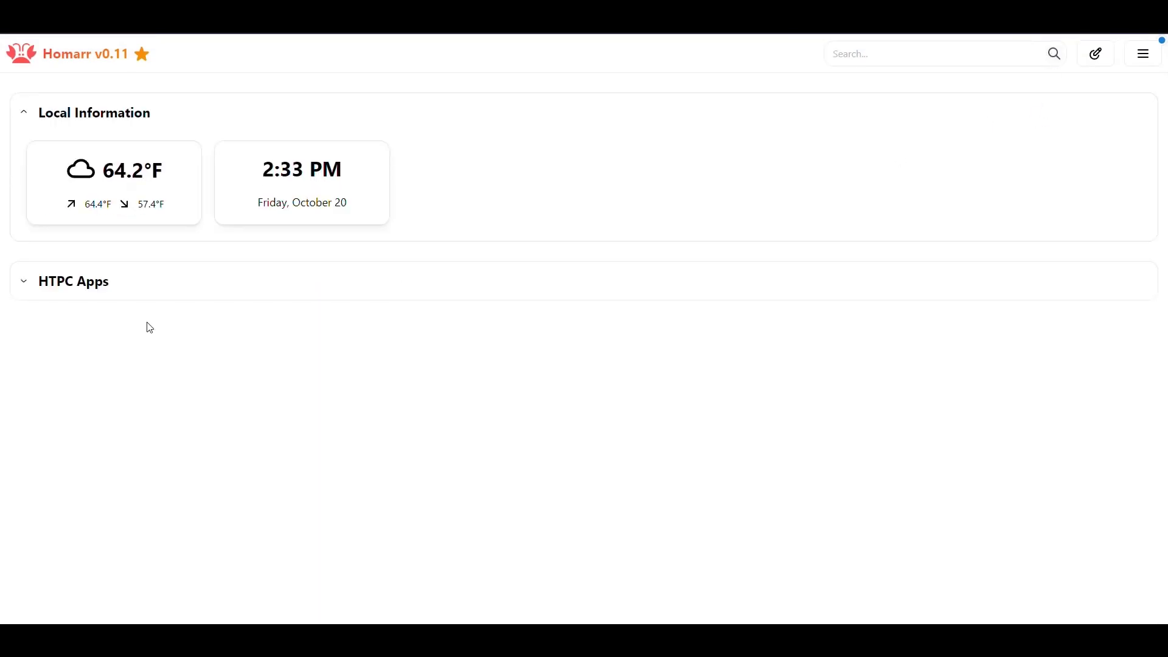
{"action": "left_click", "coordinate": [31, 294]}
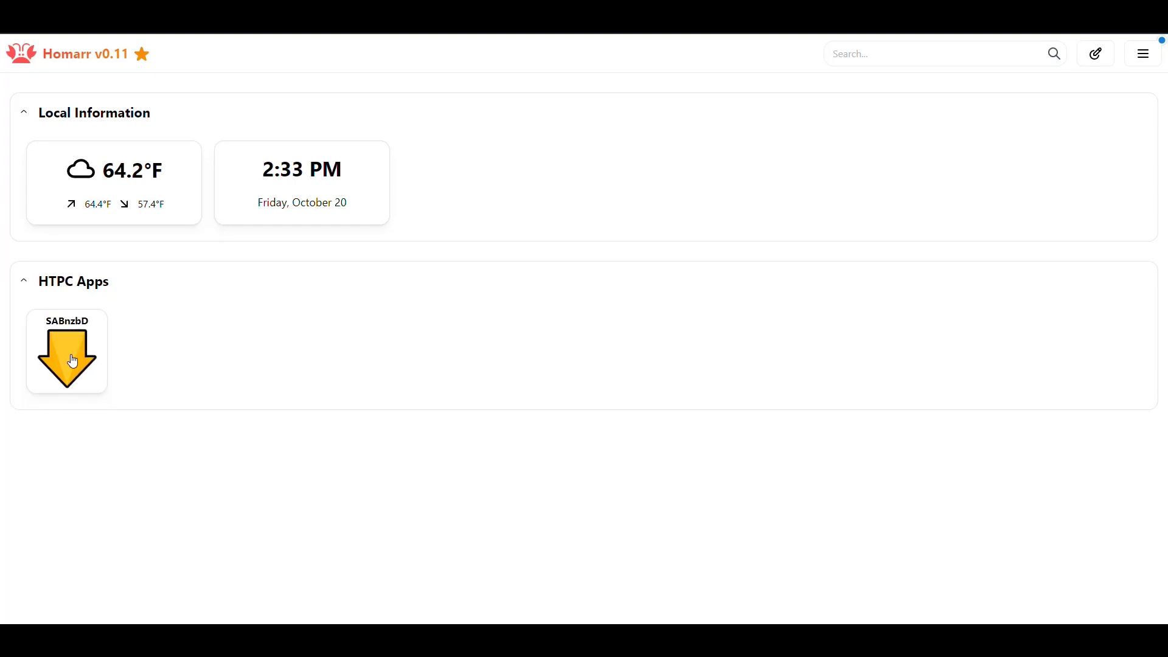
{"action": "left_click", "coordinate": [71, 359]}
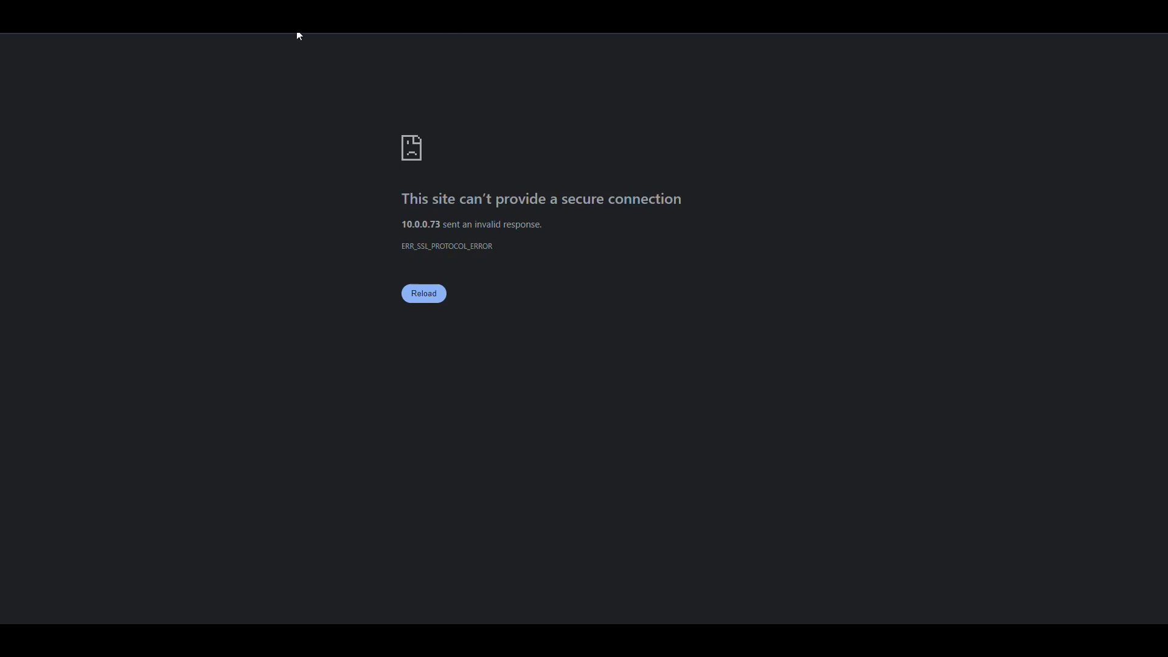
{"action": "key", "text": "ctrl+l"}
{"action": "type", "text": "http://10.0.0.73:8080"}
{"action": "key", "text": "Return"}
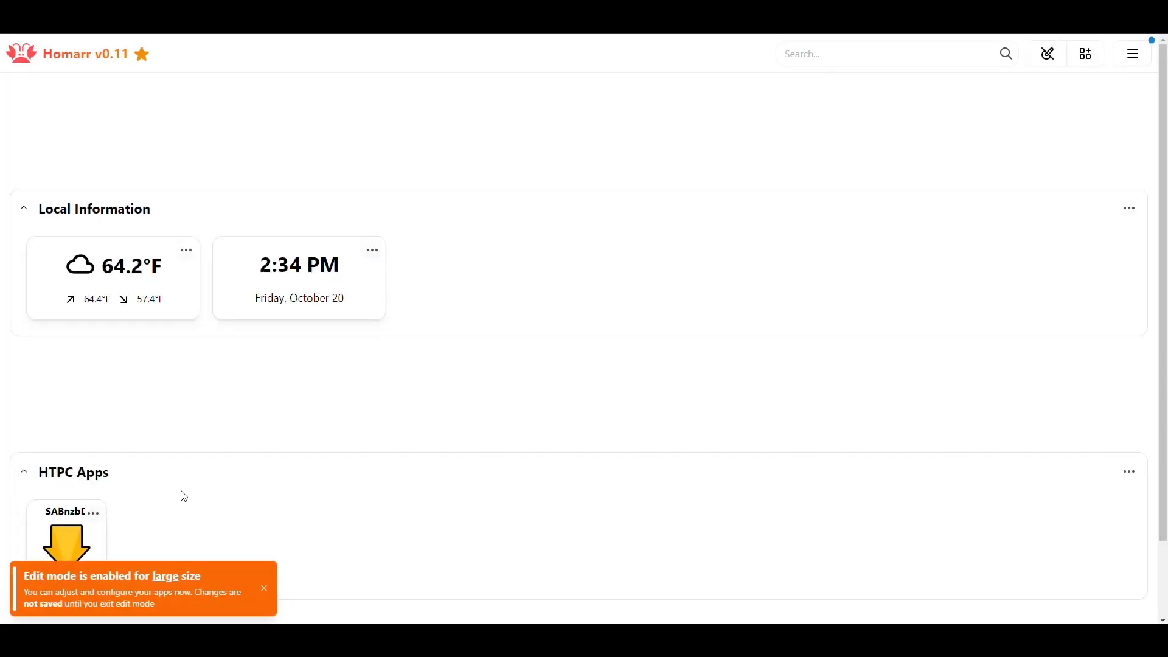
- Change the SABnzbd tile's external and internal addresses from https to http and save
{"action": "left_click", "coordinate": [93, 514]}
{"action": "left_click", "coordinate": [145, 493]}
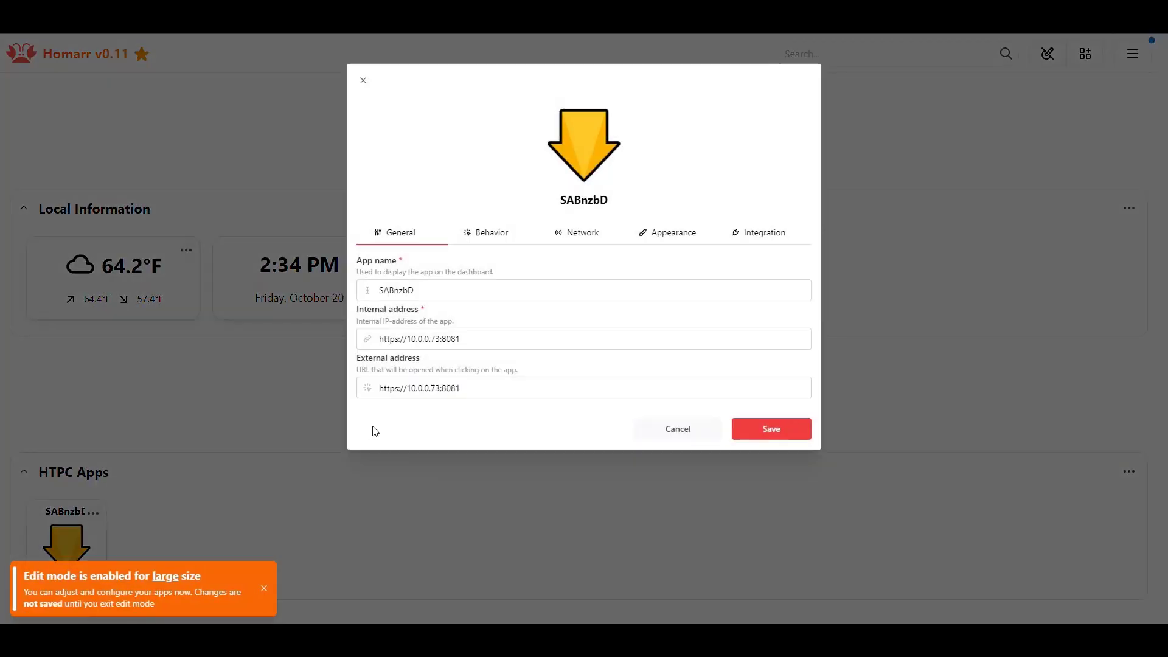
{"action": "left_click", "coordinate": [390, 390]}
{"action": "key", "text": "BackSpace"}
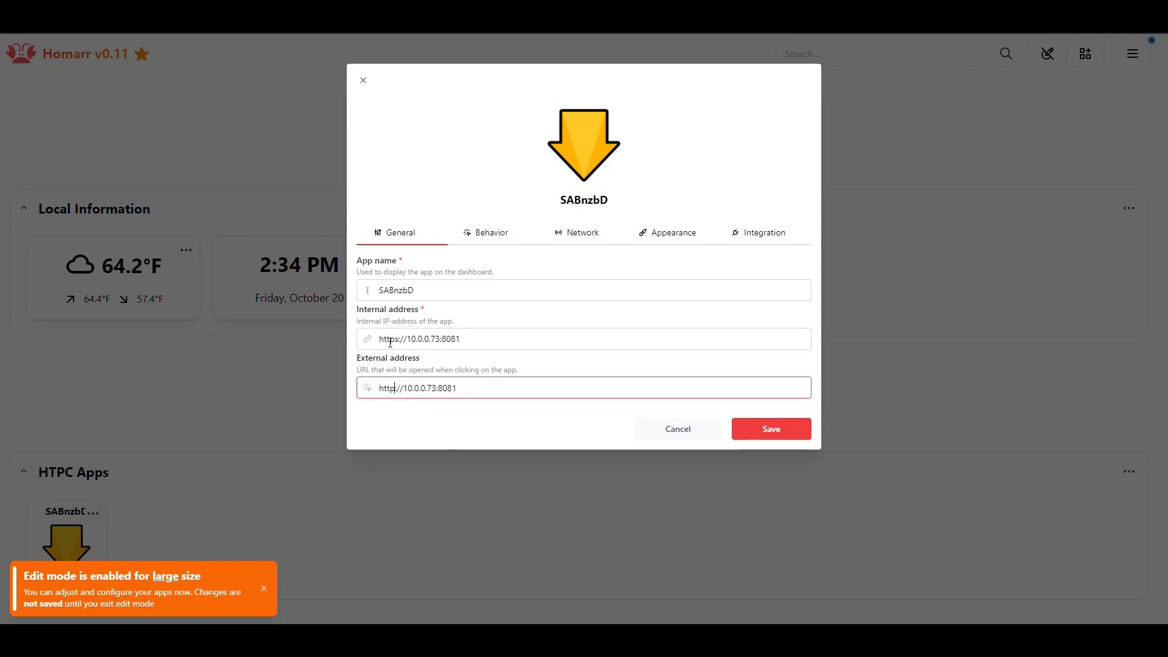
{"action": "left_click", "coordinate": [396, 339]}
{"action": "key", "text": "BackSpace"}
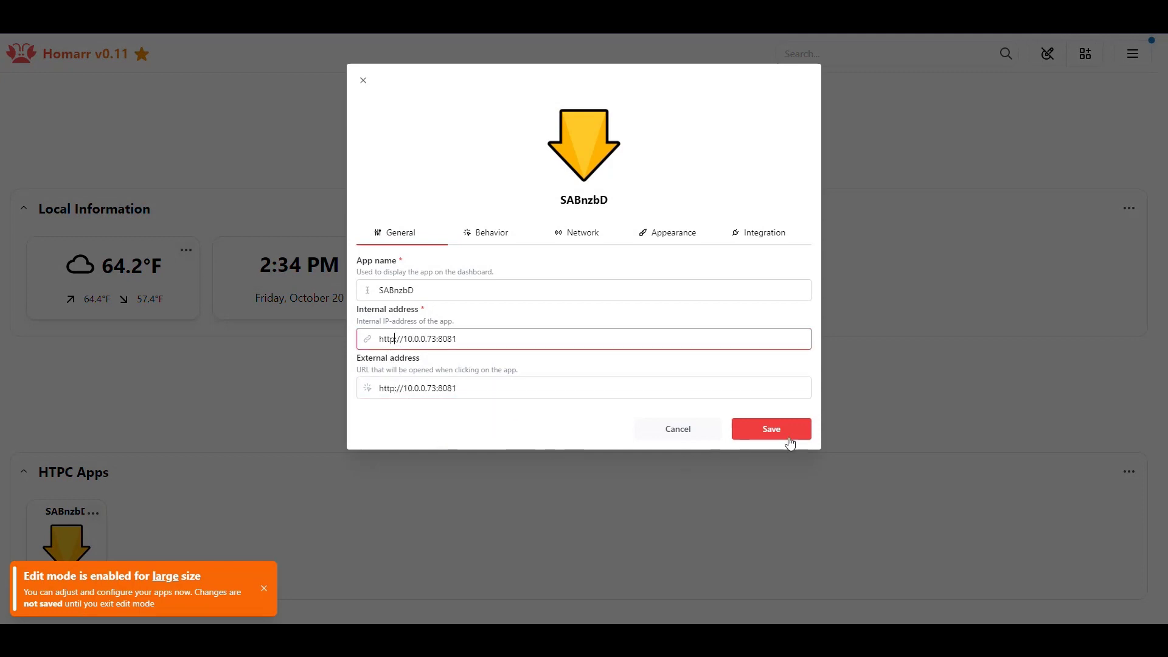
{"action": "left_click", "coordinate": [789, 435]}
- Leave edit mode and confirm the SABnzbd tile opens its Queue page
{"action": "left_click", "coordinate": [1048, 54]}
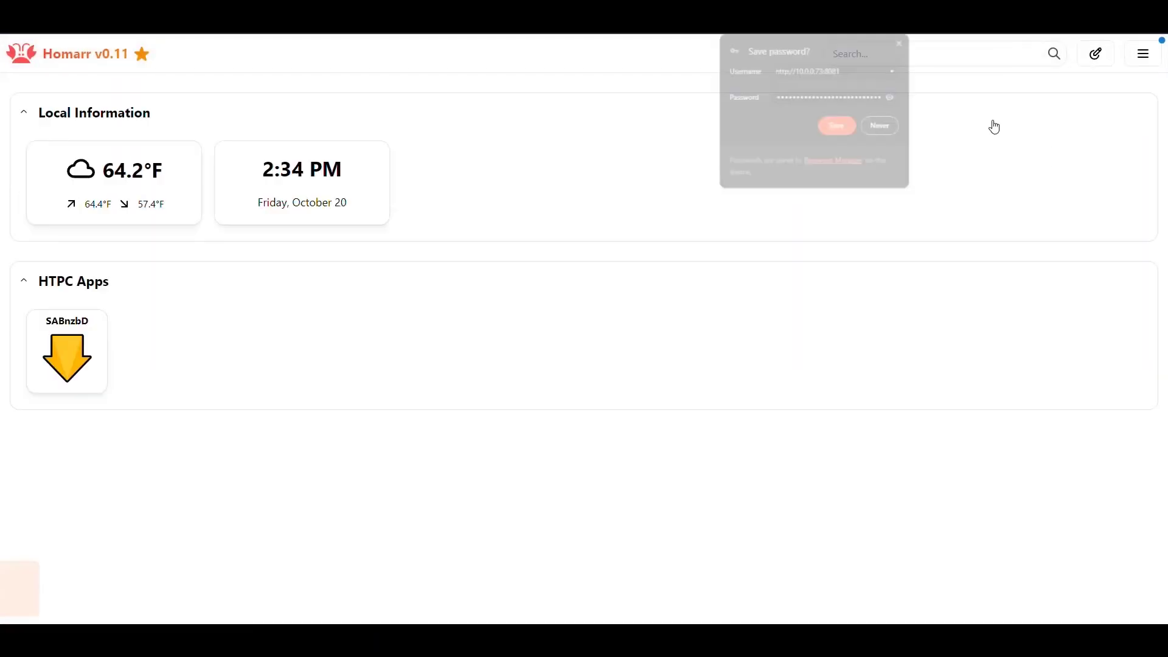
{"action": "left_click", "coordinate": [903, 41]}
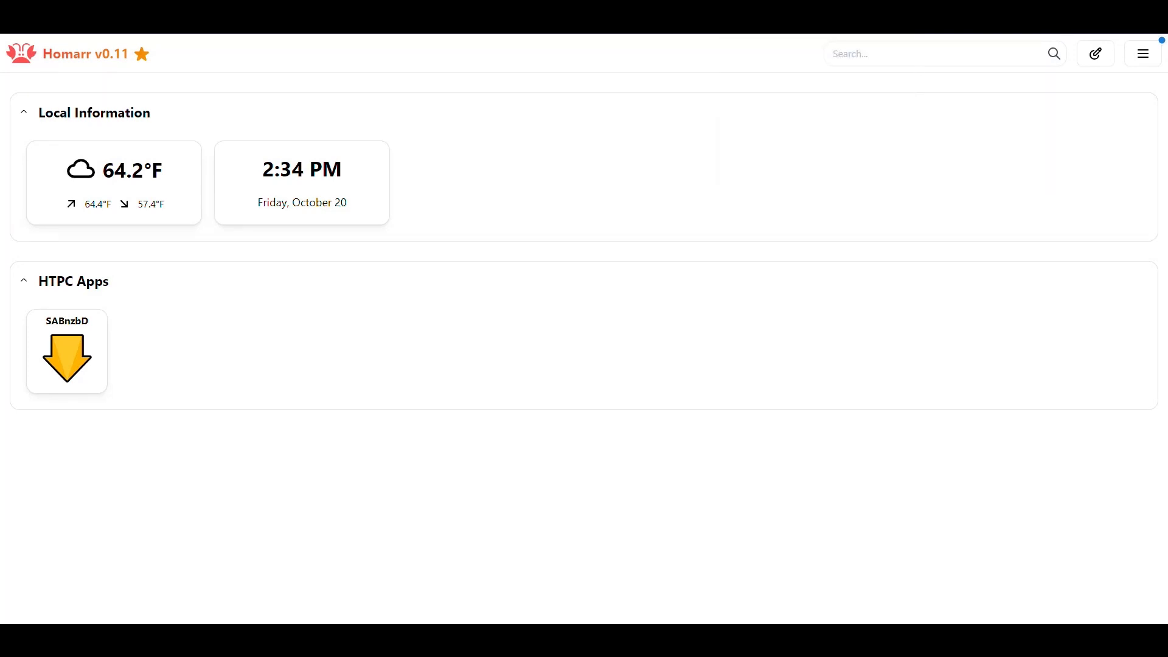
{"action": "left_click", "coordinate": [67, 353]}
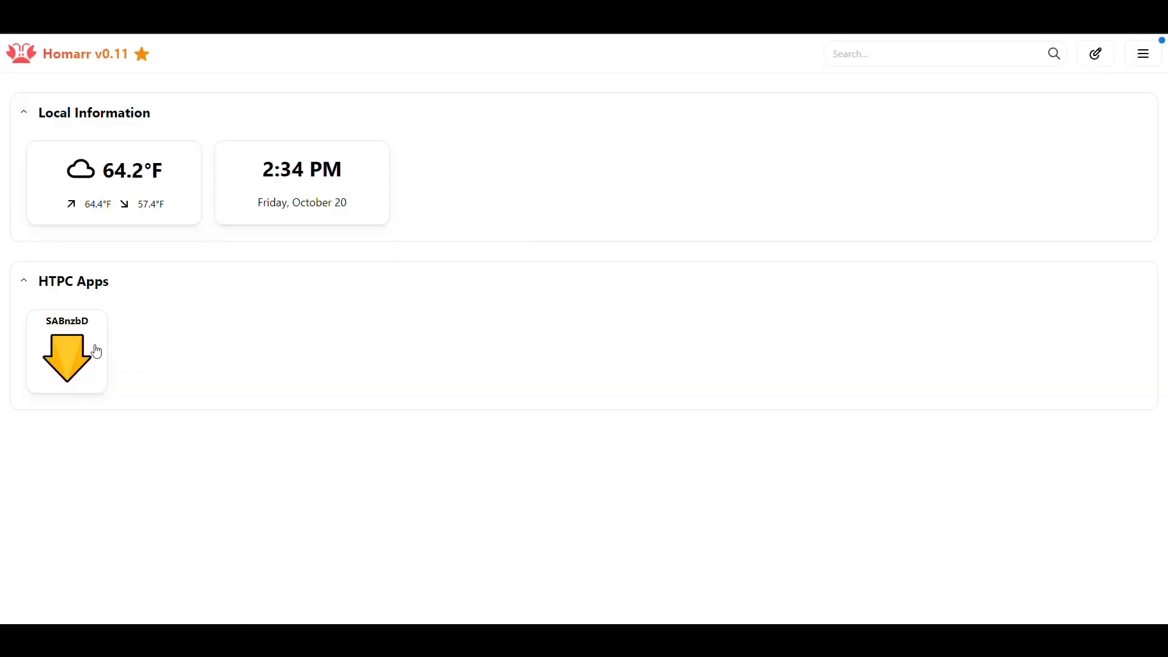
{"action": "left_click", "coordinate": [97, 352]}
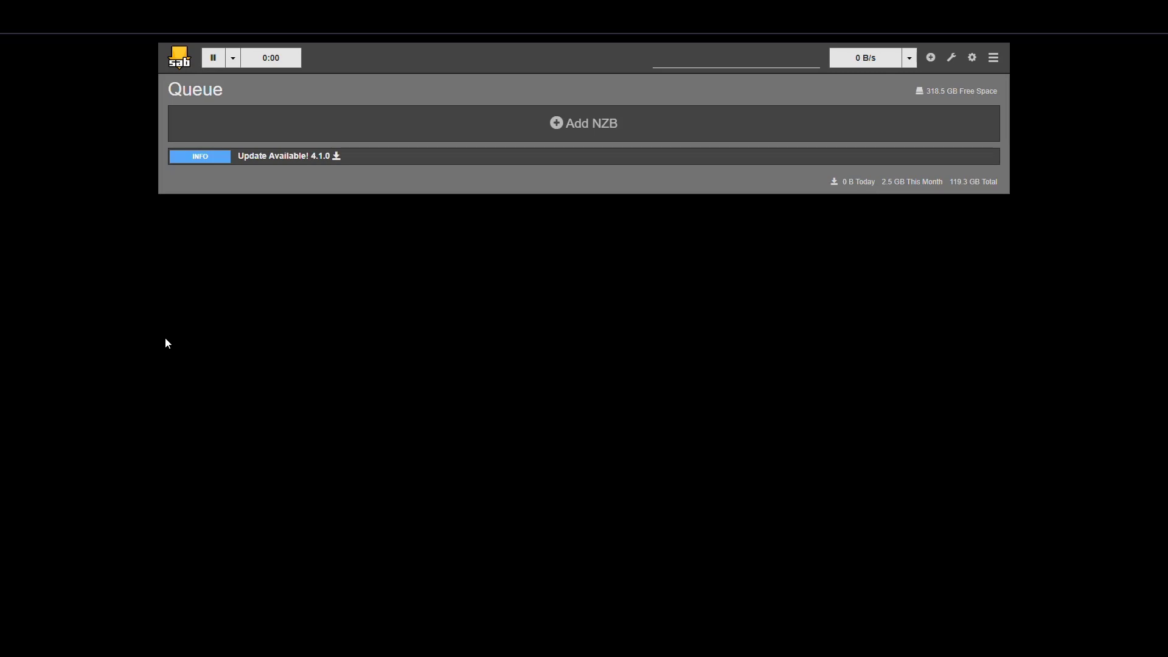
{"action": "key", "text": "alt+Left"}
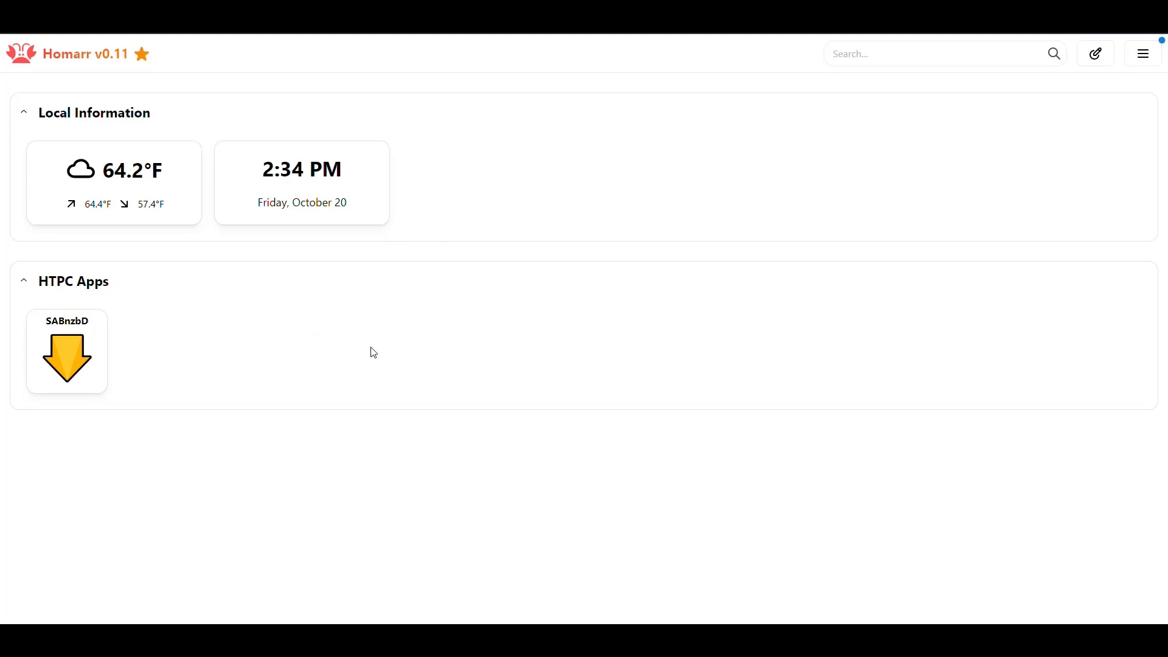
- Collapse Local Information and start a new app named QBitTorrent in edit mode
{"action": "left_click", "coordinate": [60, 113]}
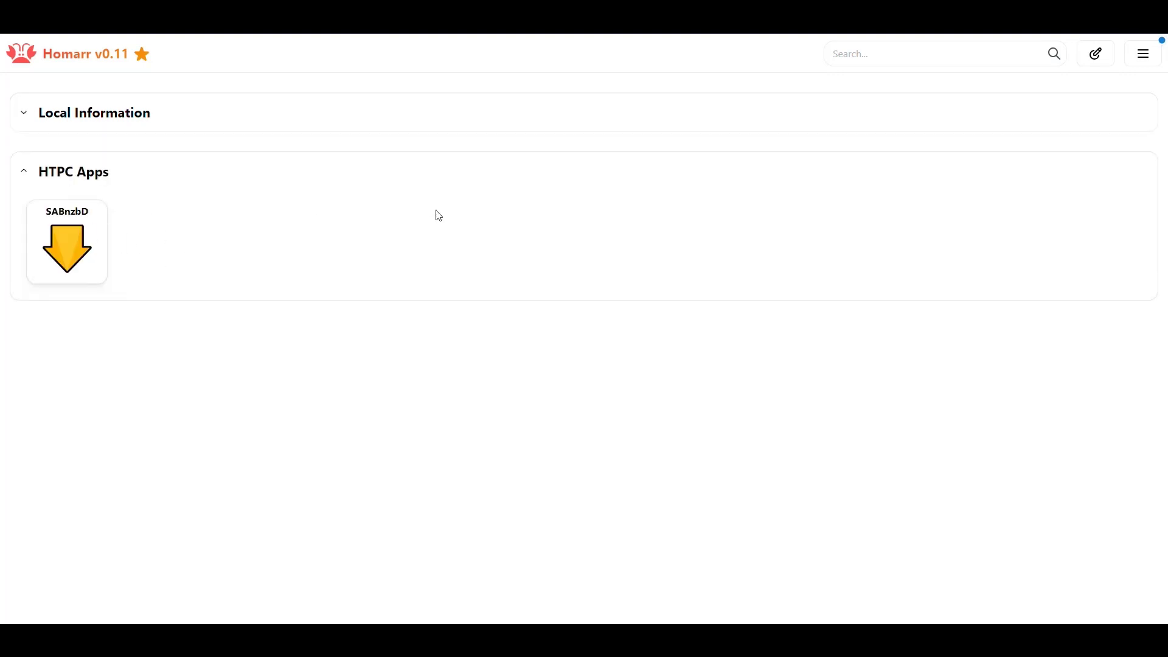
{"action": "left_click", "coordinate": [1095, 55]}
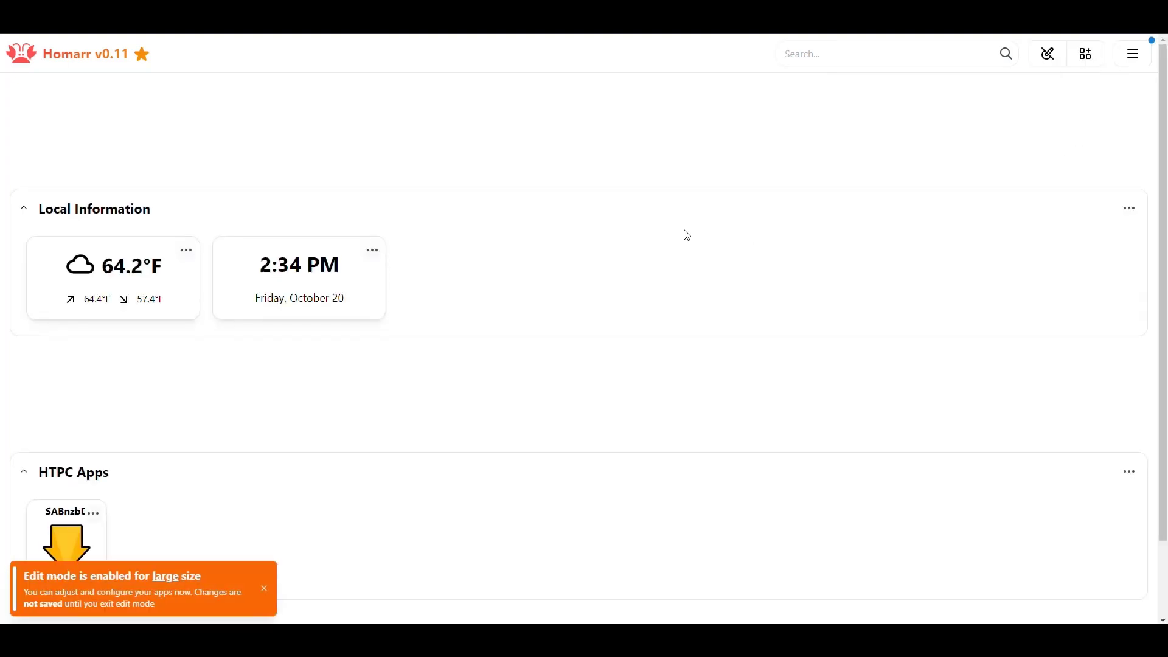
{"action": "left_click", "coordinate": [1088, 55]}
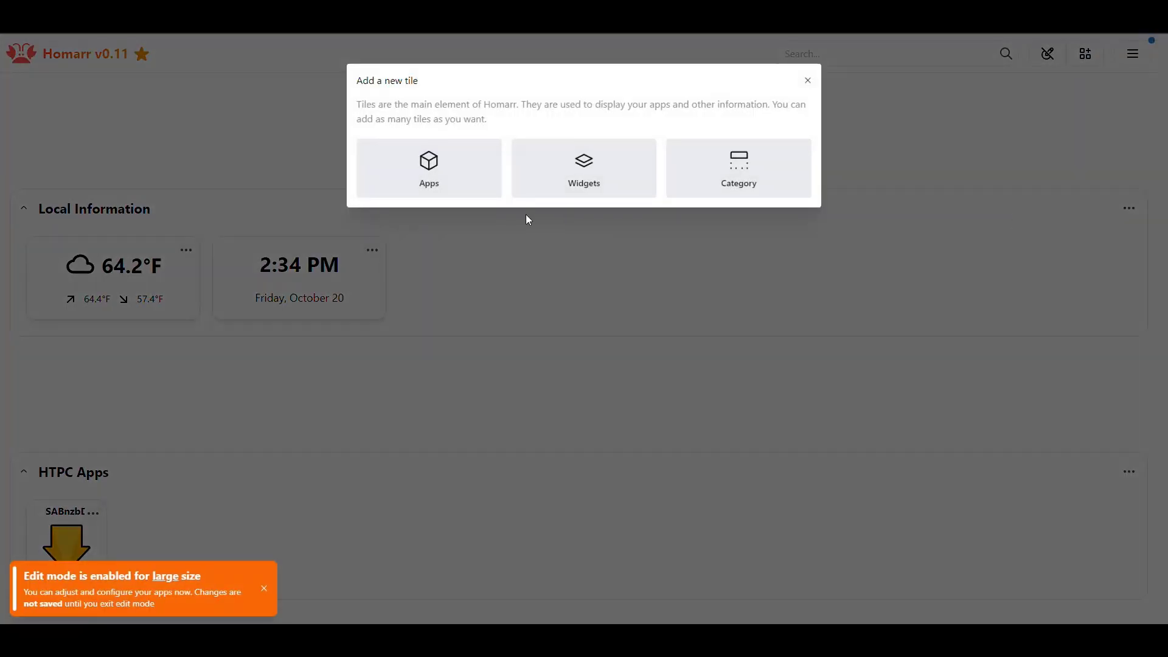
{"action": "left_click", "coordinate": [429, 169]}
{"action": "left_click_drag", "start_coordinate": [456, 290], "coordinate": [272, 285]}
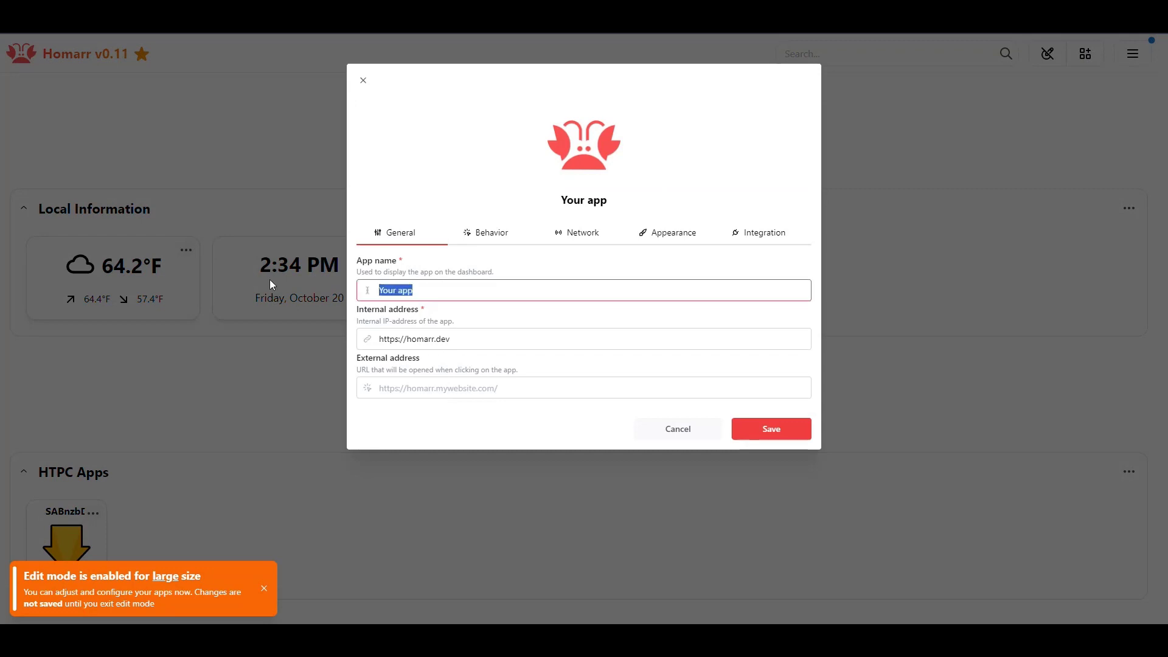
{"action": "type", "text": "QBitTorrent"}
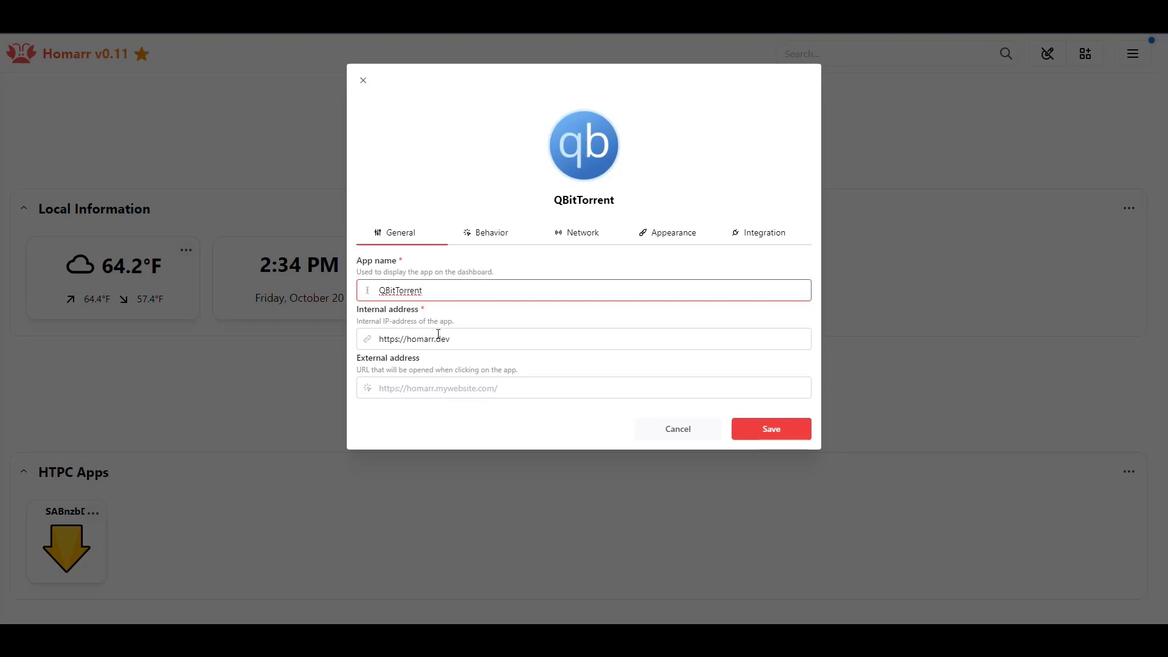
{"action": "left_click_drag", "start_coordinate": [466, 338], "coordinate": [424, 338]}
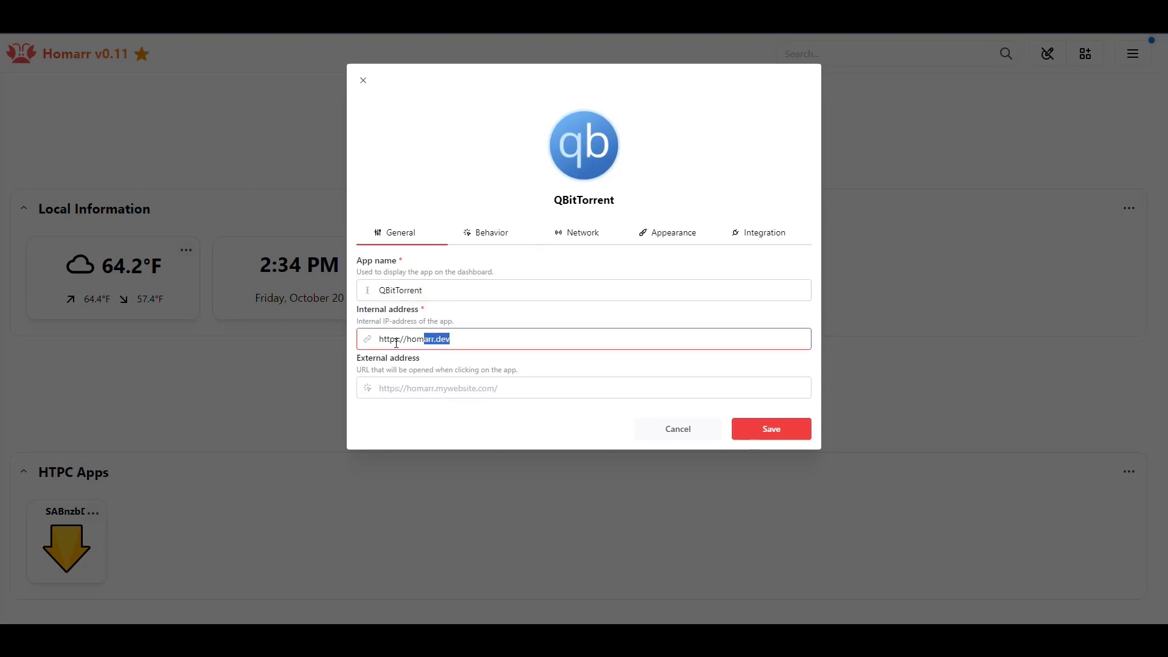
{"action": "key", "text": "BackSpace"}
{"action": "key", "text": "shift+End"}
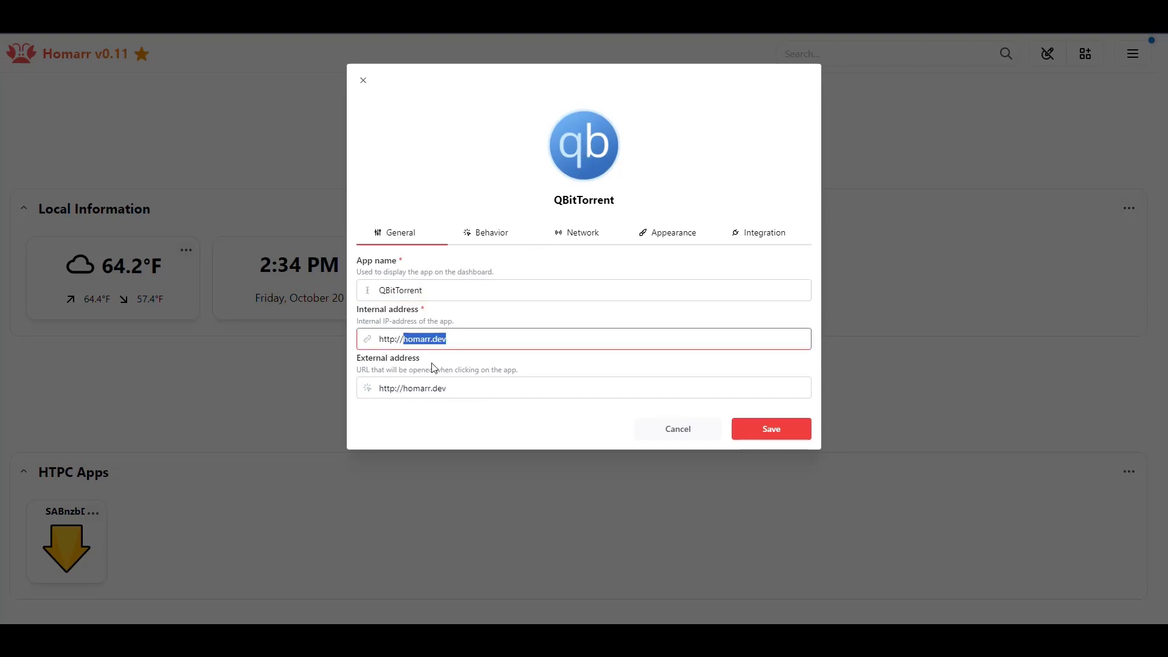
{"action": "key", "text": "BackSpace"}
{"action": "type", "text": "10.0.0."}
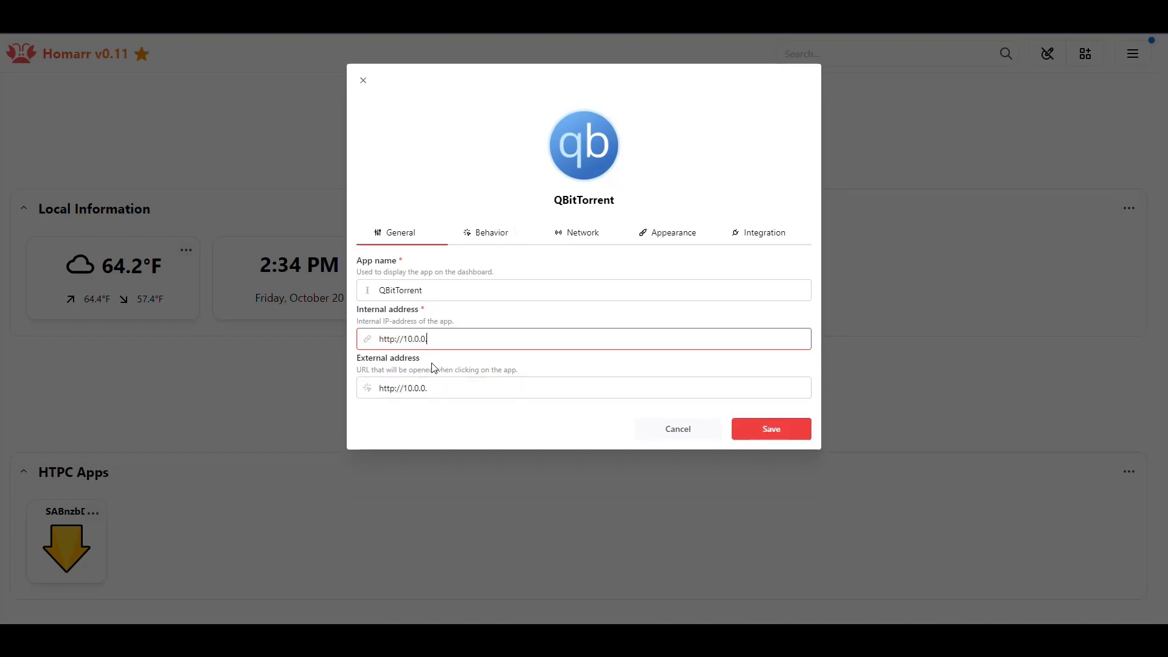
{"action": "type", "text": "73:8080"}
- Choose the qBittorrent integration for the new app
{"action": "left_click", "coordinate": [491, 236]}
{"action": "left_click", "coordinate": [583, 240]}
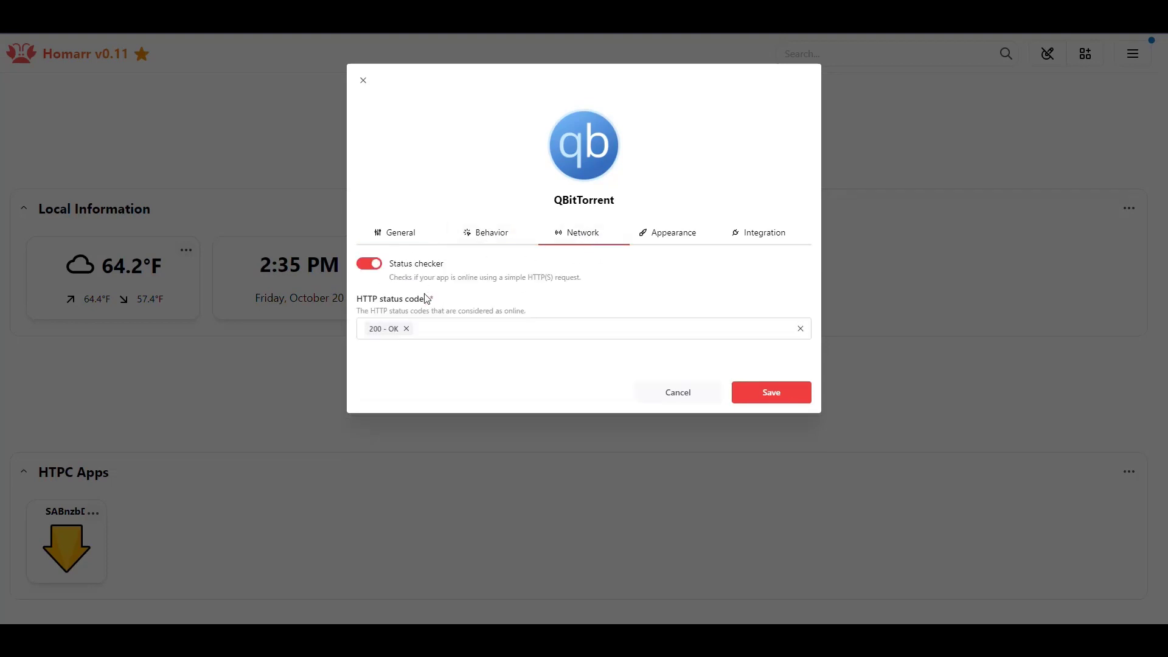
{"action": "left_click", "coordinate": [667, 233]}
{"action": "left_click", "coordinate": [744, 243]}
{"action": "left_click", "coordinate": [444, 295]}
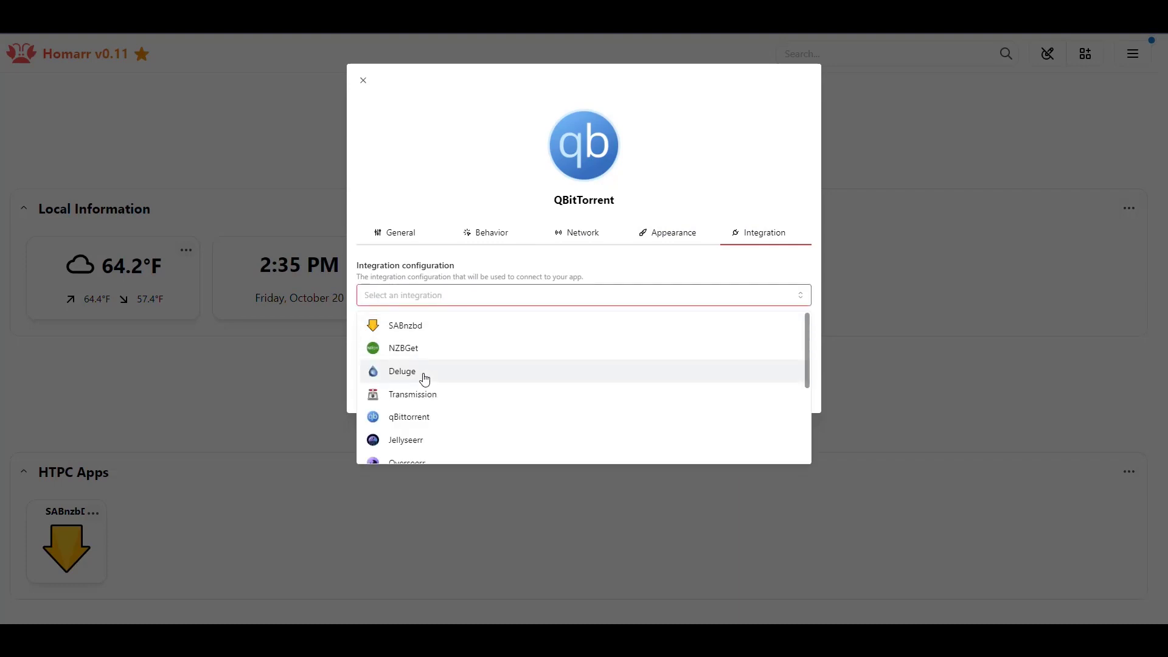
{"action": "left_click", "coordinate": [426, 413]}
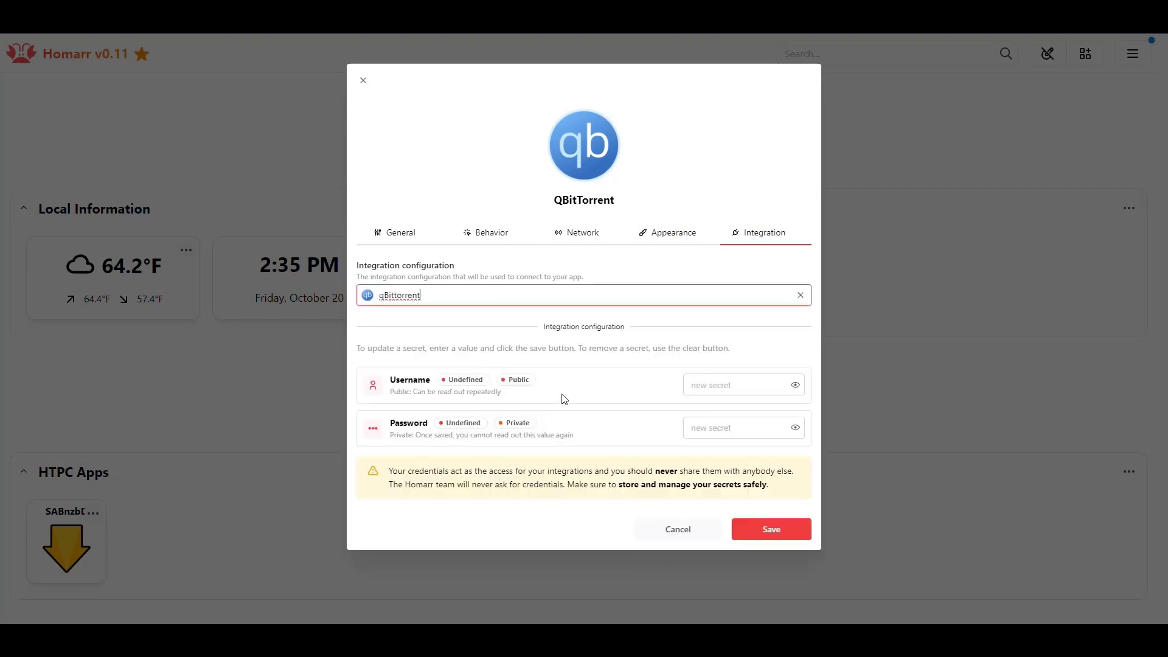
- Enter the qBittorrent integration username and account password
{"action": "left_click", "coordinate": [712, 378]}
{"action": "type", "text": "abittorrent"}
{"action": "left_click", "coordinate": [803, 388]}
{"action": "left_click_drag", "start_coordinate": [761, 384], "coordinate": [595, 396]}
{"action": "left_click", "coordinate": [710, 429]}
{"action": "key", "text": "ctrl+v"}
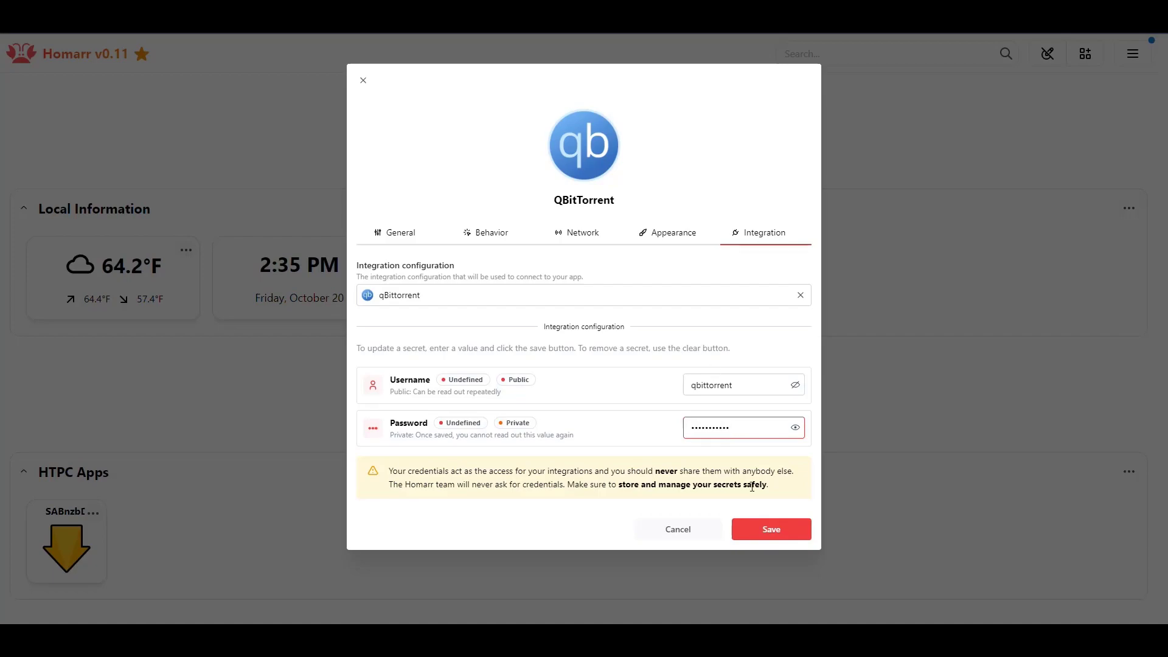
- Save the QBitTorrent app and move its tile into HTPC Apps beside SABnzbd
{"action": "left_click", "coordinate": [793, 531]}
{"action": "left_click_drag", "start_coordinate": [67, 155], "coordinate": [190, 576]}
{"action": "left_click", "coordinate": [1130, 209]}
{"action": "left_click", "coordinate": [1073, 152]}
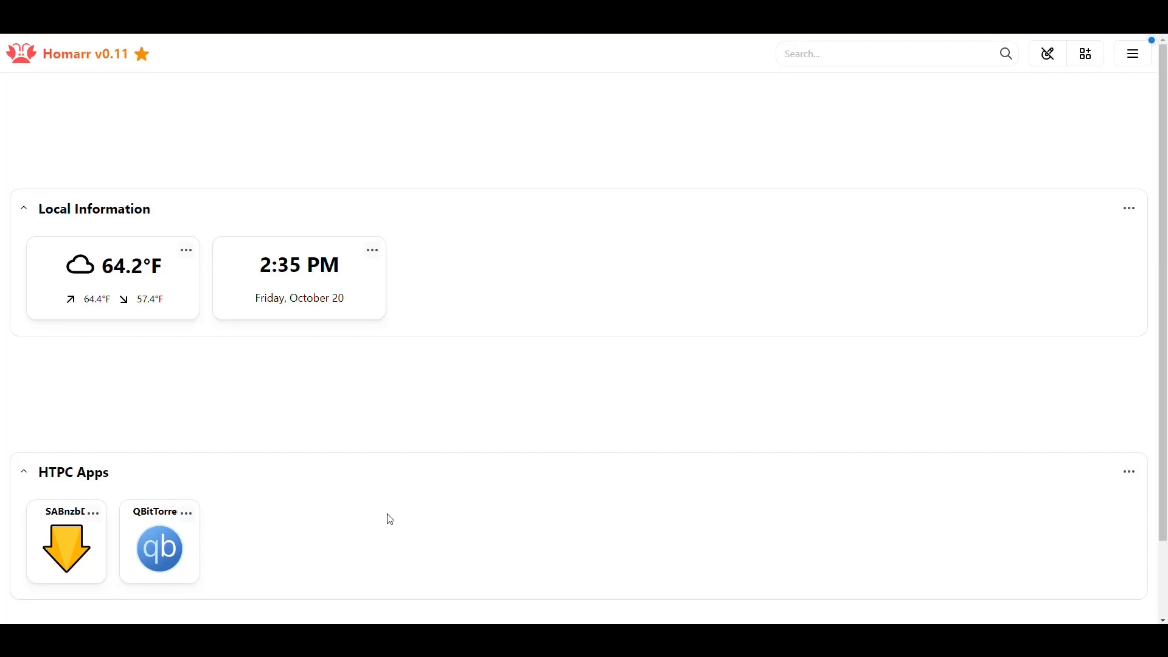
{"action": "left_click", "coordinate": [1086, 54]}
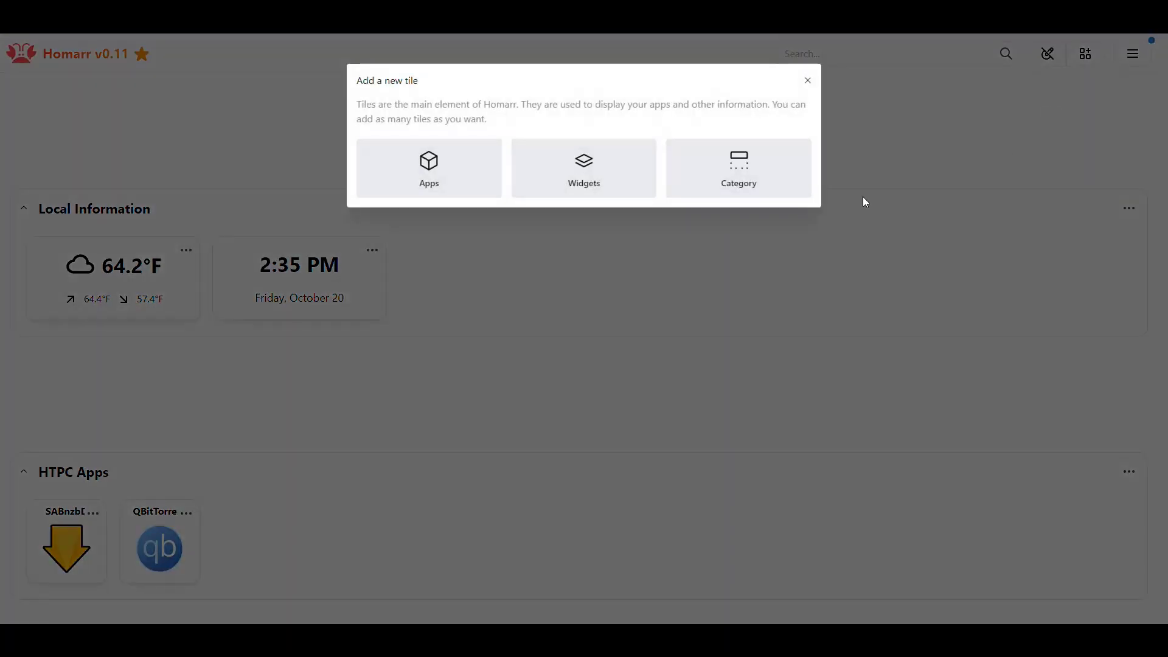
{"action": "left_click", "coordinate": [439, 177]}
{"action": "triple_click", "coordinate": [490, 293]}
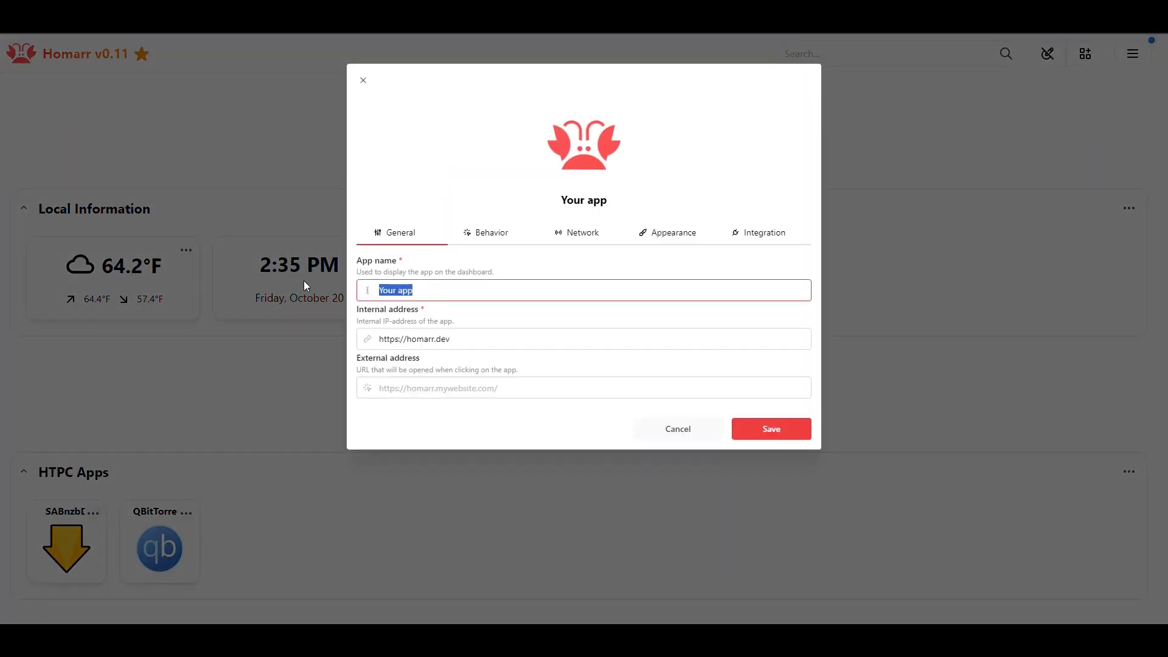
{"action": "type", "text": "Sonarr"}
{"action": "left_click", "coordinate": [472, 340]}
{"action": "key", "text": "BackSpace"}
{"action": "key", "text": "BackSpace"}
{"action": "key", "text": "BackSpace"}
{"action": "key", "text": "BackSpace"}
{"action": "key", "text": "BackSpace"}
{"action": "key", "text": "BackSpace"}
{"action": "key", "text": "BackSpace"}
{"action": "key", "text": "BackSpace"}
{"action": "key", "text": "BackSpace"}
{"action": "key", "text": "BackSpace"}
{"action": "key", "text": "BackSpace"}
{"action": "type", "text": "://10.0.0."}
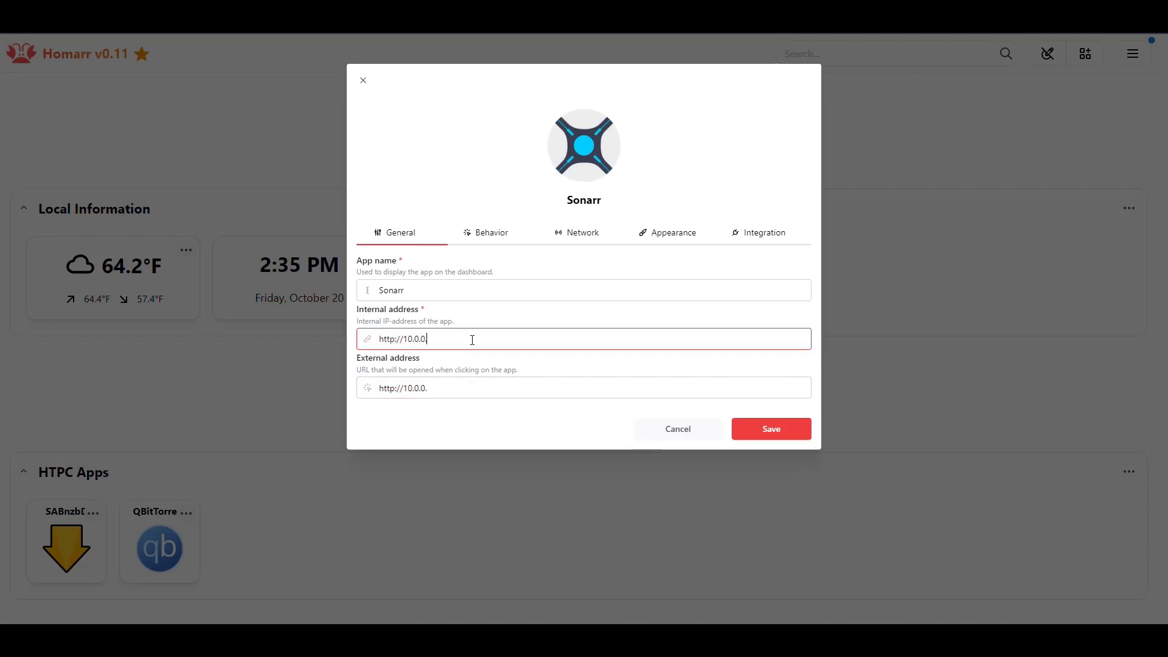
{"action": "type", "text": "73:8082"}
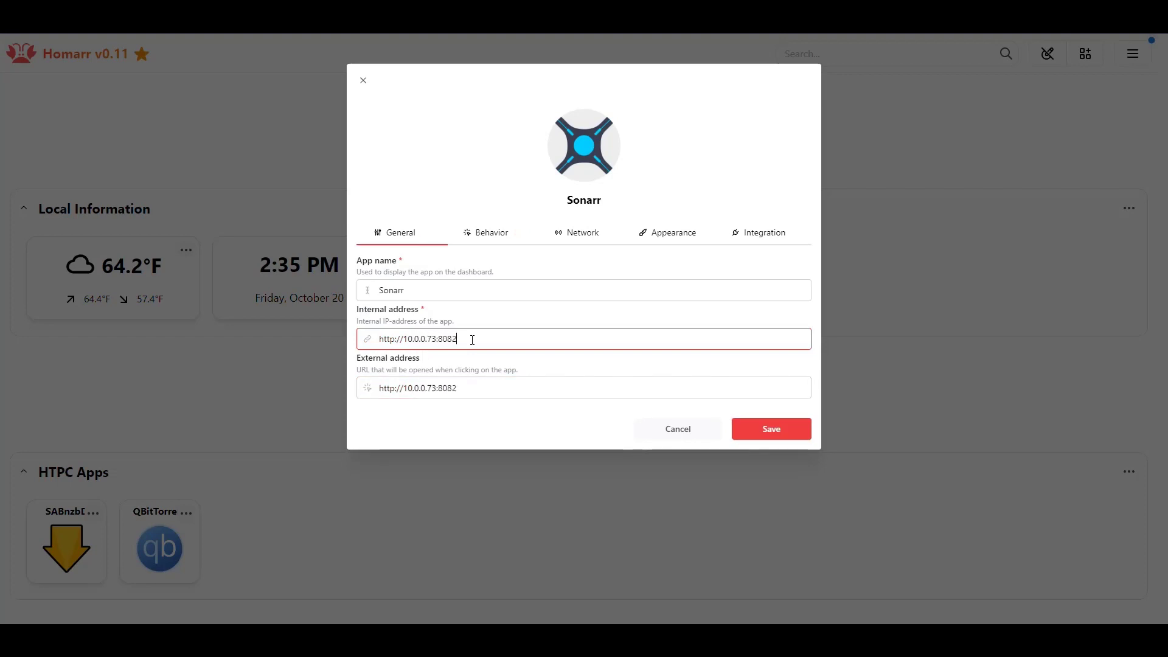
- Select the Sonarr integration on the app's Integration tab
{"action": "left_click", "coordinate": [476, 238]}
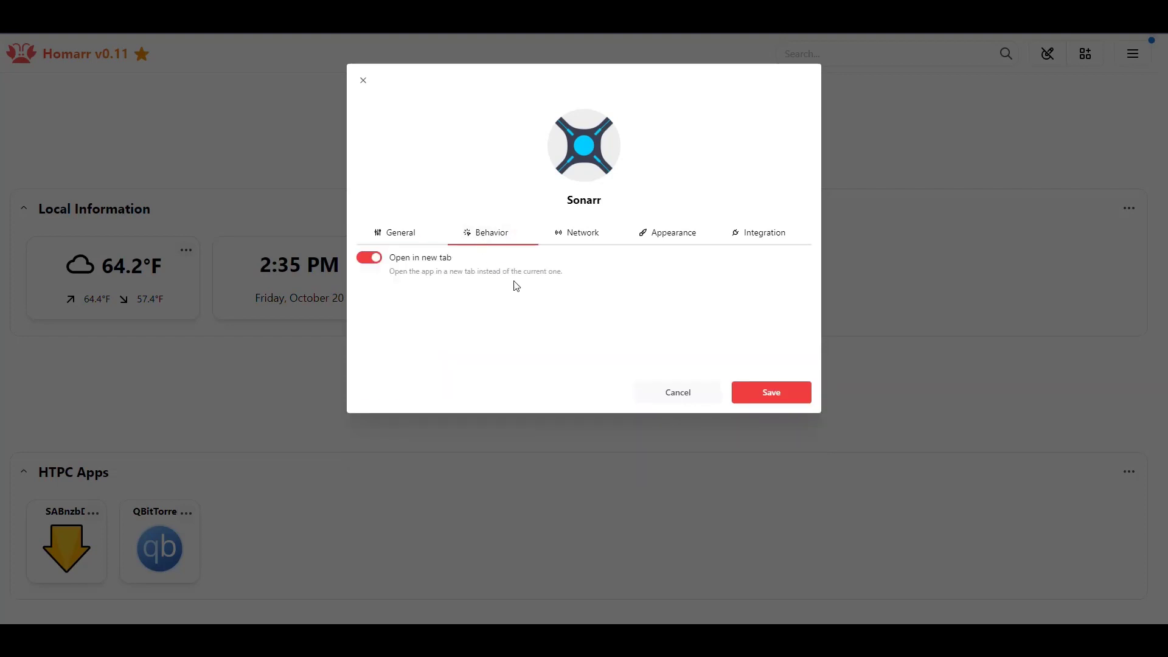
{"action": "left_click", "coordinate": [581, 238]}
{"action": "left_click", "coordinate": [660, 238]}
{"action": "left_click", "coordinate": [759, 240]}
{"action": "left_click", "coordinate": [572, 295]}
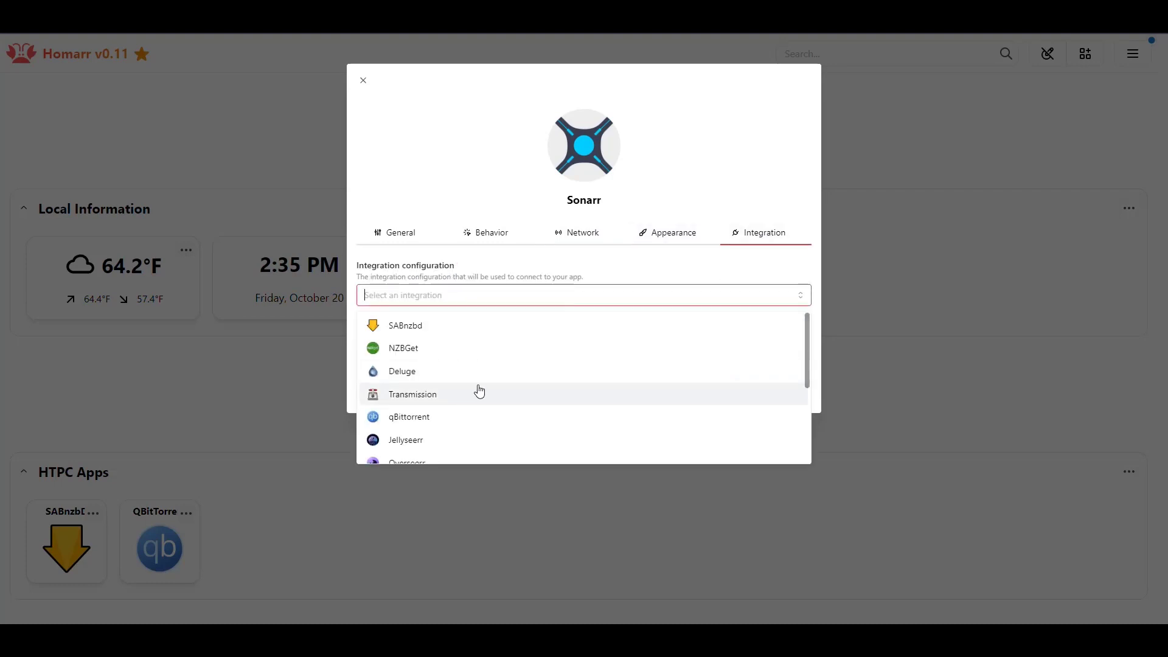
{"action": "type", "text": "sona"}
{"action": "left_click", "coordinate": [426, 332]}
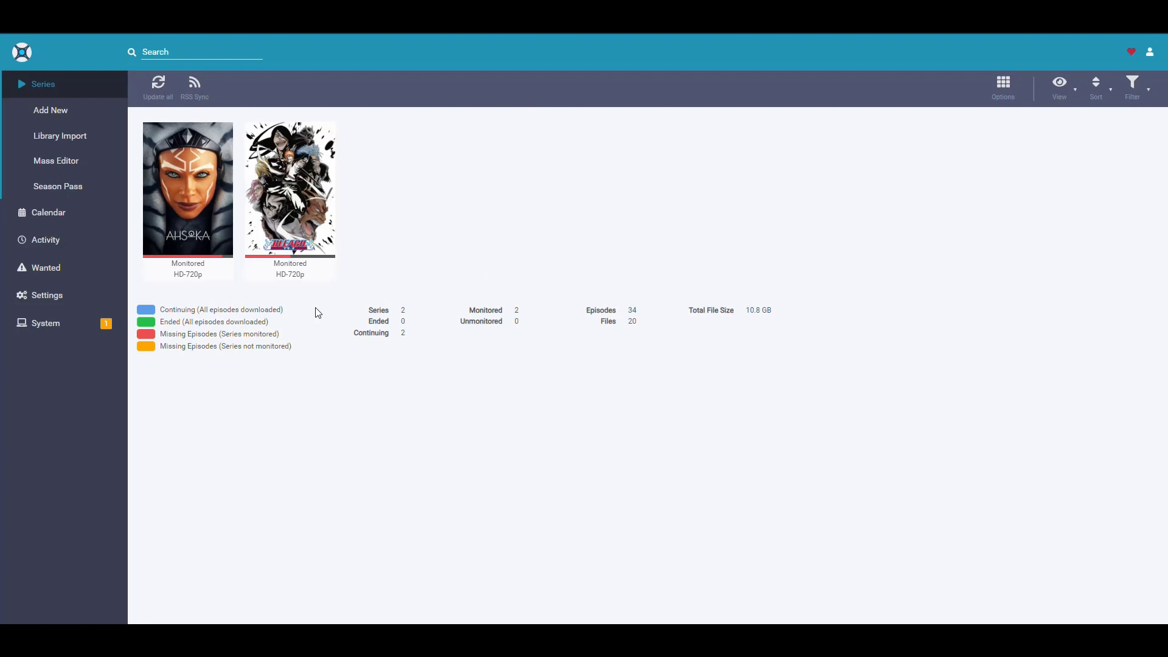
- Select the API key on Sonarr's Settings > General page for copying
{"action": "left_click", "coordinate": [49, 296]}
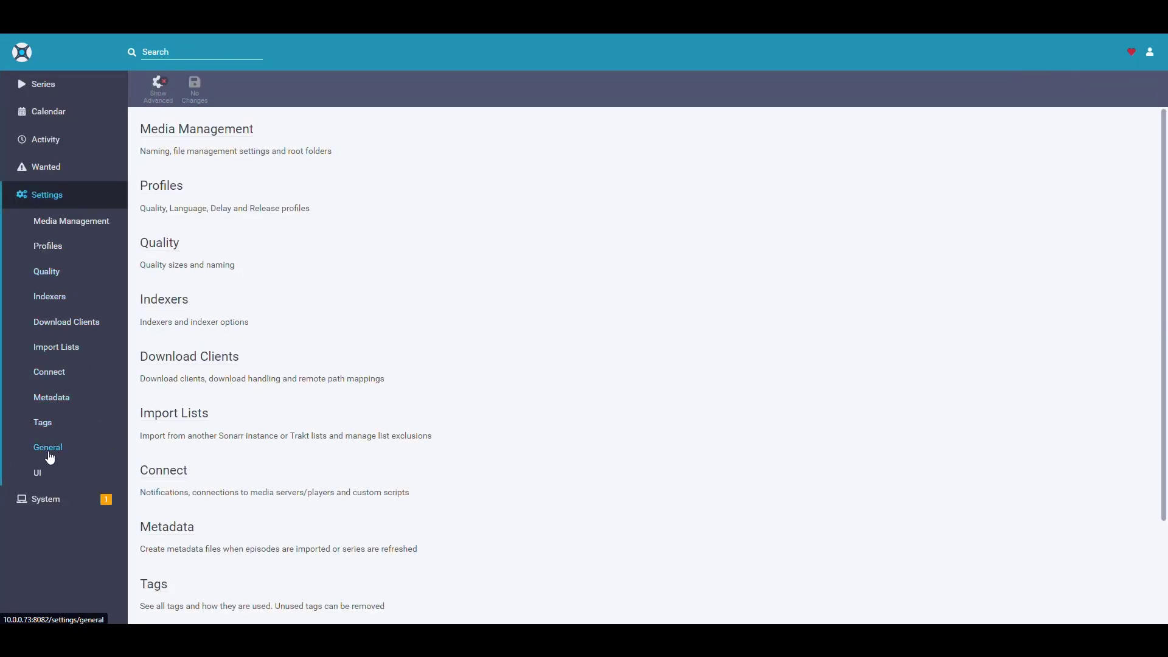
{"action": "left_click", "coordinate": [48, 448]}
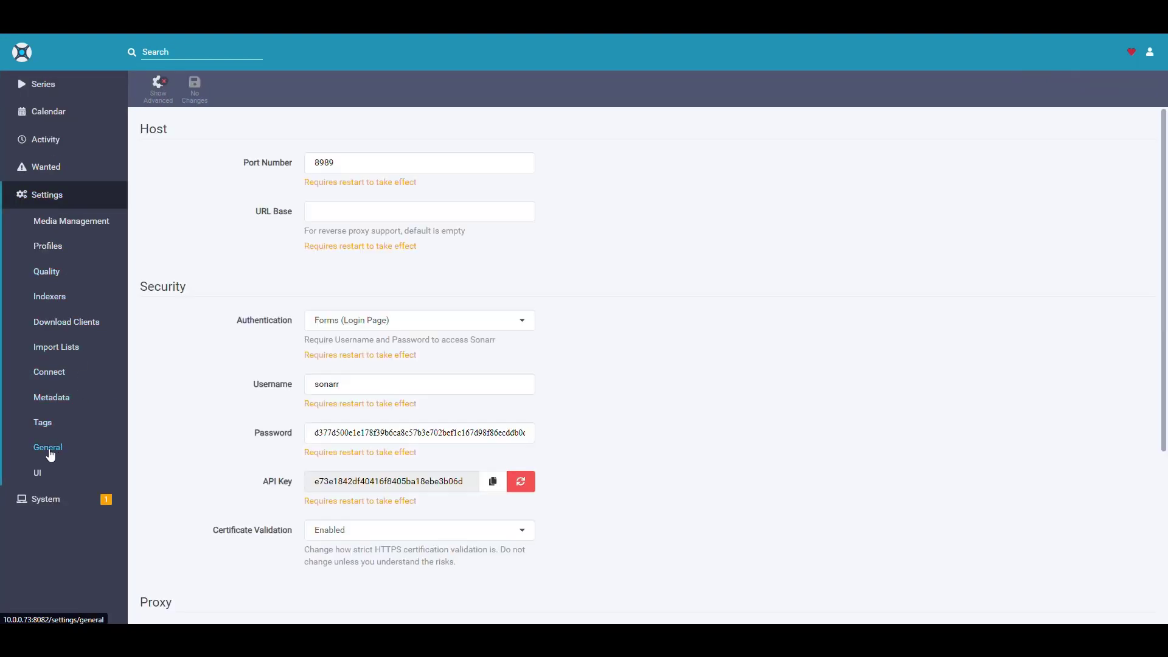
{"action": "double_click", "coordinate": [382, 482]}
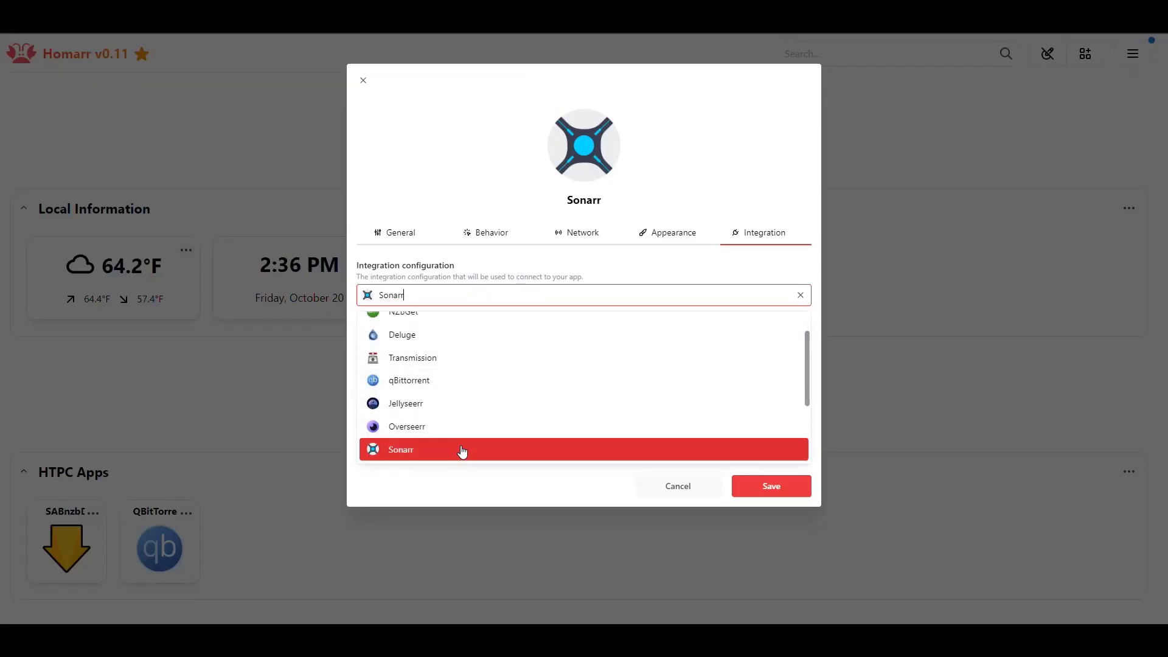
- Paste the Sonarr API key into the integration field and save the Sonarr app
{"action": "left_click", "coordinate": [462, 451]}
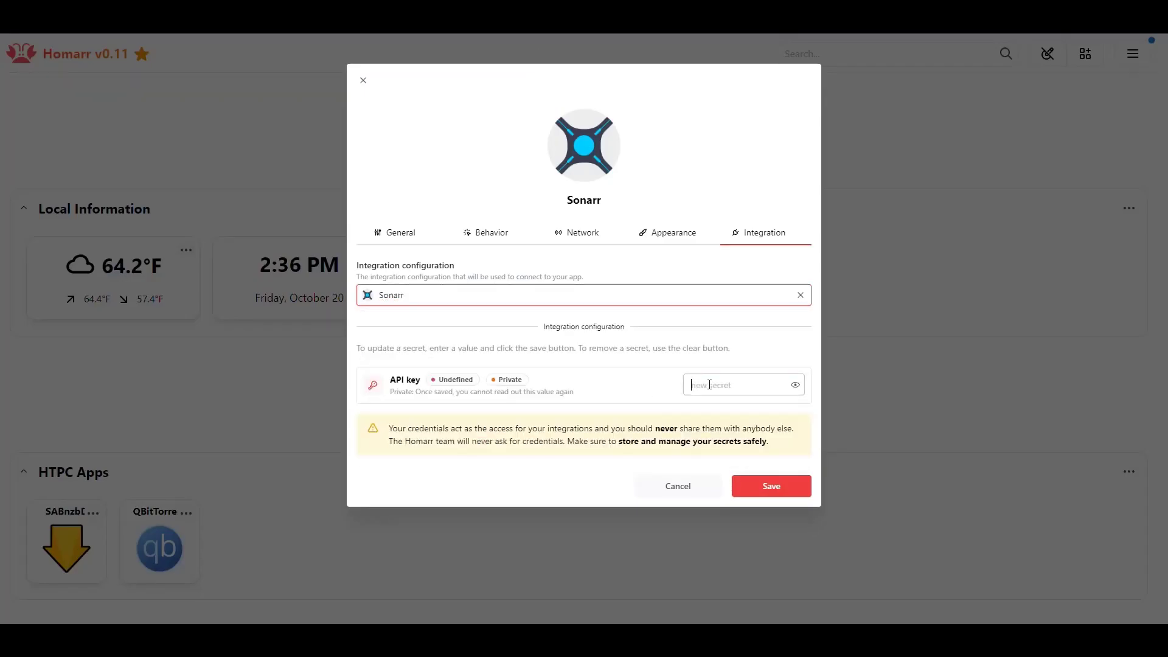
{"action": "key", "text": "ctrl+v"}
{"action": "left_click", "coordinate": [761, 485]}
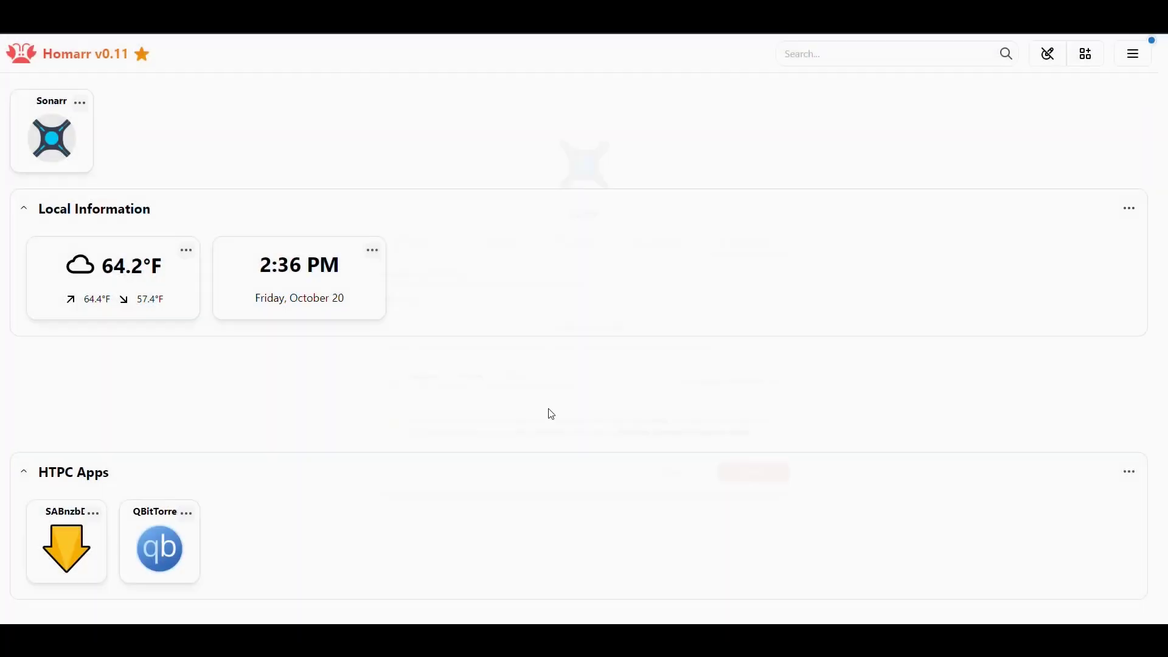
{"action": "left_click_drag", "start_coordinate": [657, 449], "coordinate": [273, 555]}
{"action": "left_click_drag", "start_coordinate": [283, 369], "coordinate": [265, 520]}
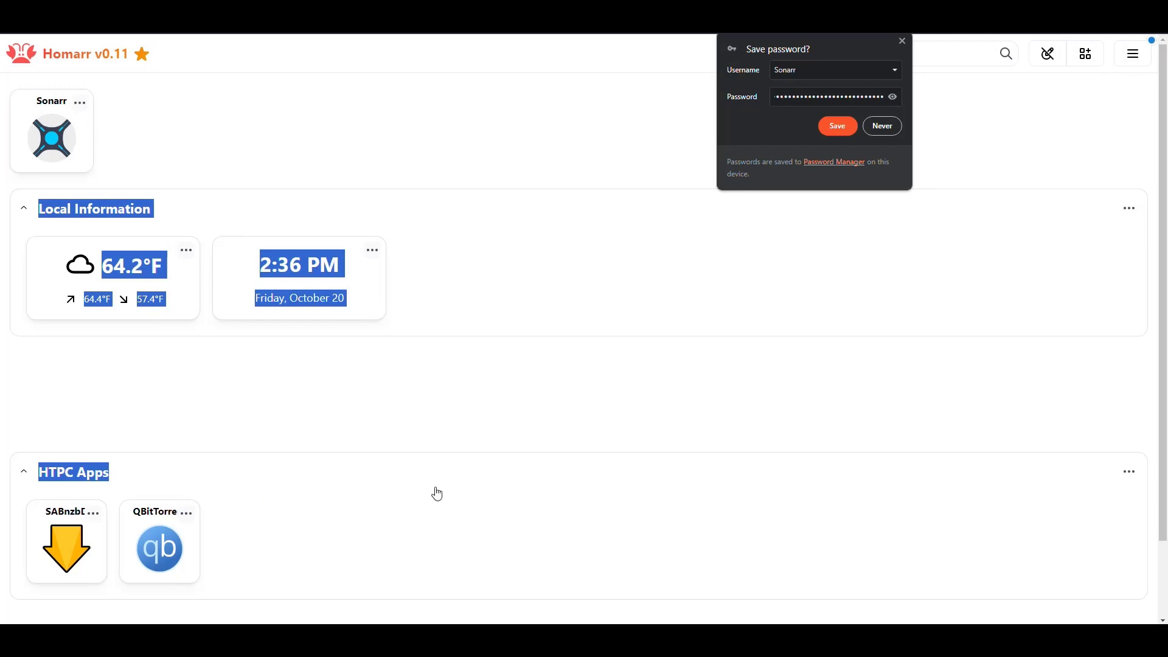
{"action": "left_click", "coordinate": [144, 308]}
{"action": "left_click_drag", "start_coordinate": [53, 138], "coordinate": [173, 132]}
{"action": "left_click", "coordinate": [67, 135]}
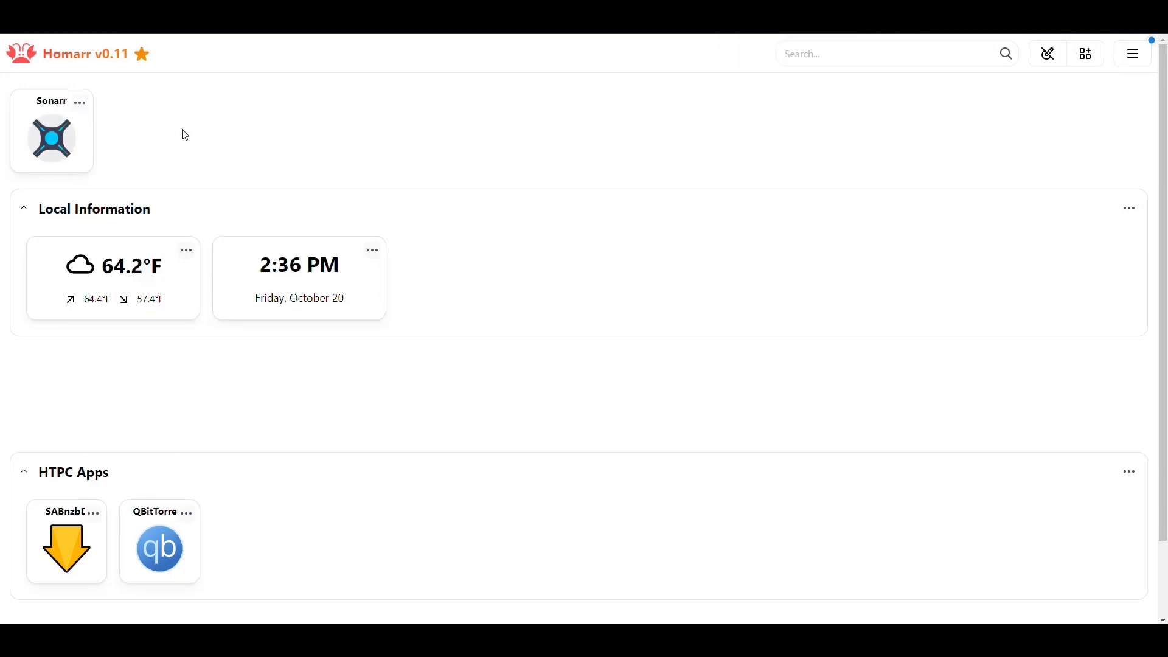
- Move the Sonarr tile into HTPC Apps in edit mode, then open Add a tile
{"action": "left_click", "coordinate": [1086, 54]}
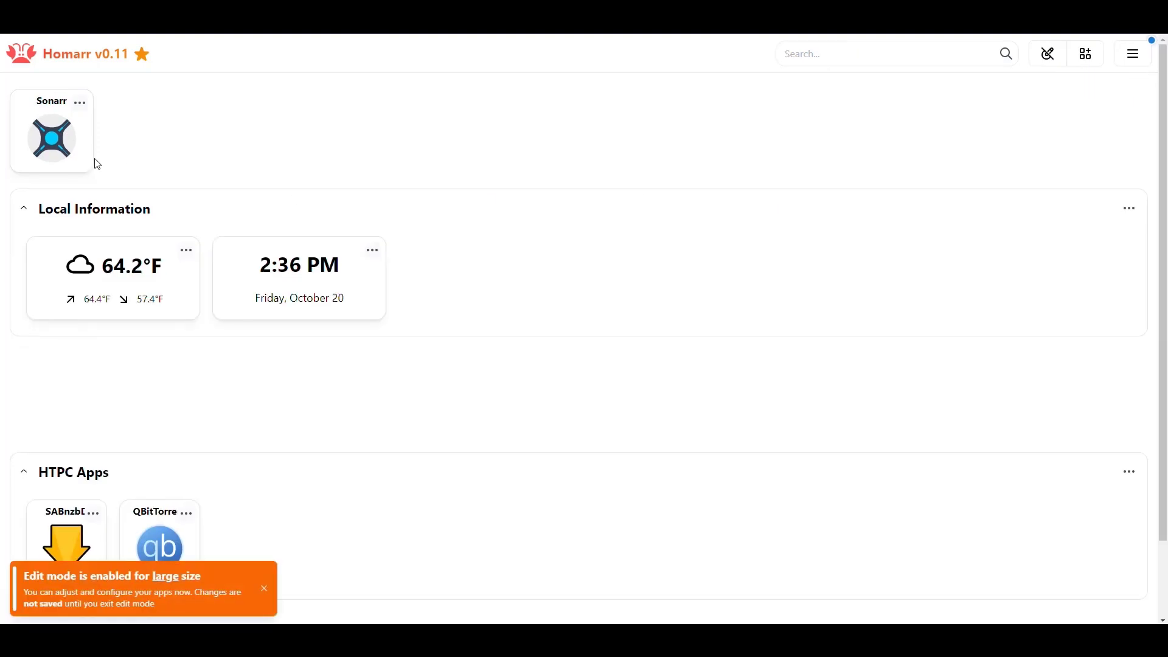
{"action": "left_click_drag", "start_coordinate": [46, 128], "coordinate": [249, 433]}
{"action": "scroll", "coordinate": [633, 332], "scroll_direction": "up", "scroll_amount": 2}
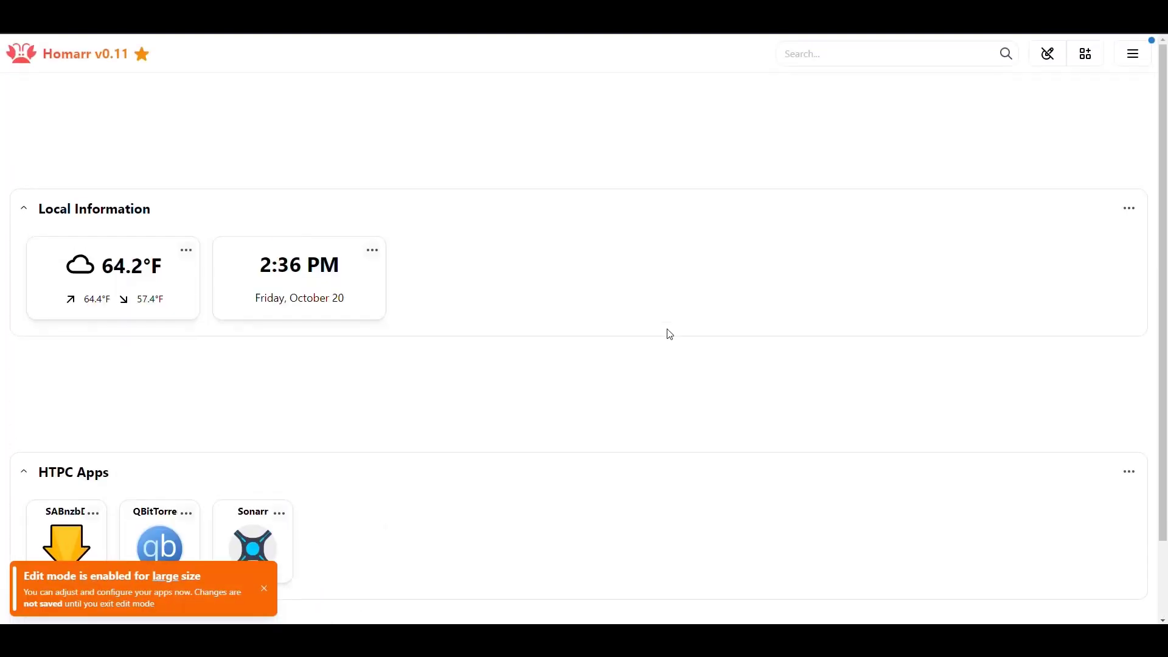
{"action": "left_click", "coordinate": [1087, 54]}
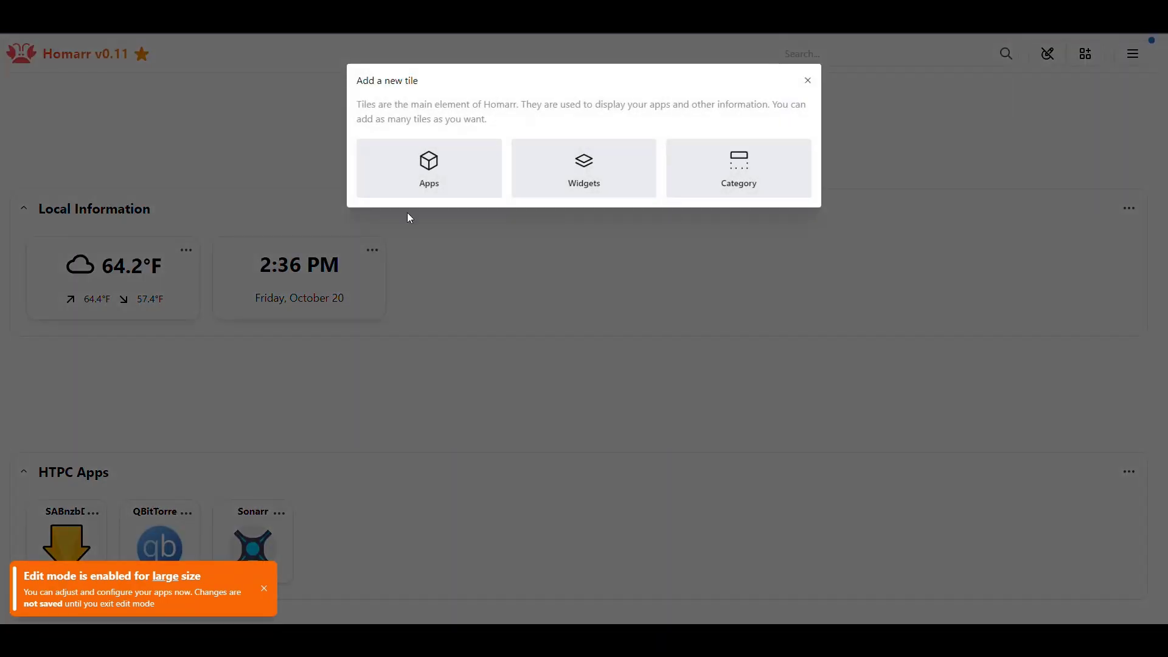
{"action": "left_click", "coordinate": [431, 173]}
{"action": "left_click_drag", "start_coordinate": [474, 290], "coordinate": [258, 288]}
{"action": "type", "text": "Radarr"}
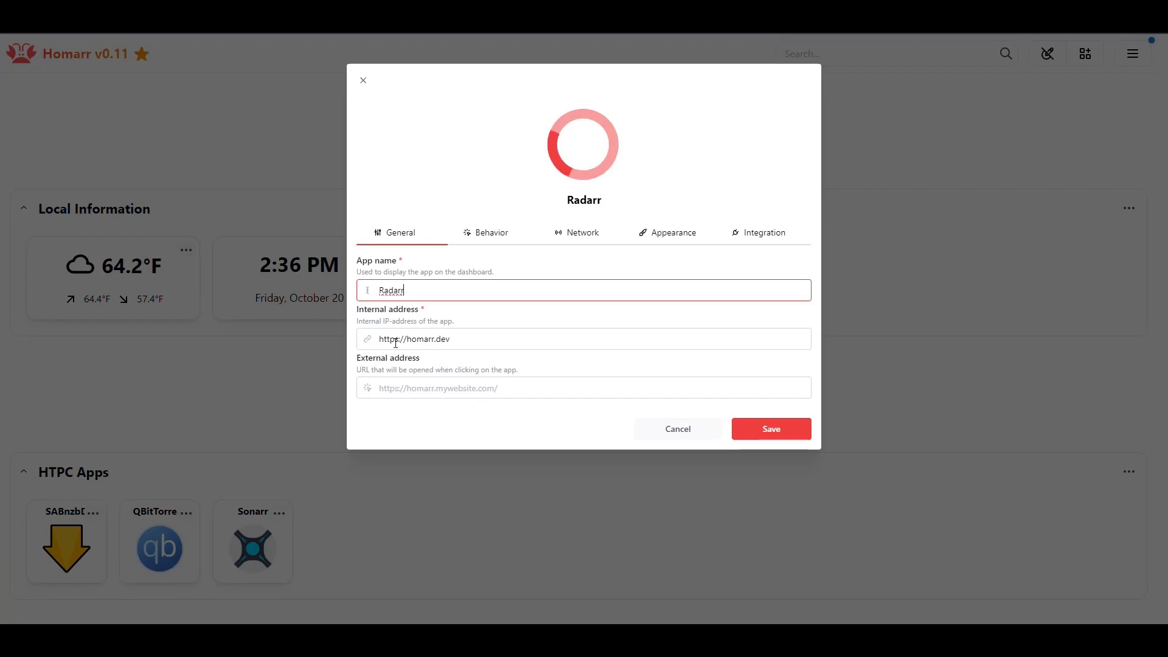
{"action": "left_click", "coordinate": [395, 339]}
{"action": "key", "text": "BackSpace"}
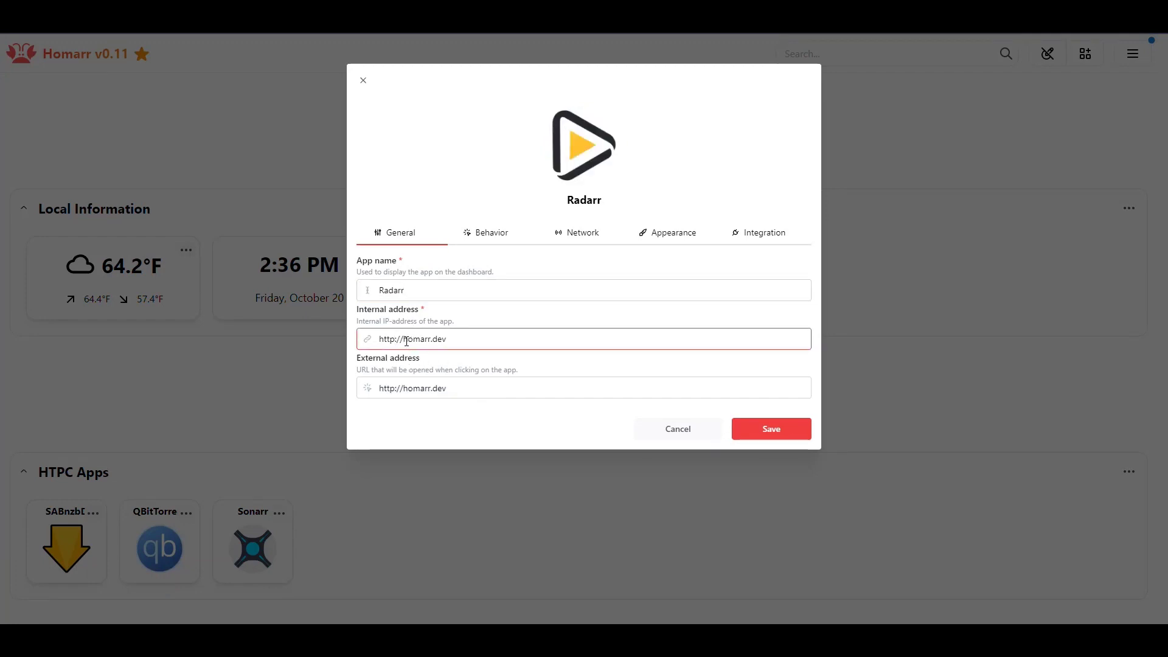
{"action": "left_click_drag", "start_coordinate": [403, 339], "coordinate": [555, 342]}
{"action": "type", "text": "10.0.0.73:8083"}
- Choose the Radarr integration on the app's Integration tab
{"action": "left_click", "coordinate": [758, 232]}
{"action": "left_click", "coordinate": [504, 297]}
{"action": "type", "text": "rad"}
{"action": "left_click", "coordinate": [435, 327]}
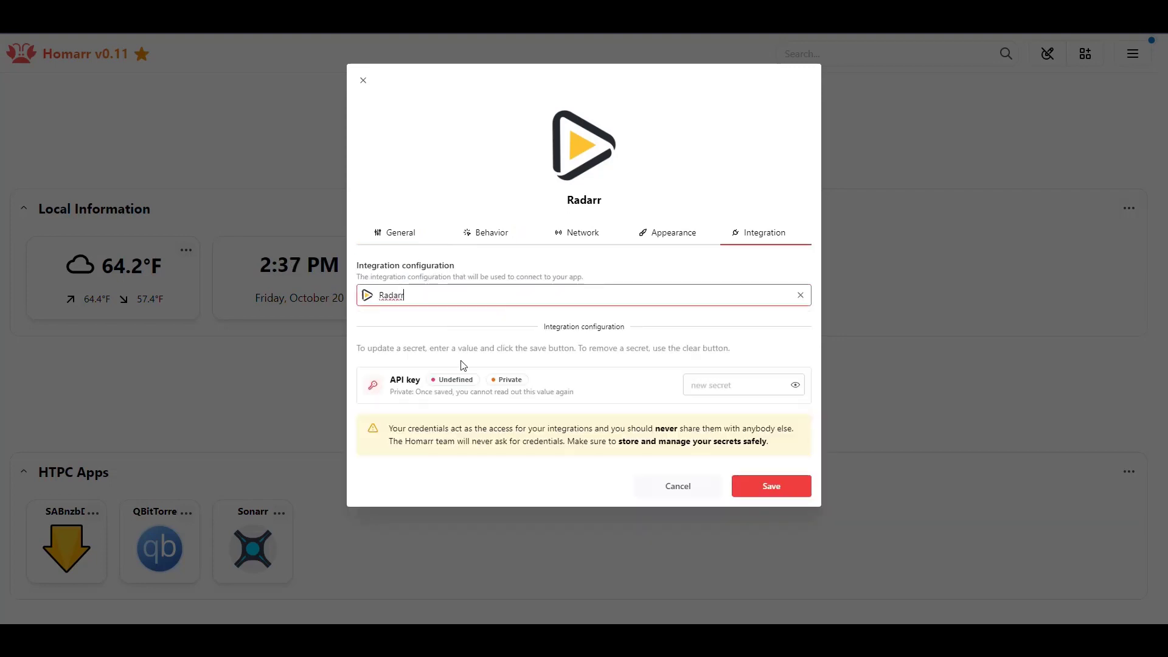
{"action": "right_click", "coordinate": [707, 174]}
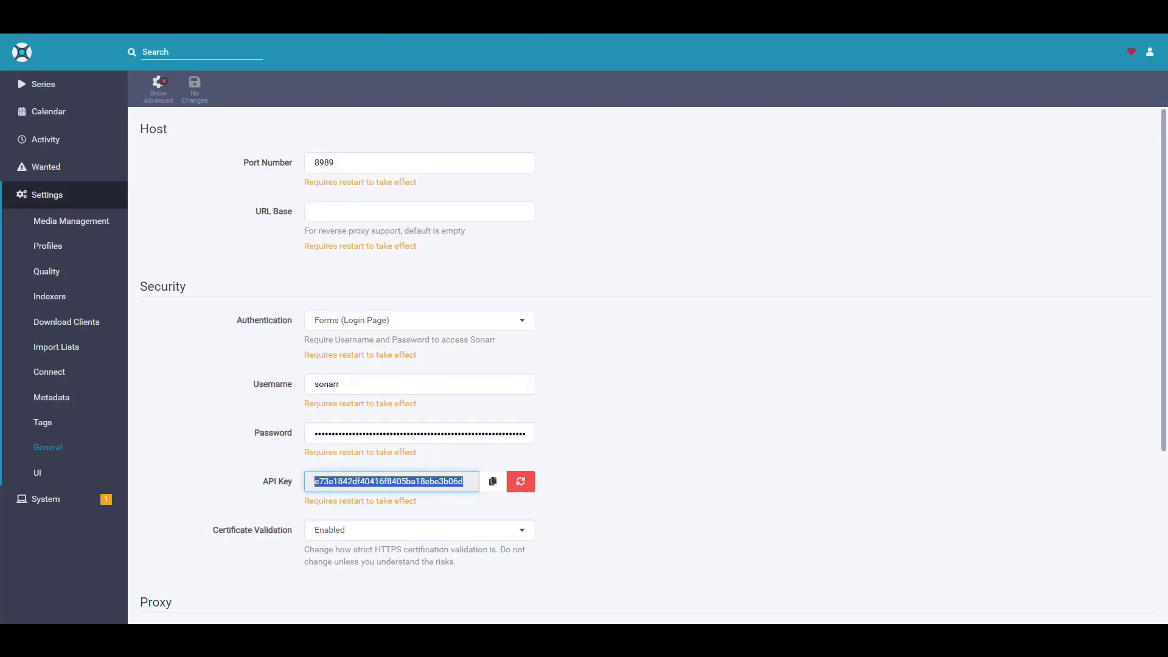
- Sign in to Radarr with its username and password
{"action": "key", "text": "alt+Tab"}
{"action": "key", "text": "alt+Tab"}
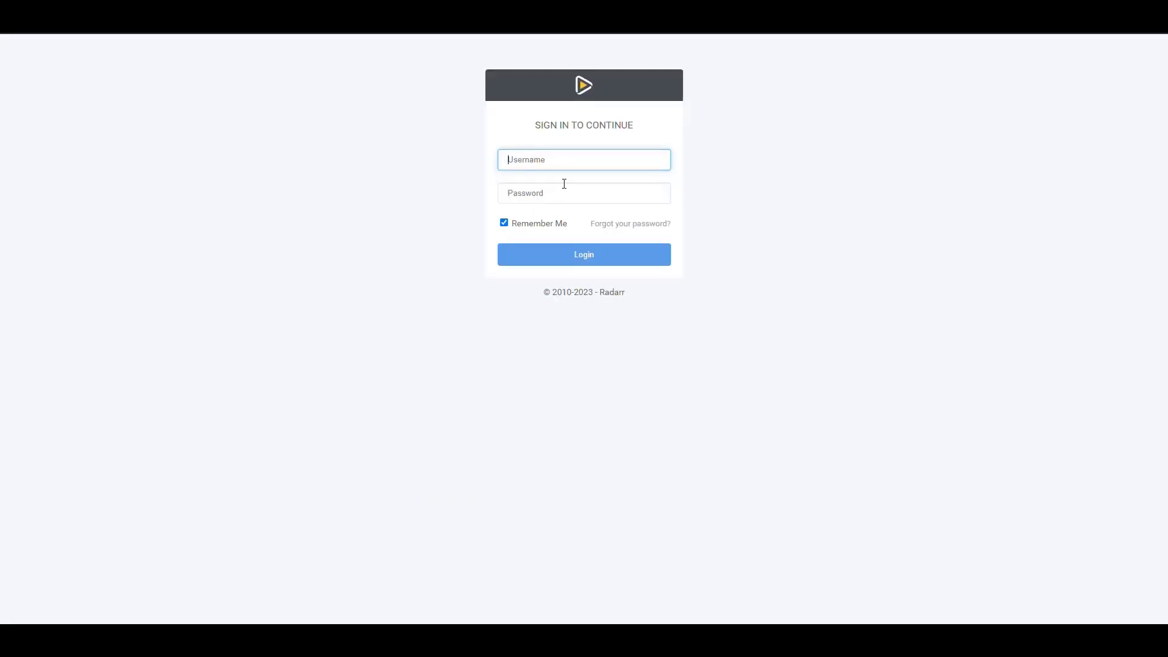
{"action": "type", "text": "r"}
{"action": "left_click", "coordinate": [549, 190]}
{"action": "type", "text": "rr"}
{"action": "left_click", "coordinate": [579, 258]}
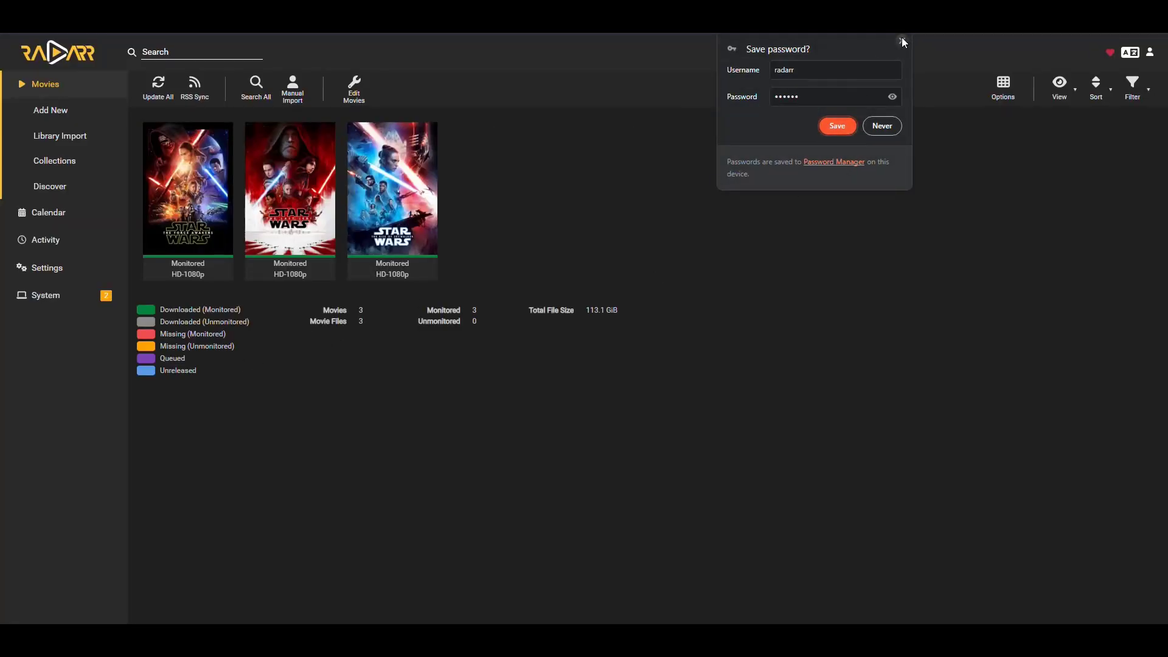
{"action": "left_click", "coordinate": [902, 41]}
- Select the API key on Radarr's Settings > General page
{"action": "left_click", "coordinate": [27, 277]}
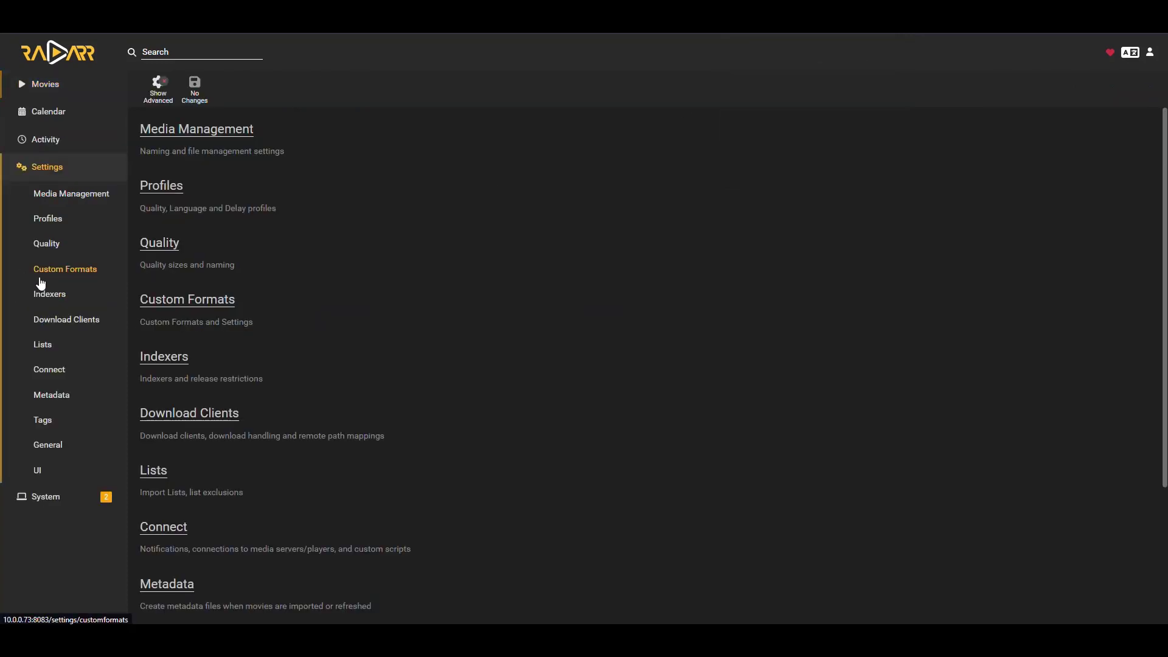
{"action": "left_click", "coordinate": [49, 444]}
{"action": "left_click", "coordinate": [363, 436]}
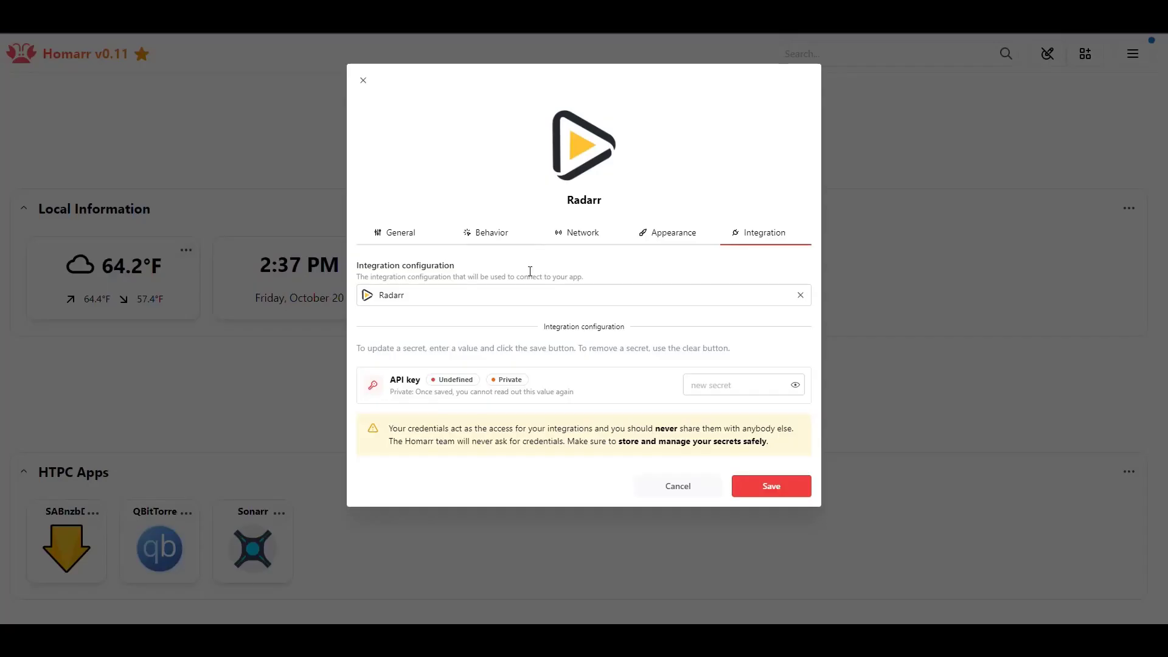
- Paste the Radarr API key into the app settings and save Radarr
{"action": "left_click", "coordinate": [697, 393]}
{"action": "key", "text": "ctrl+v"}
{"action": "left_click", "coordinate": [761, 486]}
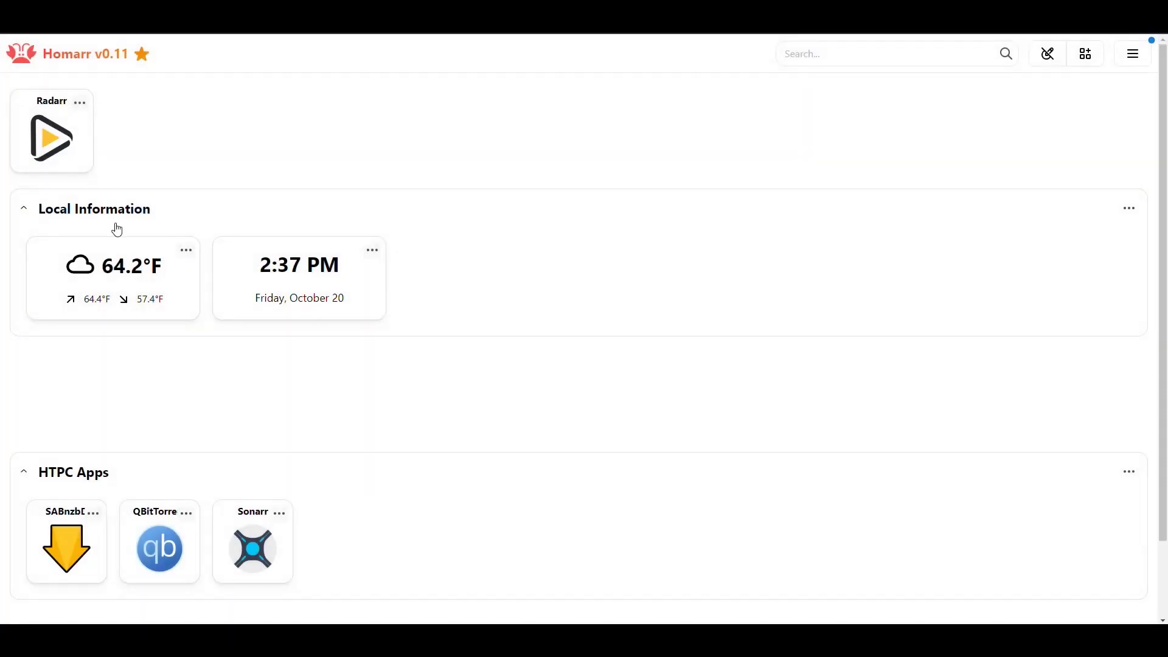
- Move the Radarr tile into HTPC Apps beside Sonarr, confirm it opens Radarr, and re-enable editing
{"action": "left_click_drag", "start_coordinate": [118, 230], "coordinate": [317, 463]}
{"action": "left_click", "coordinate": [152, 155]}
{"action": "left_click_drag", "start_coordinate": [61, 116], "coordinate": [168, 172]}
{"action": "left_click", "coordinate": [303, 235]}
{"action": "left_click", "coordinate": [1051, 64]}
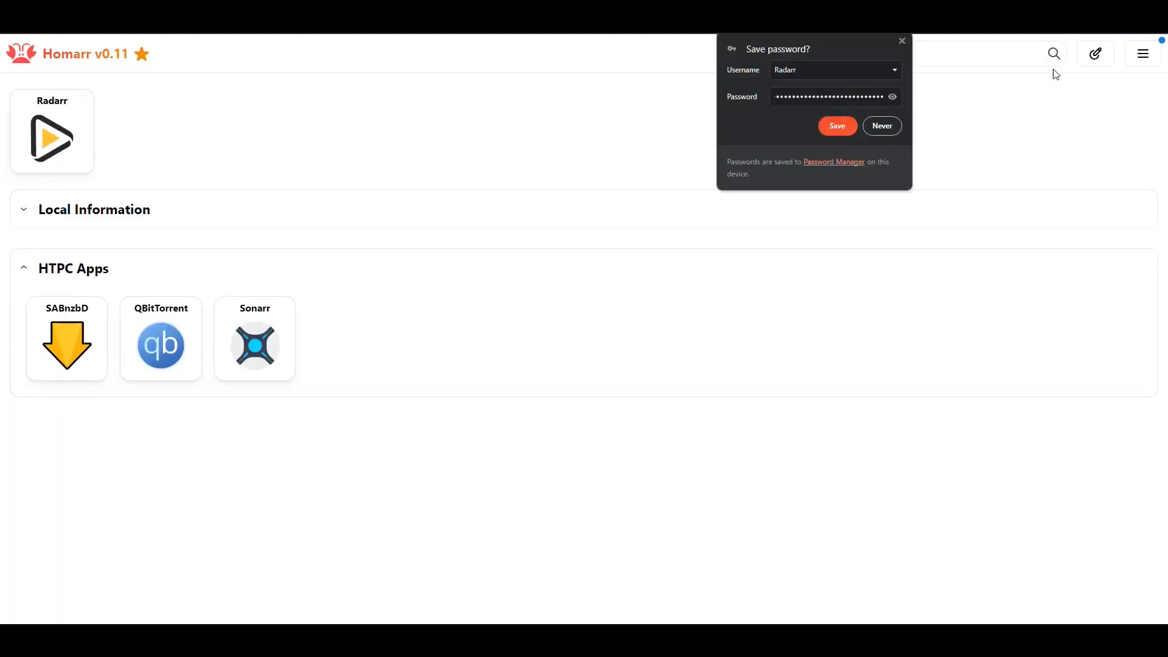
{"action": "left_click", "coordinate": [907, 46]}
{"action": "left_click", "coordinate": [1086, 56]}
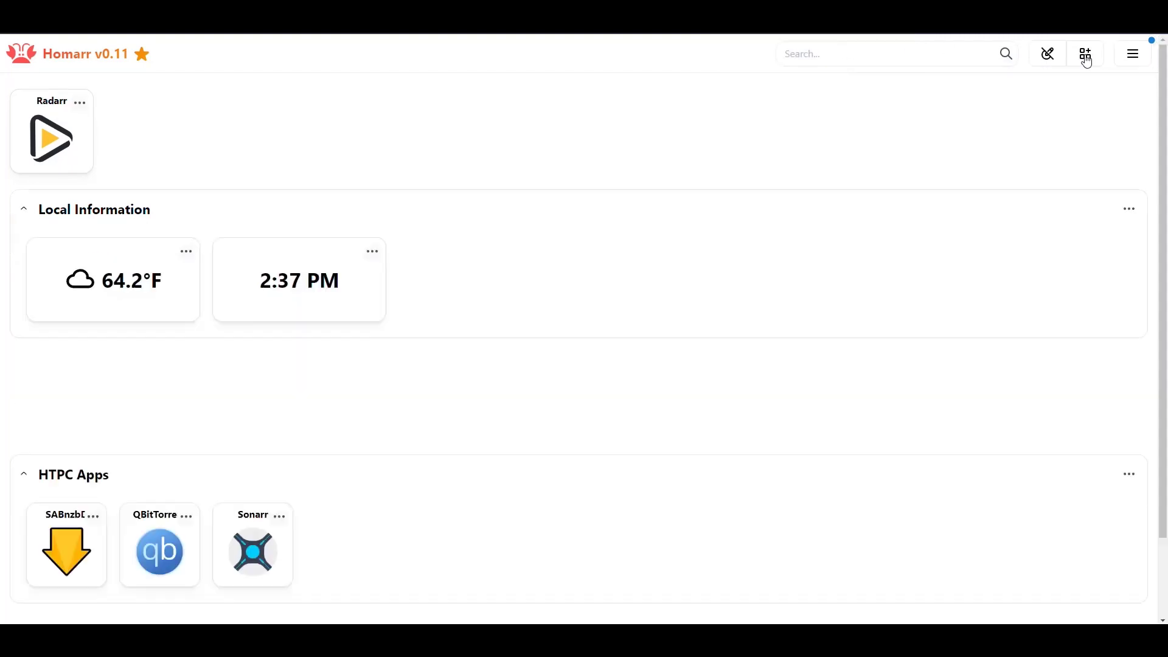
{"action": "left_click_drag", "start_coordinate": [68, 152], "coordinate": [350, 544]}
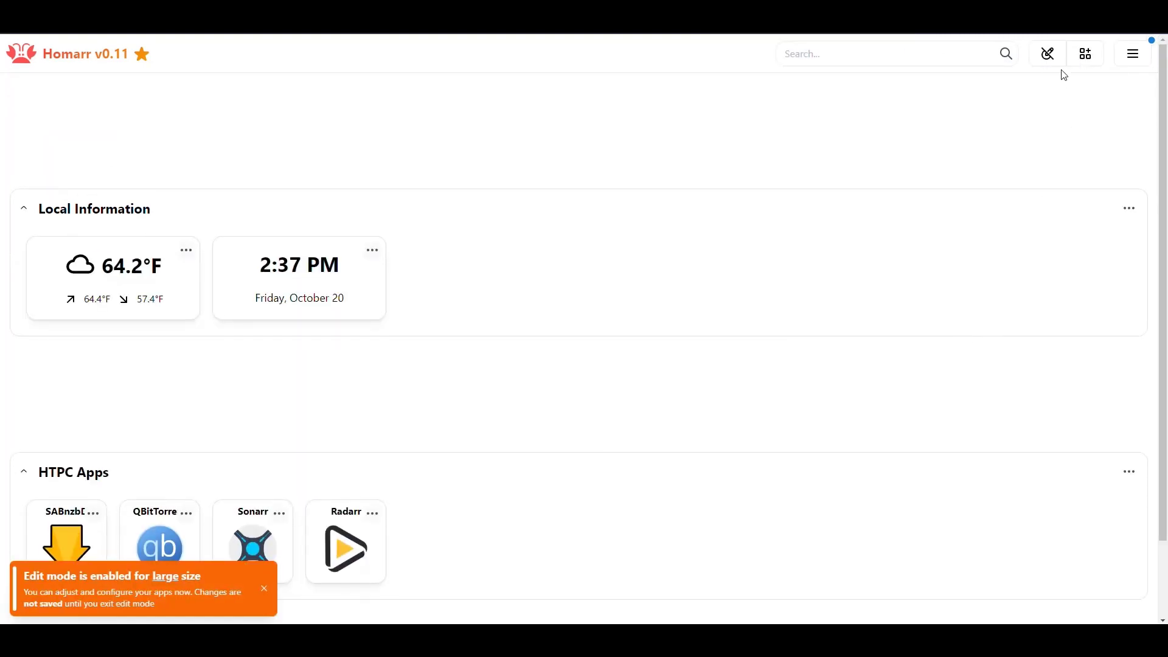
{"action": "left_click", "coordinate": [1048, 53]}
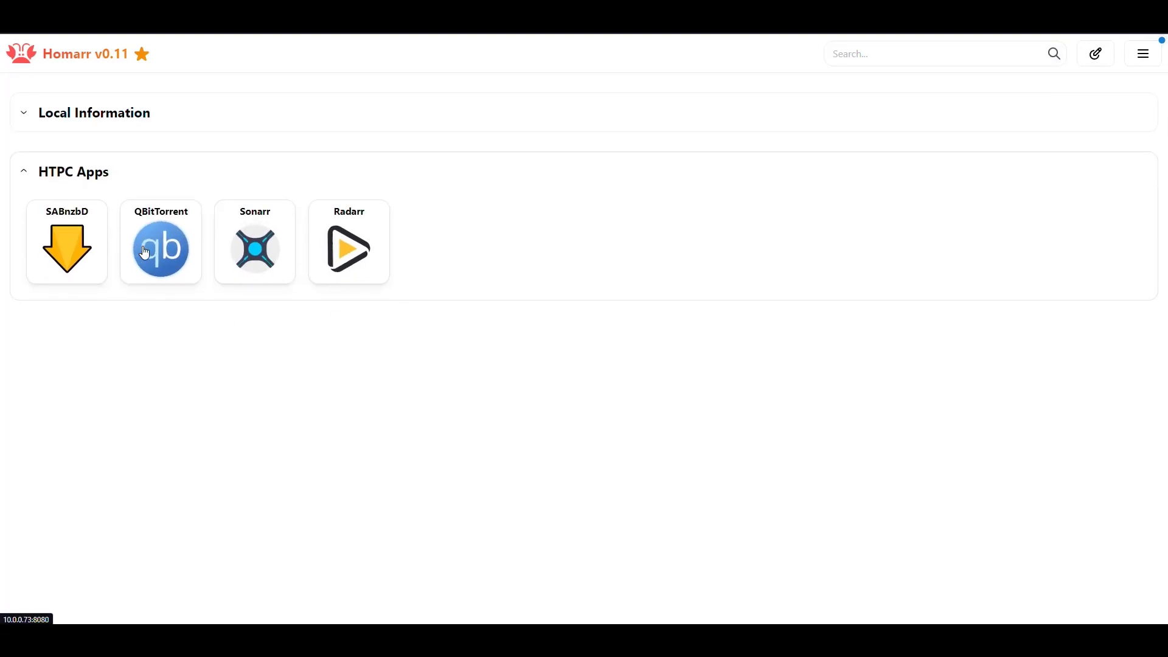
{"action": "left_click", "coordinate": [360, 249]}
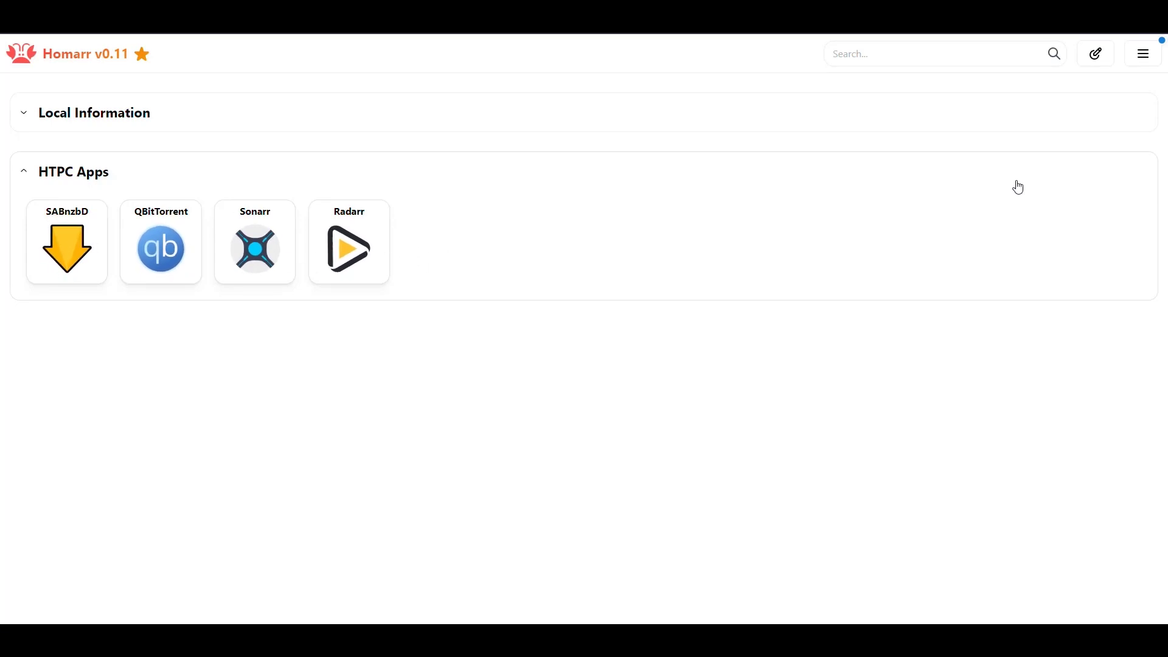
{"action": "left_click", "coordinate": [1099, 58]}
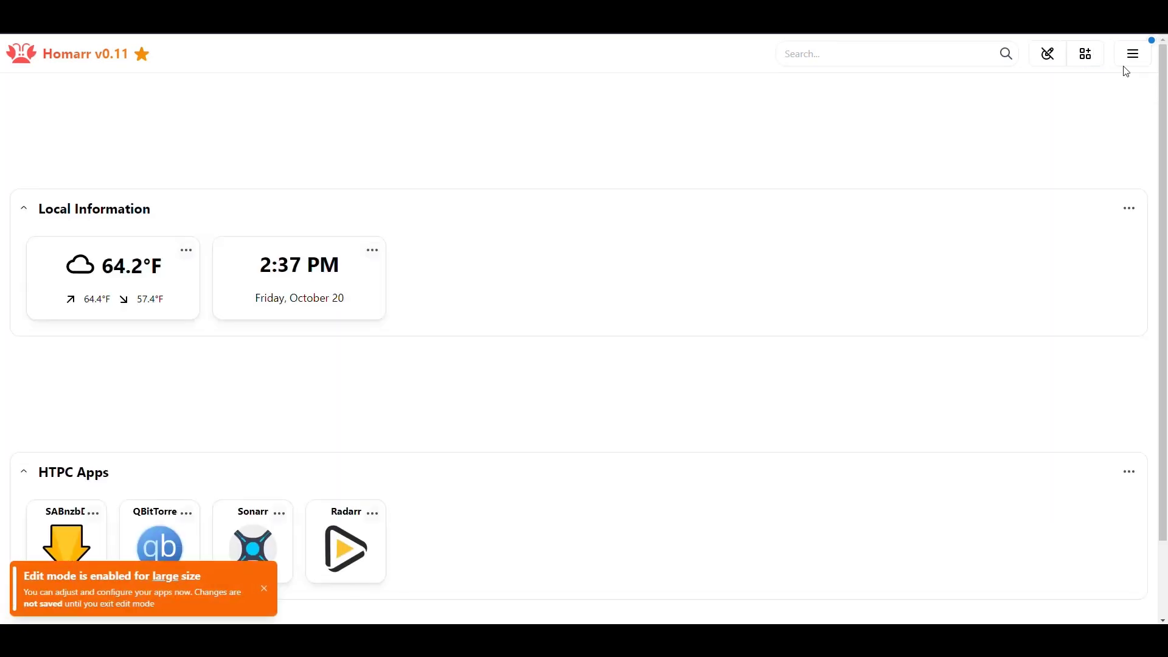
- Add the Calendar widget to the dashboard from the widget list
{"action": "left_click", "coordinate": [1089, 56]}
{"action": "left_click", "coordinate": [581, 165]}
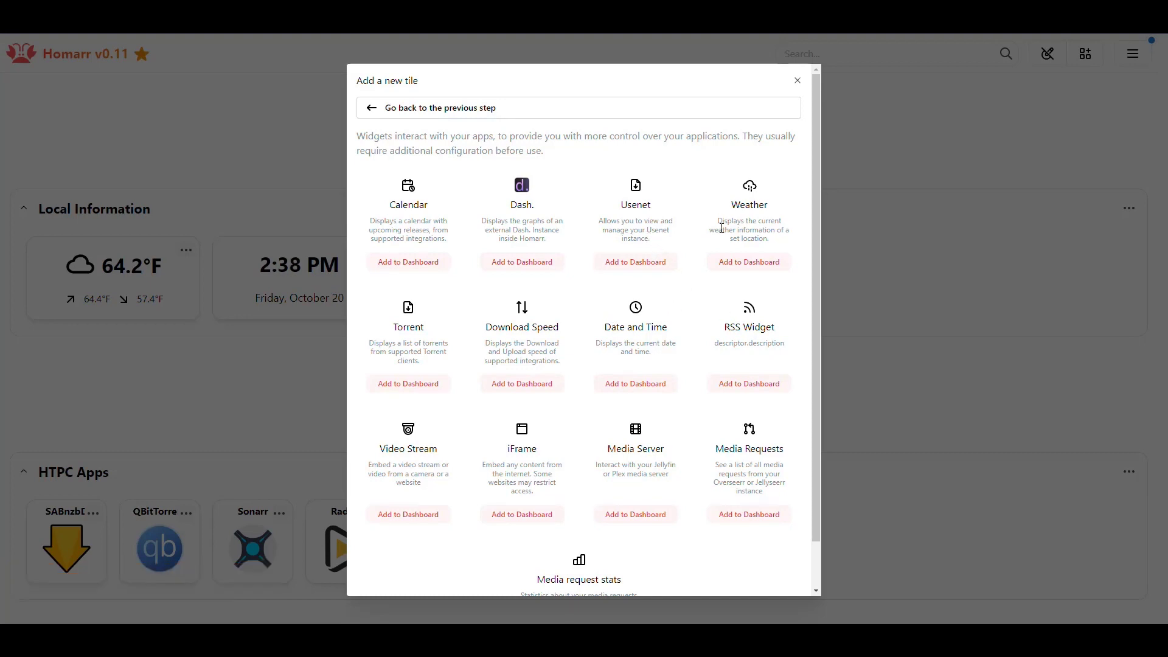
{"action": "right_click", "coordinate": [744, 185]}
{"action": "left_click", "coordinate": [724, 196]}
{"action": "scroll", "coordinate": [611, 277], "scroll_direction": "down", "scroll_amount": 1}
{"action": "scroll", "coordinate": [626, 301], "scroll_direction": "up", "scroll_amount": 1}
{"action": "left_click", "coordinate": [423, 266]}
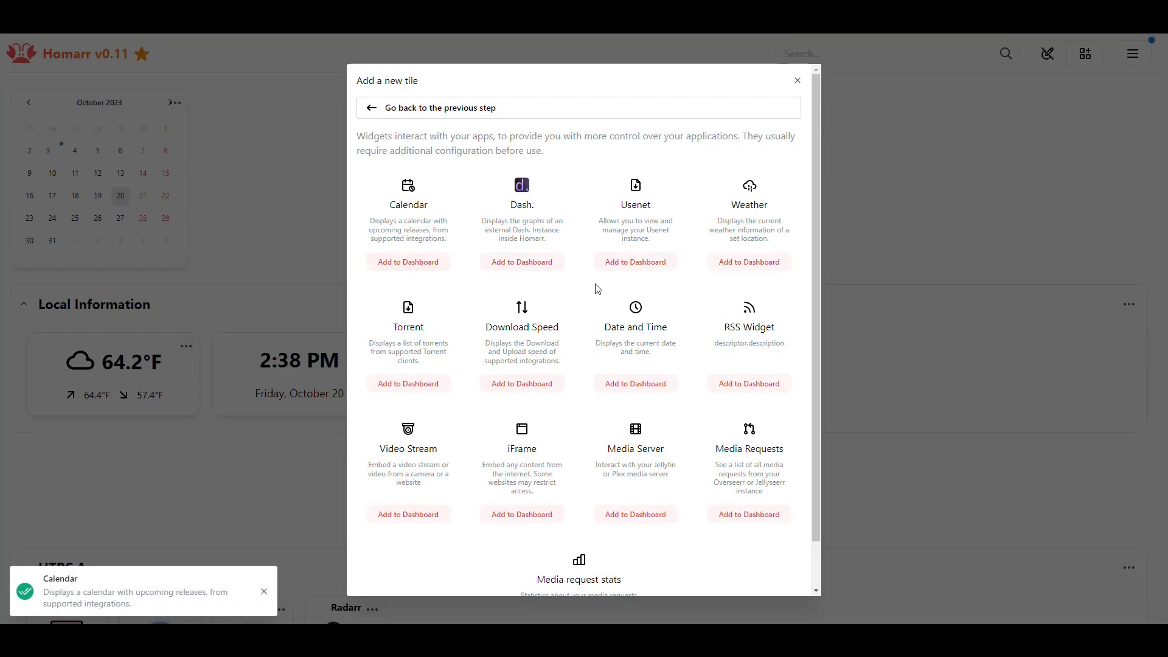
- Add the Video Stream and Media Server widgets, noting Overseerr and Jellyseerr under Media Requests
{"action": "scroll", "coordinate": [599, 290], "scroll_direction": "down", "scroll_amount": 1}
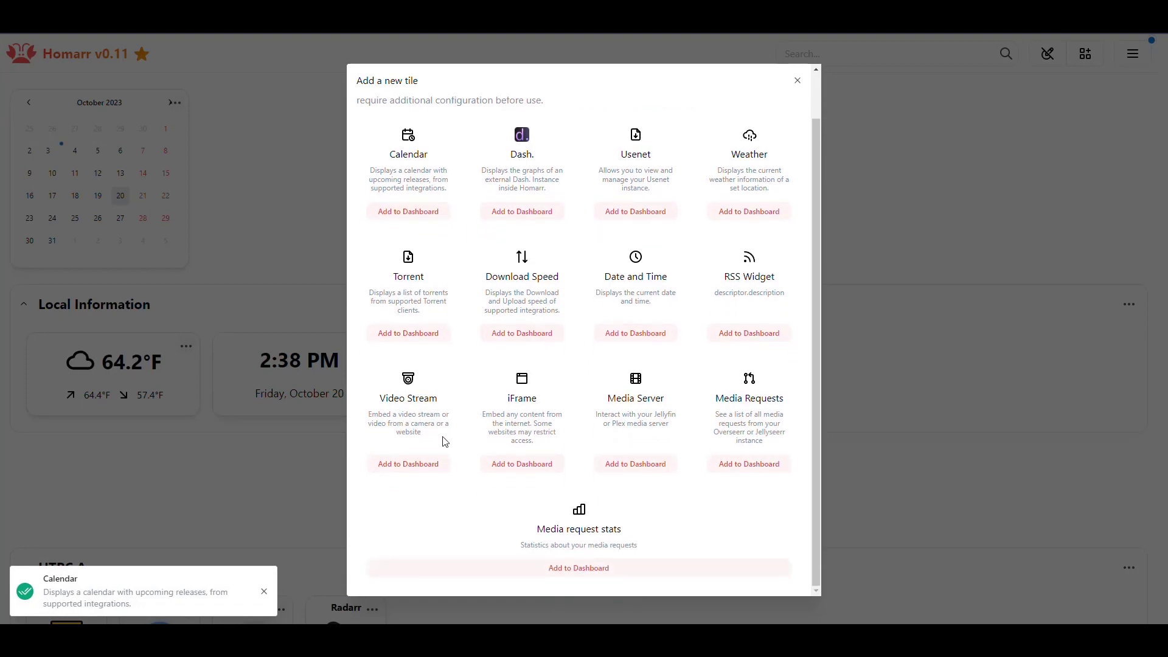
{"action": "left_click", "coordinate": [411, 465]}
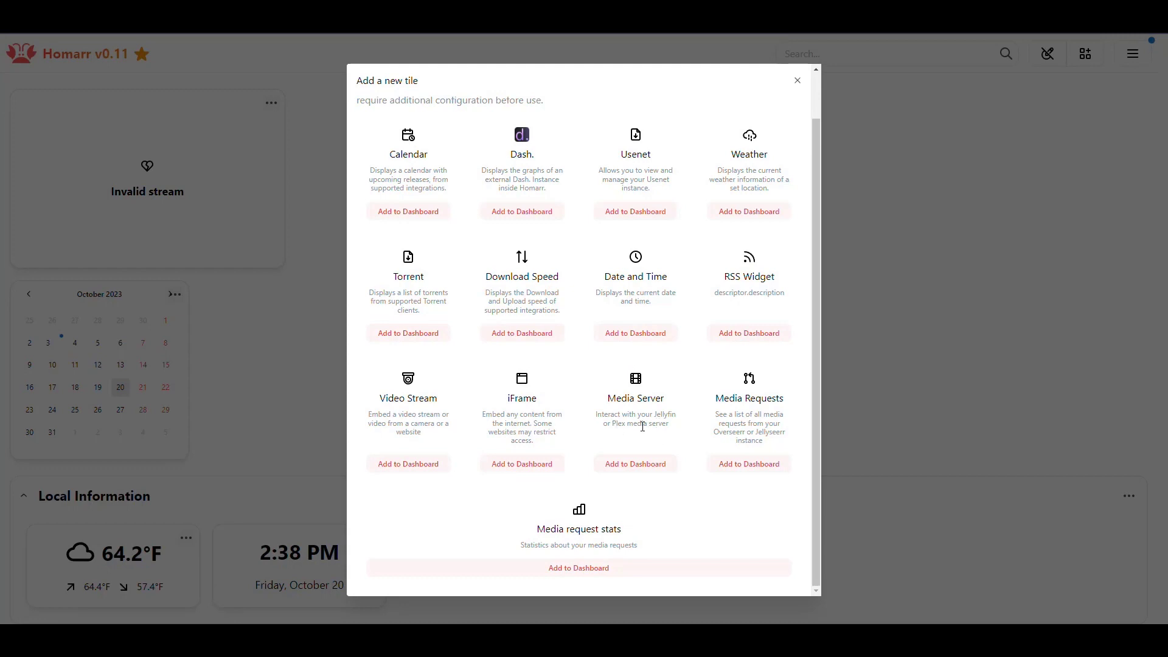
{"action": "left_click", "coordinate": [635, 465]}
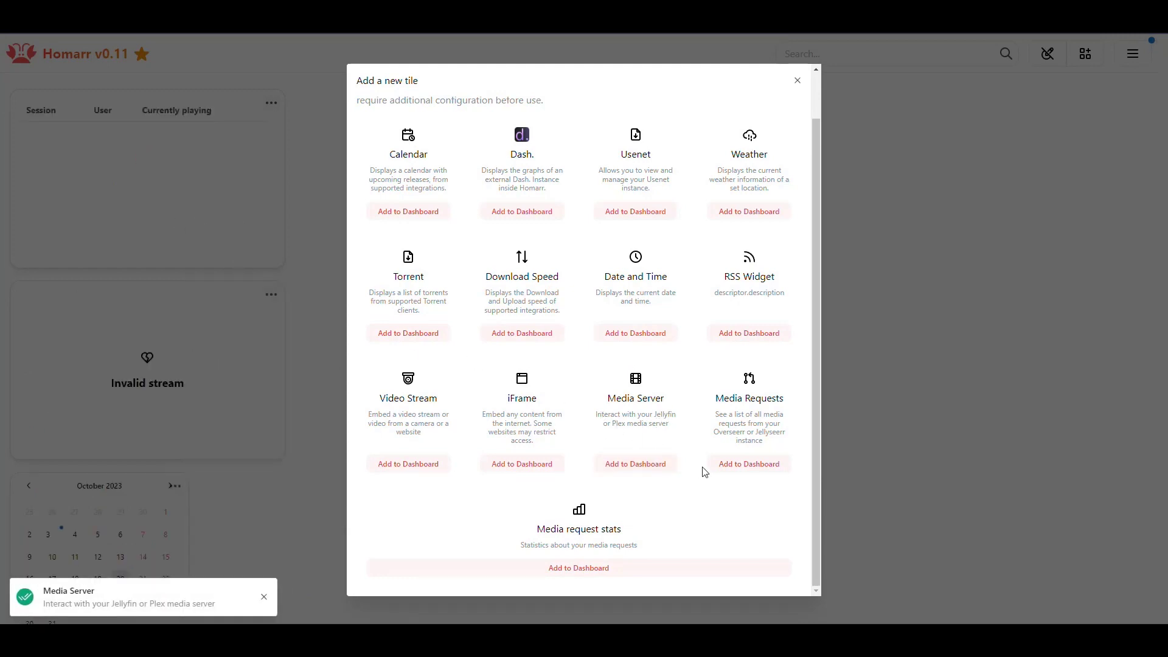
{"action": "double_click", "coordinate": [745, 432]}
{"action": "left_click_drag", "start_coordinate": [787, 433], "coordinate": [752, 434]}
{"action": "left_click", "coordinate": [747, 436]}
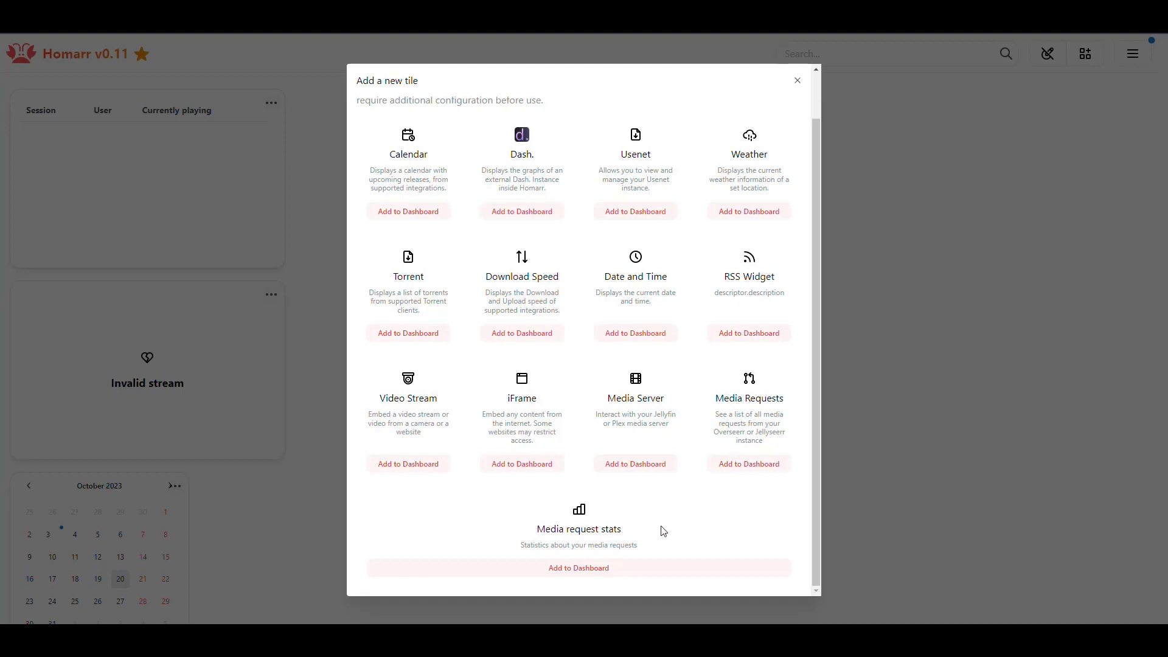
- Add the Torrent and Usenet widgets from the new-tile list, then close the list
{"action": "scroll", "coordinate": [693, 469], "scroll_direction": "up", "scroll_amount": 2}
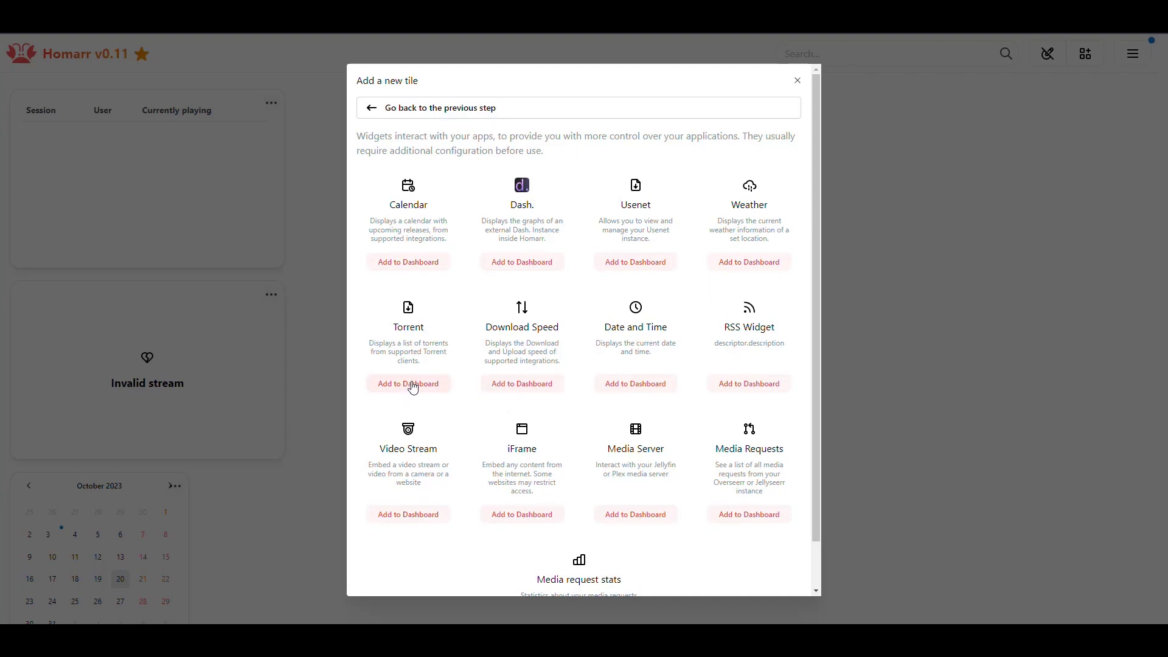
{"action": "left_click", "coordinate": [413, 386]}
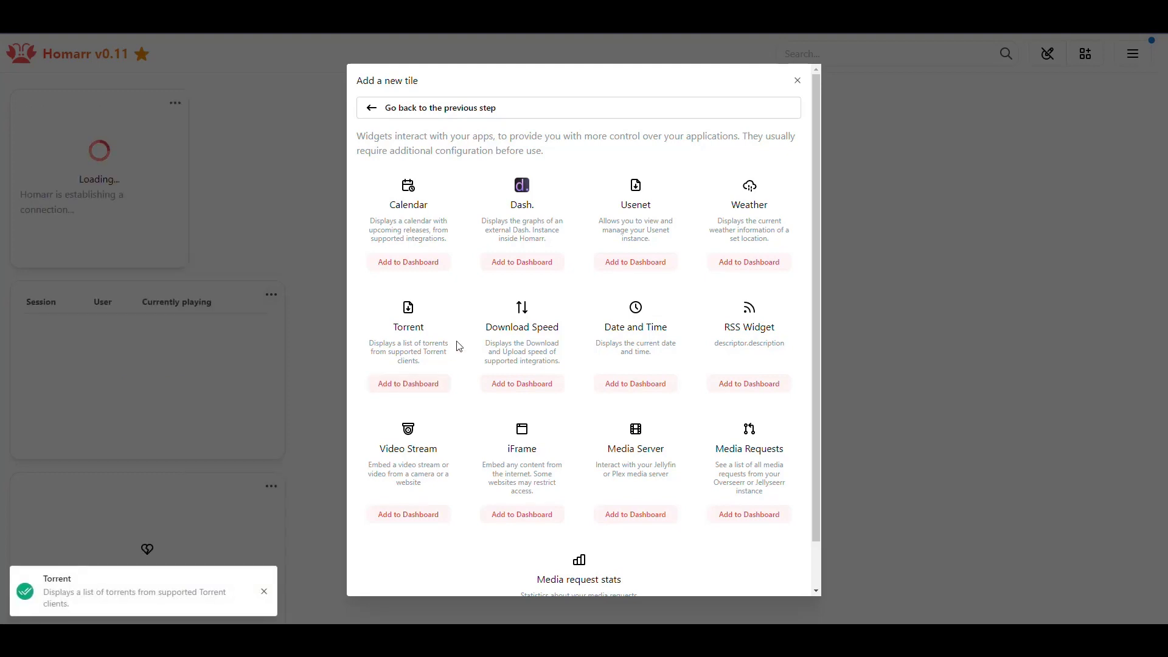
{"action": "left_click", "coordinate": [643, 268]}
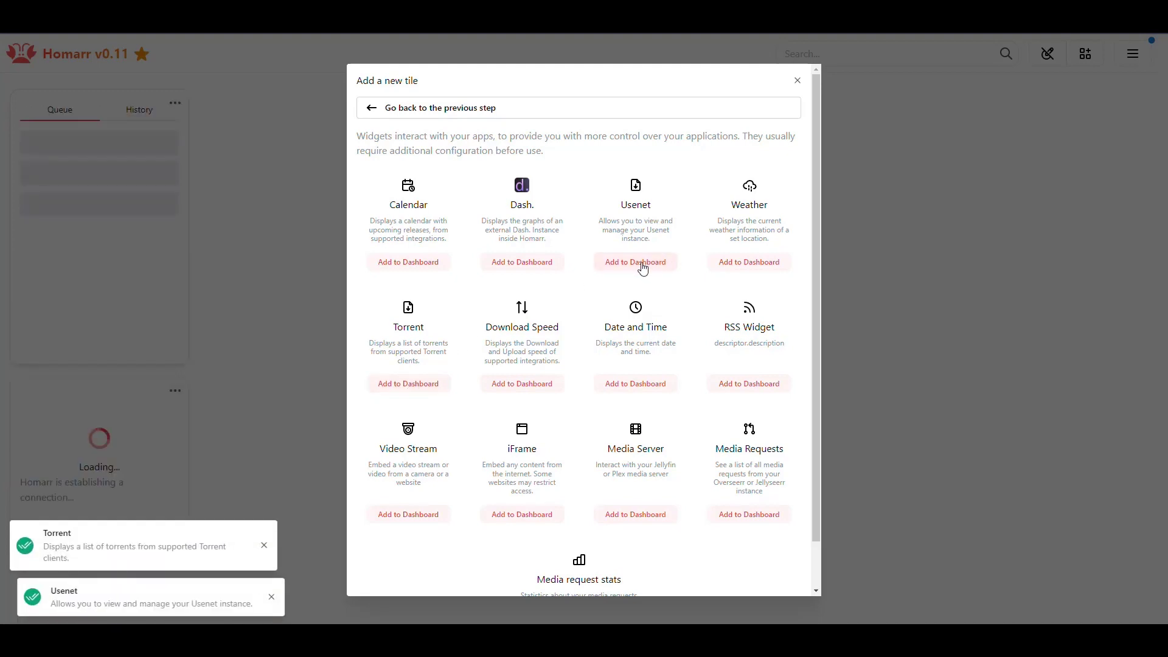
{"action": "scroll", "coordinate": [766, 232], "scroll_direction": "down", "scroll_amount": 1}
{"action": "scroll", "coordinate": [767, 233], "scroll_direction": "up", "scroll_amount": 1}
{"action": "left_click", "coordinate": [798, 80]}
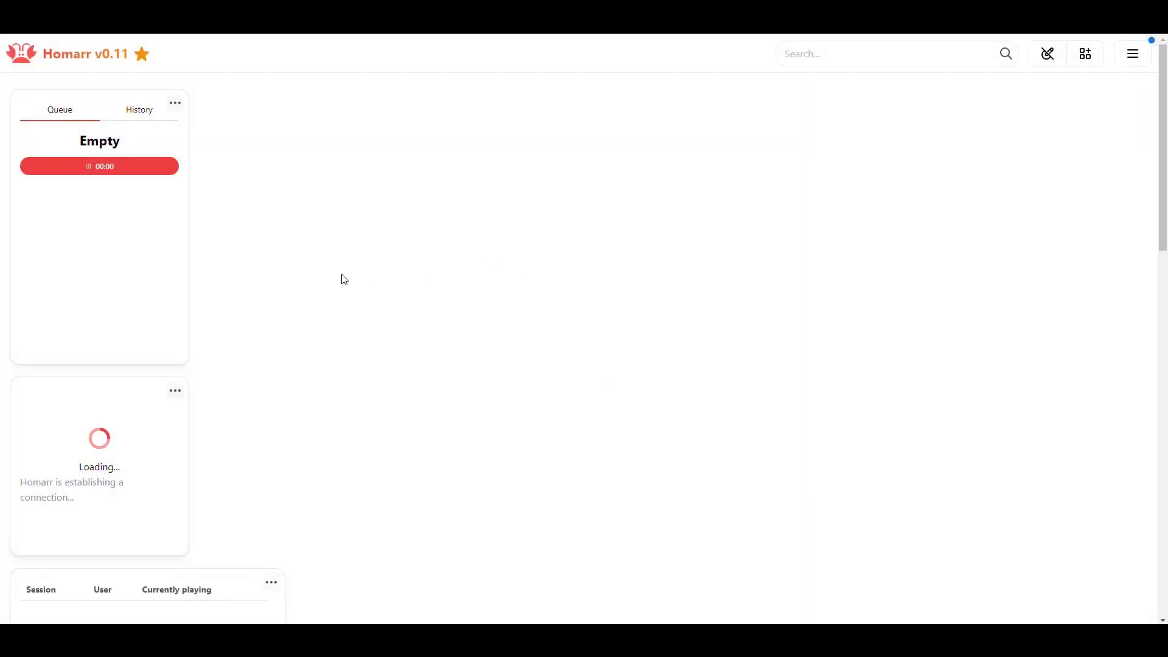
- Create a new category named Dashboards
{"action": "scroll", "coordinate": [353, 258], "scroll_direction": "down", "scroll_amount": 10}
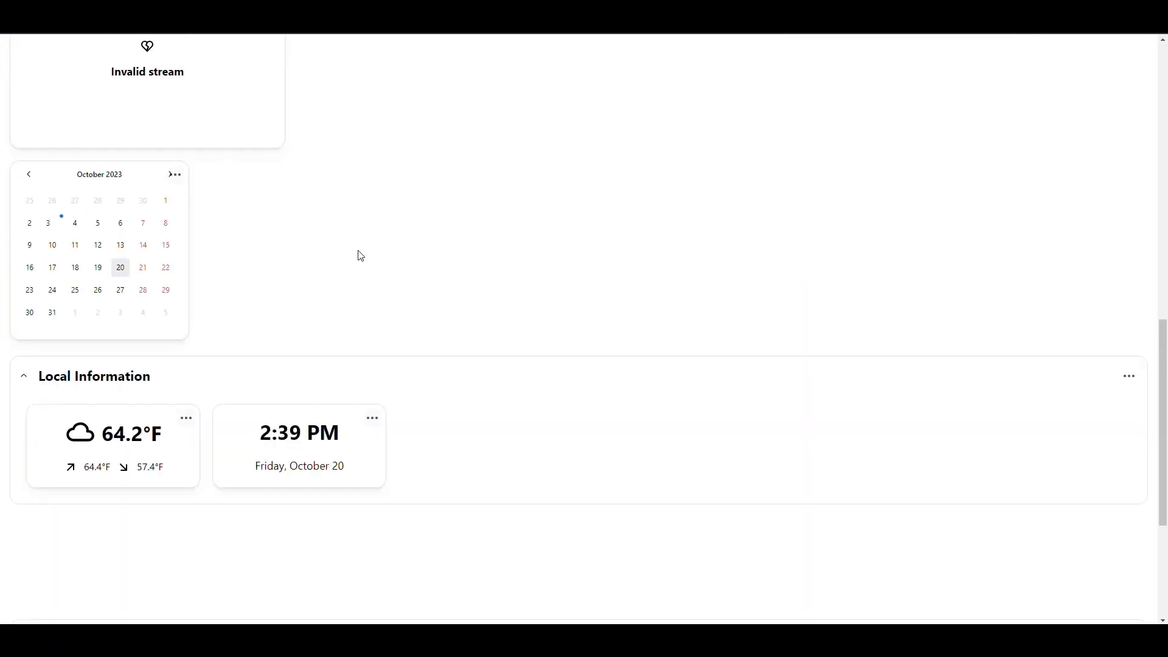
{"action": "scroll", "coordinate": [361, 256], "scroll_direction": "up", "scroll_amount": 10}
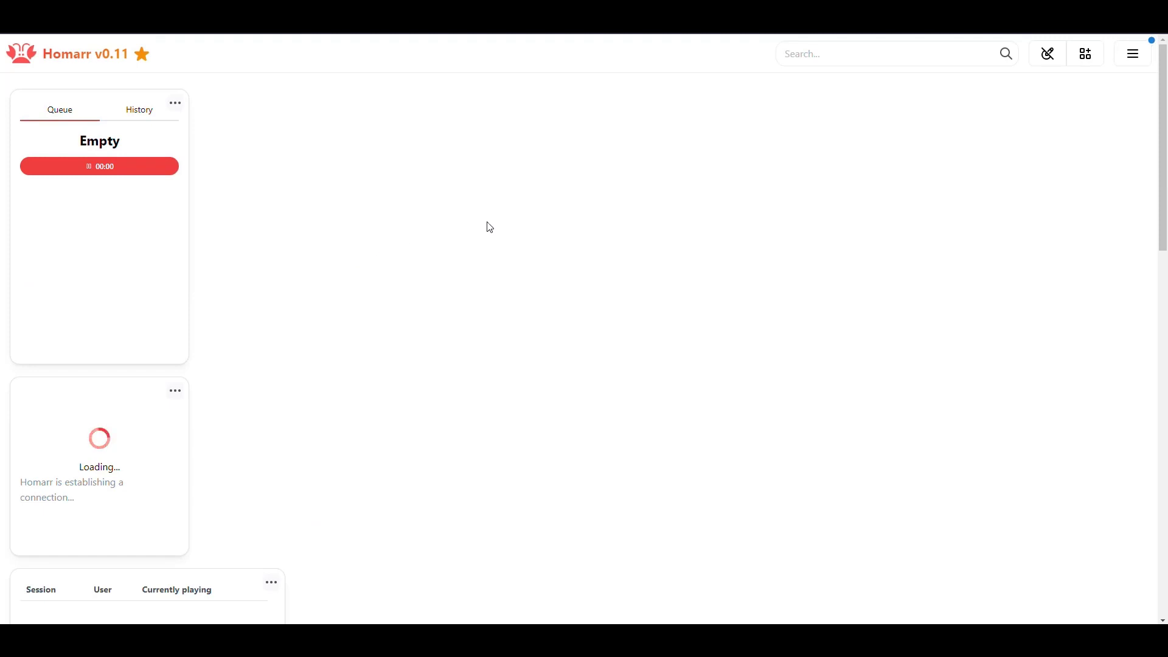
{"action": "left_click", "coordinate": [1085, 53]}
{"action": "left_click", "coordinate": [695, 183]}
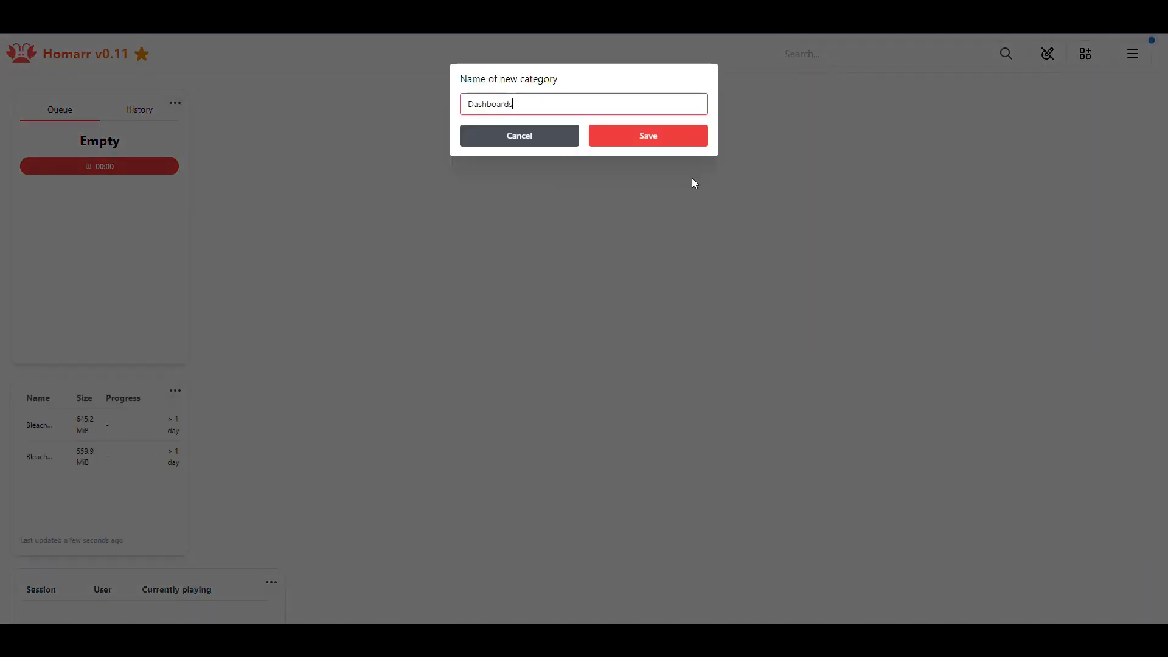
{"action": "left_click", "coordinate": [665, 142]}
- Move the October 2023 calendar and the video stream tile into Local Information
{"action": "scroll", "coordinate": [433, 268], "scroll_direction": "down", "scroll_amount": 10}
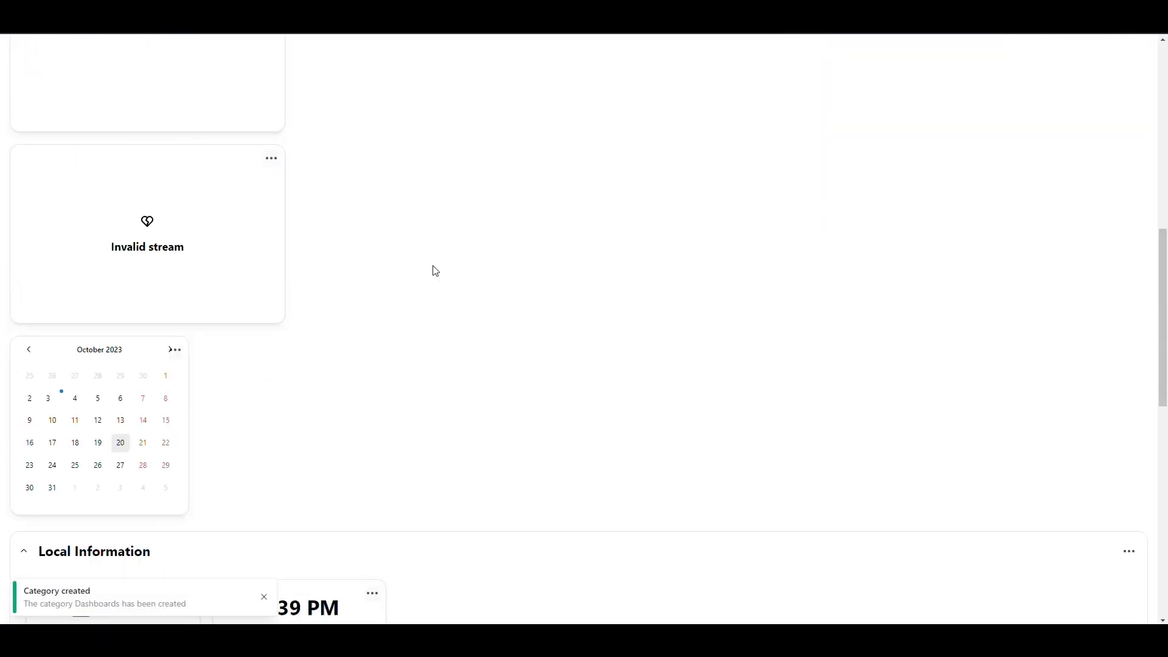
{"action": "scroll", "coordinate": [394, 282], "scroll_direction": "up", "scroll_amount": 4}
{"action": "left_click_drag", "start_coordinate": [110, 180], "coordinate": [498, 246]}
{"action": "scroll", "coordinate": [460, 295], "scroll_direction": "up", "scroll_amount": 6}
{"action": "scroll", "coordinate": [457, 295], "scroll_direction": "down", "scroll_amount": 1}
{"action": "left_click_drag", "start_coordinate": [162, 374], "coordinate": [701, 451]}
- Drag the Queue/History download widget into the Dashboards category
{"action": "scroll", "coordinate": [382, 350], "scroll_direction": "up", "scroll_amount": 3}
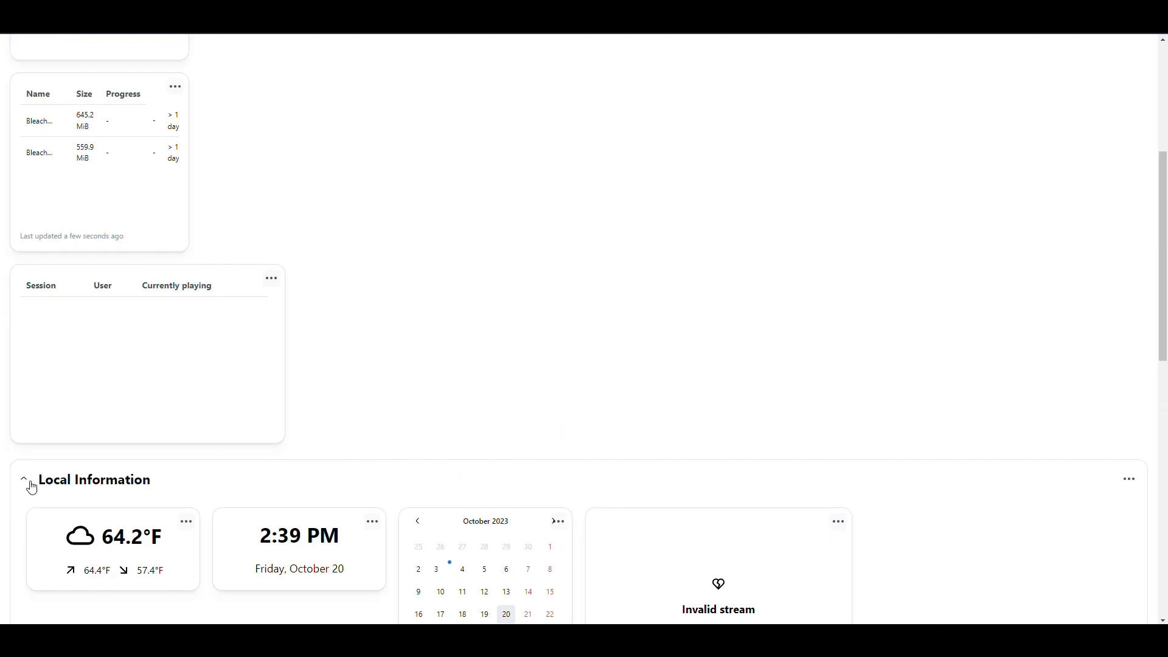
{"action": "scroll", "coordinate": [336, 381], "scroll_direction": "down", "scroll_amount": 5}
{"action": "scroll", "coordinate": [322, 378], "scroll_direction": "up", "scroll_amount": 10}
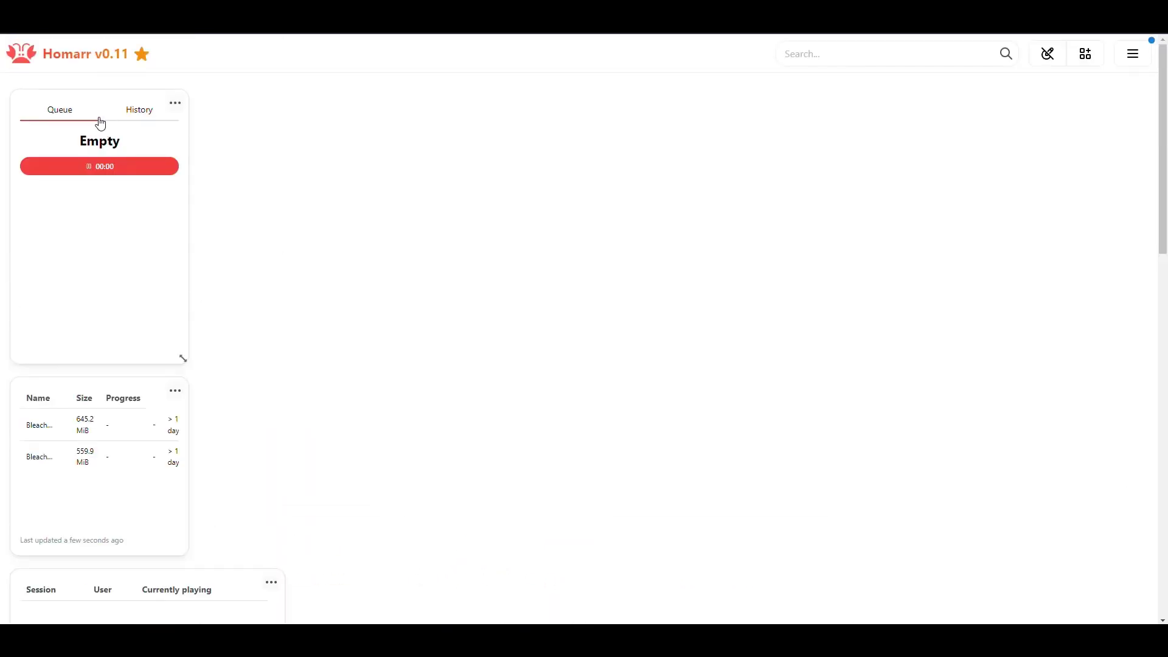
{"action": "left_click_drag", "start_coordinate": [125, 250], "coordinate": [160, 518]}
{"action": "scroll", "coordinate": [292, 378], "scroll_direction": "down", "scroll_amount": 15}
{"action": "left_click_drag", "start_coordinate": [327, 542], "coordinate": [225, 493]}
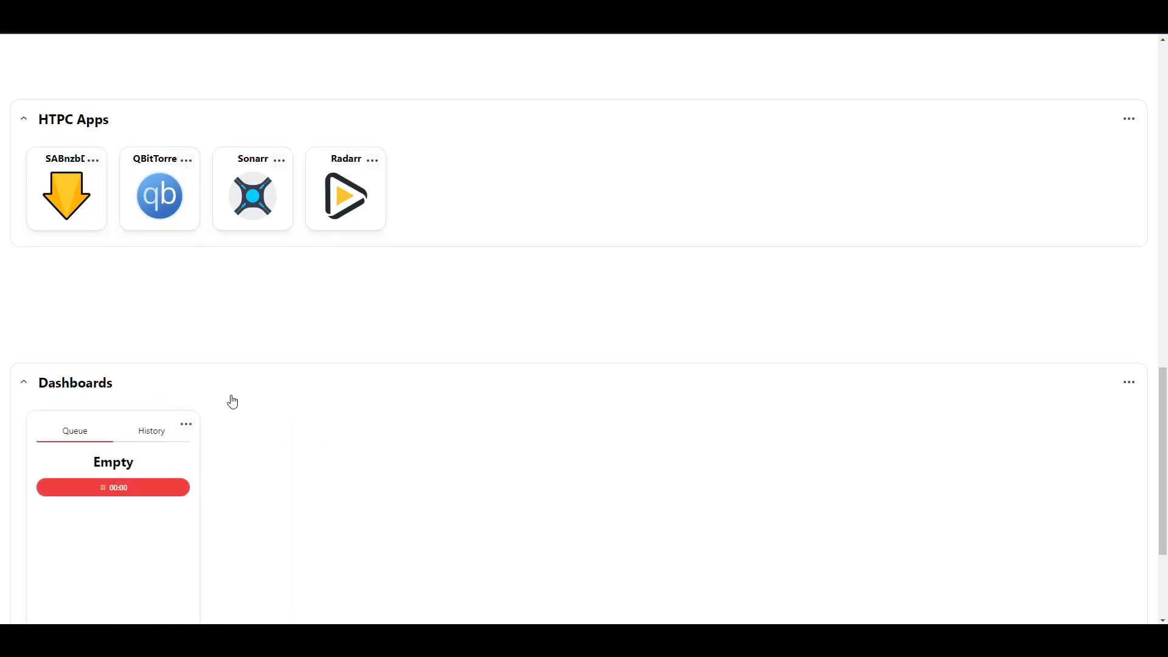
- Drag the torrent download list and the media sessions widget into the Dashboards category
{"action": "scroll", "coordinate": [255, 383], "scroll_direction": "up", "scroll_amount": 15}
{"action": "left_click_drag", "start_coordinate": [78, 391], "coordinate": [344, 362]}
{"action": "scroll", "coordinate": [277, 464], "scroll_direction": "up", "scroll_amount": 3}
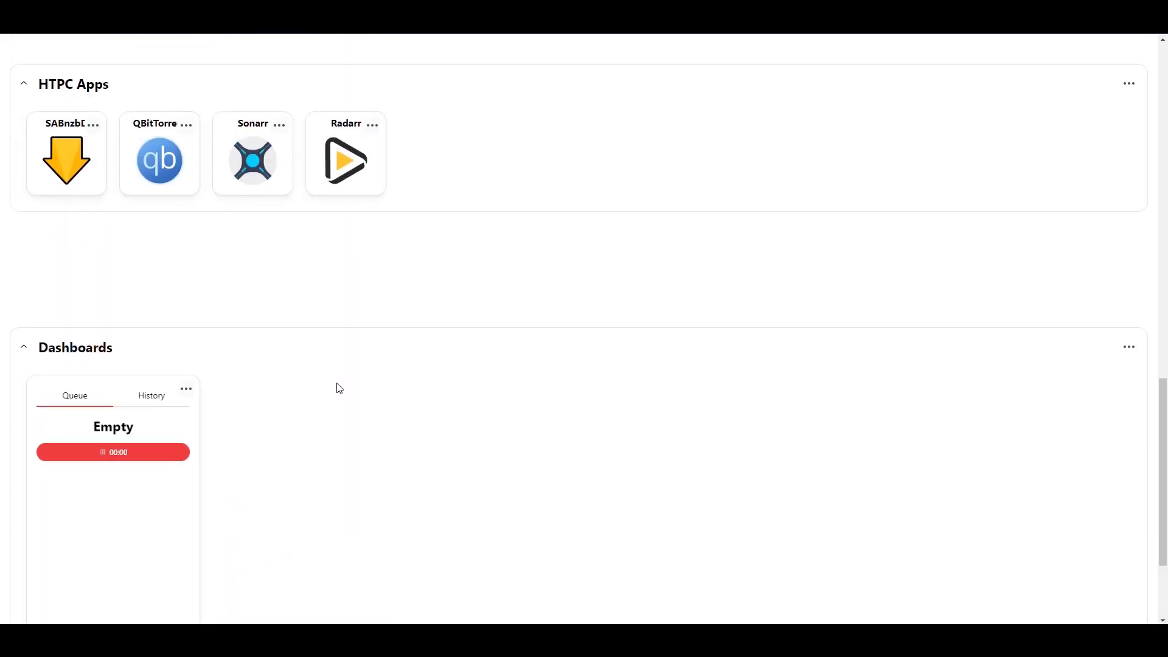
{"action": "scroll", "coordinate": [340, 387], "scroll_direction": "up", "scroll_amount": 5}
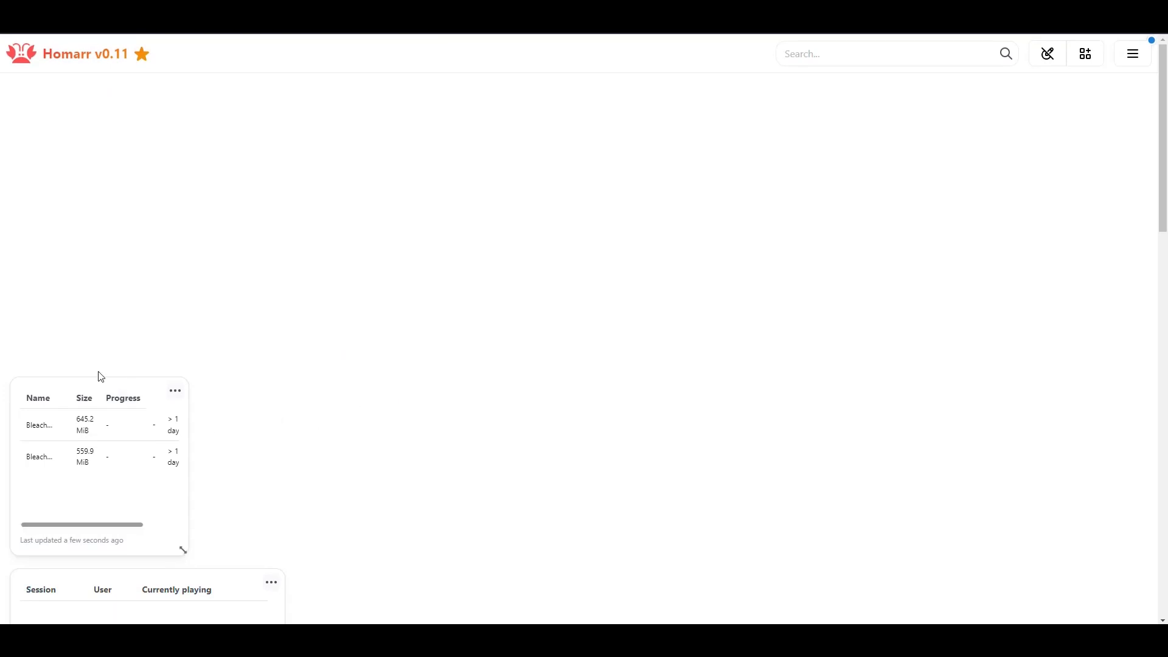
{"action": "left_click_drag", "start_coordinate": [77, 383], "coordinate": [288, 233]}
{"action": "scroll", "coordinate": [441, 377], "scroll_direction": "up", "scroll_amount": 15}
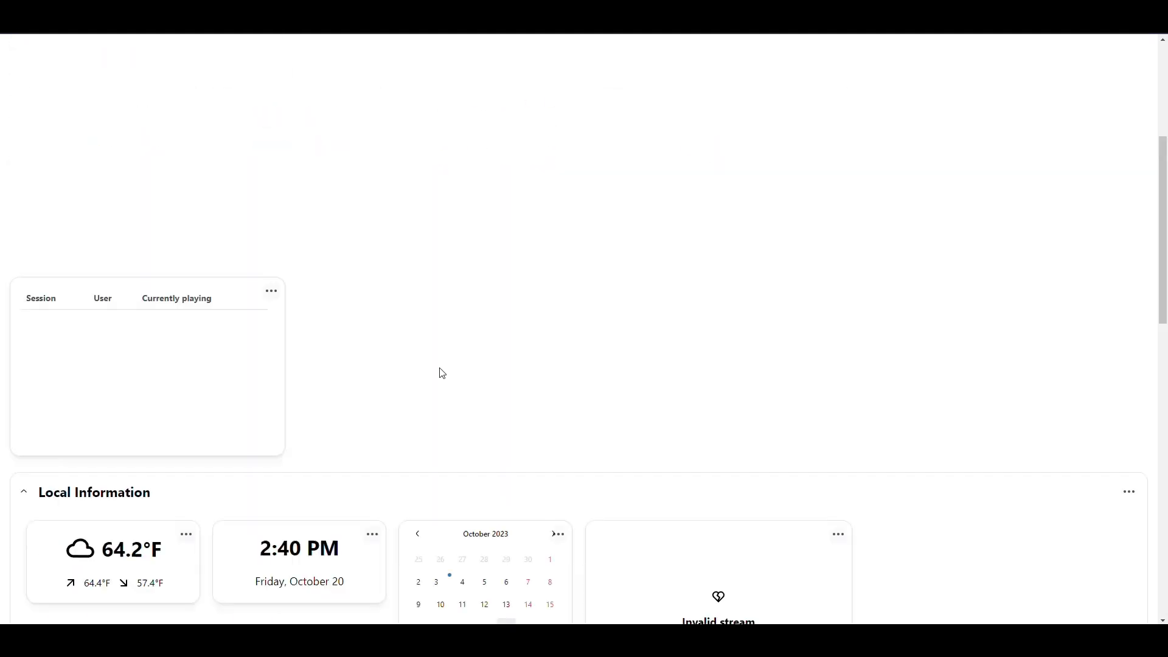
{"action": "scroll", "coordinate": [365, 383], "scroll_direction": "down", "scroll_amount": 8}
{"action": "scroll", "coordinate": [256, 295], "scroll_direction": "up", "scroll_amount": 3}
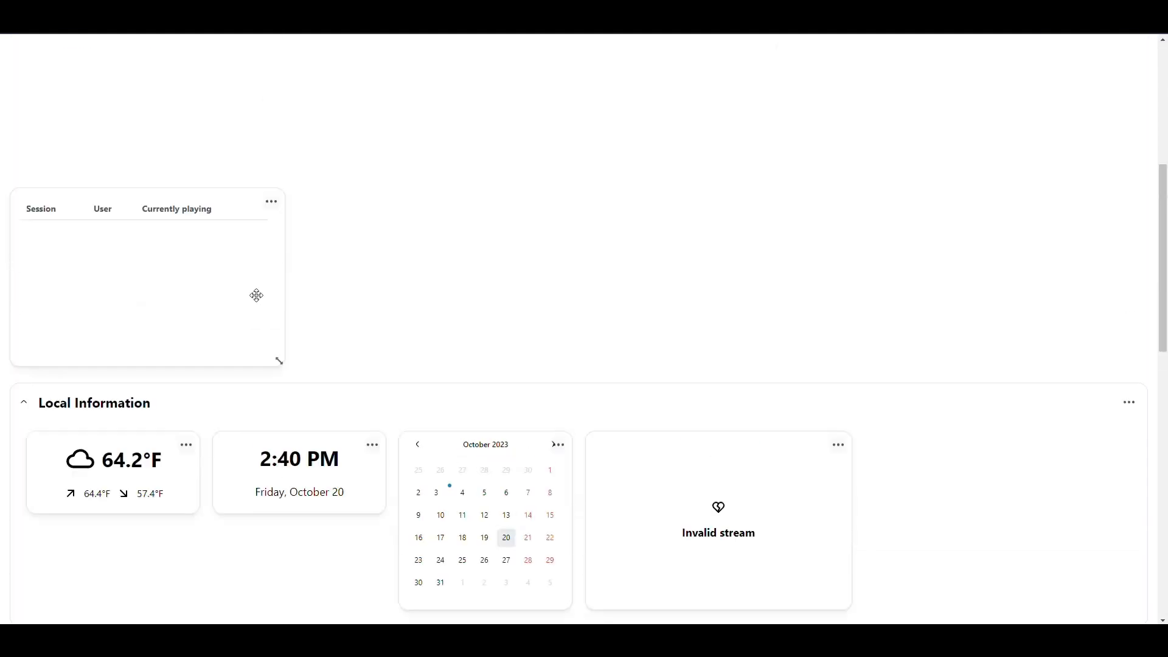
{"action": "left_click_drag", "start_coordinate": [289, 321], "coordinate": [670, 248]}
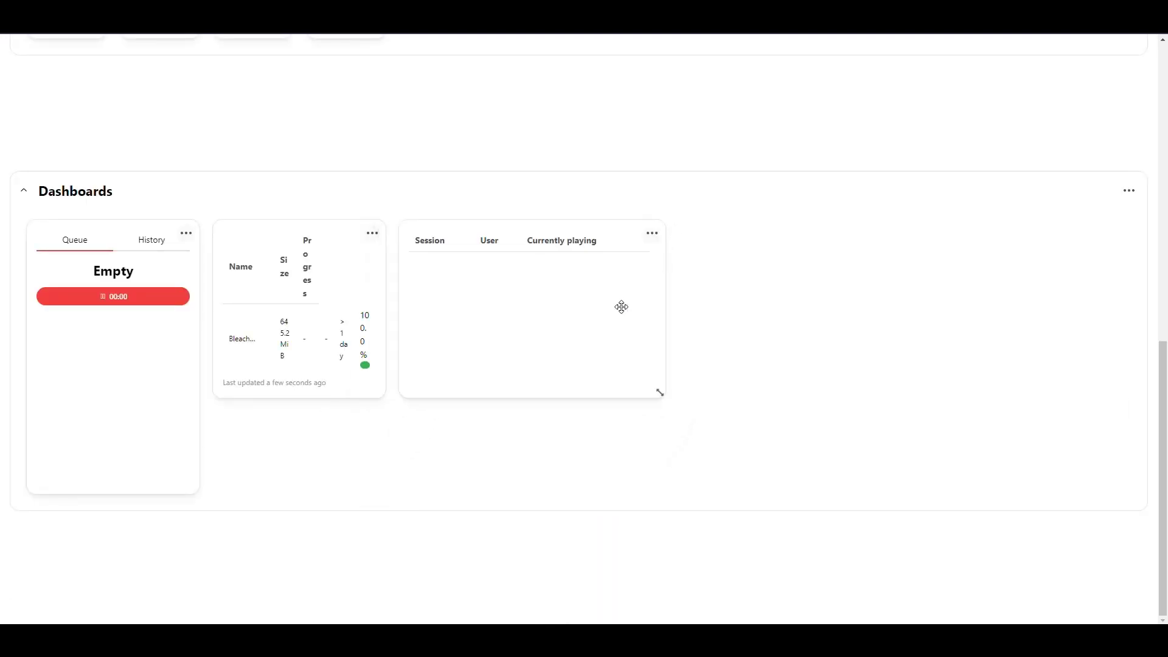
{"action": "scroll", "coordinate": [603, 319], "scroll_direction": "up", "scroll_amount": 15}
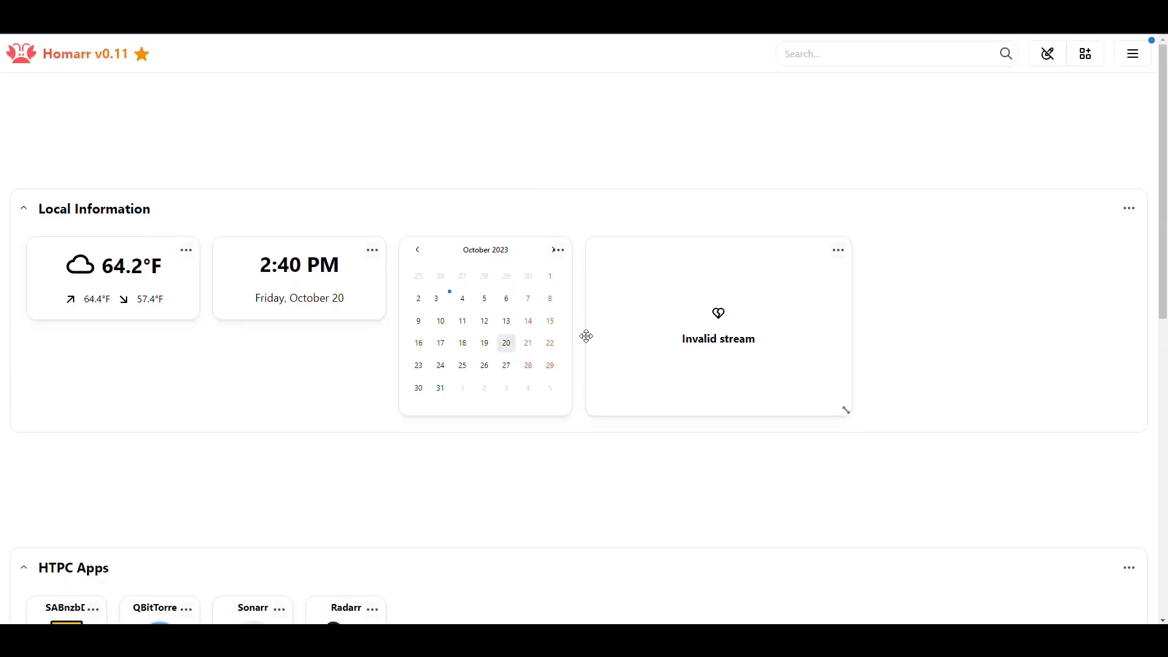
- Exit edit mode to save the layout, collapse HTPC Apps and expand Dashboards
{"action": "left_click", "coordinate": [1048, 53]}
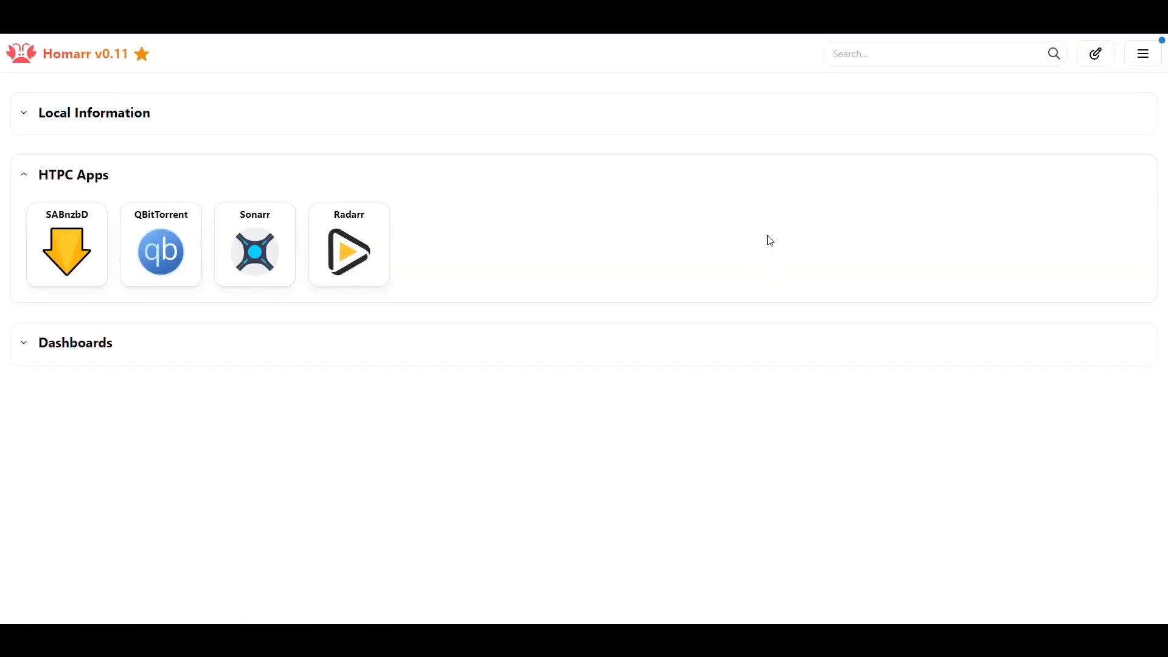
{"action": "left_click", "coordinate": [29, 179]}
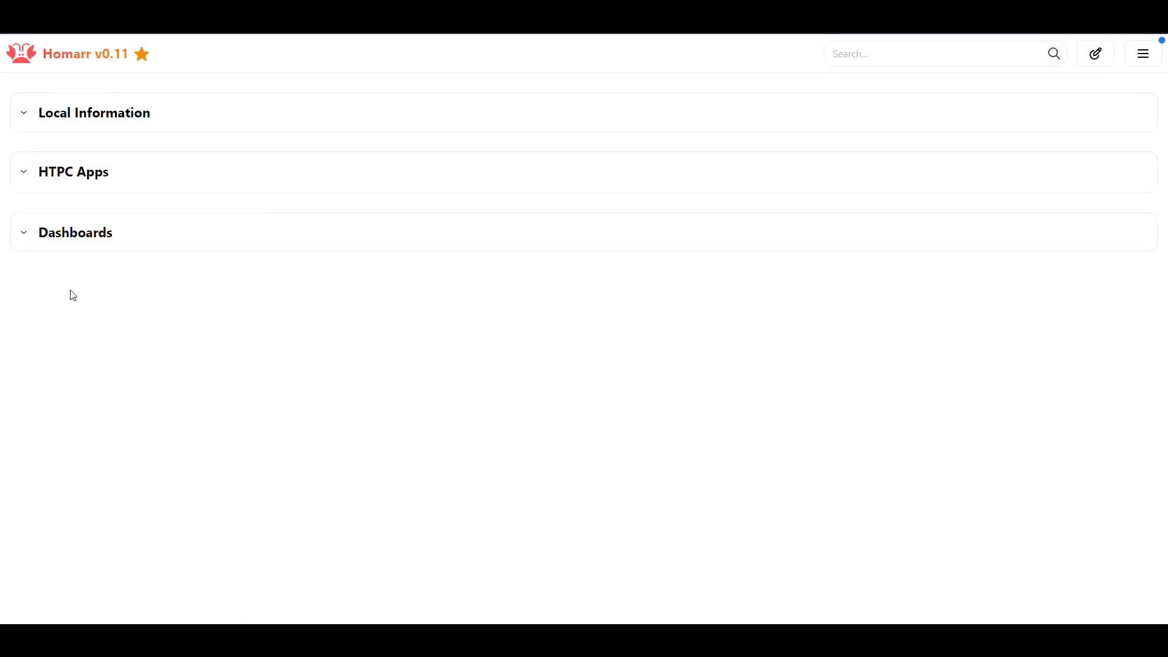
{"action": "left_click", "coordinate": [24, 234]}
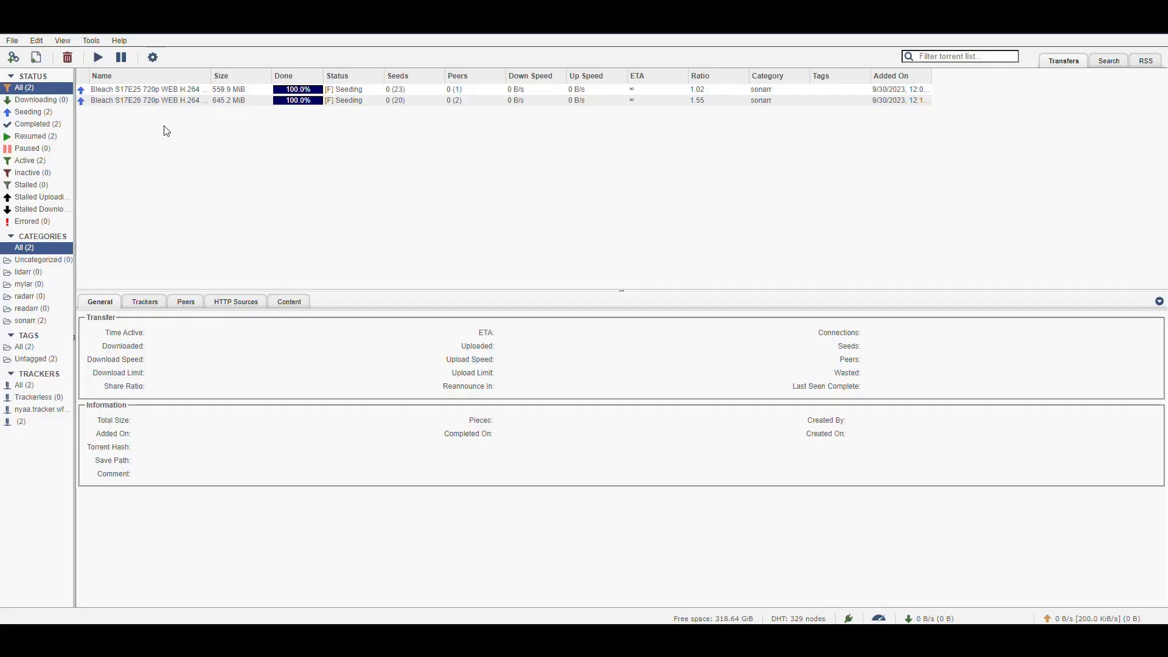
{"action": "left_click", "coordinate": [155, 101]}
{"action": "left_click", "coordinate": [264, 166]}
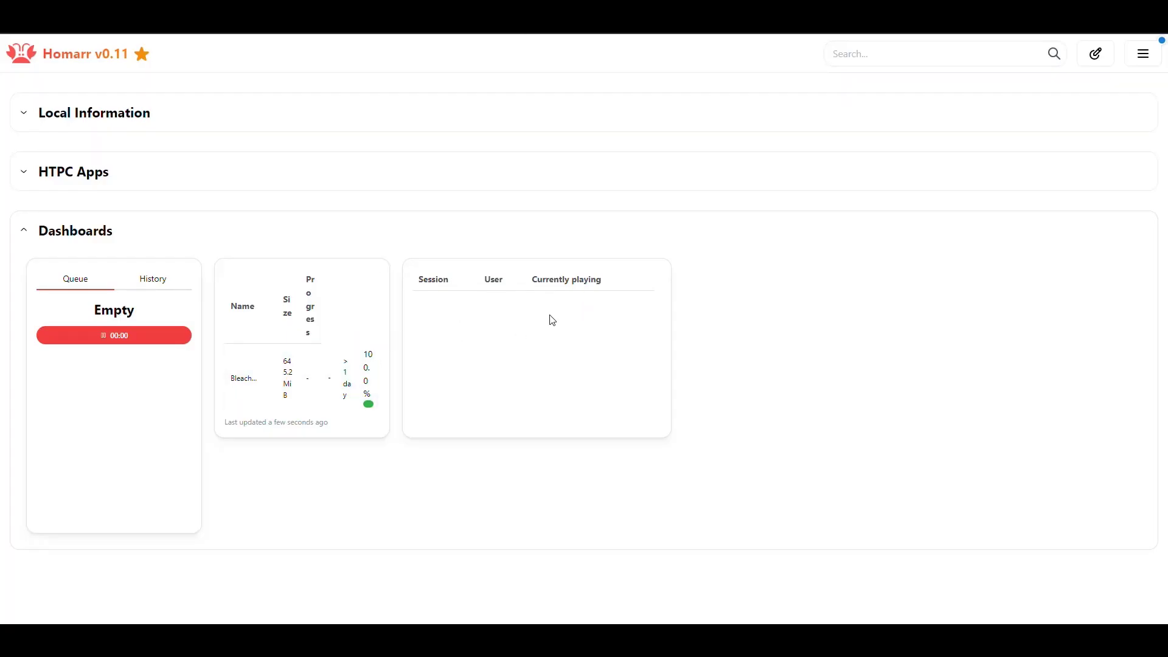
- Back in edit mode, widen the torrent list and place it directly under the queue widget
{"action": "left_click", "coordinate": [1097, 53]}
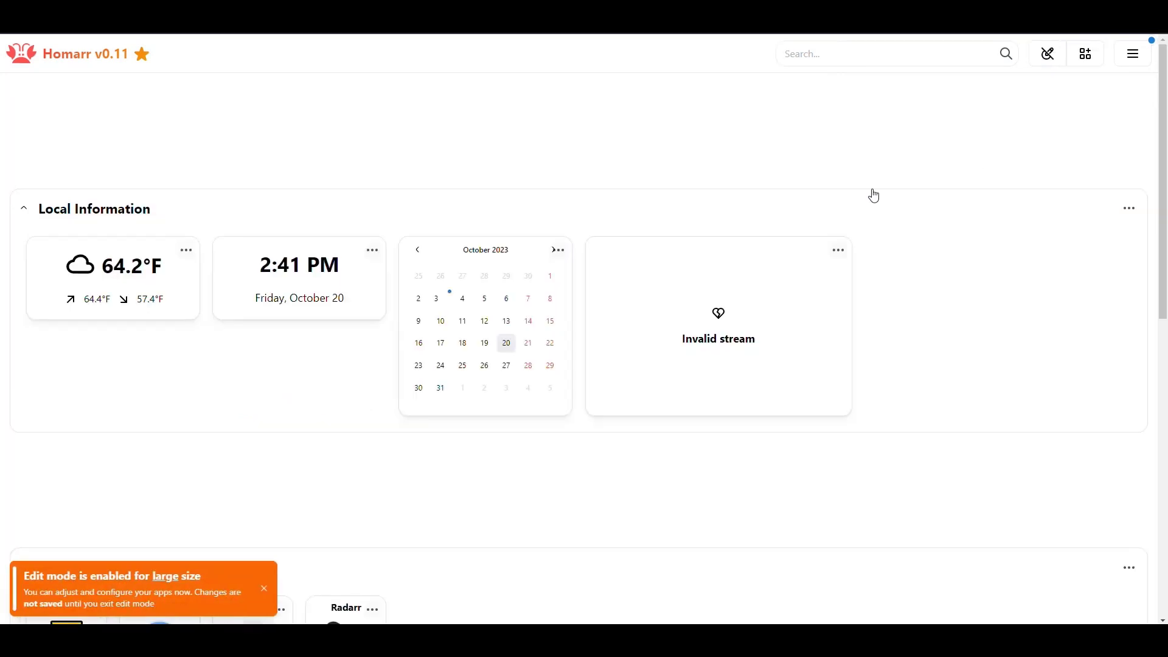
{"action": "scroll", "coordinate": [624, 310], "scroll_direction": "down", "scroll_amount": 3}
{"action": "scroll", "coordinate": [260, 294], "scroll_direction": "up", "scroll_amount": 3}
{"action": "scroll", "coordinate": [386, 282], "scroll_direction": "down", "scroll_amount": 10}
{"action": "left_click_drag", "start_coordinate": [381, 394], "coordinate": [1111, 379]}
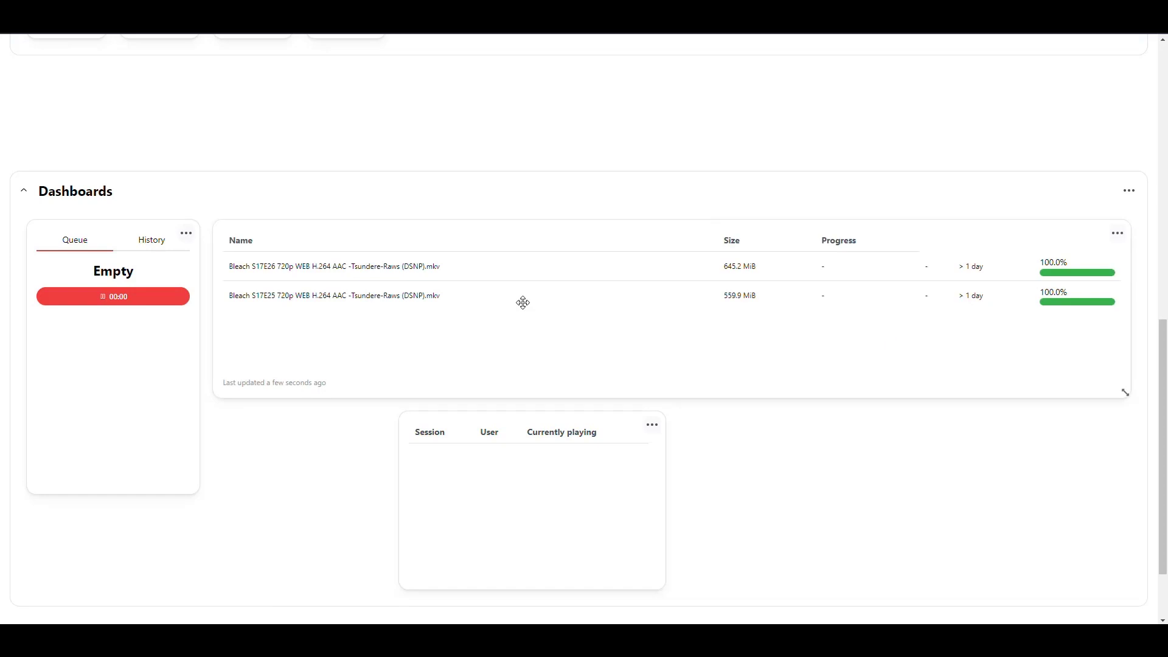
{"action": "left_click_drag", "start_coordinate": [258, 243], "coordinate": [128, 318]}
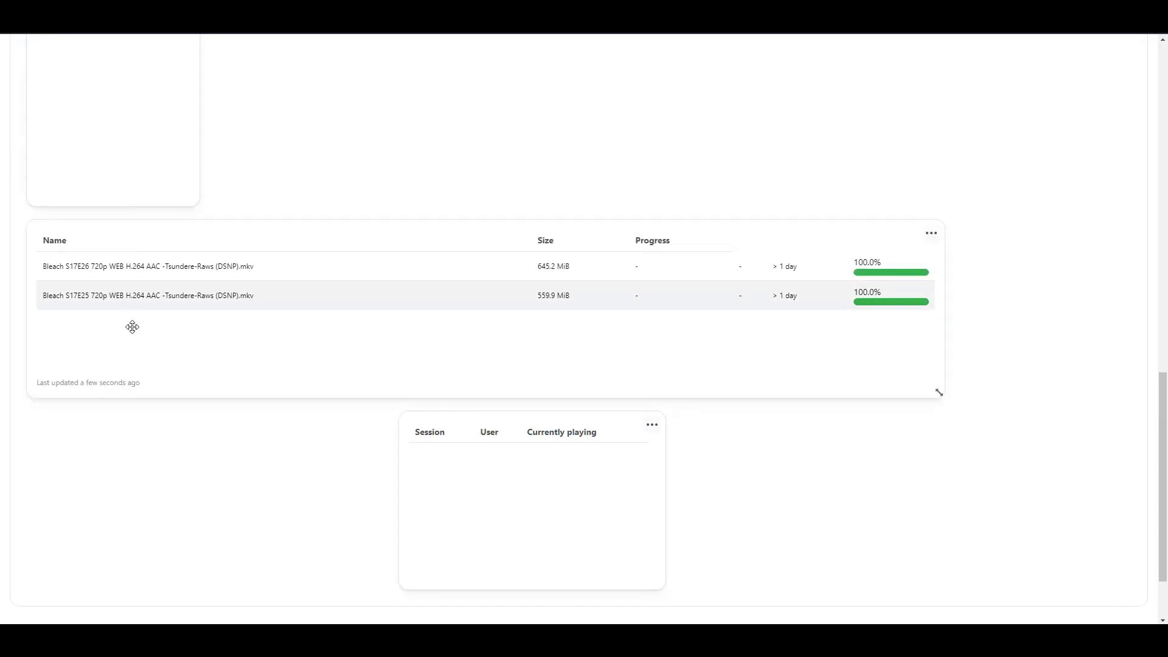
{"action": "scroll", "coordinate": [217, 383], "scroll_direction": "up", "scroll_amount": 5}
{"action": "scroll", "coordinate": [216, 386], "scroll_direction": "down", "scroll_amount": 2}
{"action": "left_click_drag", "start_coordinate": [101, 421], "coordinate": [93, 324]}
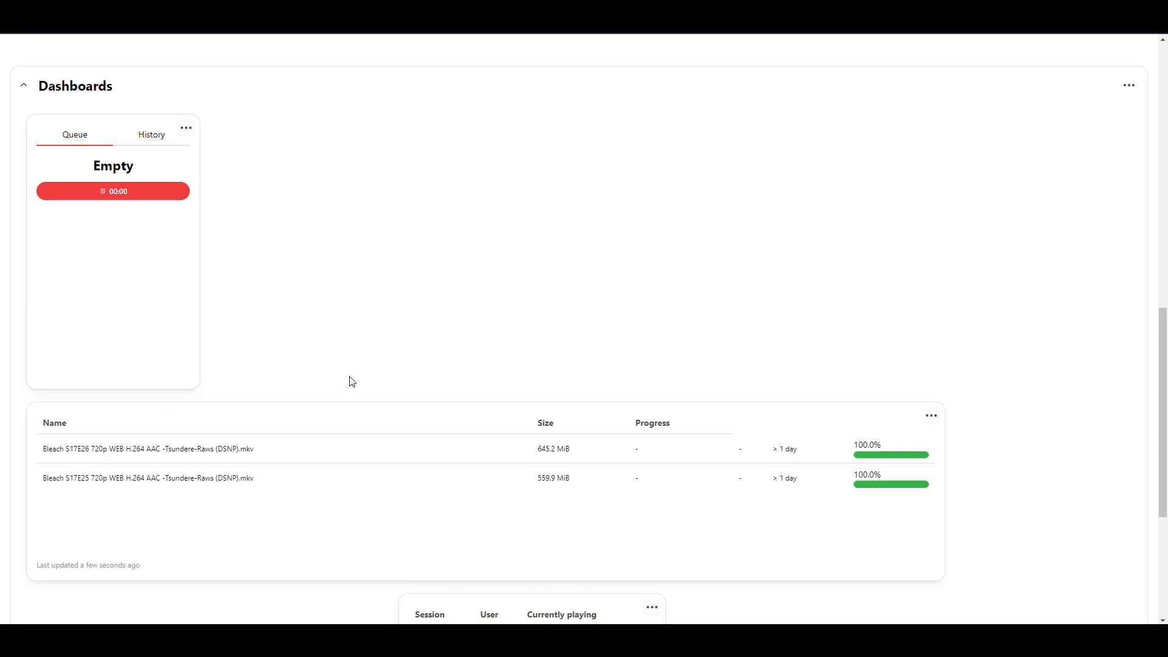
- Widen the sessions widget to match the torrent list's width
{"action": "scroll", "coordinate": [351, 396], "scroll_direction": "down", "scroll_amount": 5}
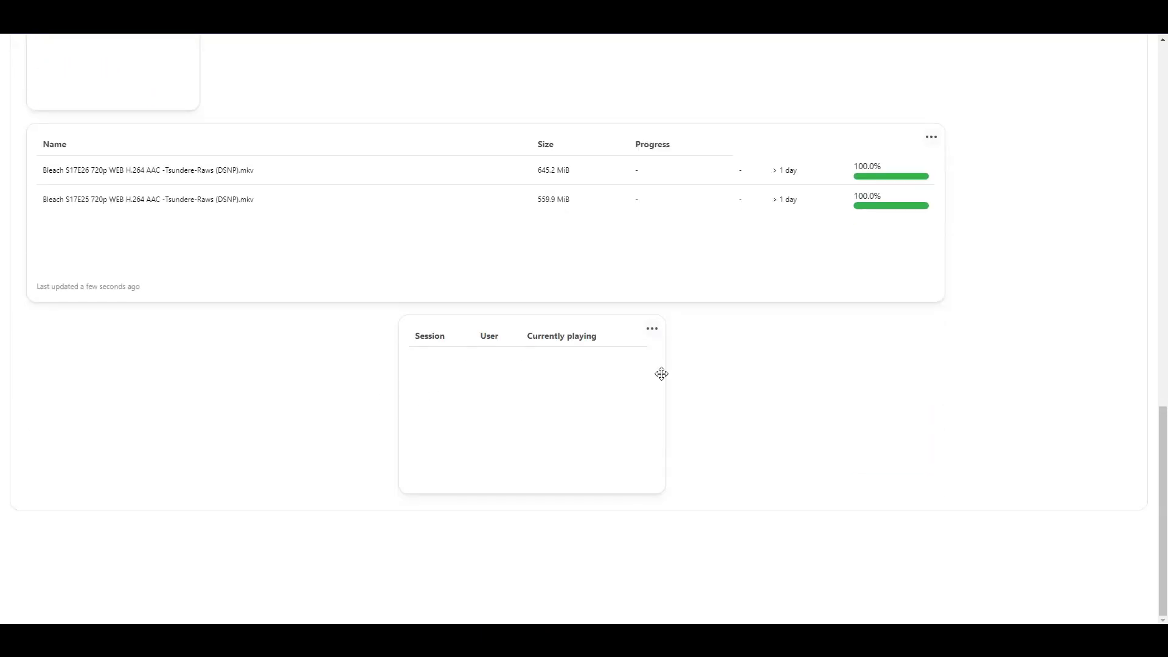
{"action": "left_click_drag", "start_coordinate": [663, 491], "coordinate": [943, 492]}
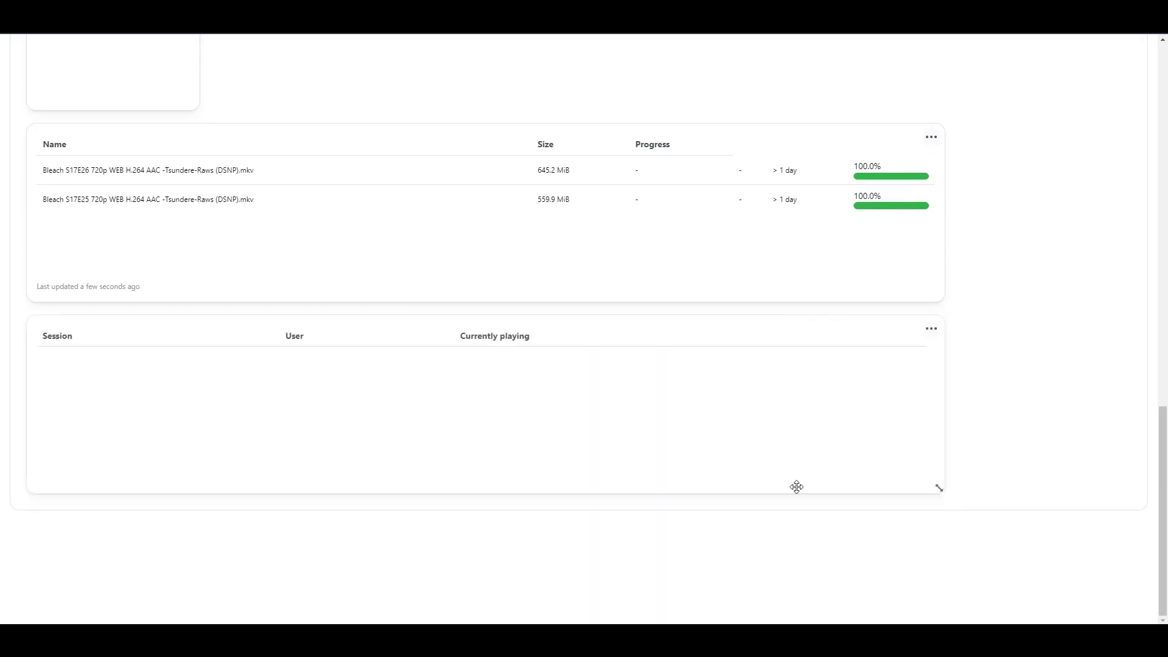
{"action": "scroll", "coordinate": [586, 371], "scroll_direction": "up", "scroll_amount": 7}
{"action": "scroll", "coordinate": [588, 370], "scroll_direction": "down", "scroll_amount": 4}
{"action": "scroll", "coordinate": [592, 368], "scroll_direction": "down", "scroll_amount": 1}
{"action": "scroll", "coordinate": [595, 365], "scroll_direction": "down", "scroll_amount": 3}
{"action": "scroll", "coordinate": [245, 321], "scroll_direction": "up", "scroll_amount": 2}
{"action": "mouse_move", "coordinate": [245, 321]}
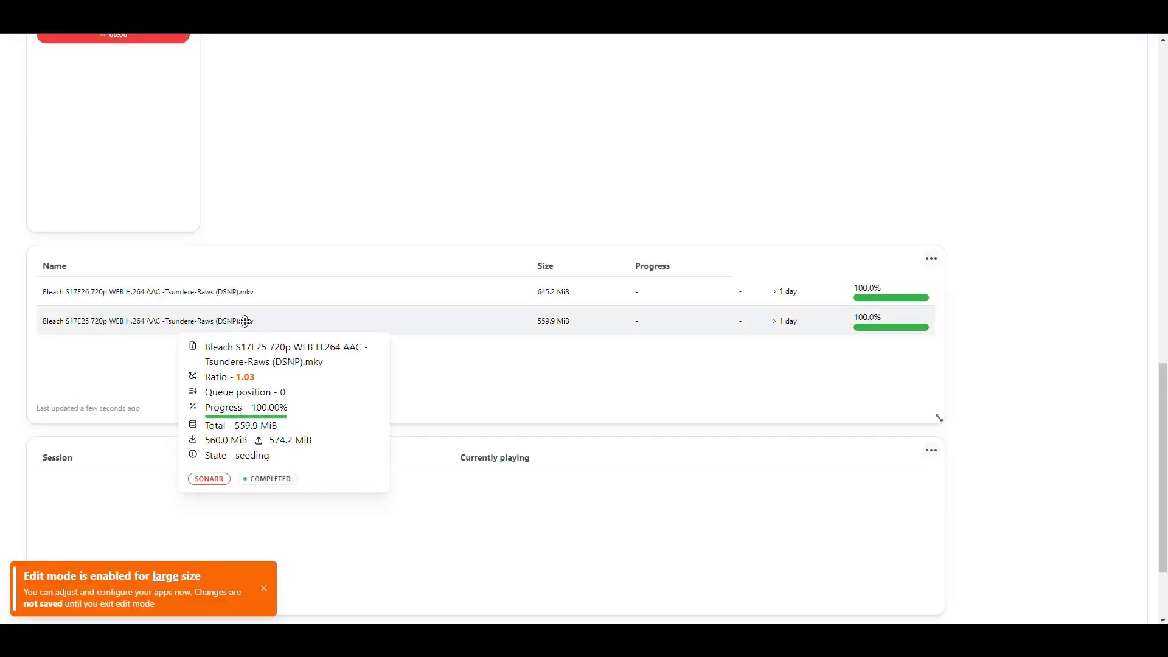
{"action": "mouse_move", "coordinate": [246, 293]}
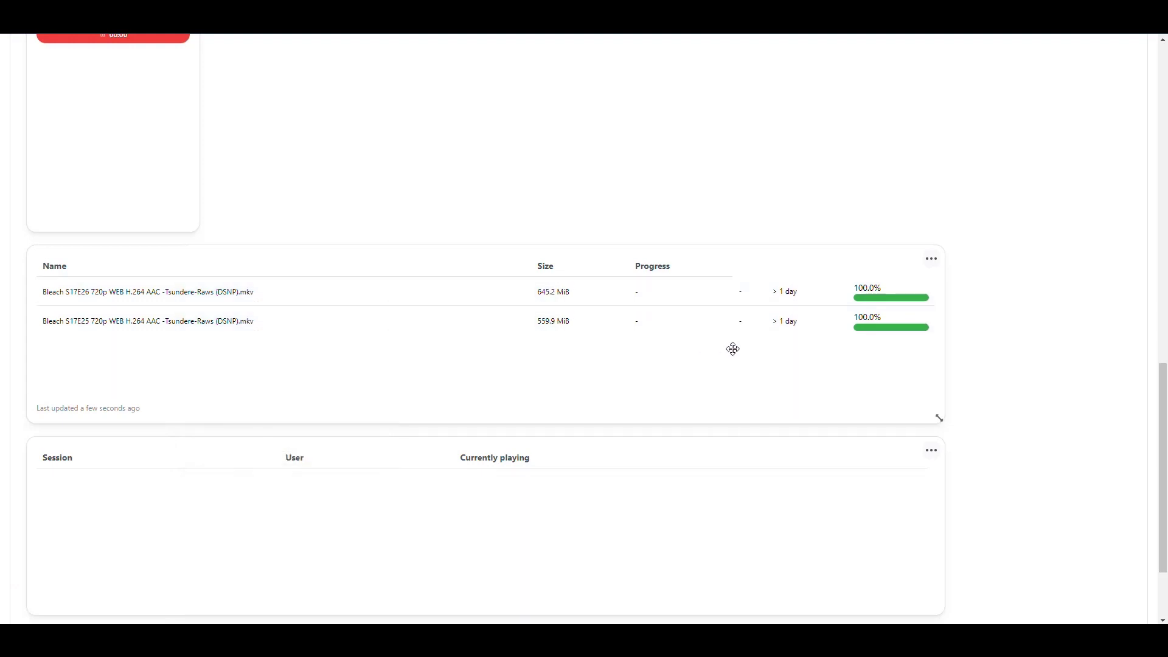
{"action": "left_click", "coordinate": [935, 261]}
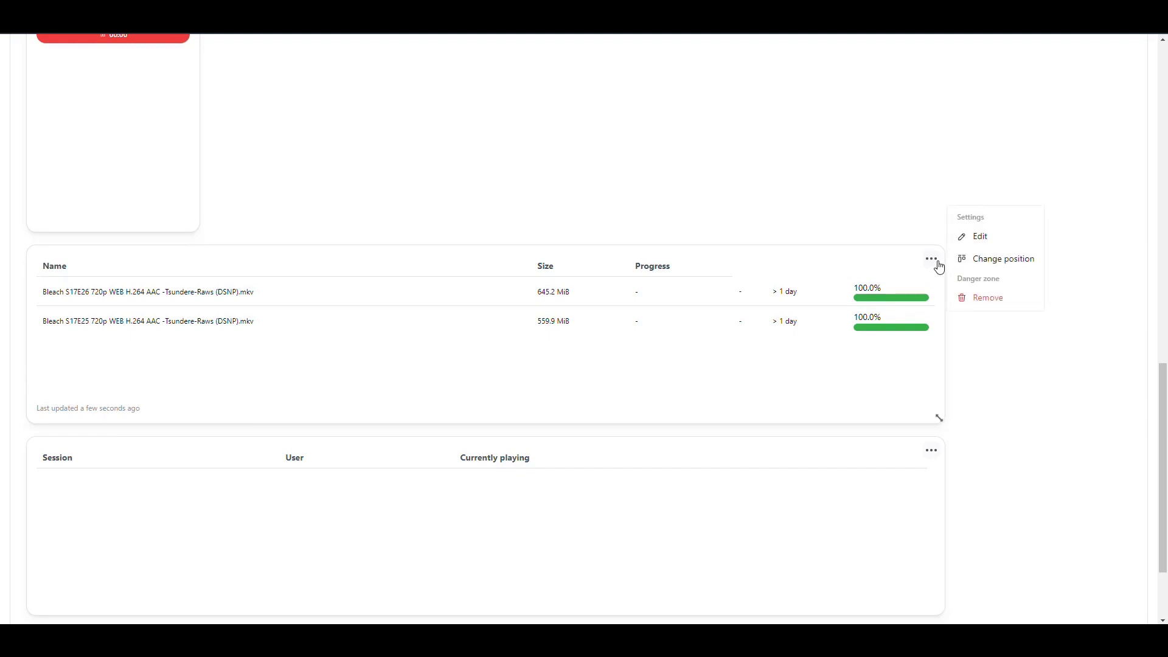
{"action": "left_click", "coordinate": [979, 238]}
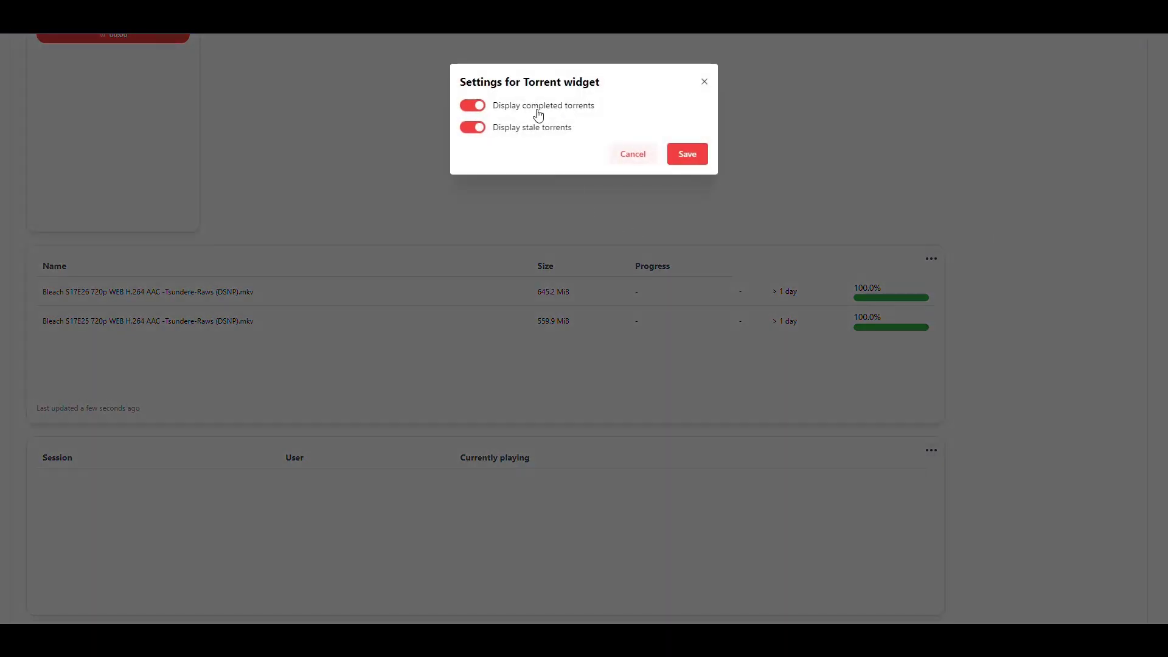
{"action": "left_click", "coordinate": [476, 107]}
{"action": "left_click", "coordinate": [477, 110]}
{"action": "left_click", "coordinate": [474, 130]}
{"action": "left_click", "coordinate": [474, 129]}
{"action": "left_click", "coordinate": [704, 85]}
{"action": "scroll", "coordinate": [944, 339], "scroll_direction": "down", "scroll_amount": 2}
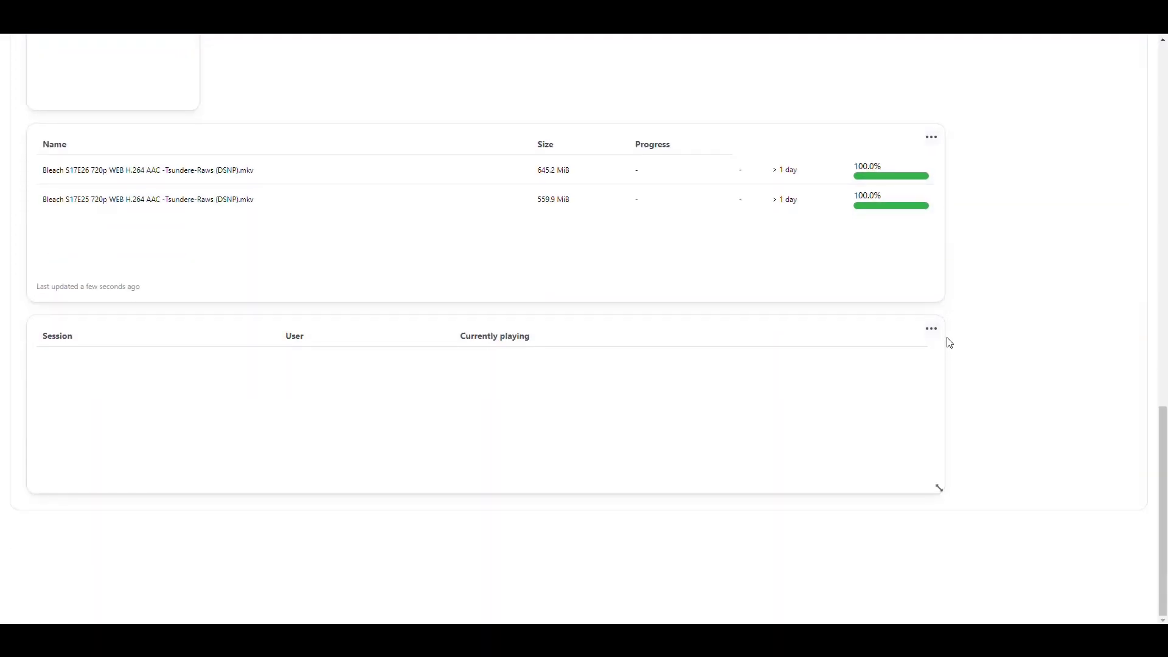
{"action": "left_click", "coordinate": [932, 330]}
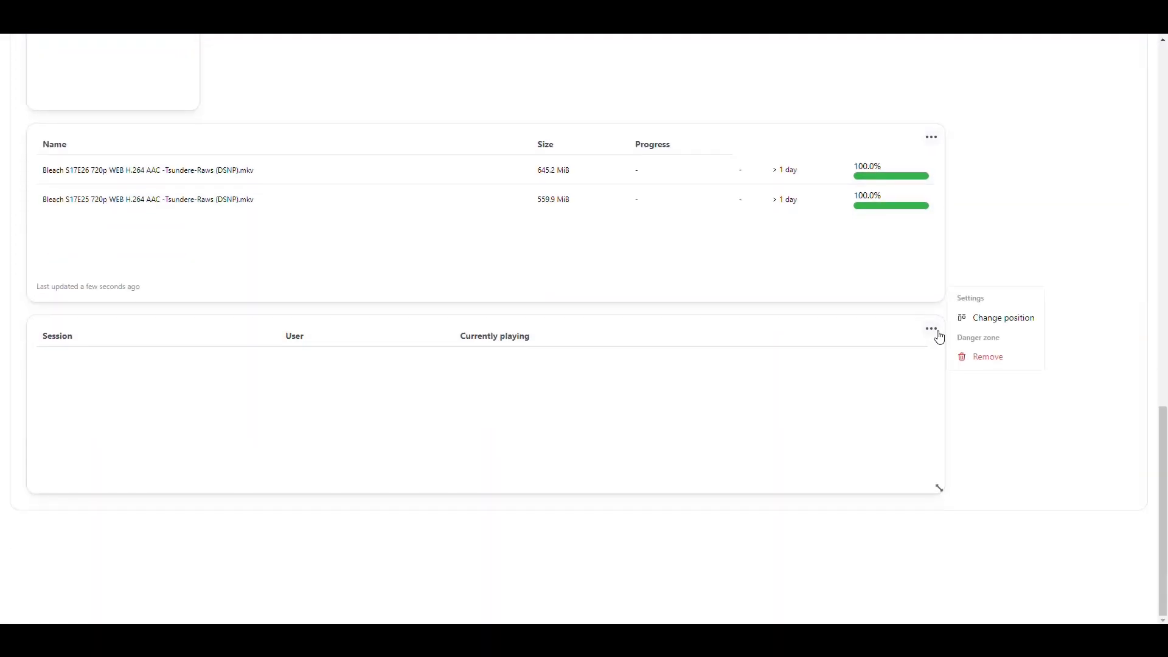
{"action": "left_click", "coordinate": [1001, 318]}
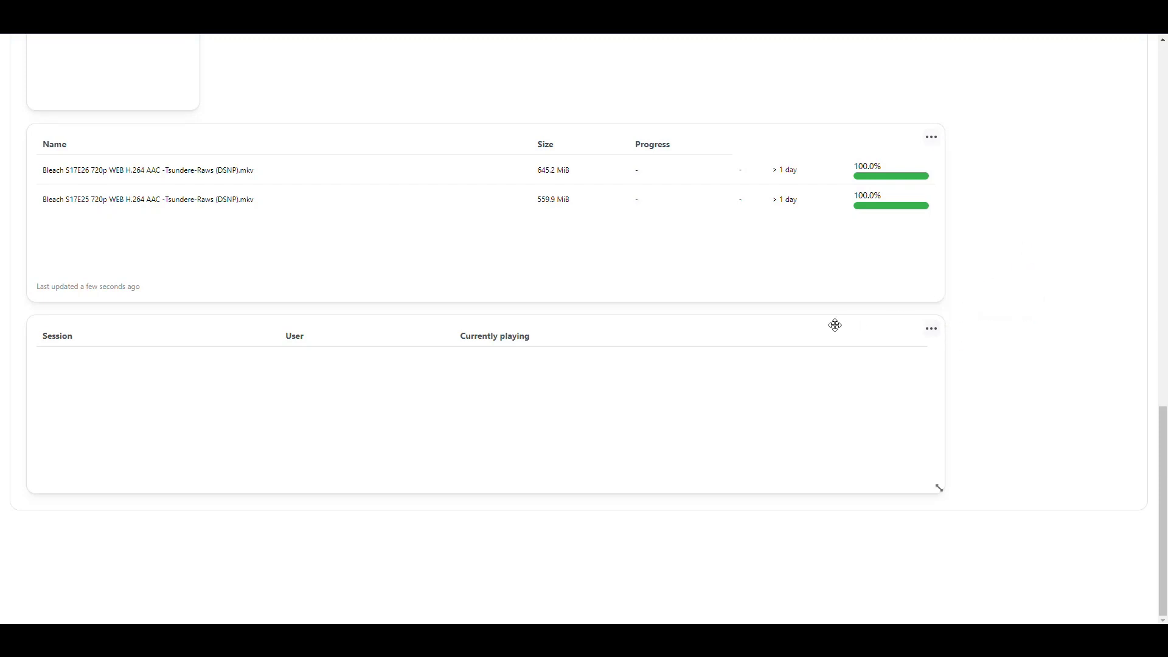
- Check the queue widget's options and switch it to its History view
{"action": "scroll", "coordinate": [882, 399], "scroll_direction": "up", "scroll_amount": 1}
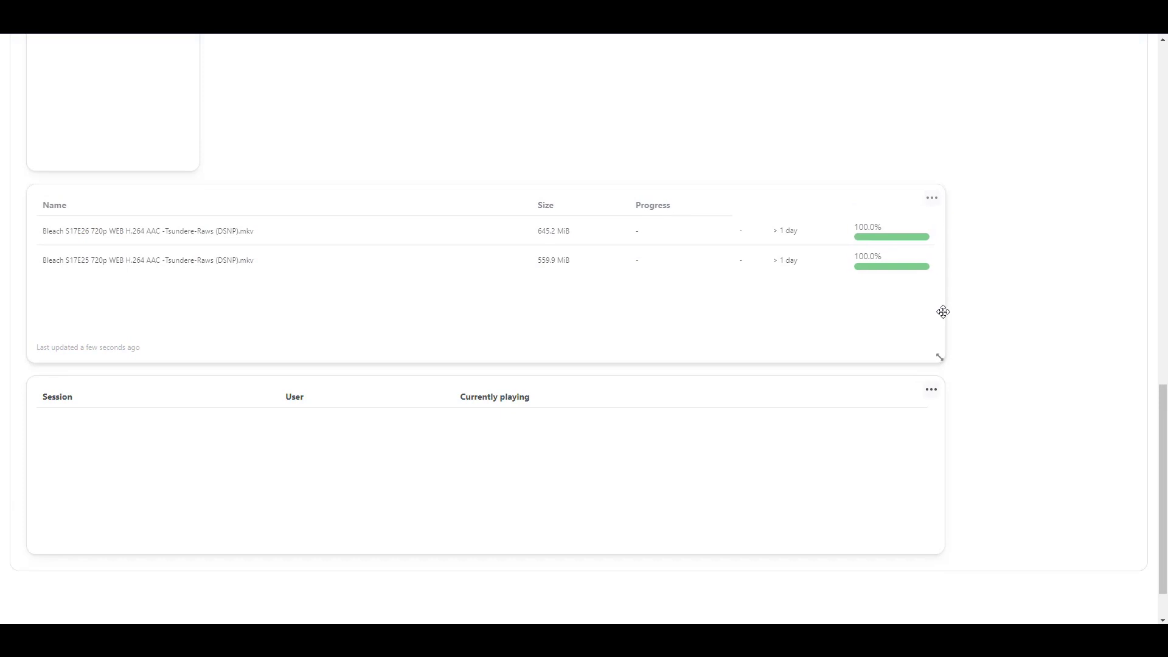
{"action": "scroll", "coordinate": [1006, 385], "scroll_direction": "up", "scroll_amount": 6}
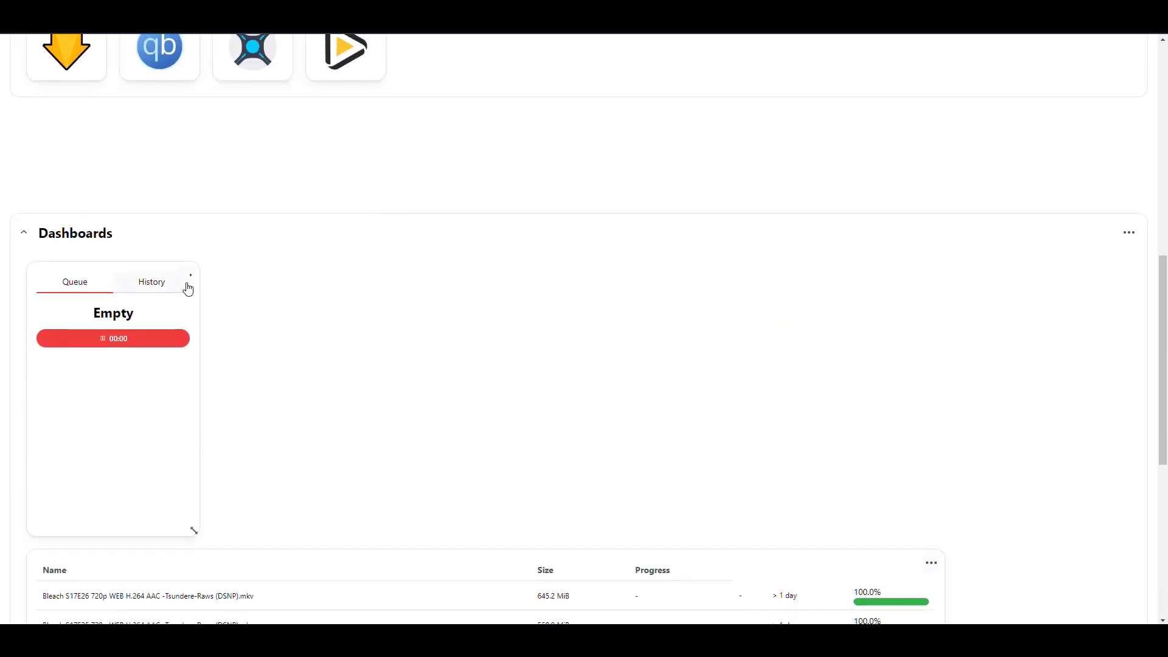
{"action": "left_click", "coordinate": [194, 284]}
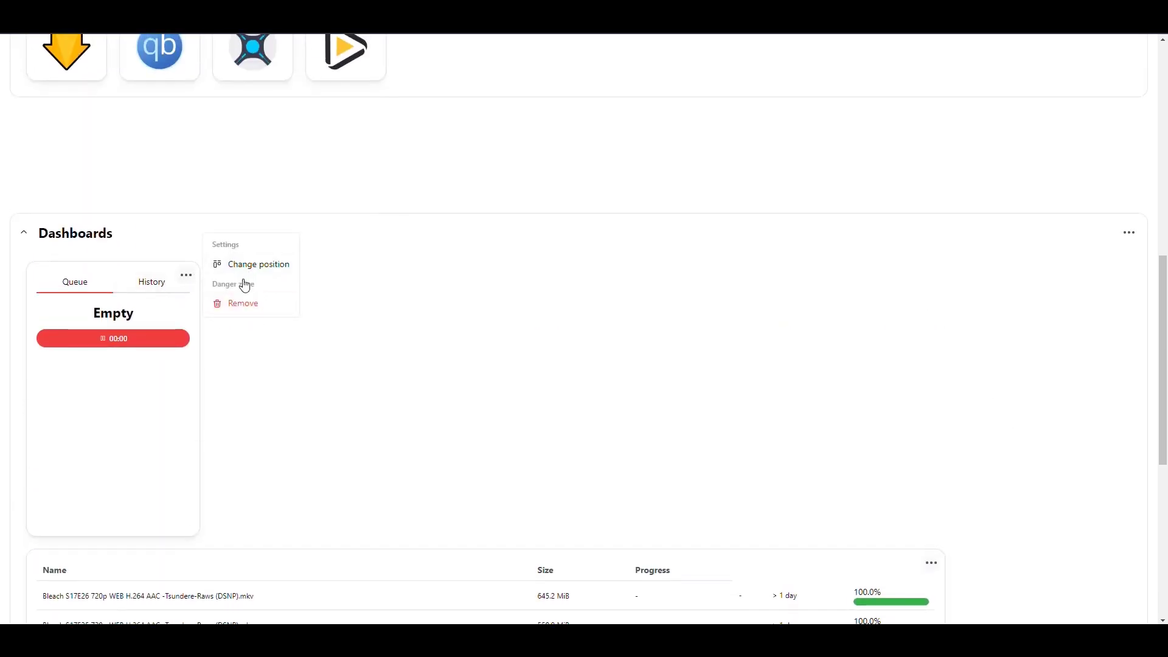
{"action": "left_click", "coordinate": [325, 343]}
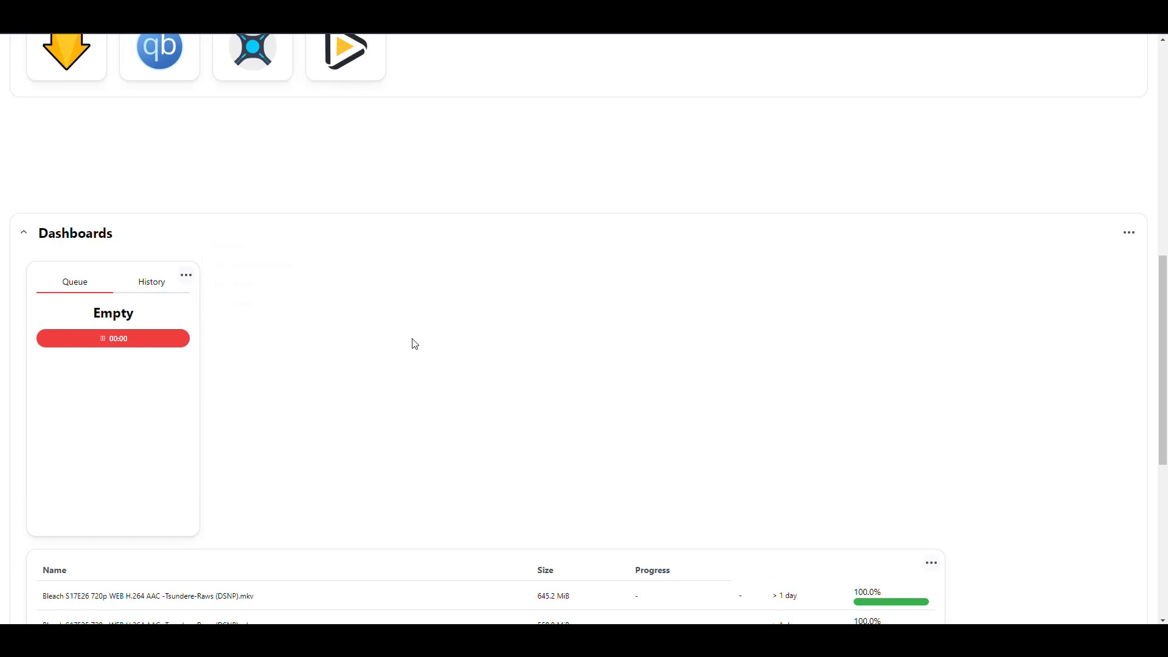
{"action": "left_click", "coordinate": [190, 281]}
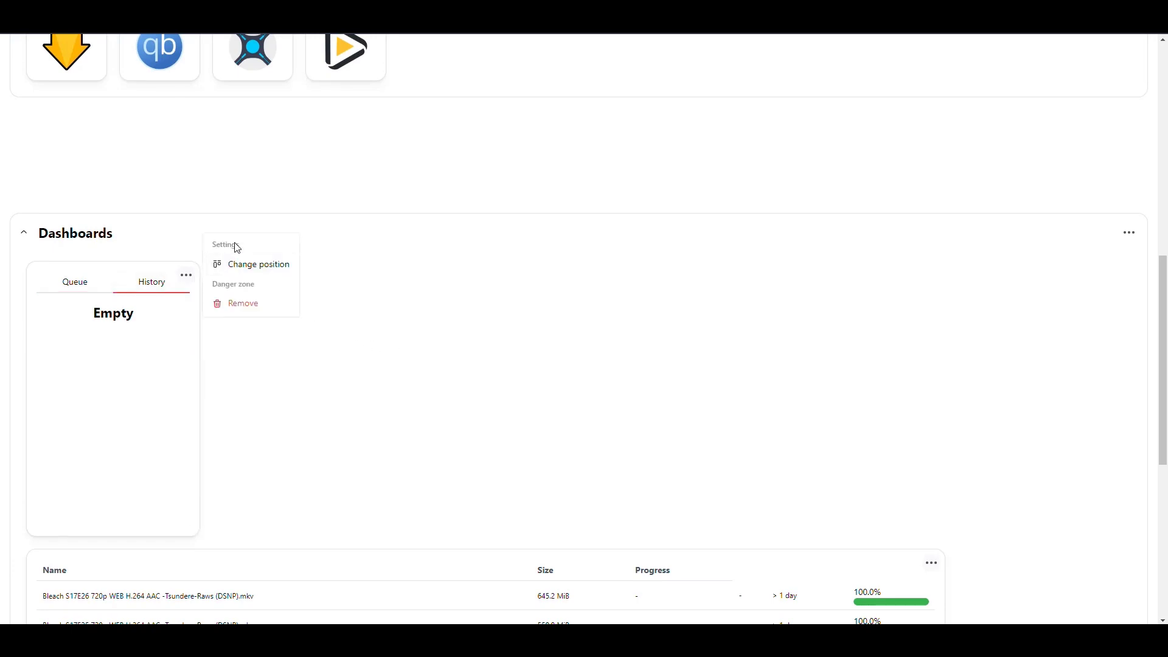
{"action": "left_click", "coordinate": [416, 336]}
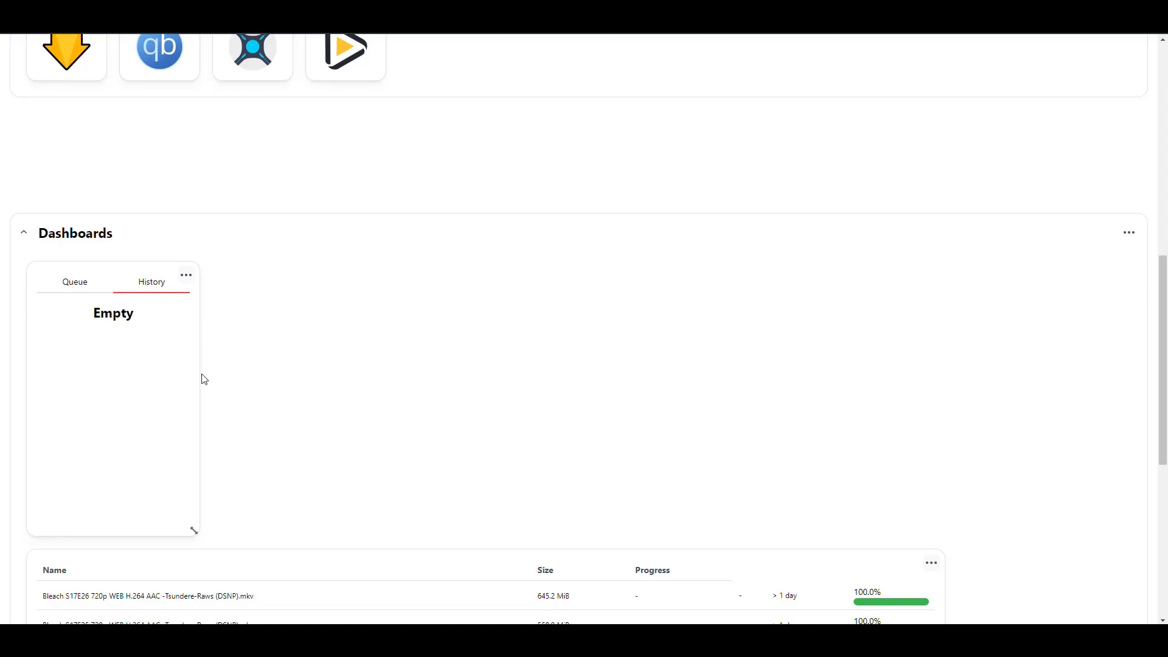
- Widen the Queue/History widget across Dashboards, checking its Queue and History tabs
{"action": "left_click_drag", "start_coordinate": [192, 529], "coordinate": [939, 496]}
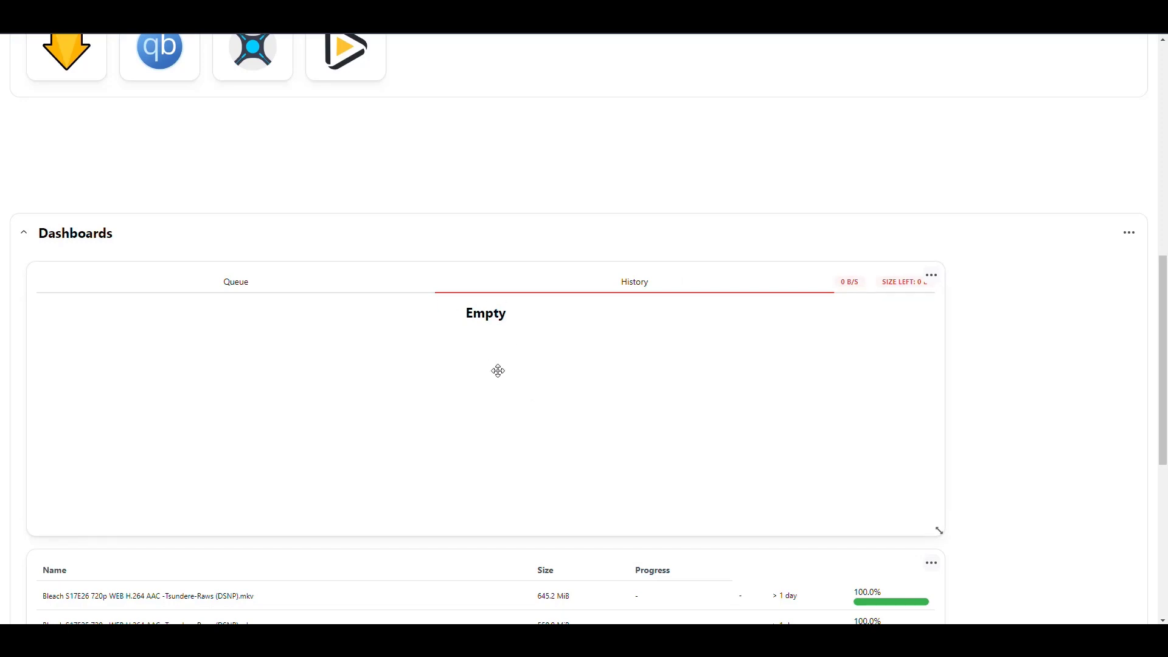
{"action": "left_click", "coordinate": [258, 293]}
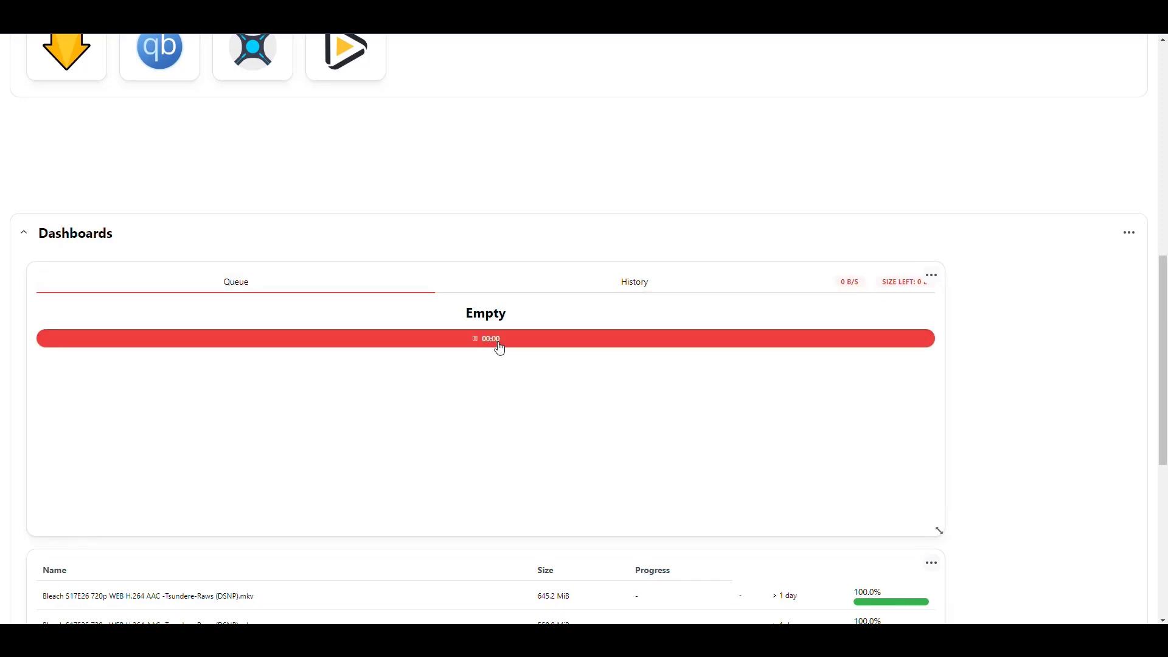
{"action": "left_click", "coordinate": [645, 291]}
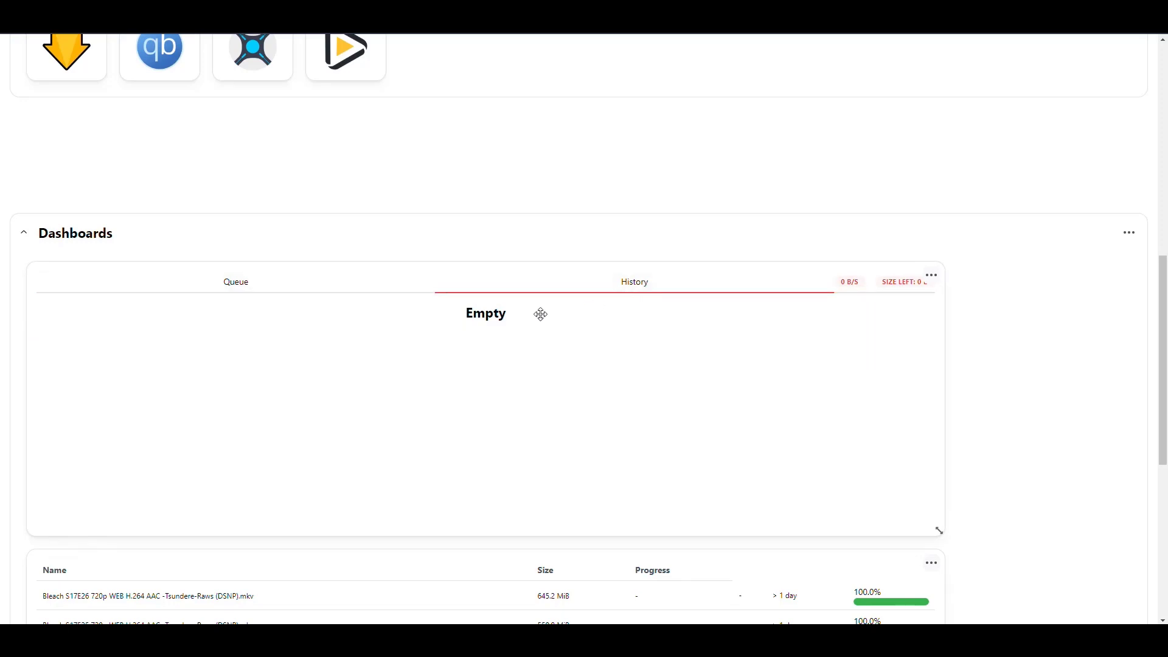
{"action": "left_click", "coordinate": [304, 293]}
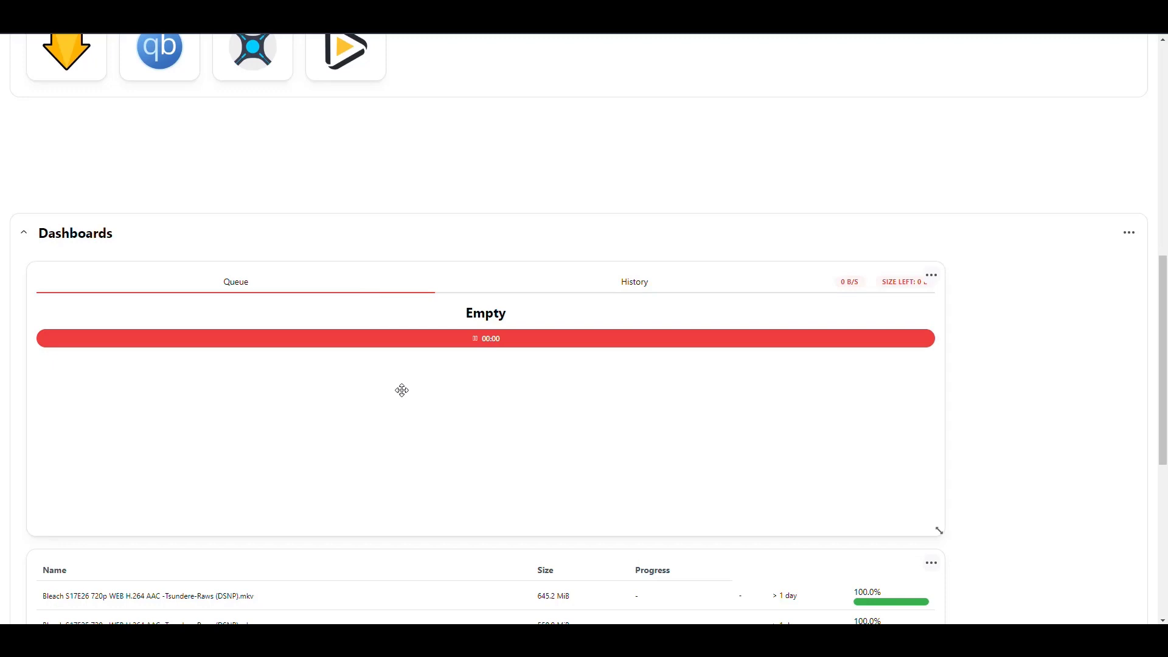
{"action": "scroll", "coordinate": [504, 381], "scroll_direction": "up", "scroll_amount": 2}
{"action": "scroll", "coordinate": [485, 373], "scroll_direction": "down", "scroll_amount": 2}
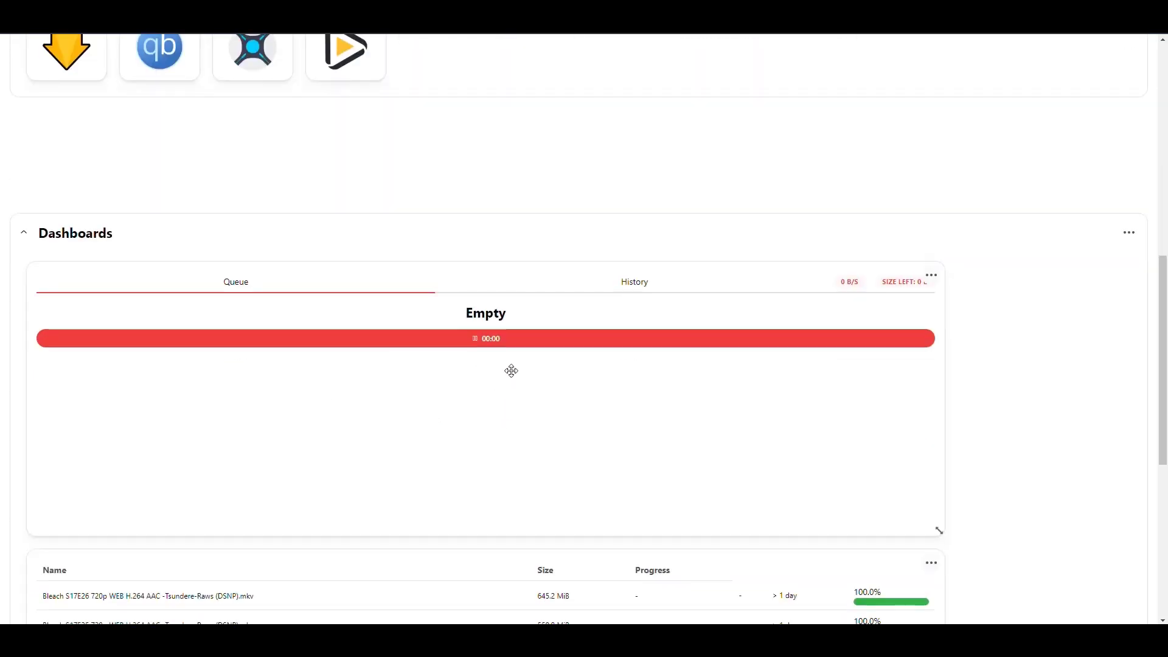
{"action": "scroll", "coordinate": [511, 370], "scroll_direction": "up", "scroll_amount": 10}
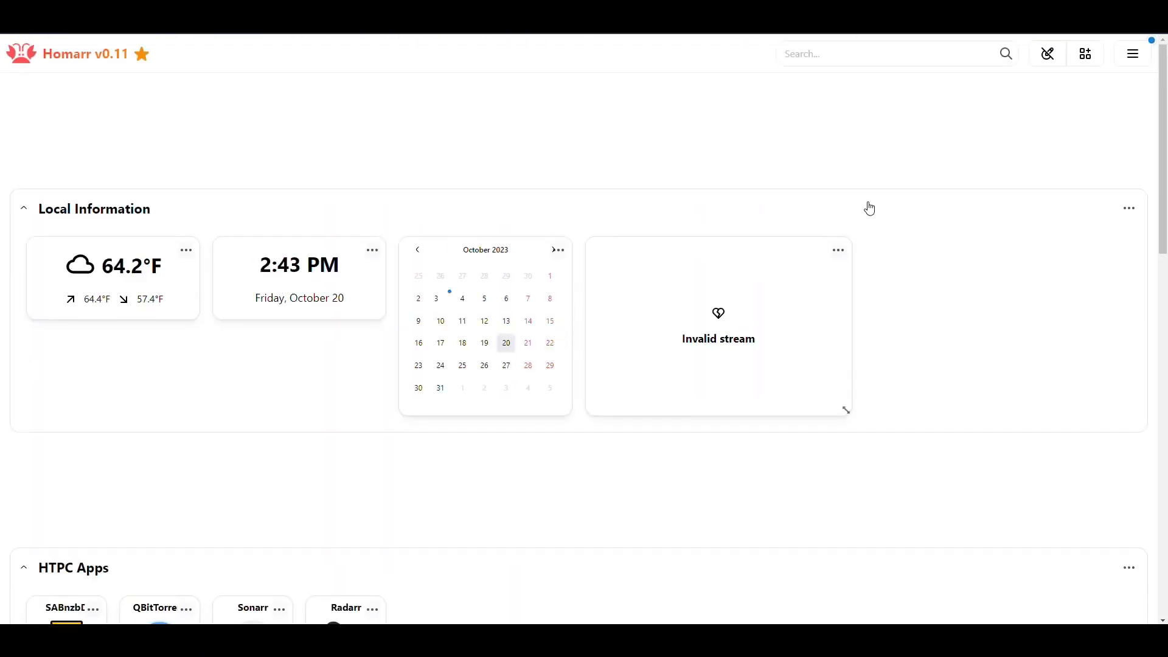
- Exit edit mode to save the dashboard layout
{"action": "left_click", "coordinate": [1048, 54]}
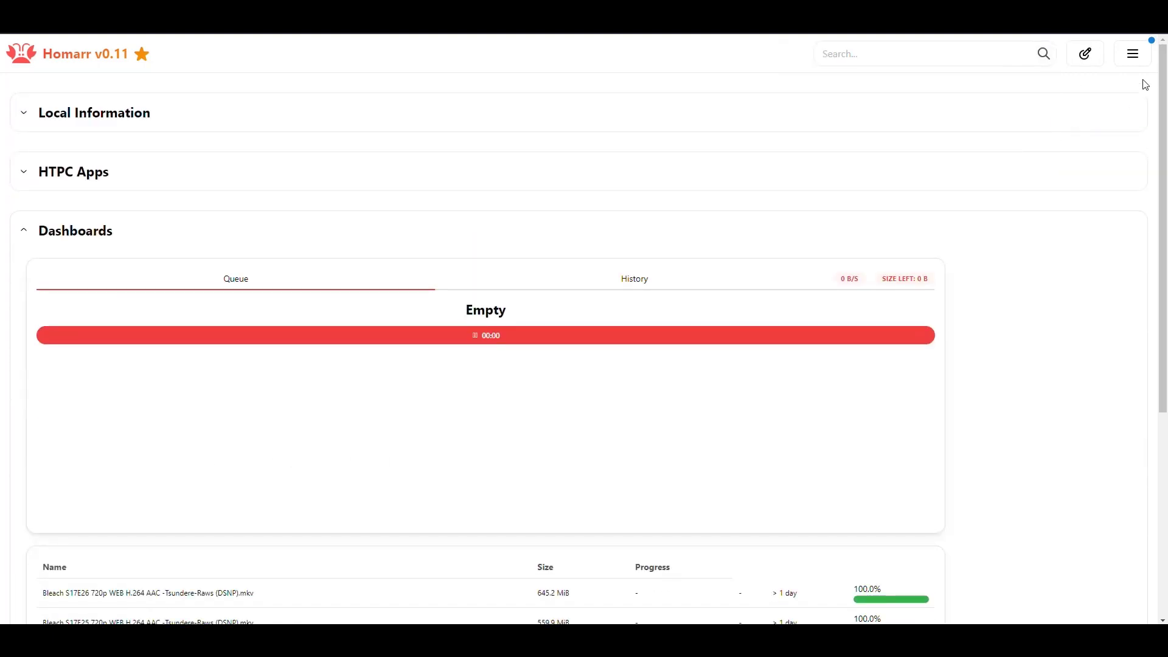
{"action": "left_click", "coordinate": [1131, 57]}
{"action": "left_click", "coordinate": [930, 144]}
- Expand Local Information and HTPC Apps, then collapse all three categories
{"action": "left_click", "coordinate": [1066, 174]}
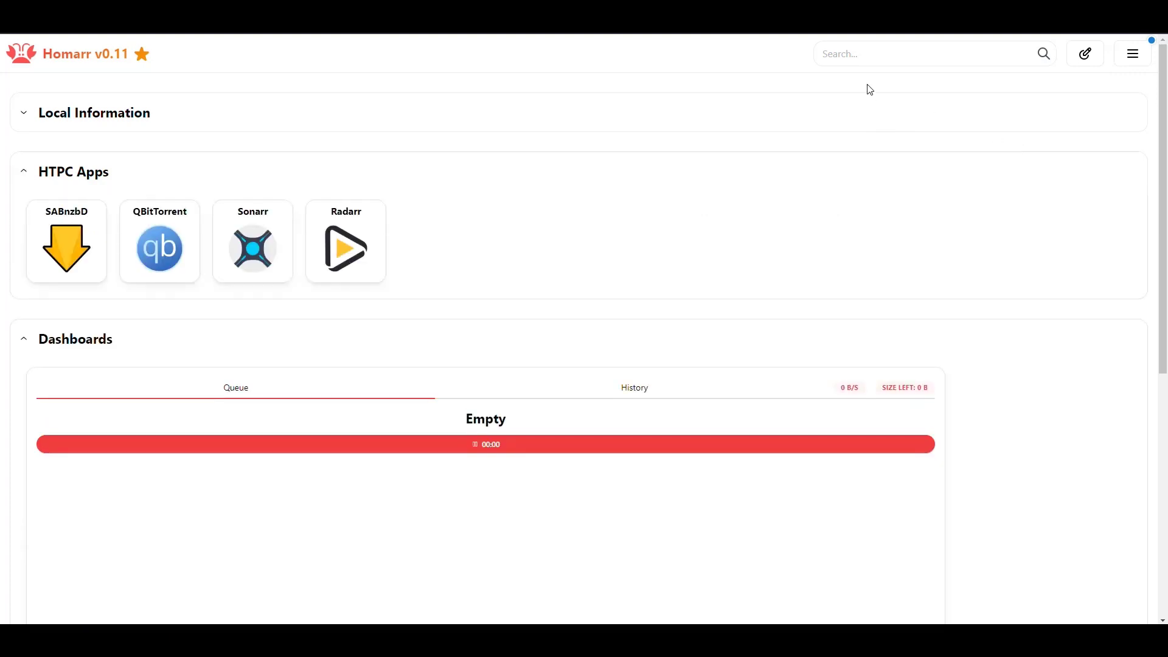
{"action": "left_click", "coordinate": [1074, 125]}
{"action": "left_click", "coordinate": [145, 119]}
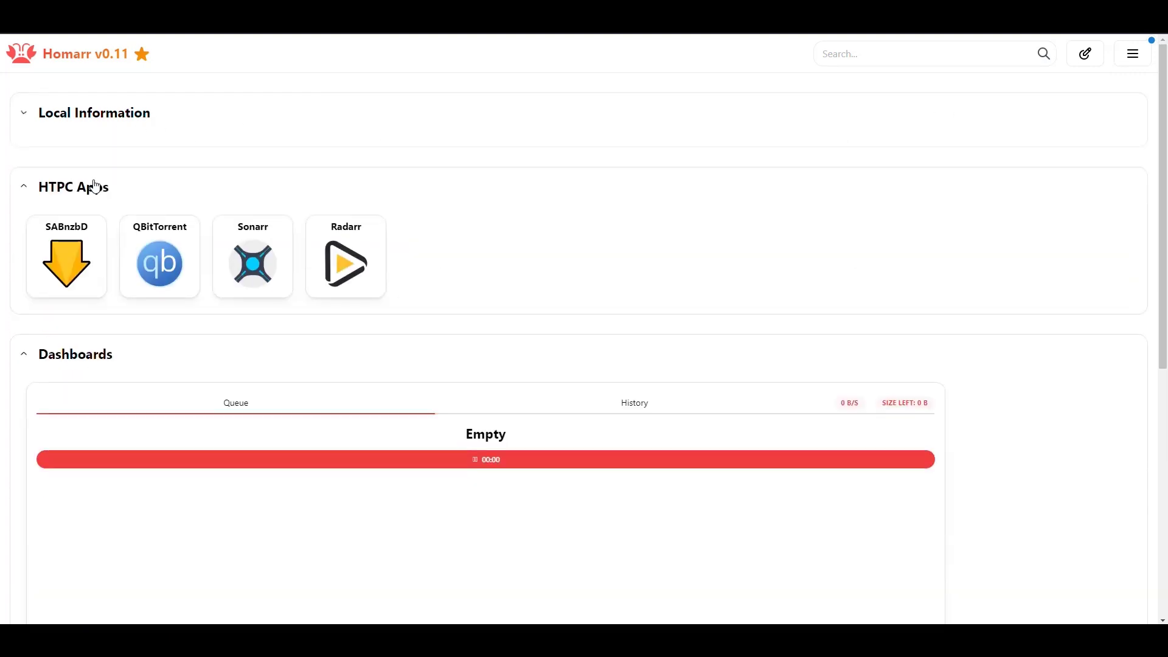
{"action": "left_click", "coordinate": [89, 176]}
{"action": "left_click", "coordinate": [86, 238]}
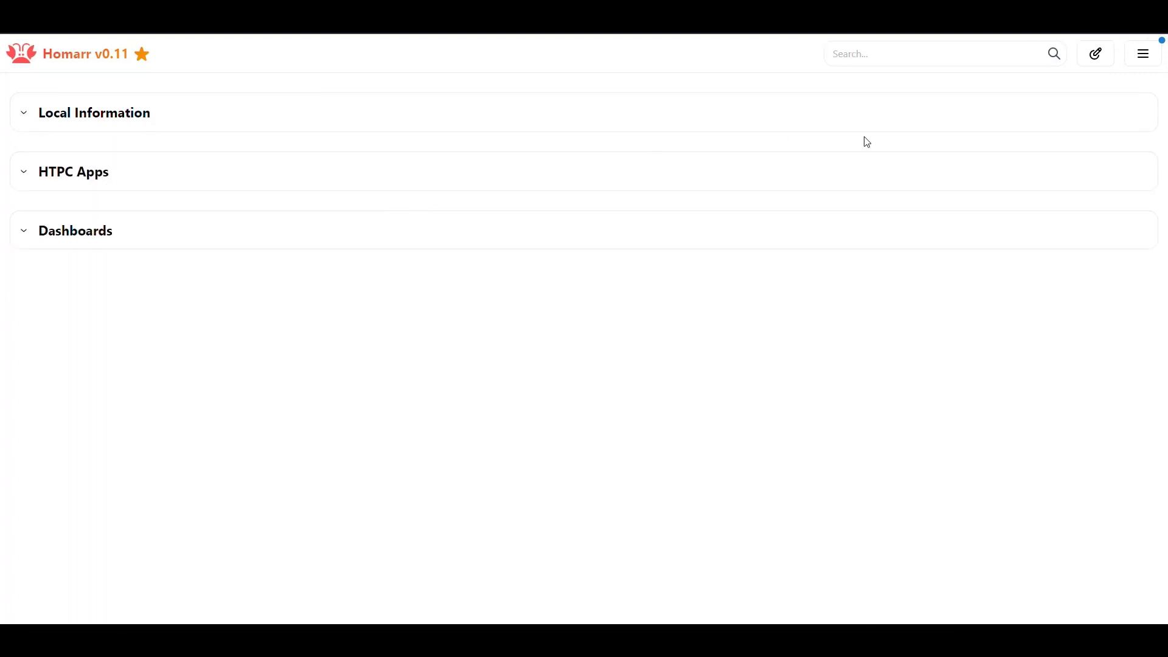
{"action": "left_click", "coordinate": [855, 55]}
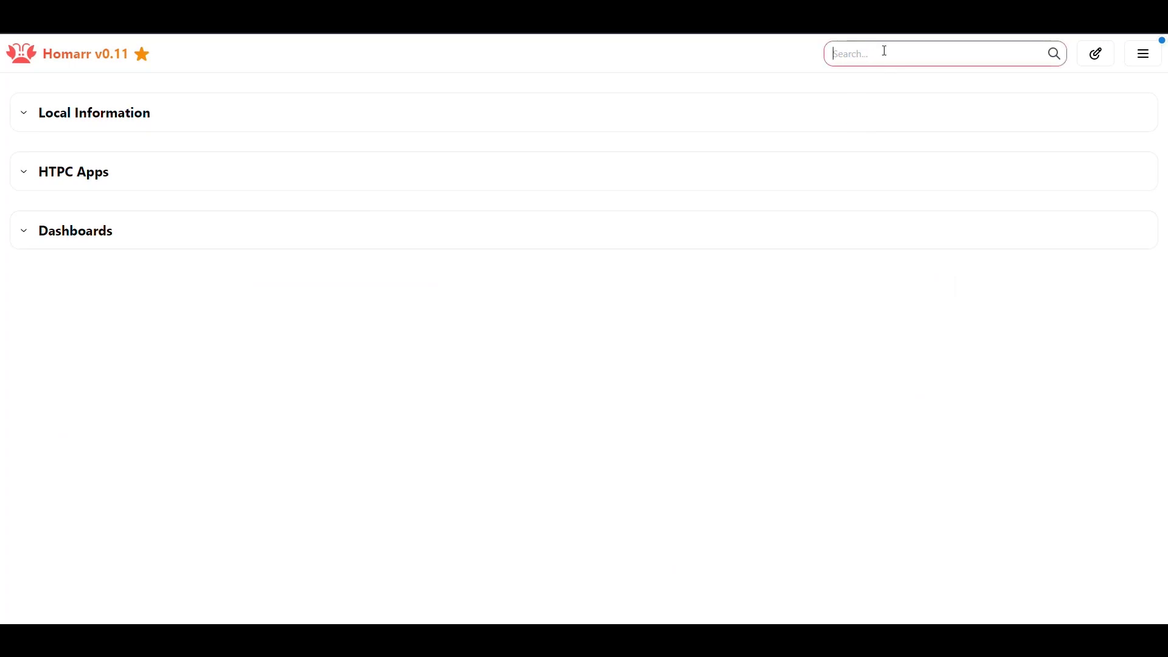
- In dashboard settings, try several search engines and settle on Bing
{"action": "left_click", "coordinate": [1143, 54]}
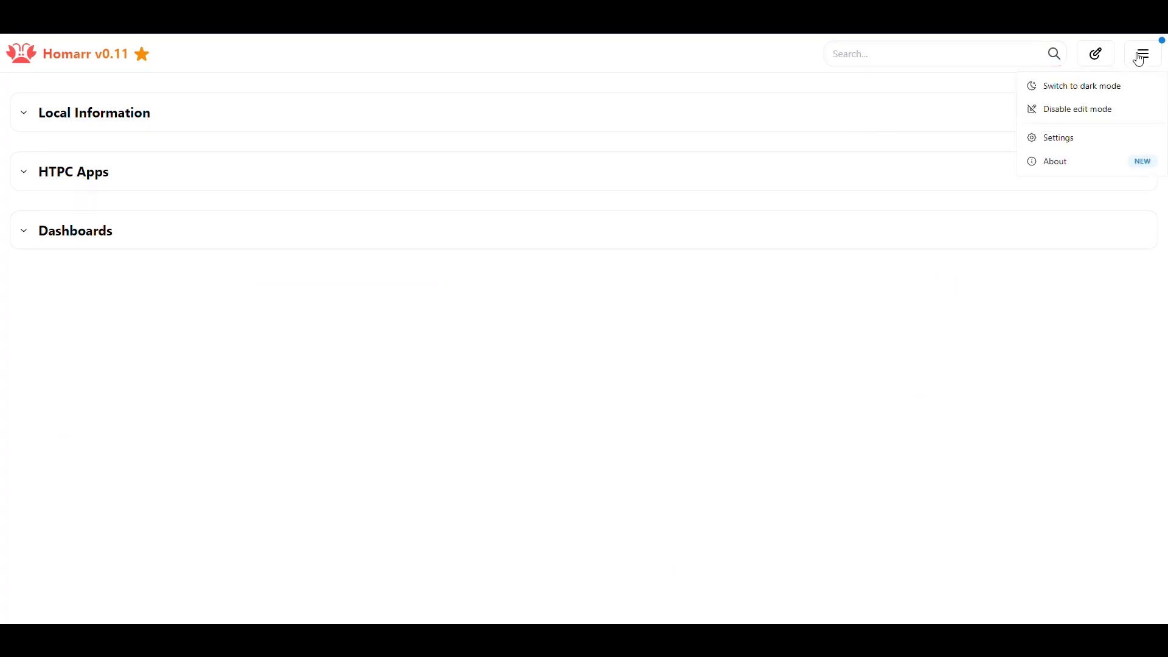
{"action": "left_click", "coordinate": [1066, 142]}
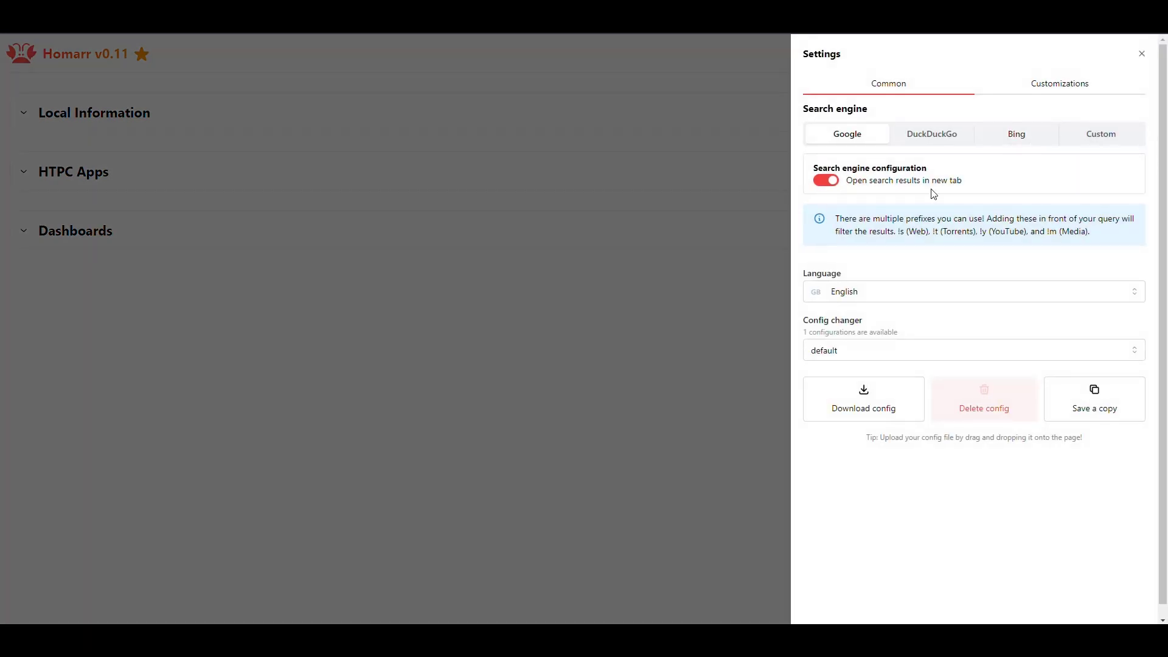
{"action": "left_click", "coordinate": [933, 134]}
{"action": "left_click", "coordinate": [1102, 135]}
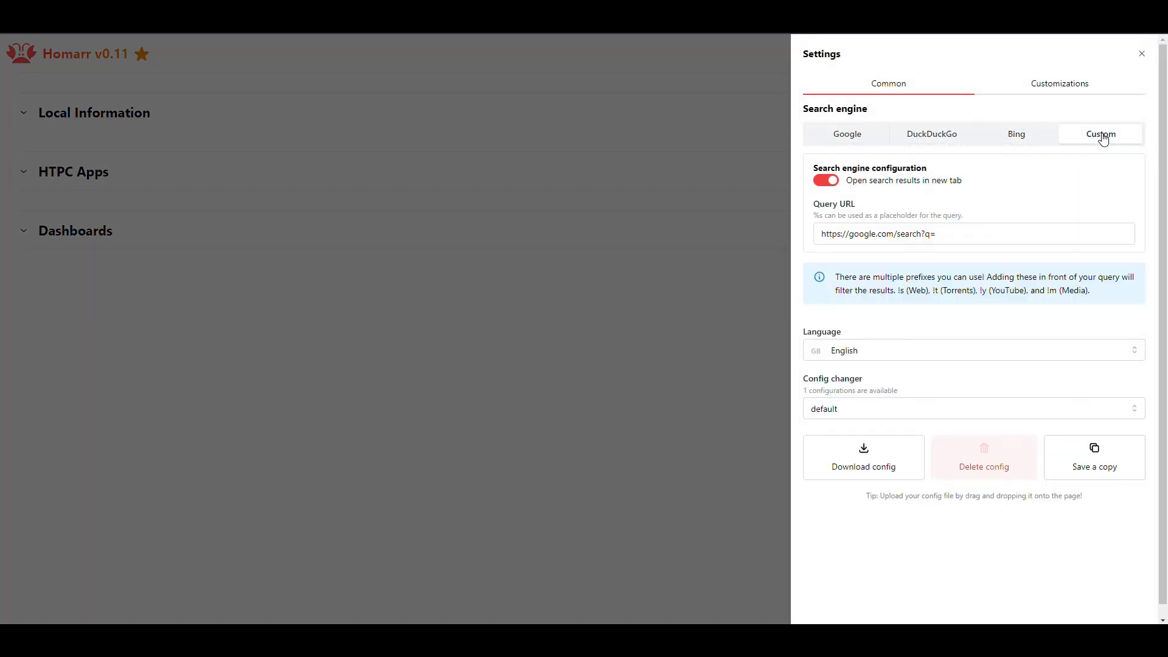
{"action": "left_click", "coordinate": [847, 135]}
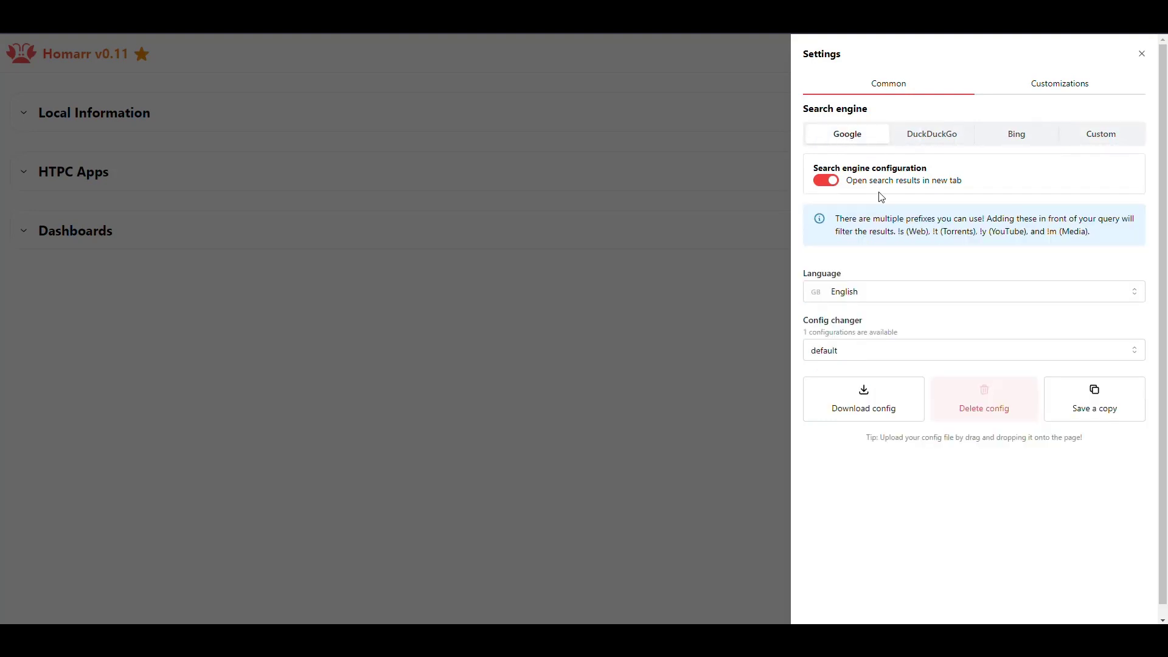
{"action": "left_click", "coordinate": [1015, 138]}
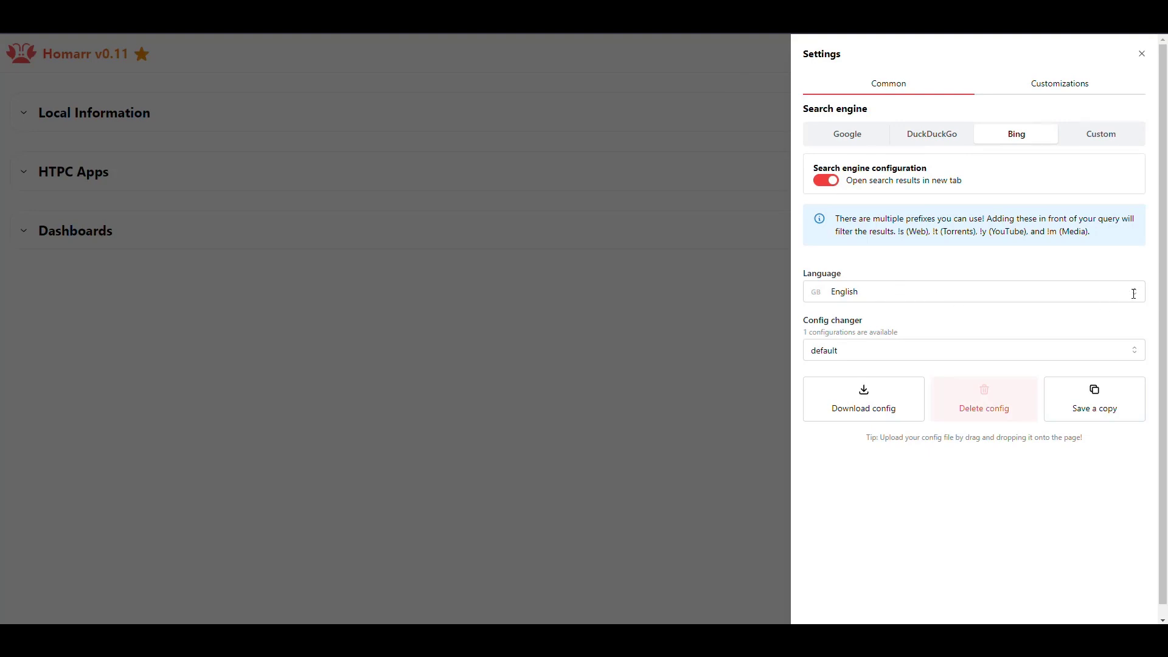
- In Customizations layout options, test left and right sidebars, then enable docker integration
{"action": "left_click", "coordinate": [1059, 87]}
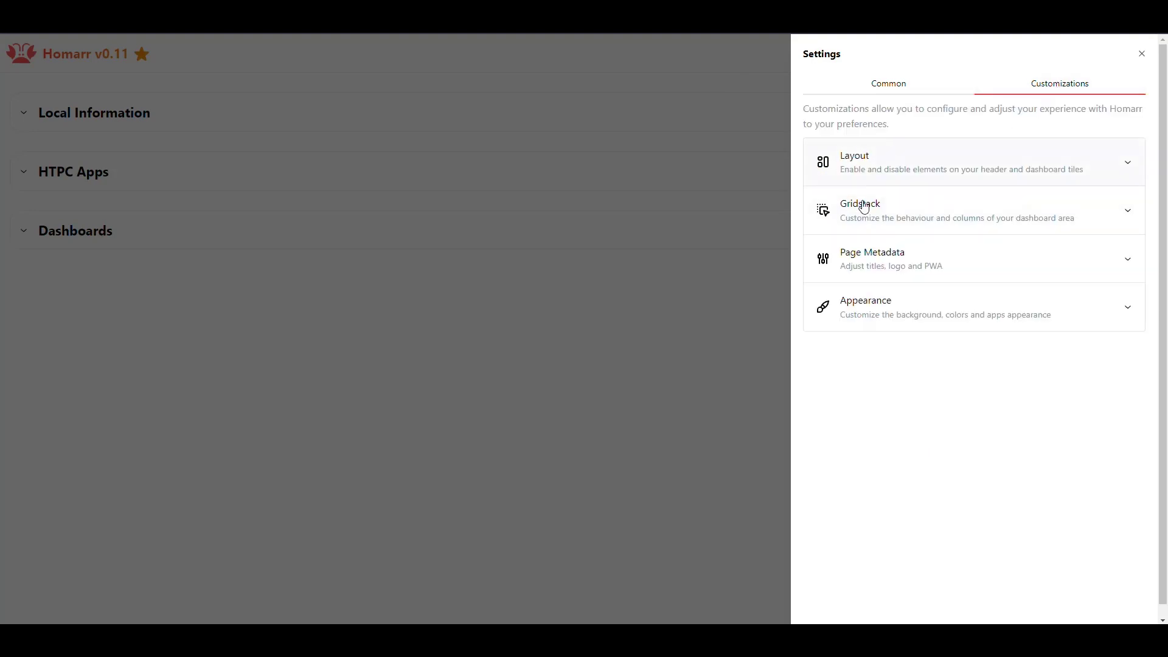
{"action": "left_click", "coordinate": [1130, 164]}
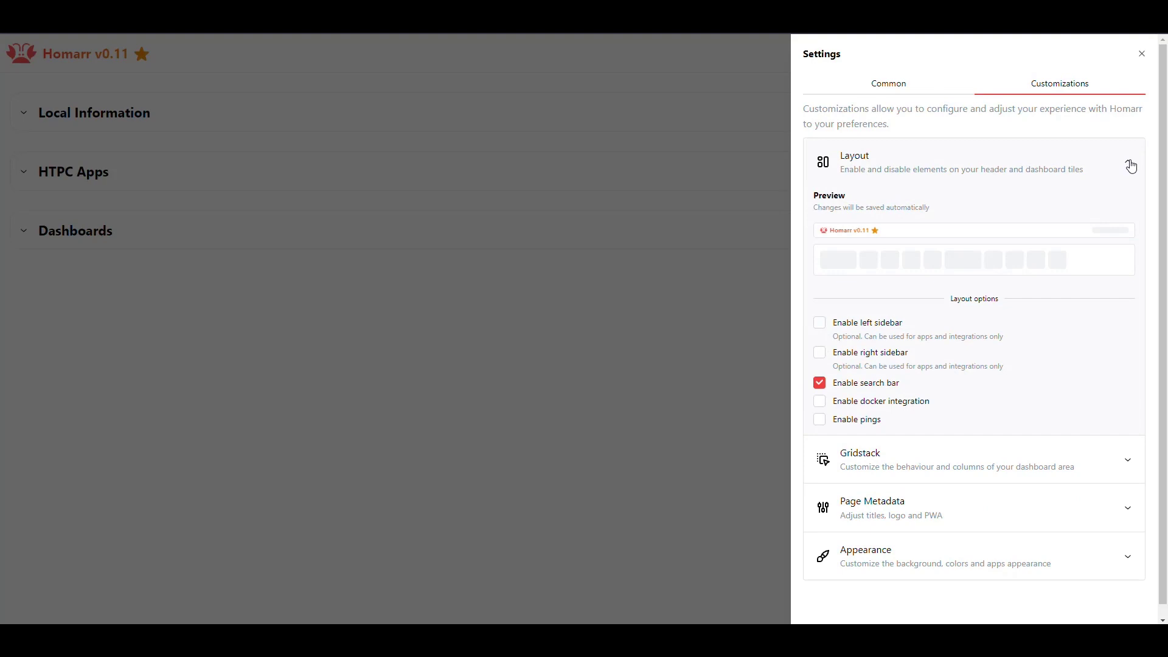
{"action": "left_click", "coordinate": [876, 323]}
{"action": "left_click", "coordinate": [867, 409]}
{"action": "left_click", "coordinate": [869, 353]}
{"action": "left_click", "coordinate": [864, 417]}
{"action": "scroll", "coordinate": [901, 395], "scroll_direction": "down", "scroll_amount": 1}
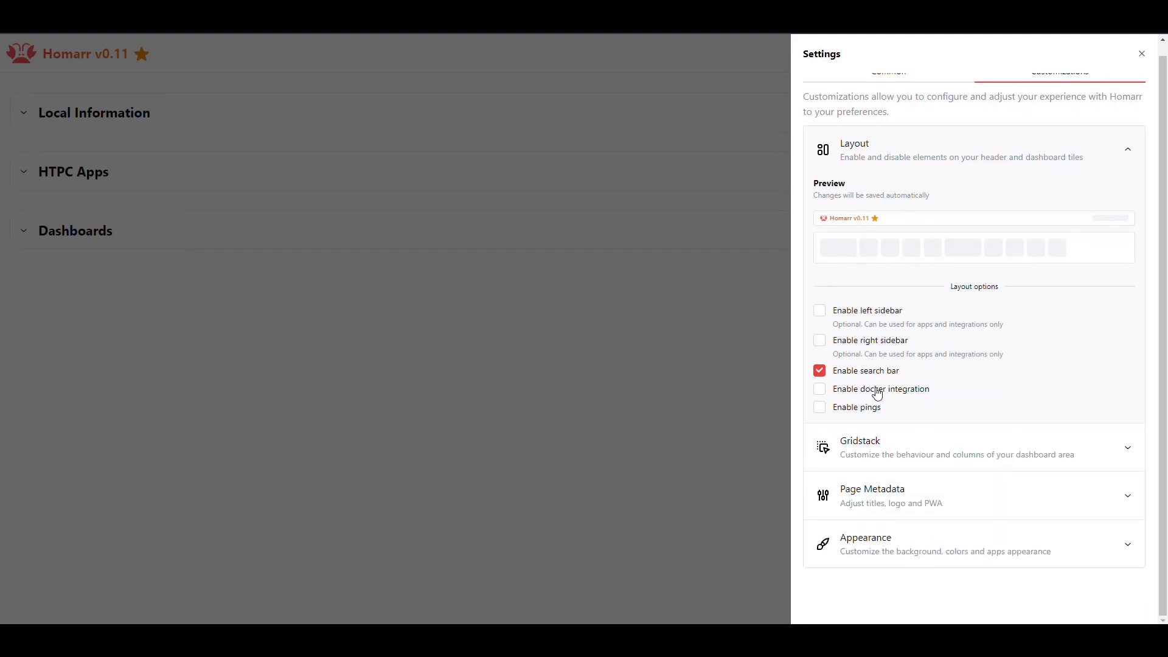
{"action": "left_click", "coordinate": [879, 394]}
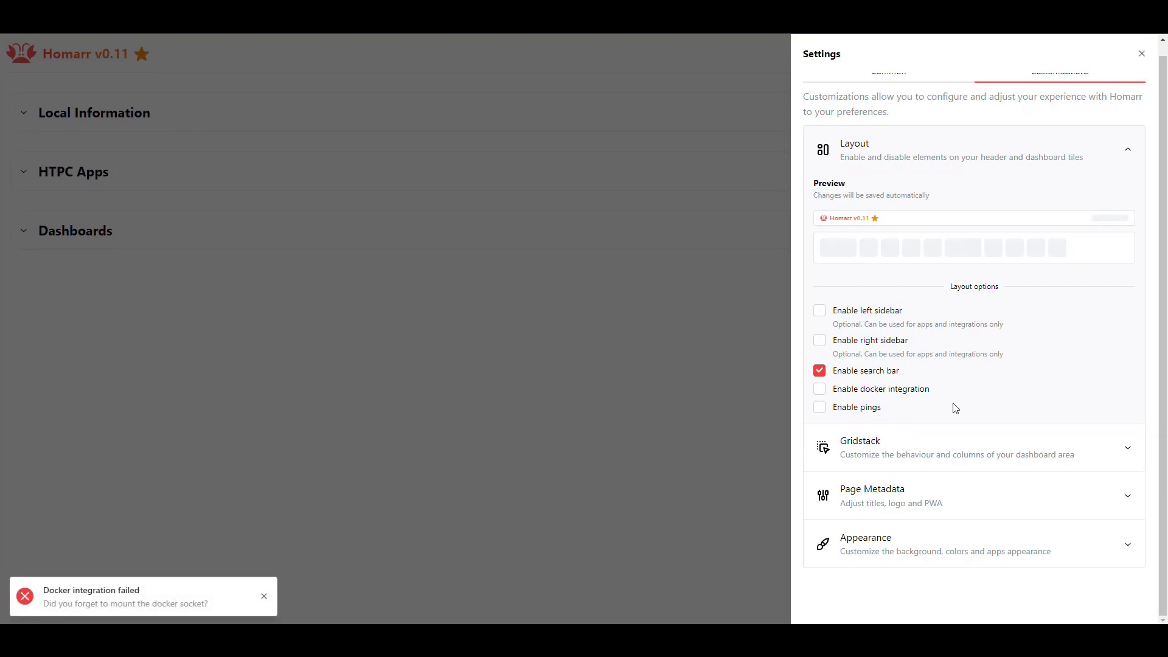
{"action": "left_click", "coordinate": [1128, 152]}
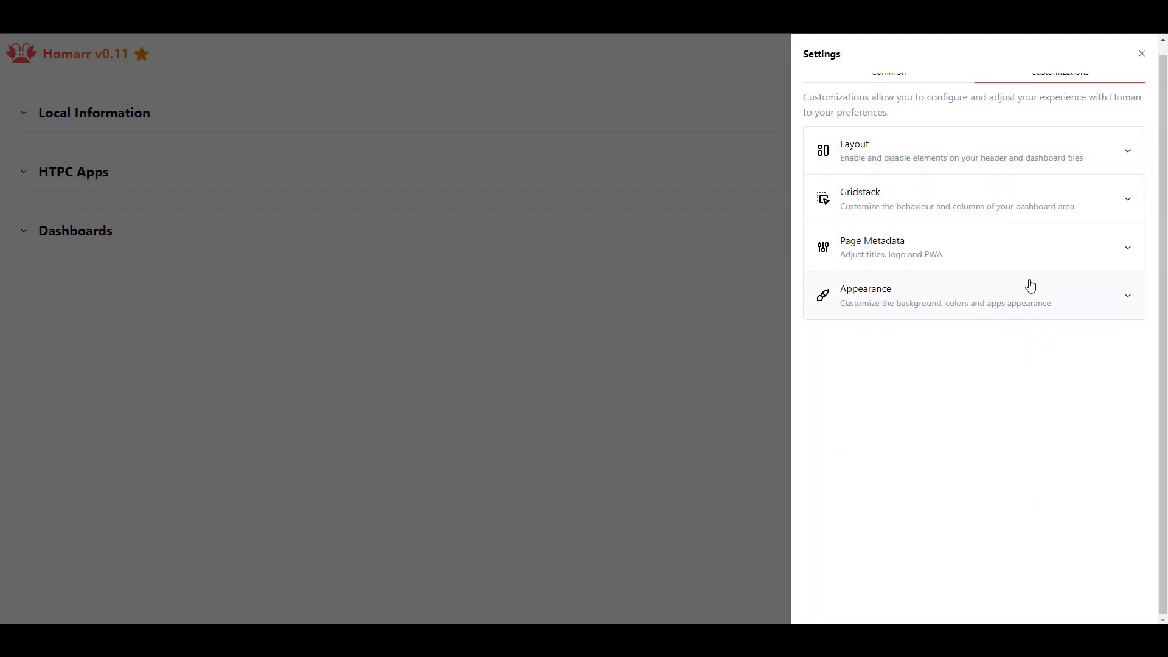
- Return to the Common tab and close the Settings drawer
{"action": "scroll", "coordinate": [1030, 283], "scroll_direction": "up", "scroll_amount": 1}
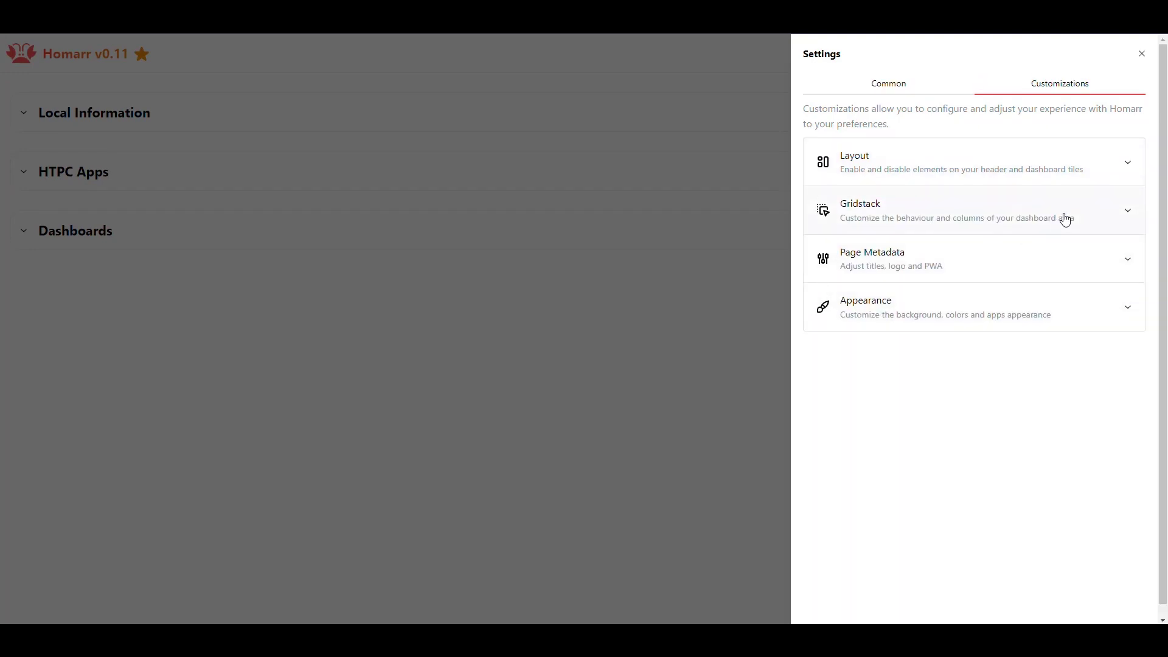
{"action": "left_click", "coordinate": [897, 88]}
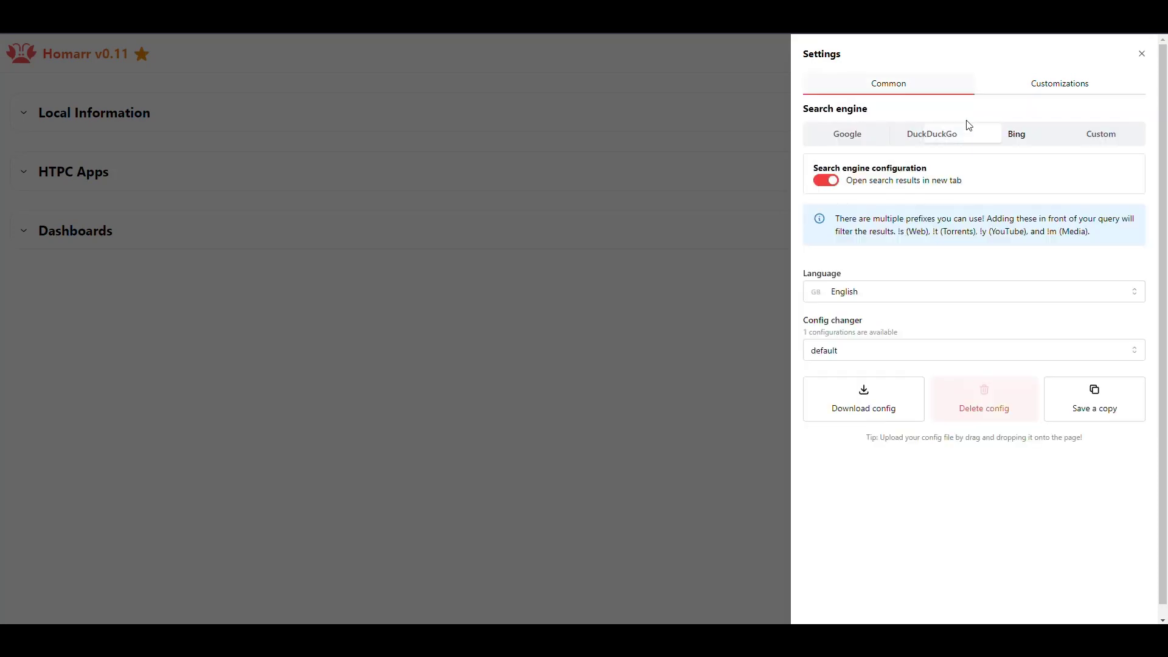
{"action": "left_click", "coordinate": [1142, 55]}
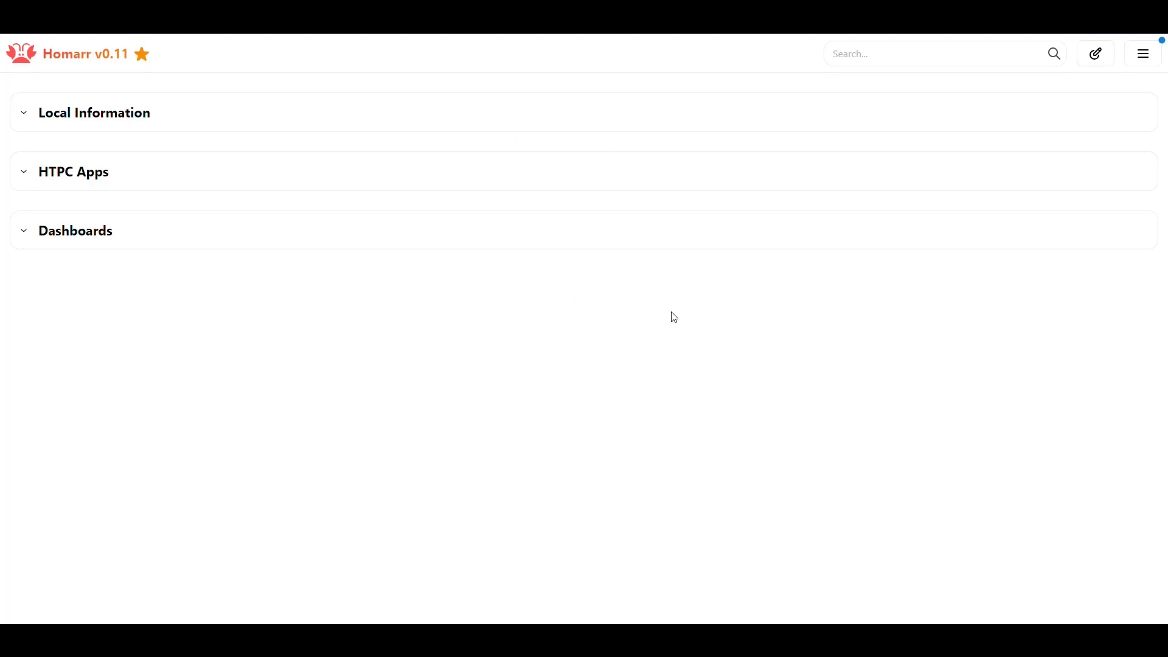
{"action": "left_click", "coordinate": [21, 236]}
{"action": "left_click", "coordinate": [22, 234]}
{"action": "left_click", "coordinate": [25, 173]}
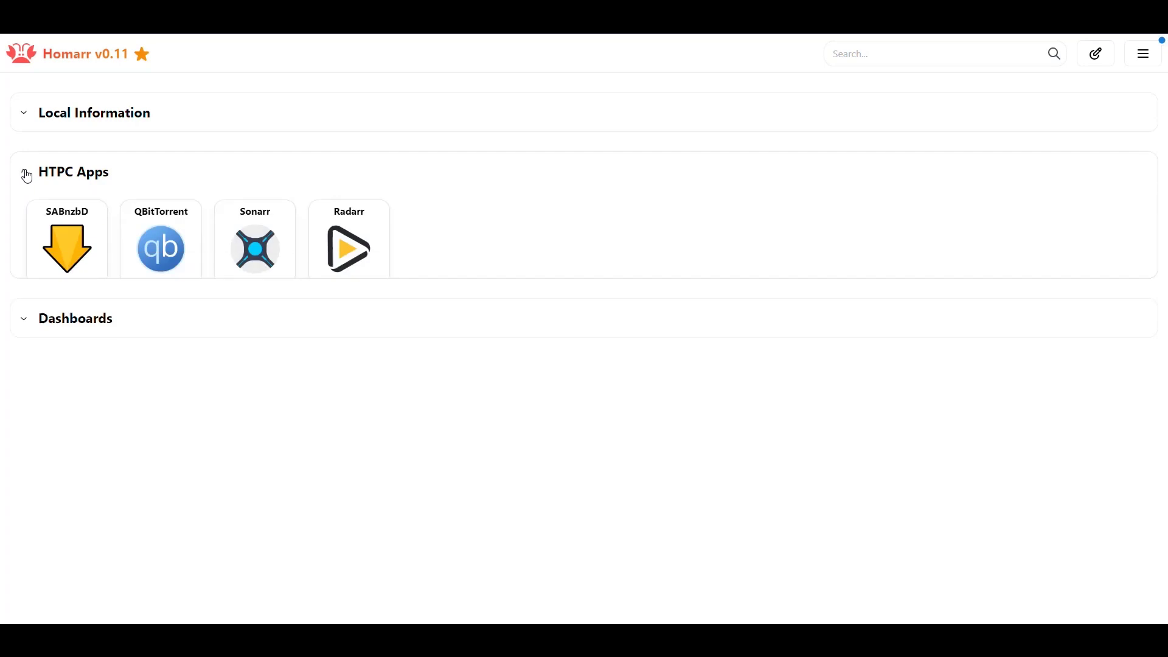
{"action": "left_click", "coordinate": [25, 116]}
{"action": "left_click", "coordinate": [25, 116]}
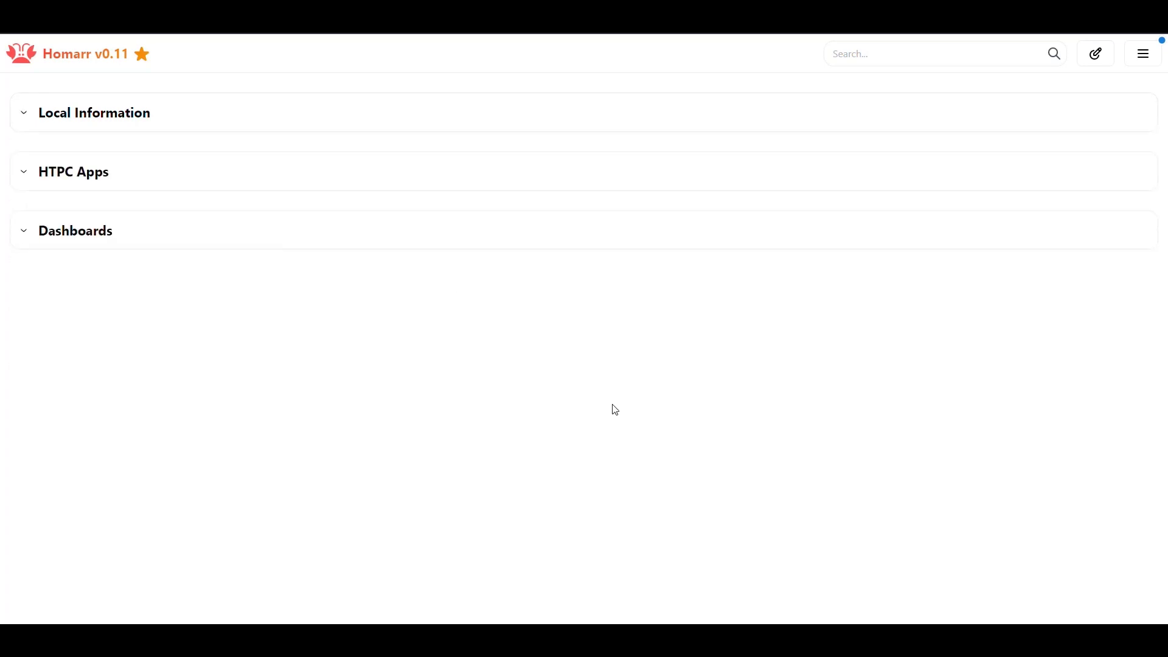